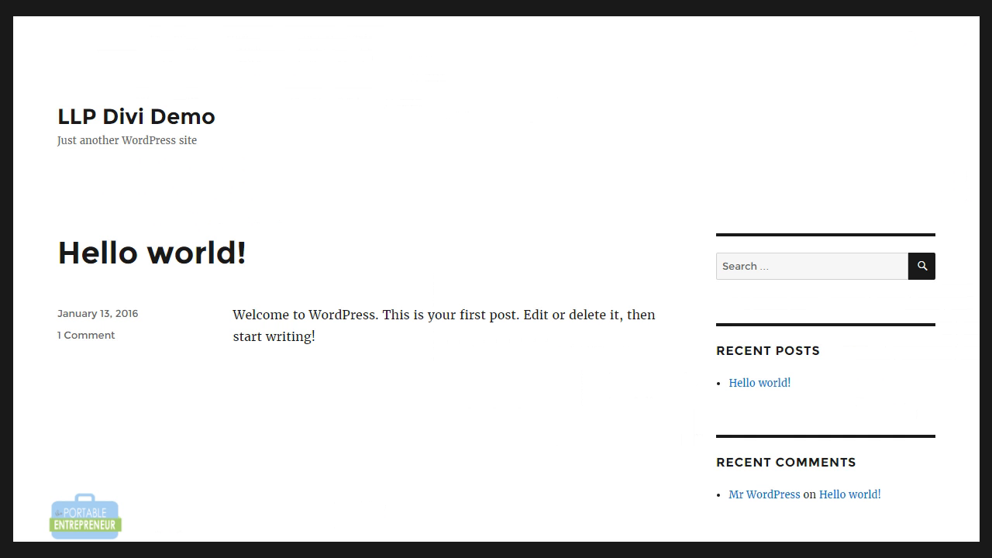
# Reload the site's front page and look over its appearance with the Divi theme
pyautogui.press('F5')
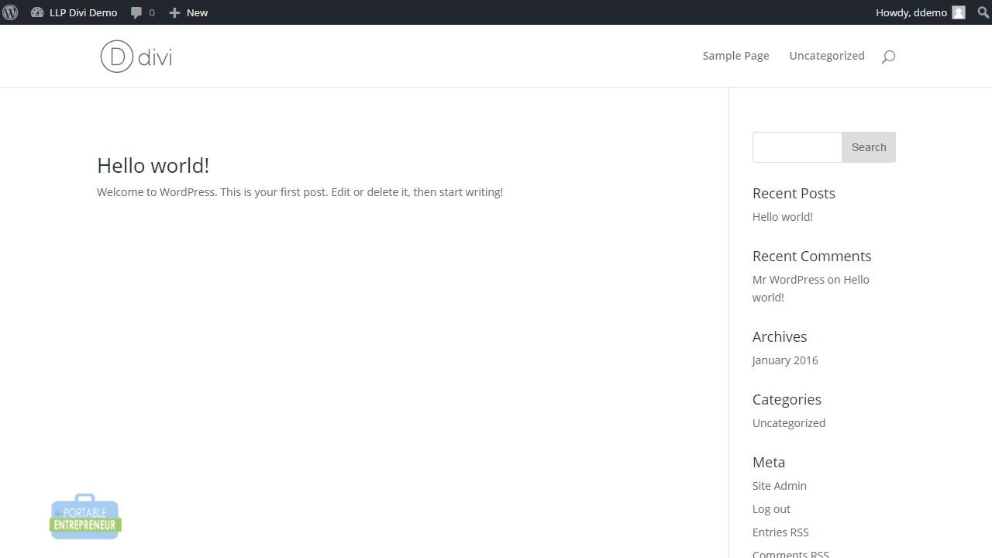
pyautogui.scroll(-1, 497, 310)
pyautogui.scroll(-1, 496, 310)
pyautogui.scroll(1, 496, 310)
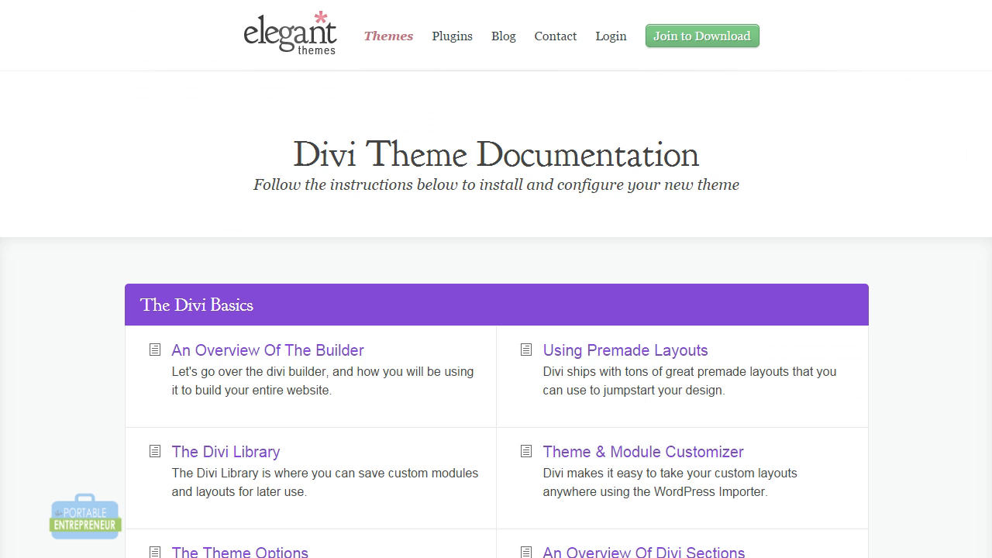
# Look through the Divi Theme Documentation topics, from the basics and modules to the library and customizer sections
pyautogui.scroll(-3, 496, 279)
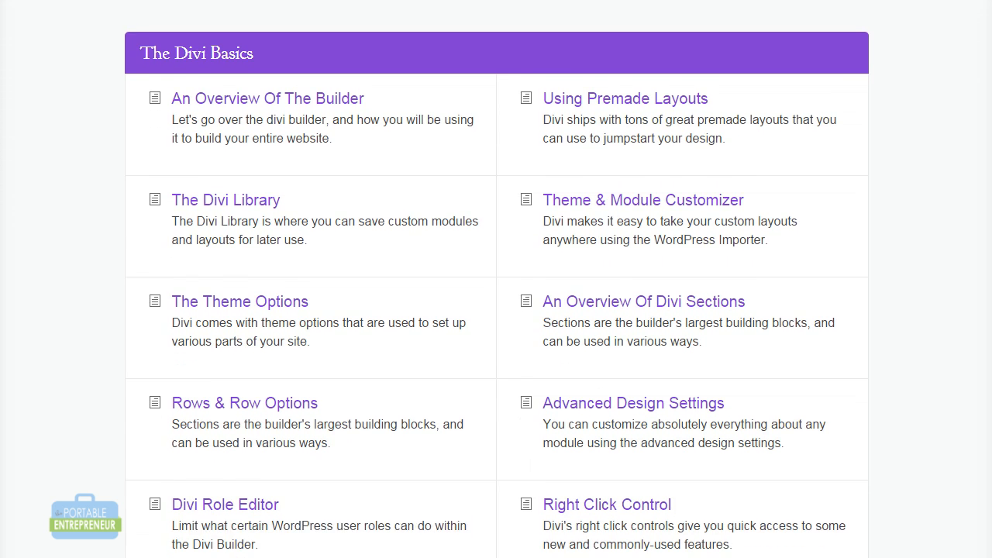
pyautogui.scroll(-6, 496, 279)
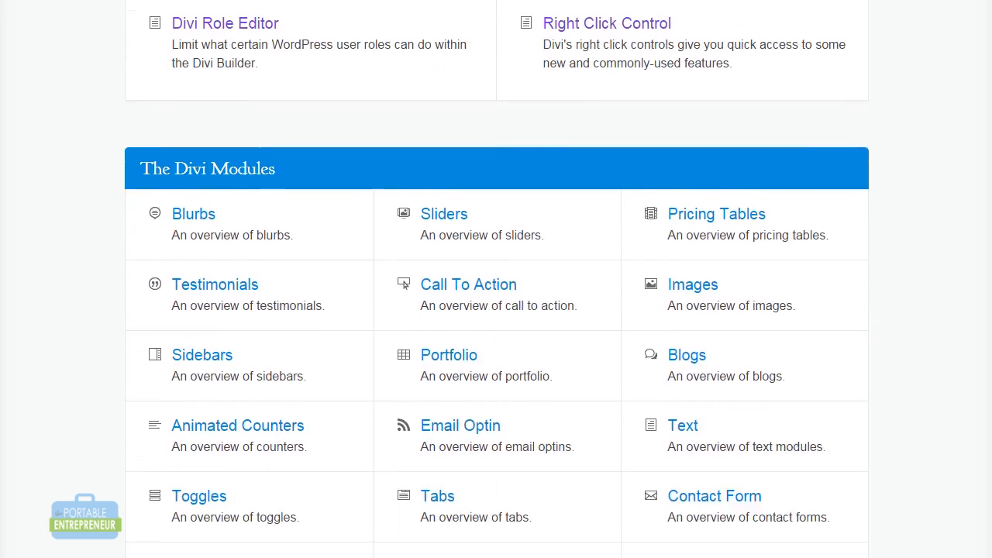
pyautogui.scroll(-3, 497, 279)
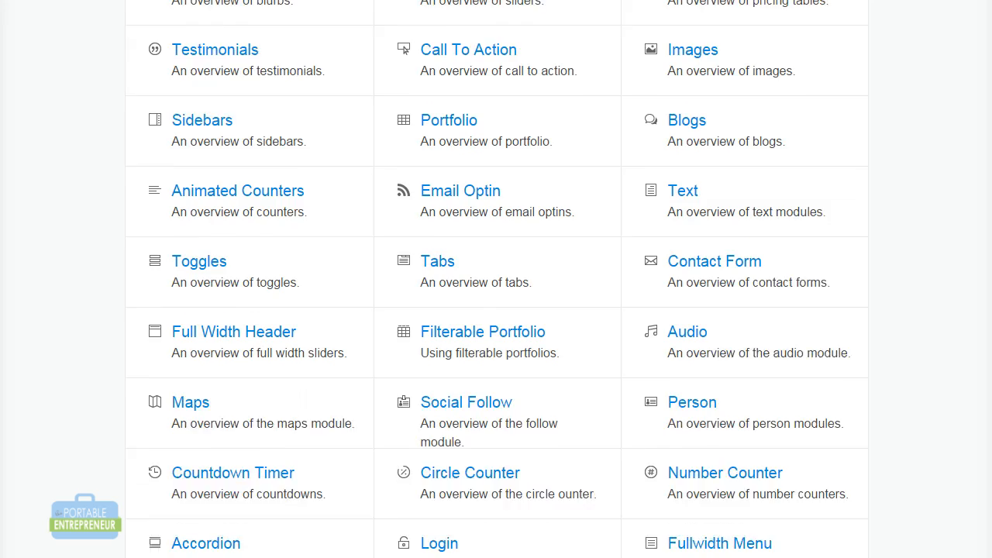
pyautogui.scroll(-5, 496, 280)
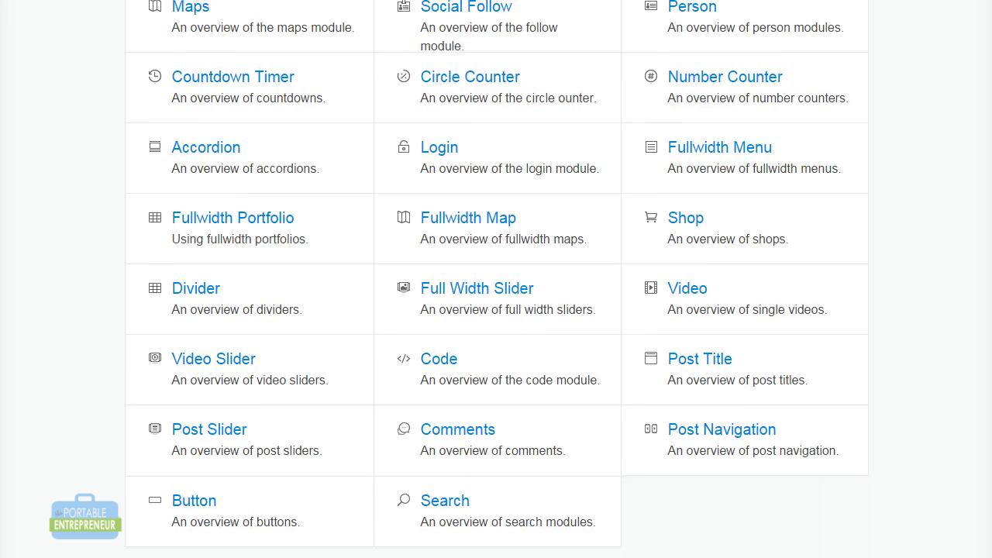
pyautogui.scroll(-5, 496, 279)
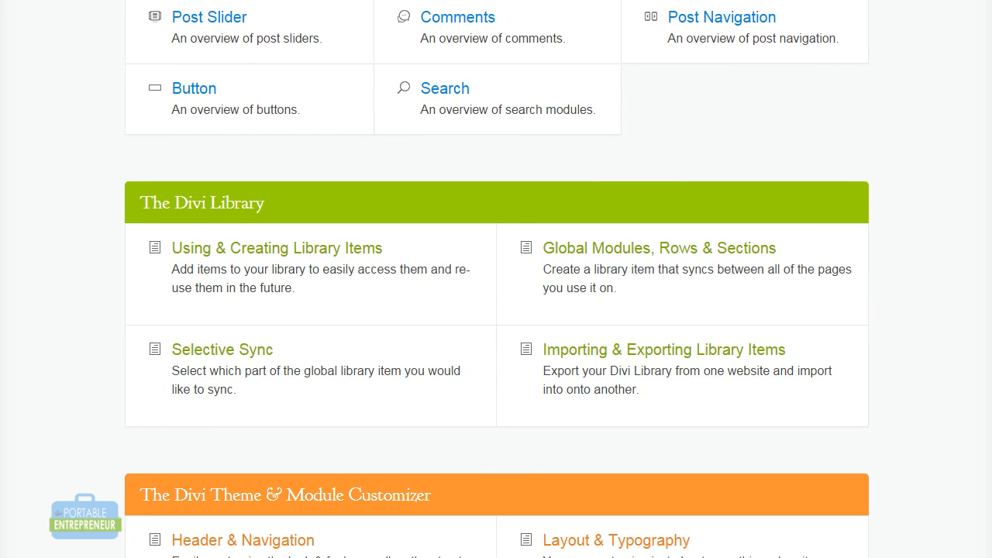
pyautogui.scroll(-1, 496, 279)
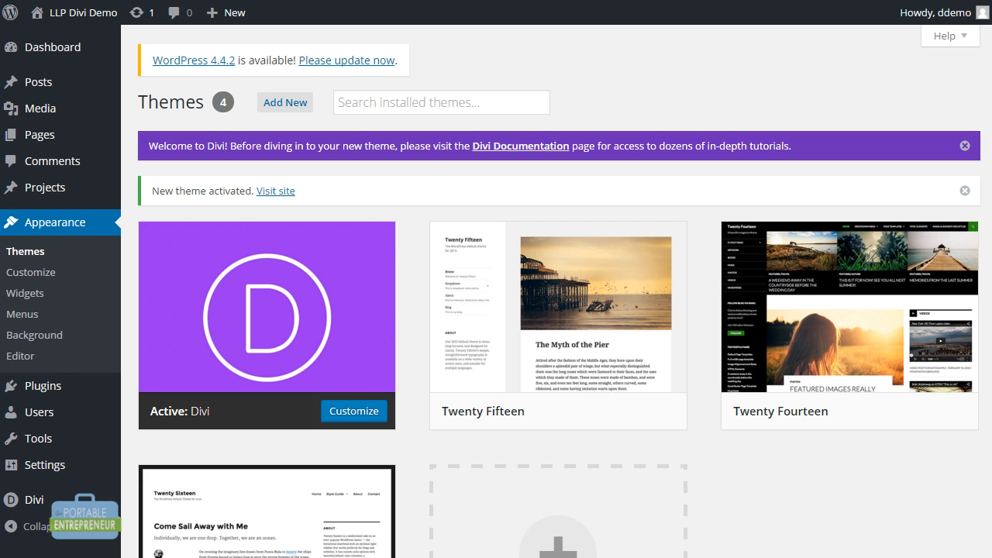
# Open the Divi theme options in the WordPress dashboard
pyautogui.moveTo(269, 343)
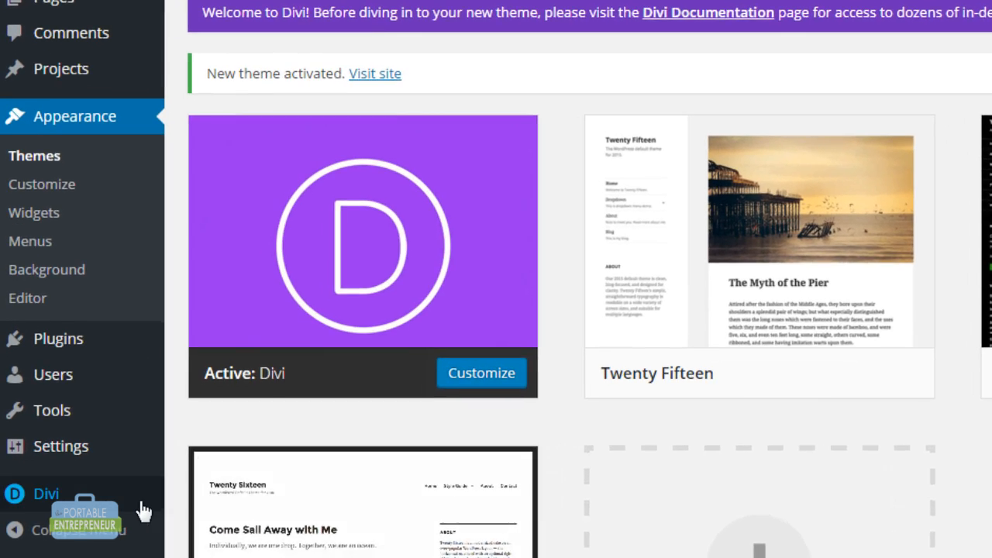
pyautogui.moveTo(122, 502)
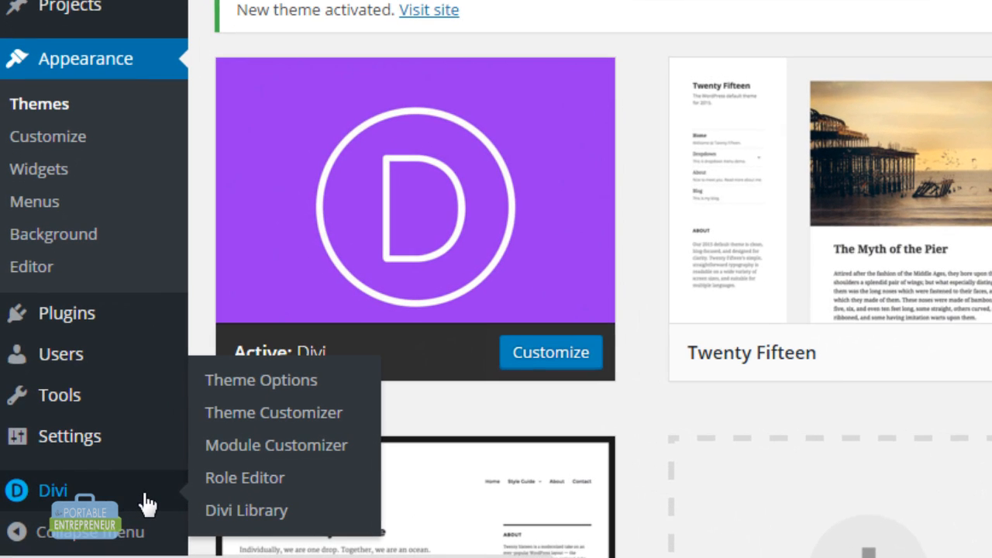
pyautogui.click(280, 388)
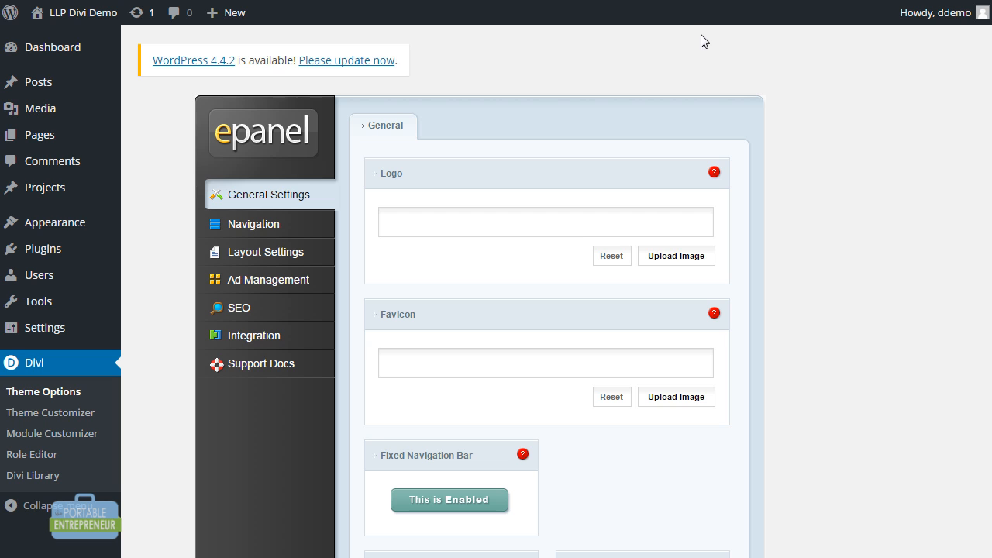
# From the Logo setting, upload all files in the website images folder to the media library
pyautogui.click(674, 266)
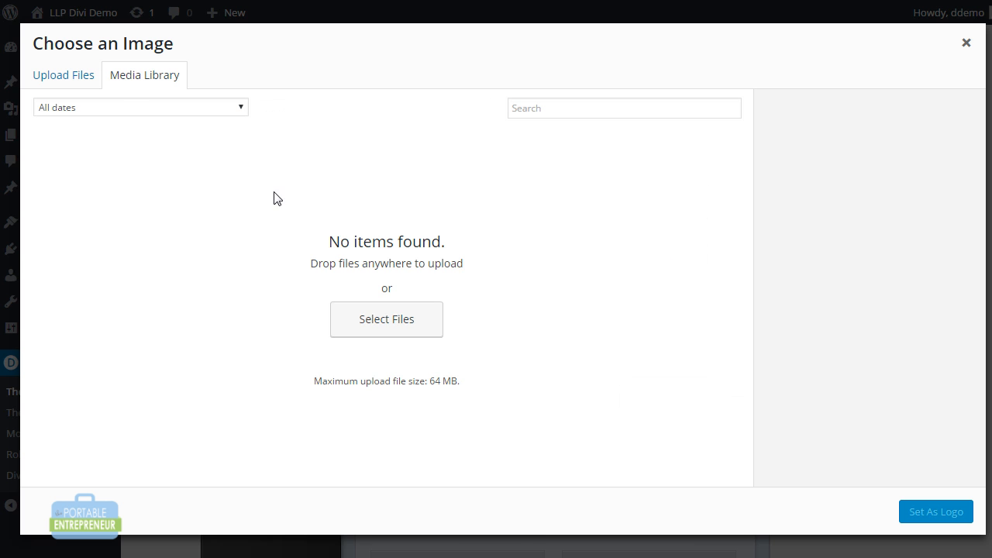
pyautogui.click(86, 82)
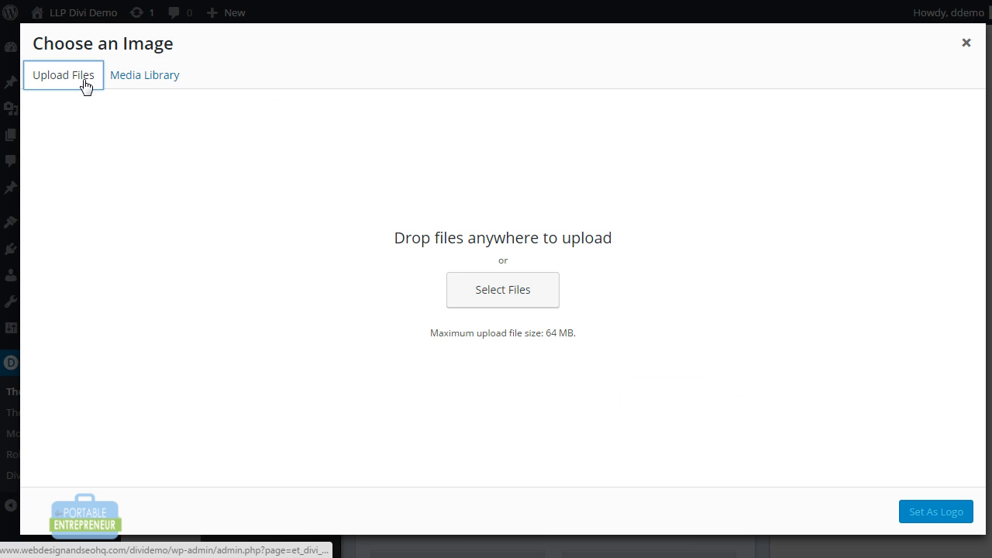
pyautogui.click(465, 294)
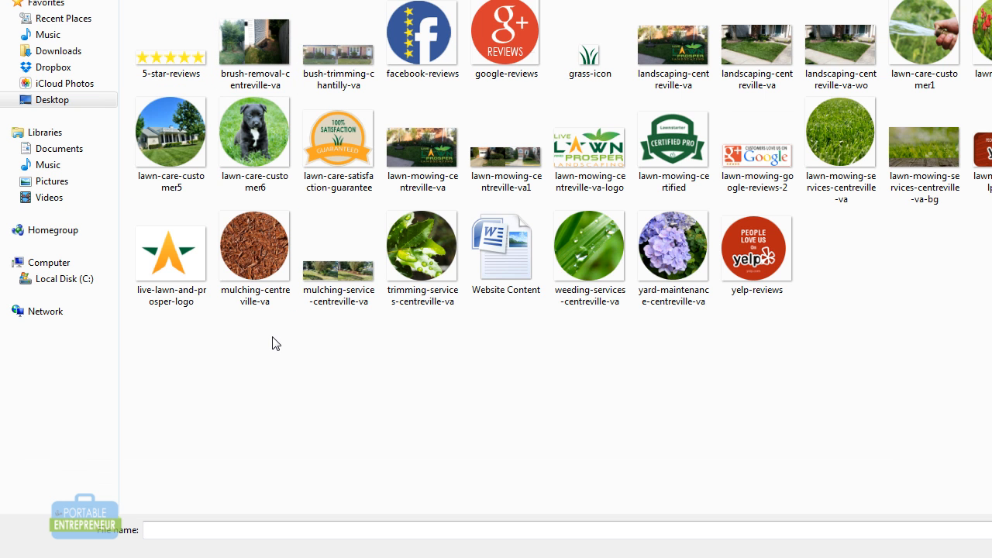
pyautogui.click(205, 229)
pyautogui.hotkey('ctrl', 'a')
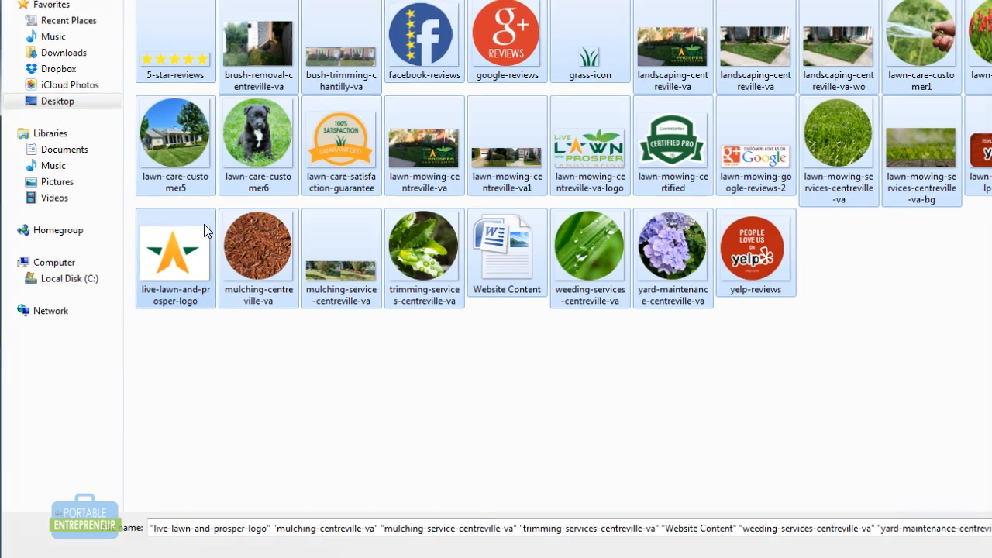
pyautogui.press('Return')
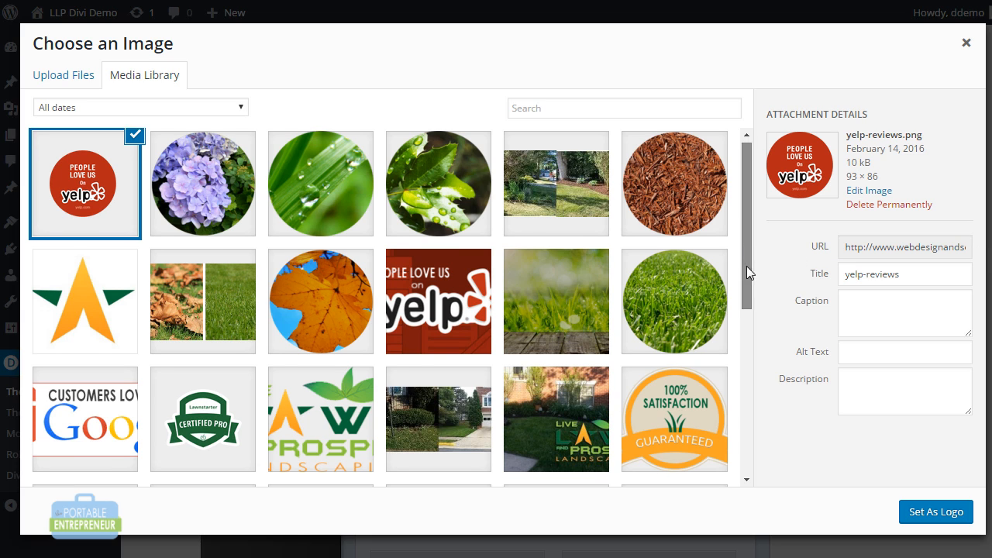
# Set lawn-mowing-centreville-va-logo.png from the media library as the site logo
pyautogui.scroll(-2, 503, 381)
pyautogui.click(332, 358)
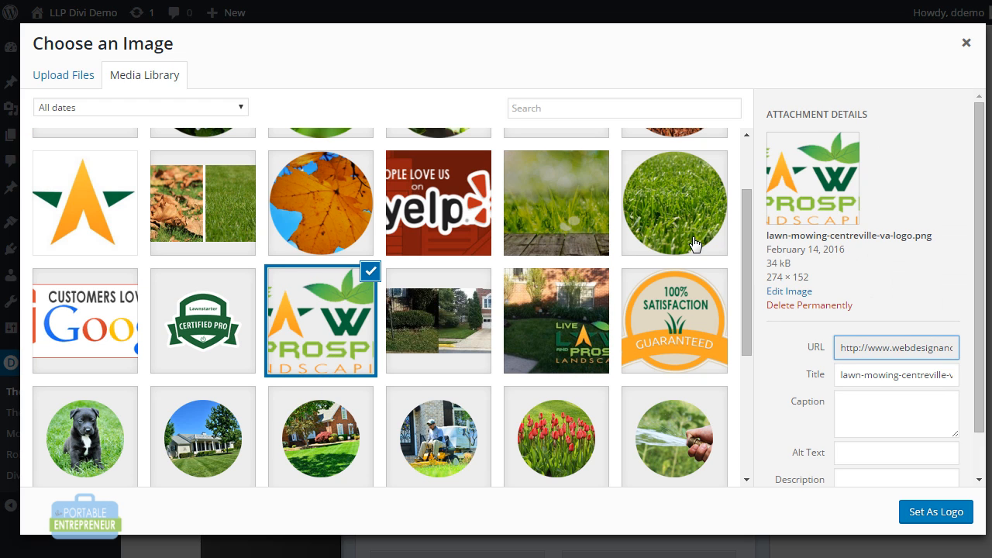
pyautogui.click(938, 518)
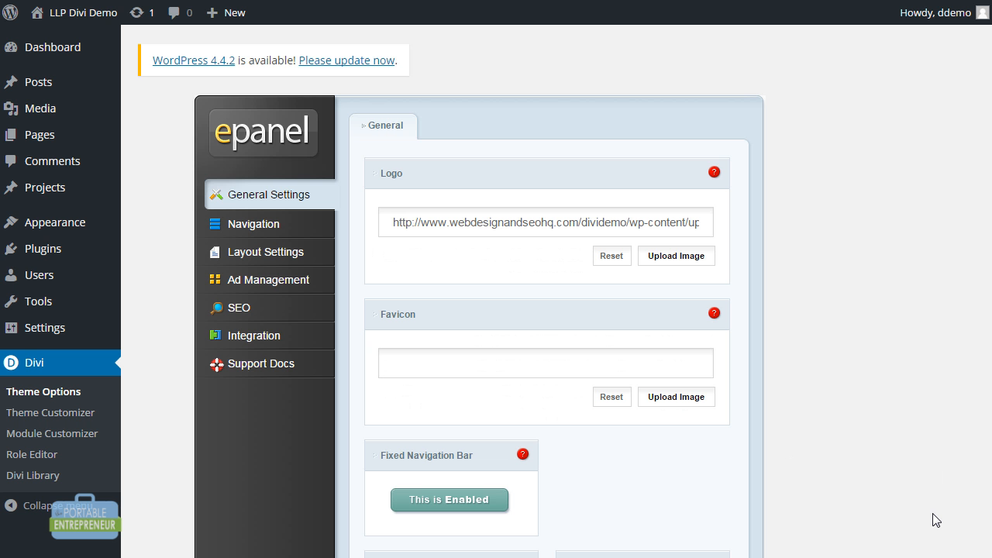
# Set live-lawn-and-prosper-logo.jpg from the media library as the site favicon
pyautogui.click(675, 411)
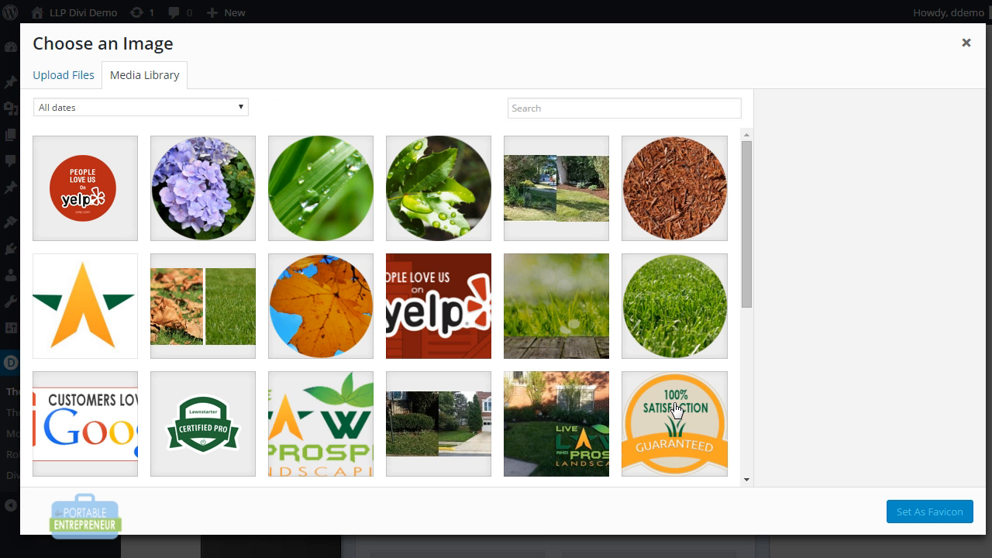
pyautogui.click(109, 341)
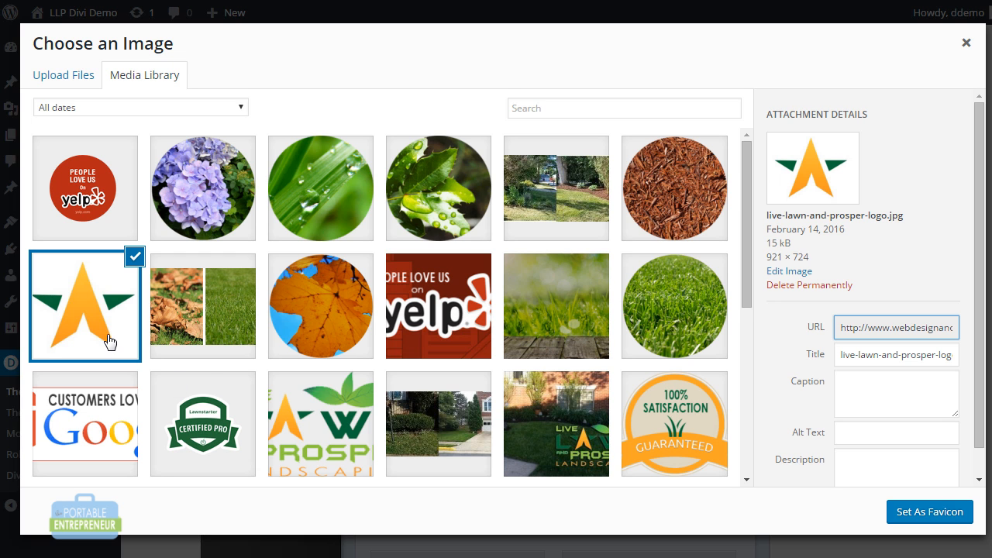
pyautogui.click(960, 515)
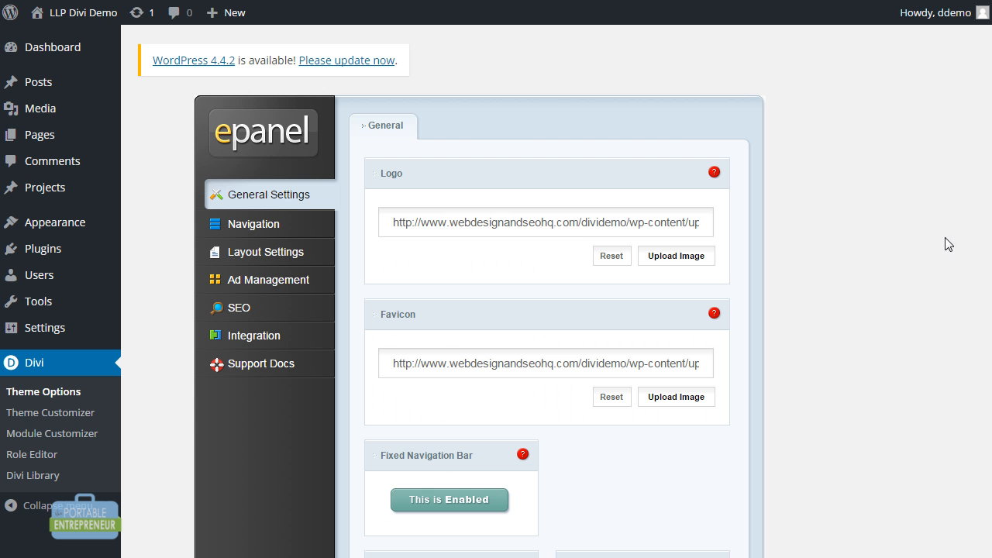
# Read the help text for the Fixed Navigation Bar option, and switch the option off and on again
pyautogui.scroll(-4, 496, 310)
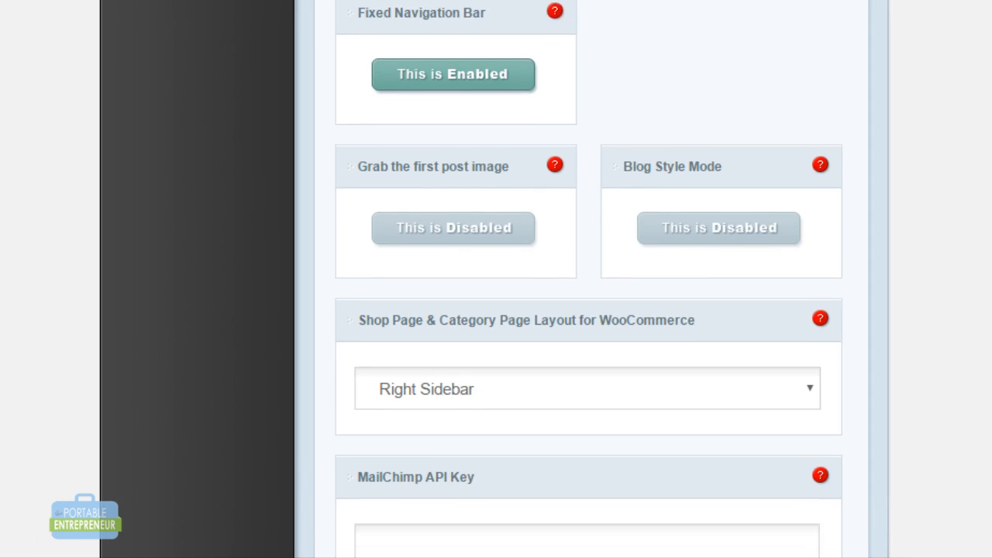
pyautogui.scroll(-1, 589, 311)
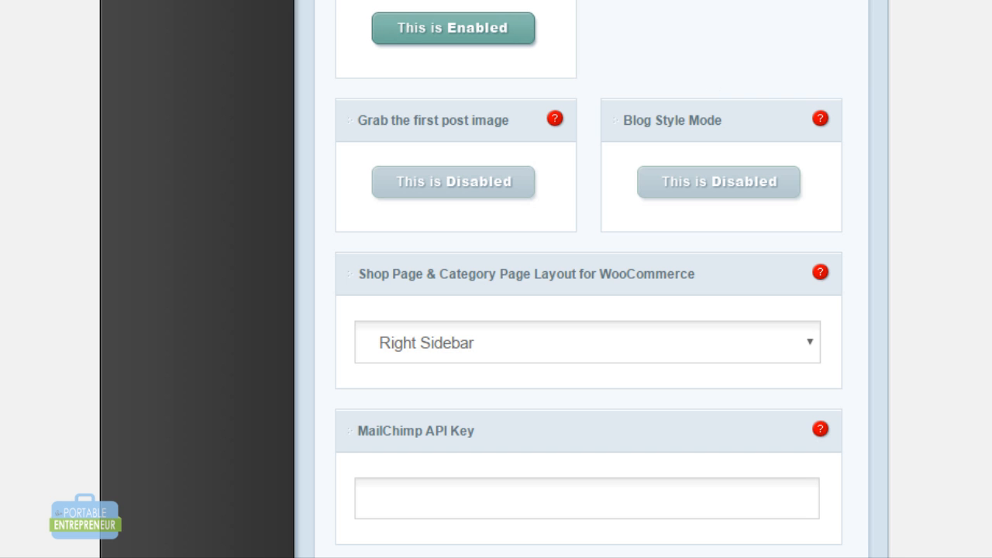
pyautogui.click(555, 1)
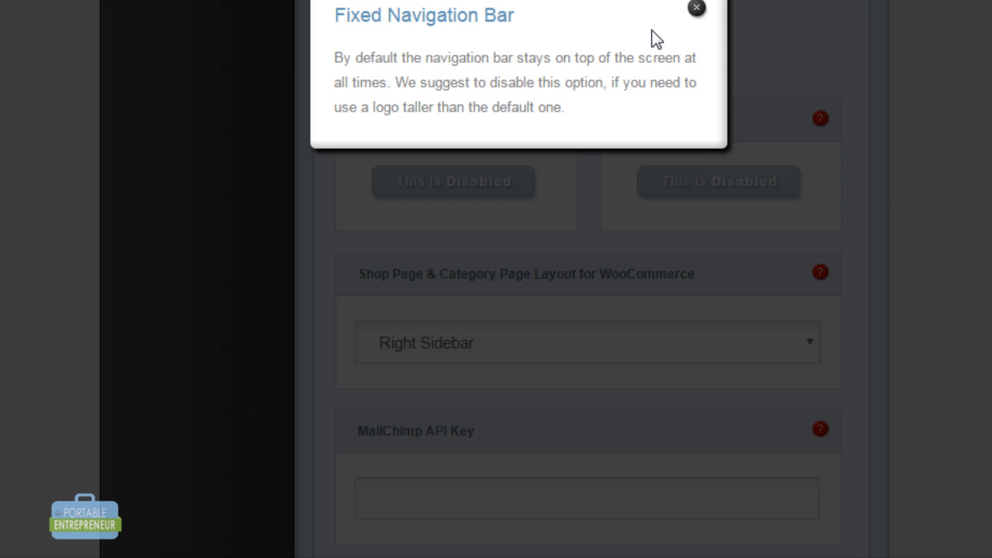
pyautogui.click(698, 8)
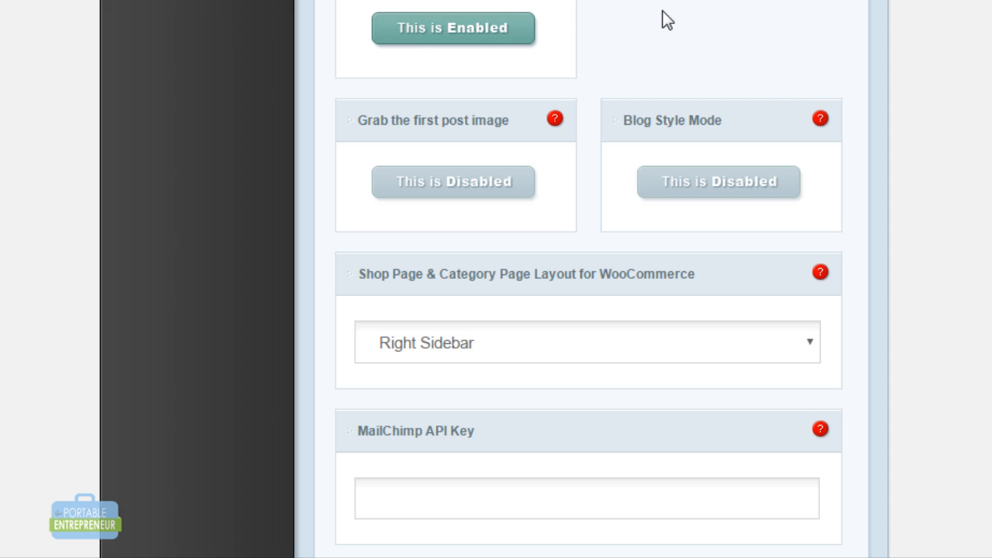
pyautogui.click(526, 43)
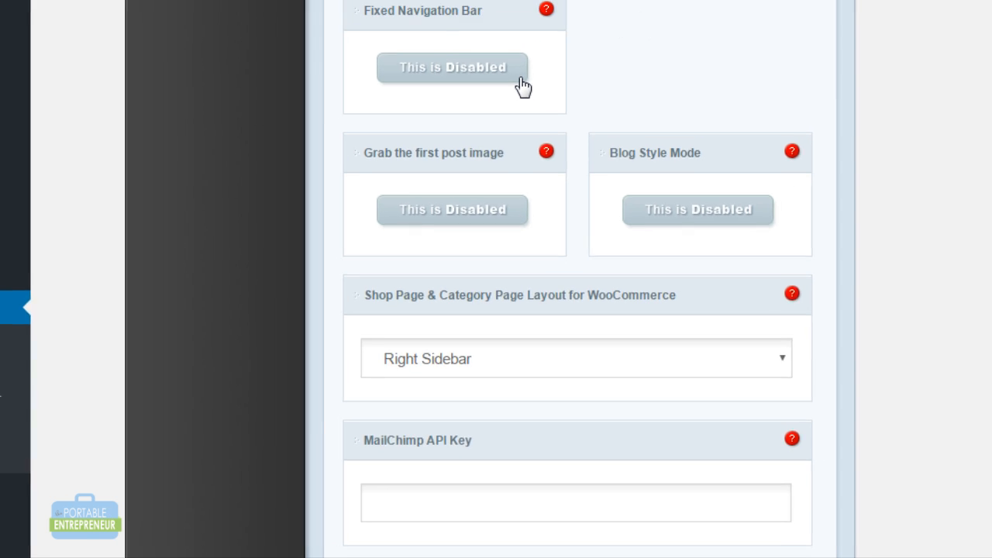
pyautogui.click(527, 39)
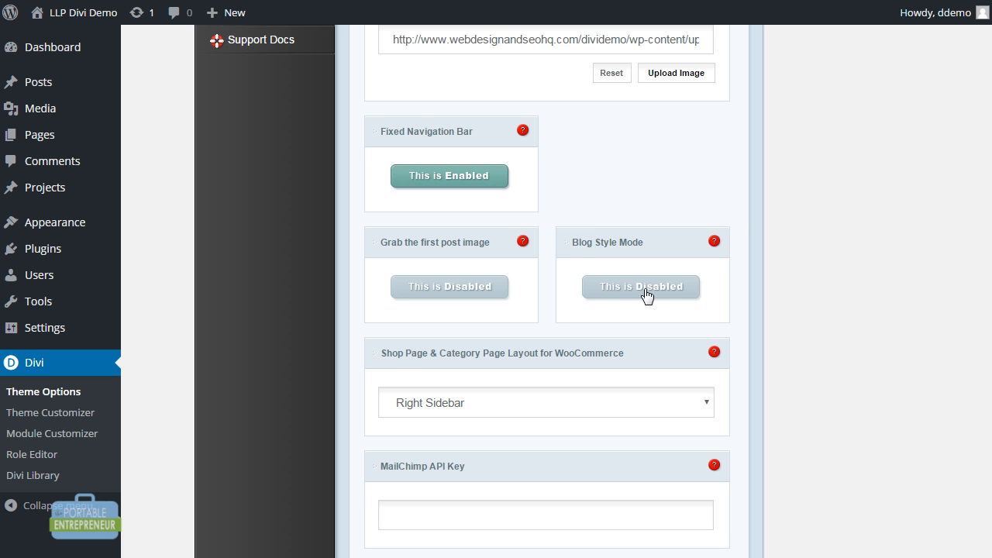
# Review the general settings for WooCommerce layout, MailChimp, Aweber and social icons, and disable Show RSS Icon
pyautogui.scroll(-1, 689, 284)
pyautogui.scroll(-2, 547, 310)
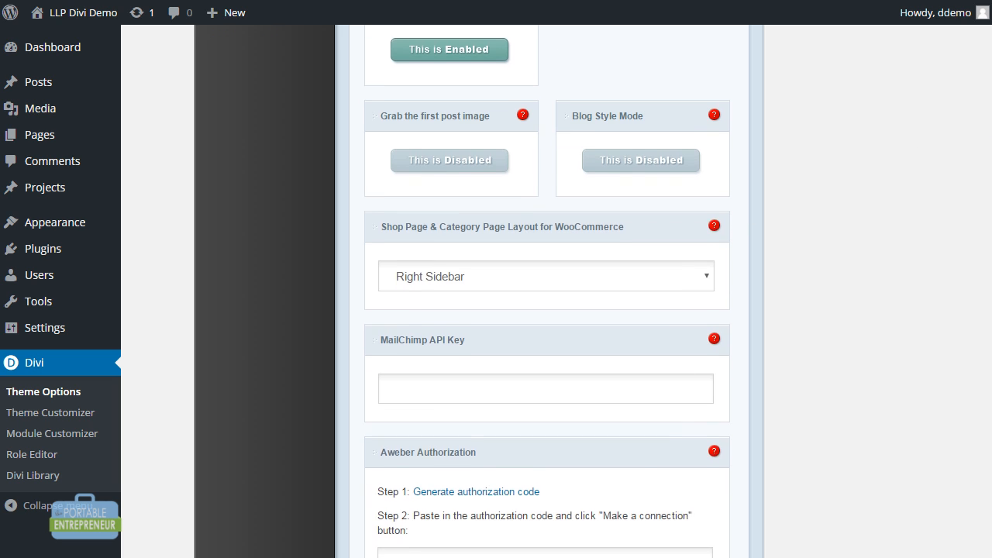
pyautogui.scroll(-4, 548, 310)
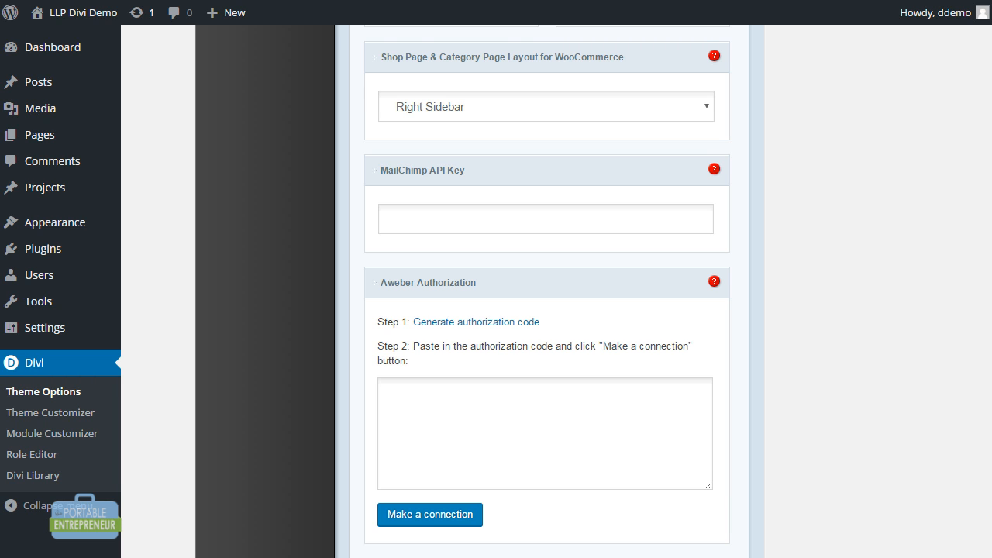
pyautogui.scroll(-3, 547, 292)
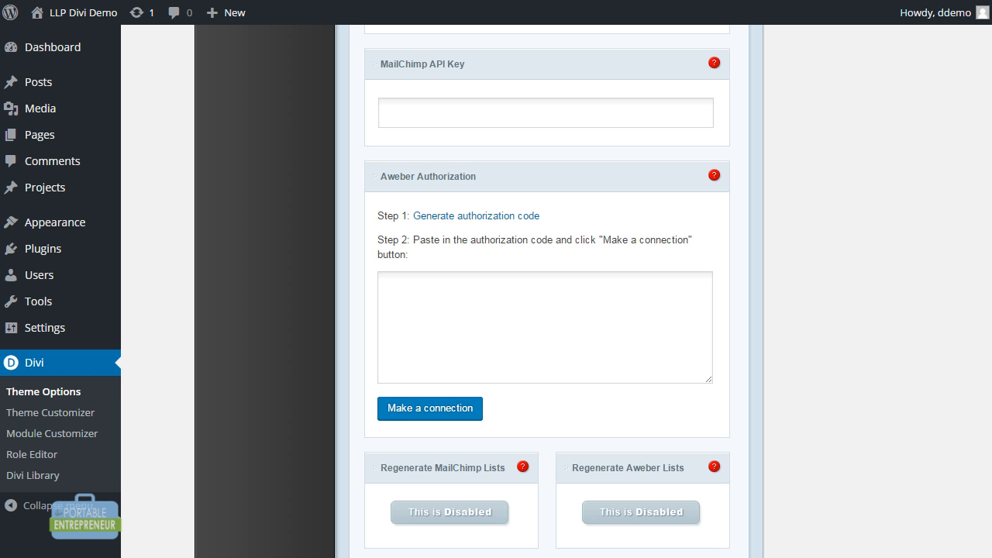
pyautogui.scroll(-1, 547, 292)
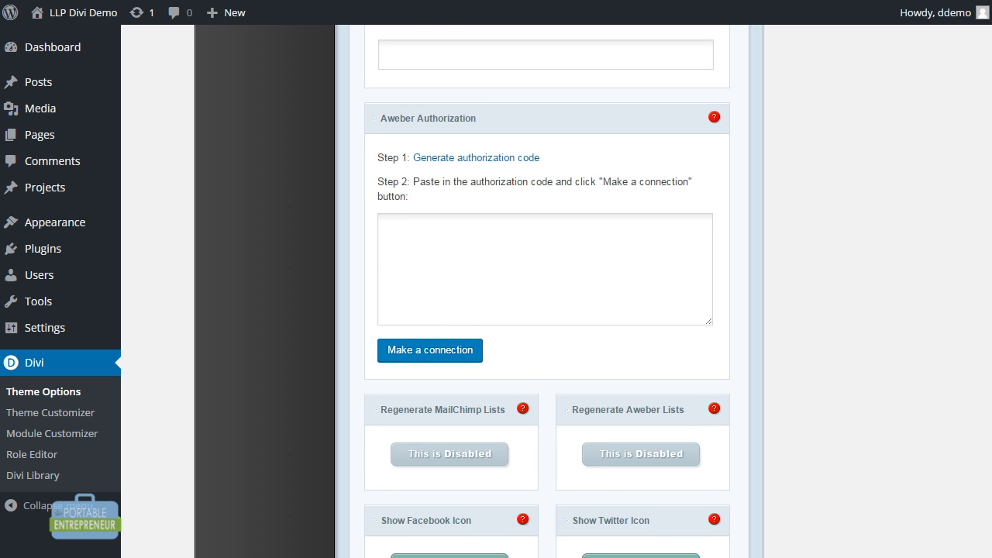
pyautogui.scroll(-5, 547, 292)
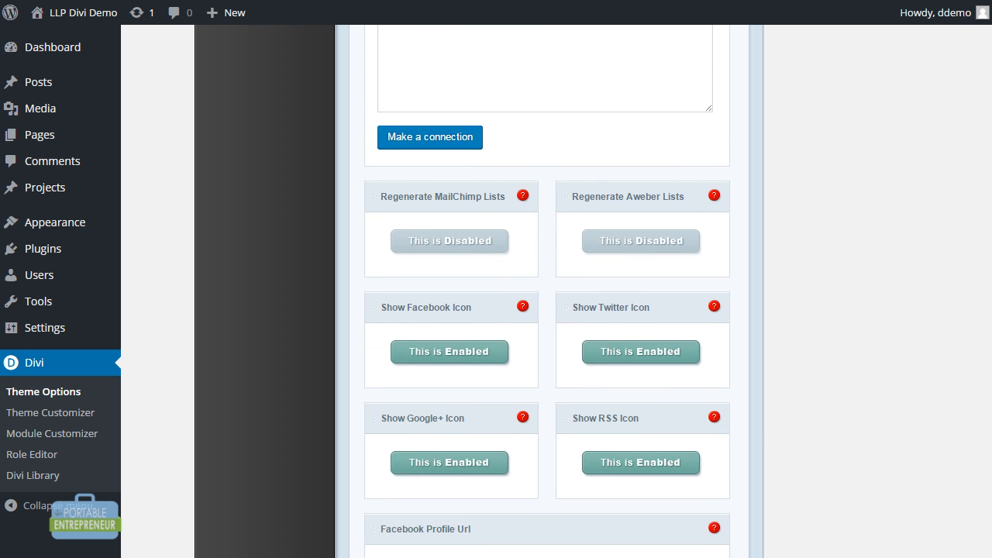
pyautogui.scroll(-3, 547, 291)
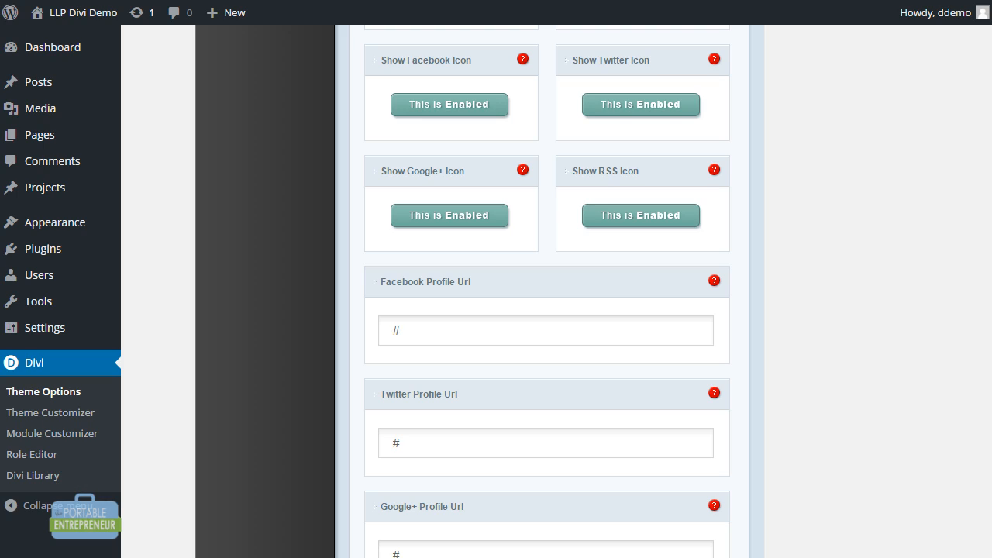
pyautogui.click(691, 226)
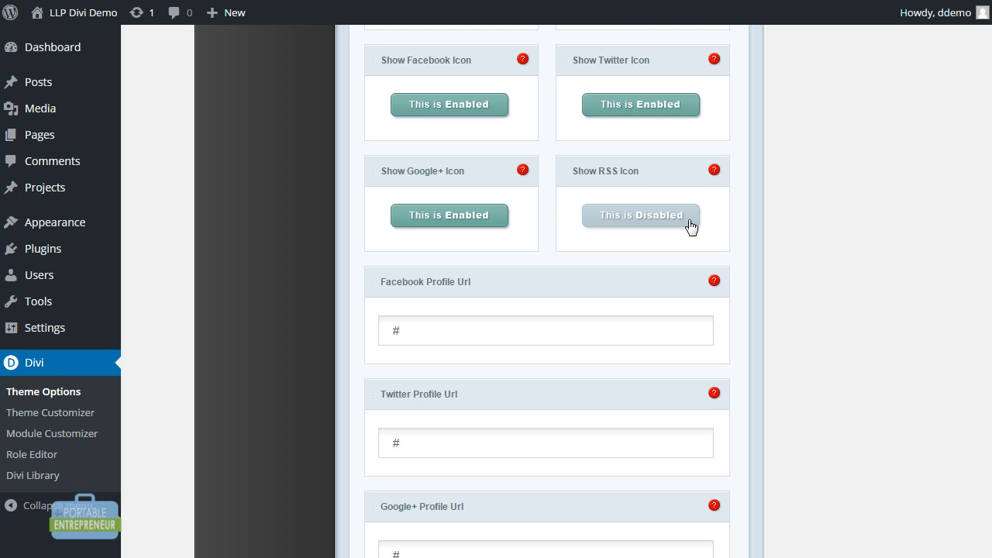
pyautogui.scroll(-10, 967, 265)
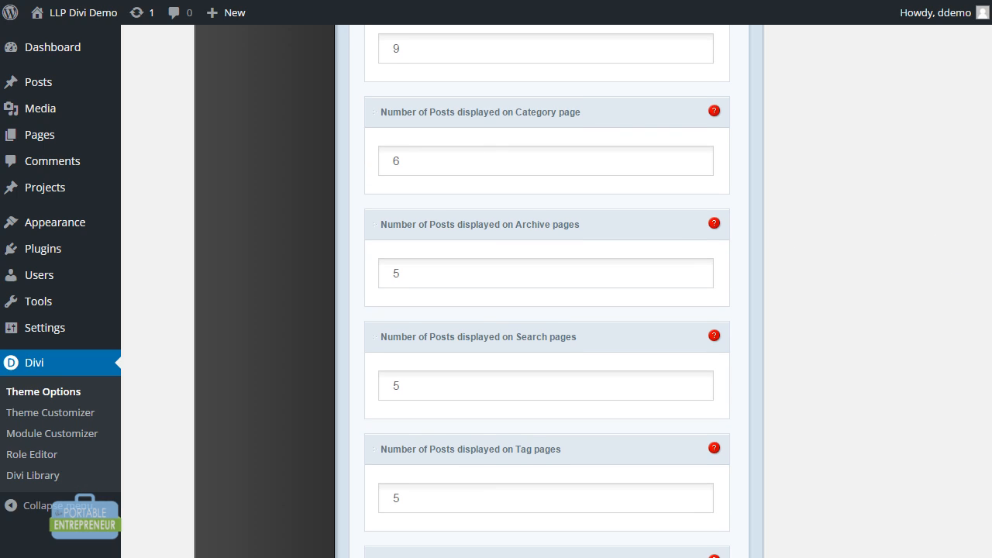
# Review the post-count, date format, shortcode and Custom CSS options in the general settings, and save the theme options
pyautogui.scroll(3, 547, 294)
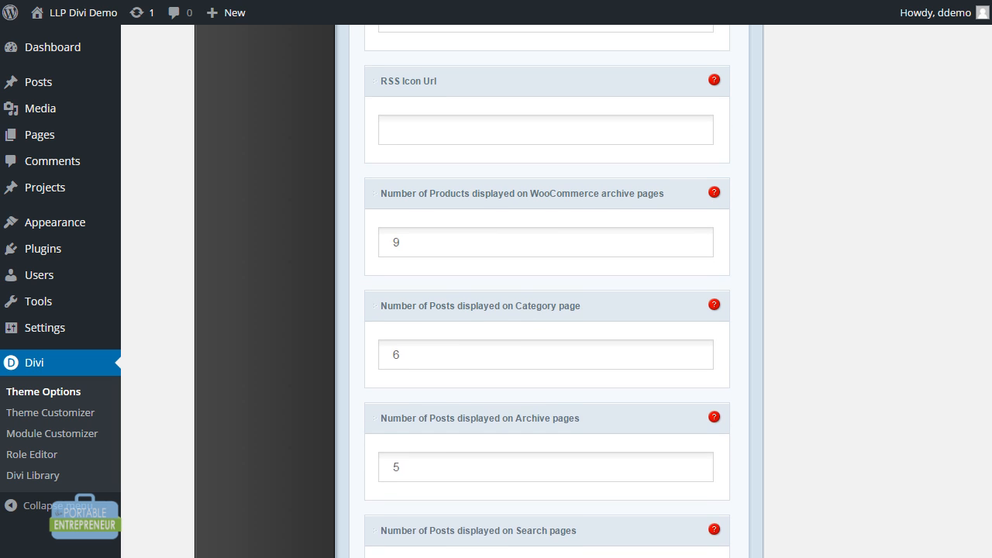
pyautogui.scroll(1, 547, 295)
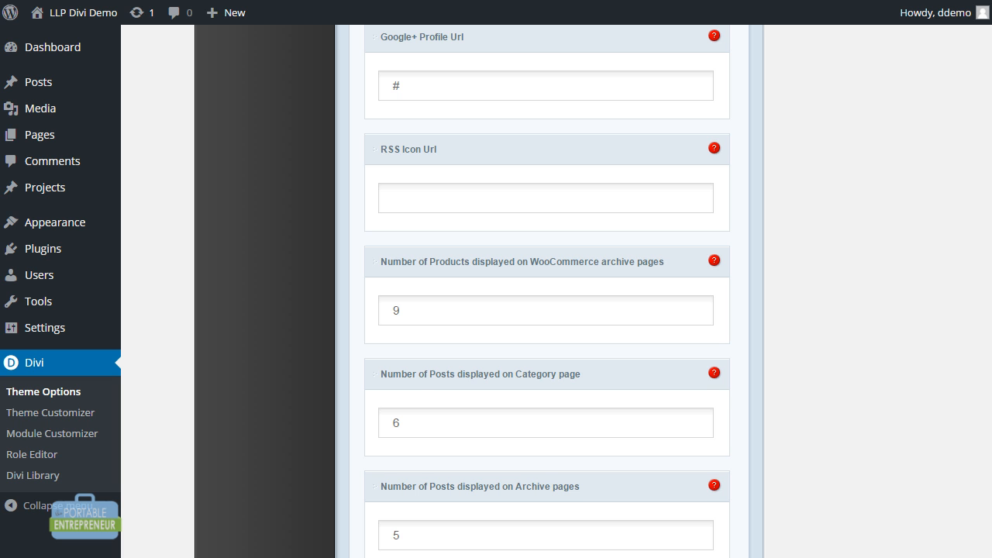
pyautogui.scroll(-5, 547, 295)
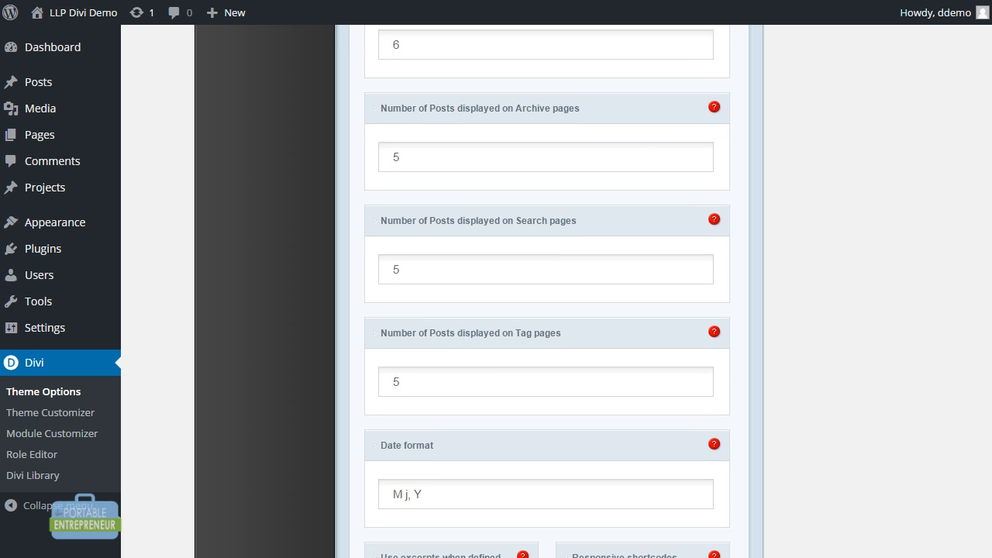
pyautogui.scroll(-1, 548, 295)
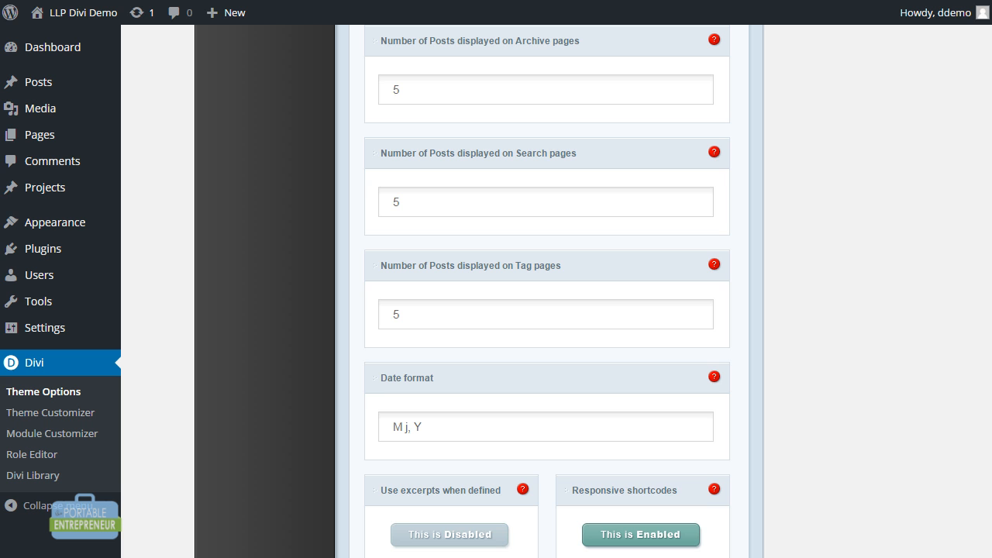
pyautogui.scroll(-5, 547, 295)
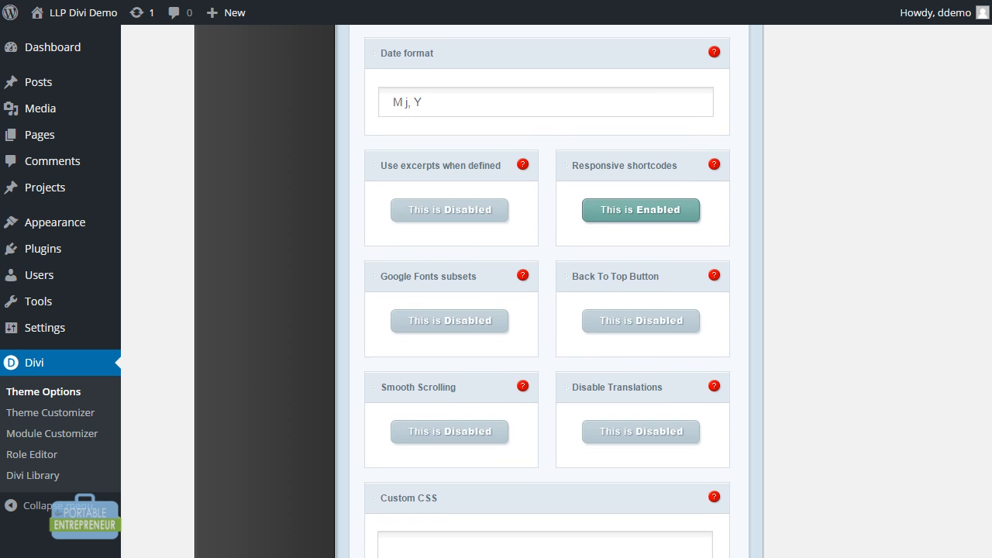
pyautogui.scroll(-3, 547, 295)
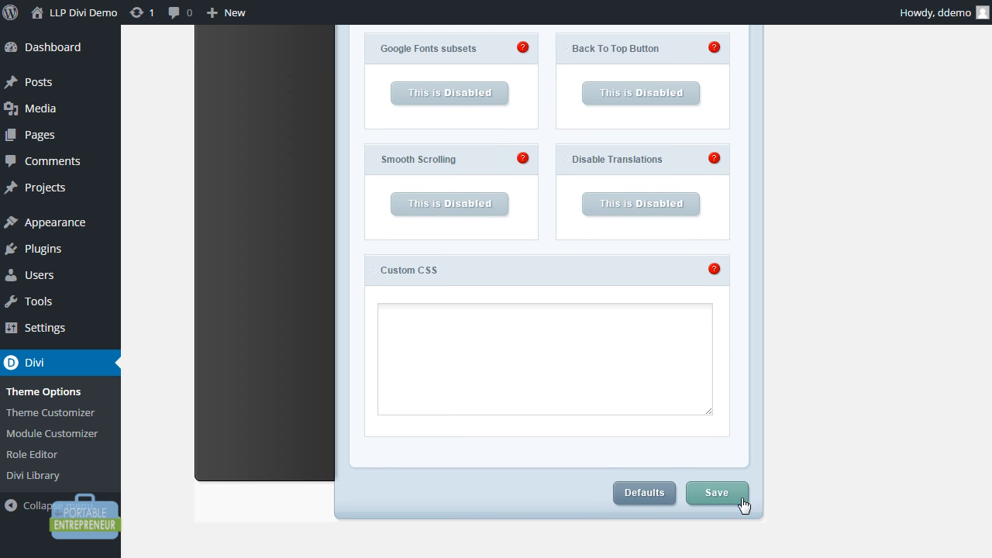
pyautogui.click(742, 496)
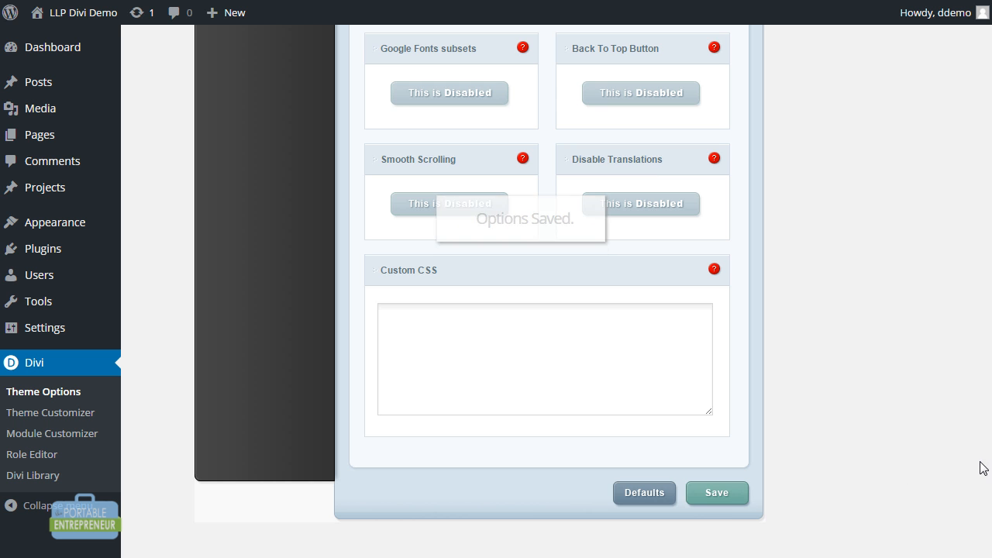
# Exclude Sample Page from the navigation bar in the Navigation page settings
pyautogui.scroll(20, 547, 295)
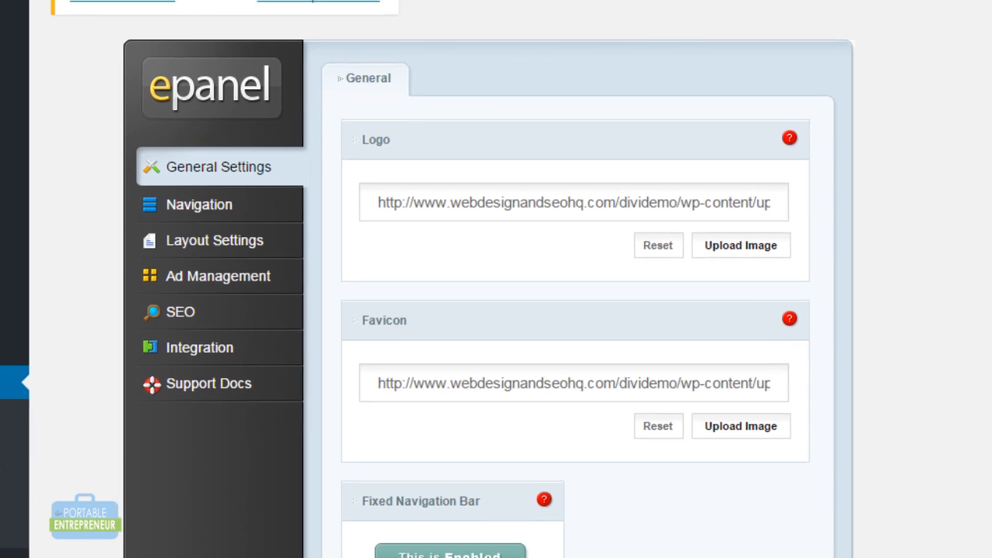
pyautogui.click(262, 215)
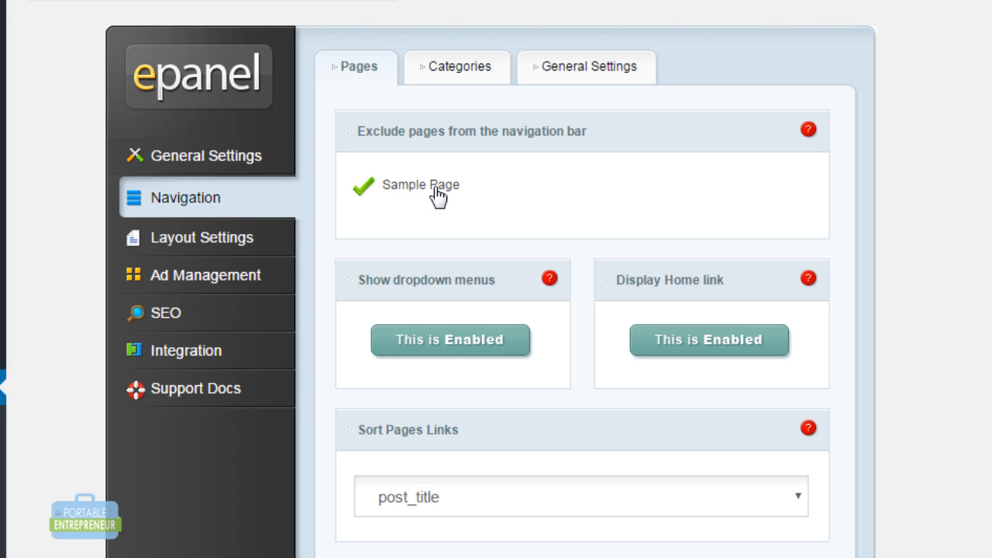
pyautogui.click(363, 188)
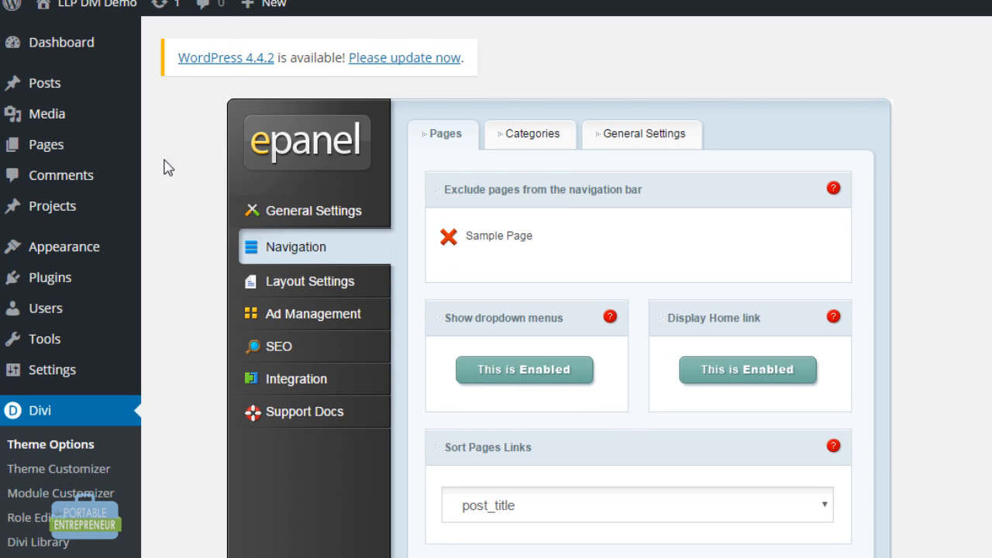
pyautogui.moveTo(123, 147)
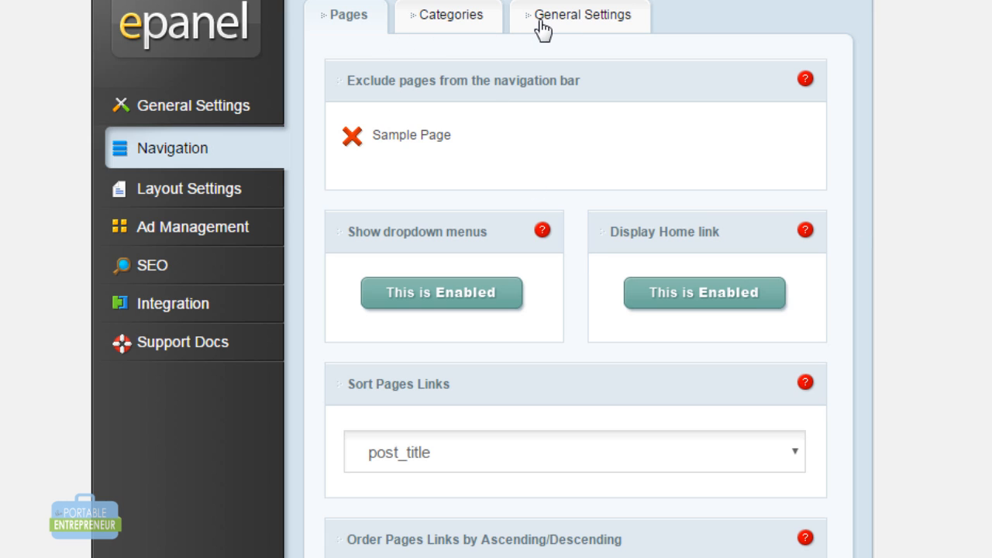
# Look through the Categories and General Settings options of the Navigation section
pyautogui.click(477, 36)
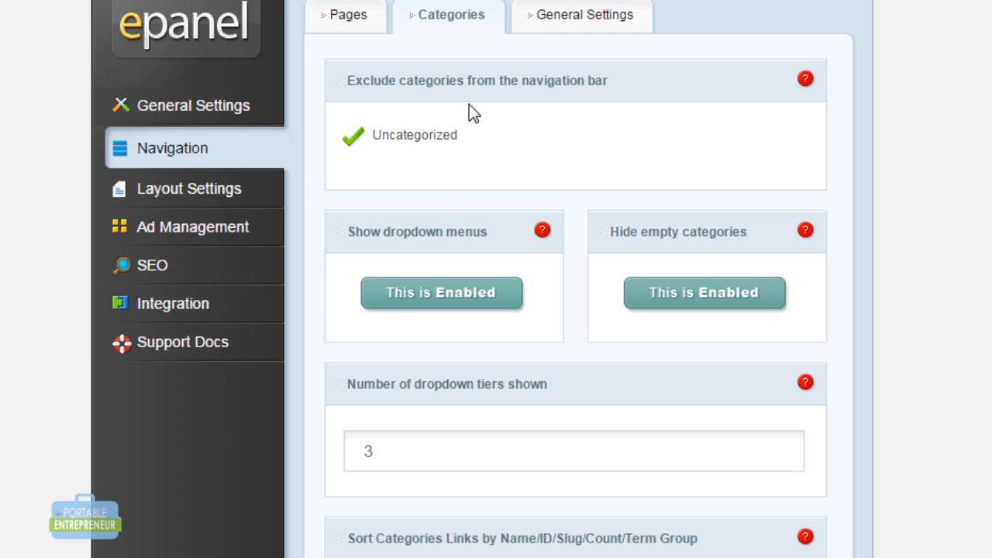
pyautogui.click(545, 35)
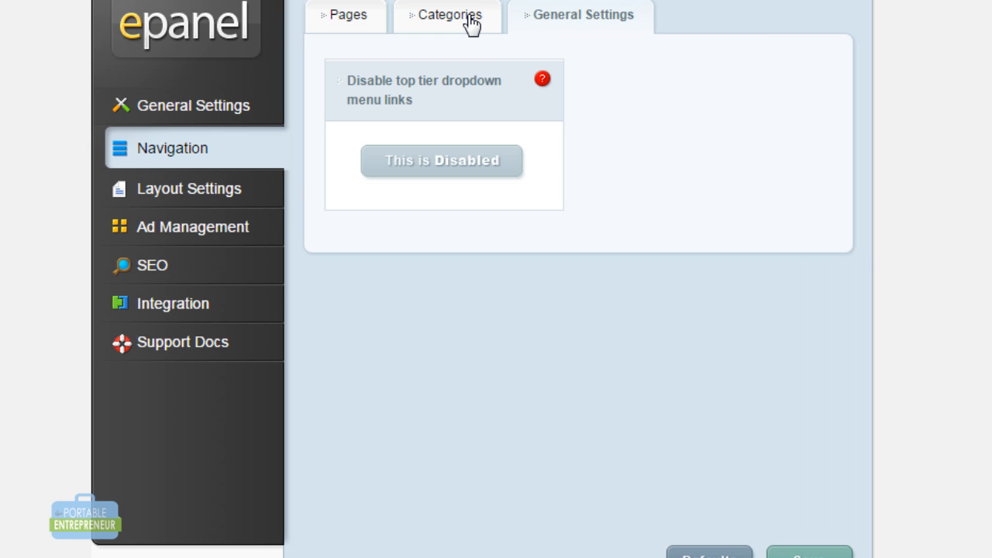
pyautogui.click(359, 41)
# Remove Author from the postinfo items in the single post layout, and check the Single Page Layout options
pyautogui.click(222, 198)
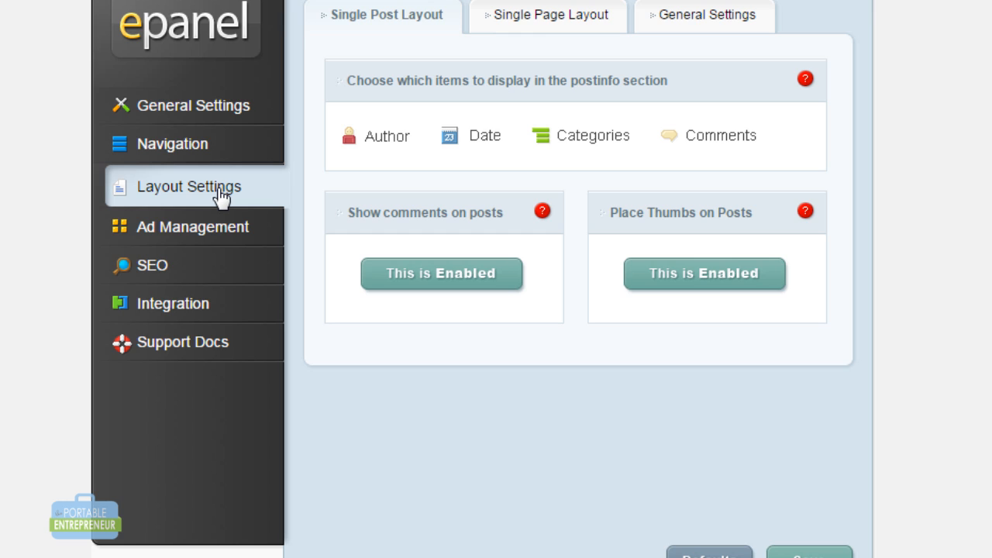
pyautogui.click(392, 152)
pyautogui.click(534, 24)
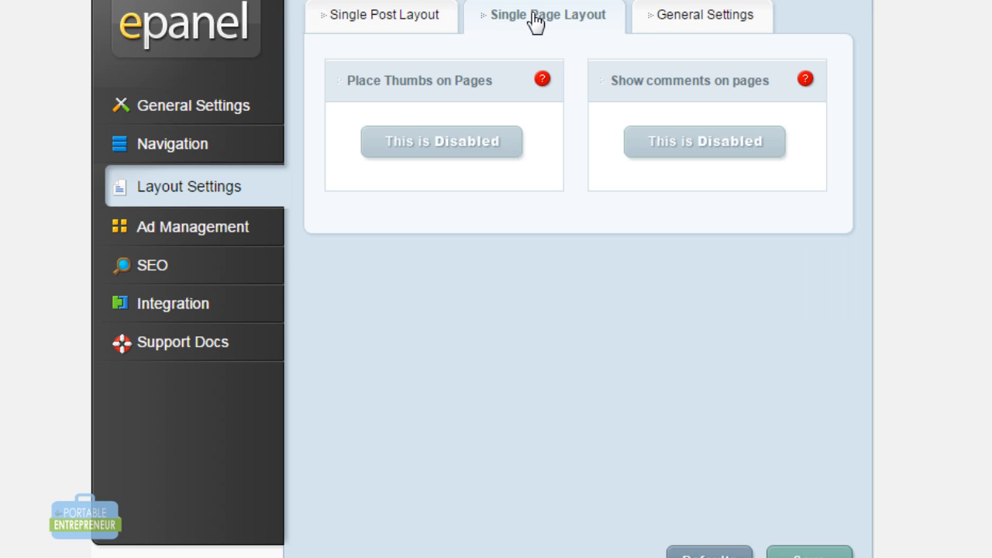
pyautogui.click(405, 31)
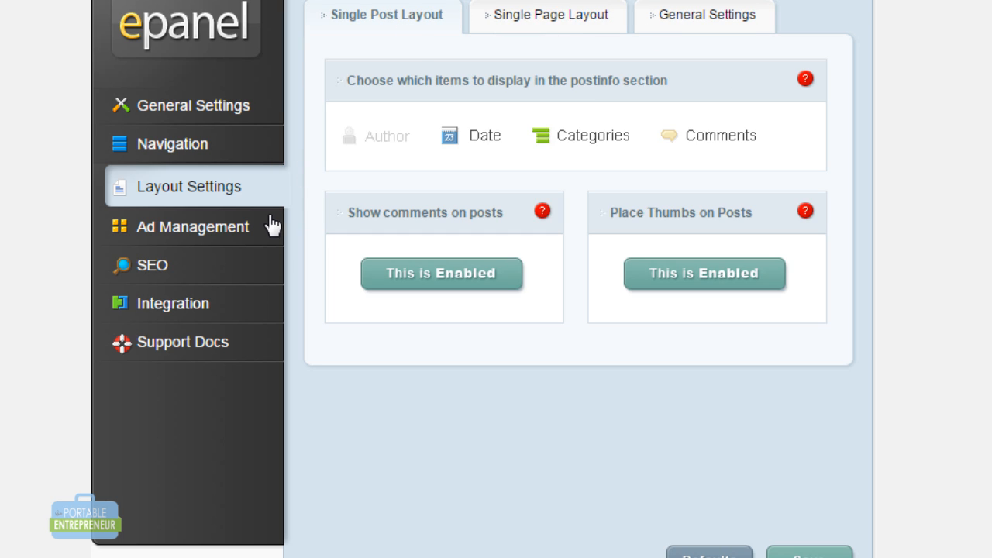
# Examine the Ad Management options for the 468x60 banner image, destination URL and AdSense code
pyautogui.click(257, 232)
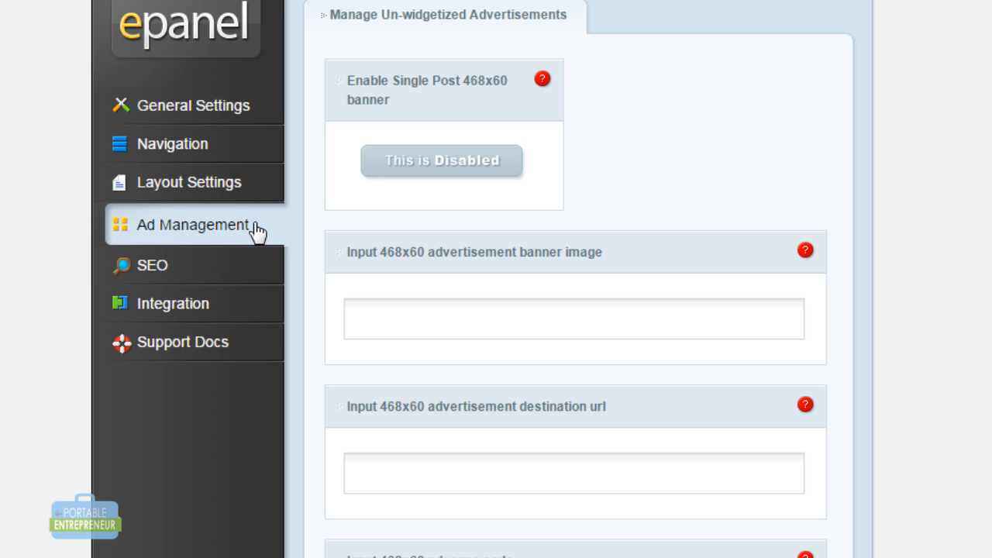
pyautogui.scroll(-3, 573, 279)
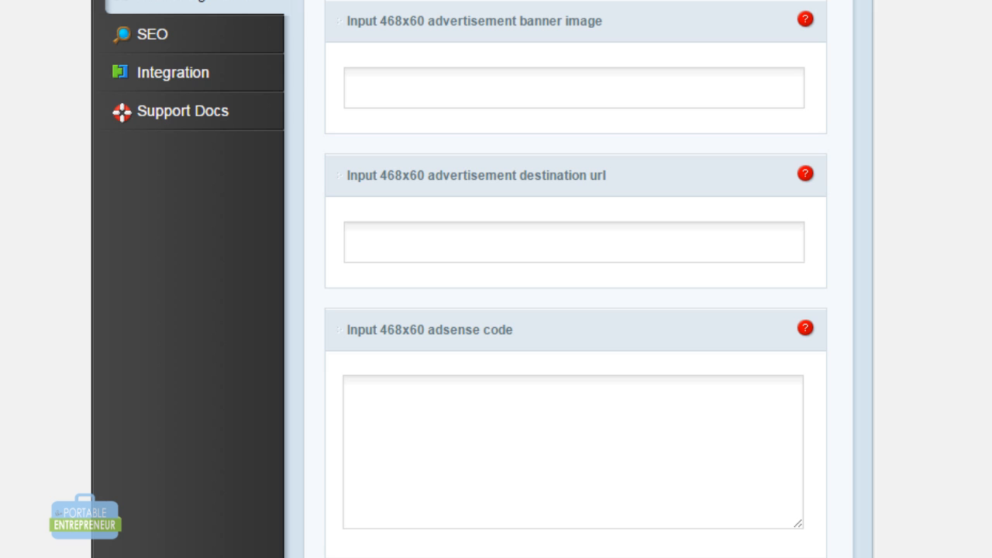
pyautogui.scroll(4, 576, 279)
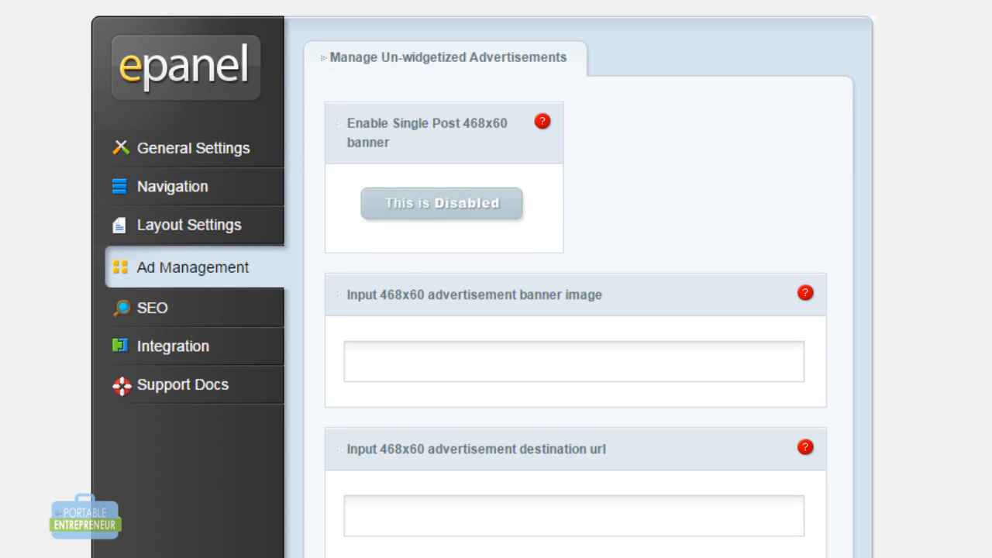
# Review the Homepage SEO options for custom title, meta description, meta keywords and canonical URLs
pyautogui.click(249, 324)
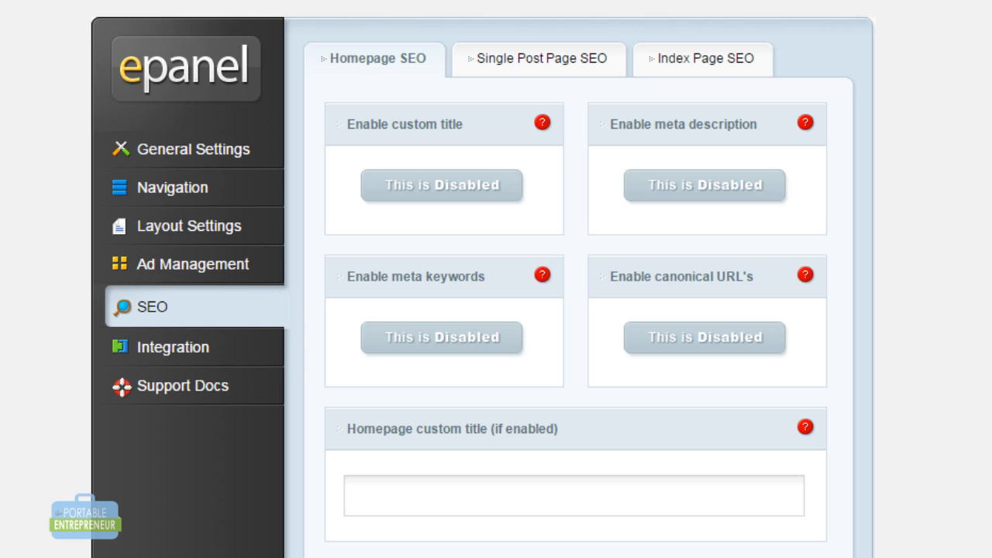
pyautogui.scroll(-2, 576, 279)
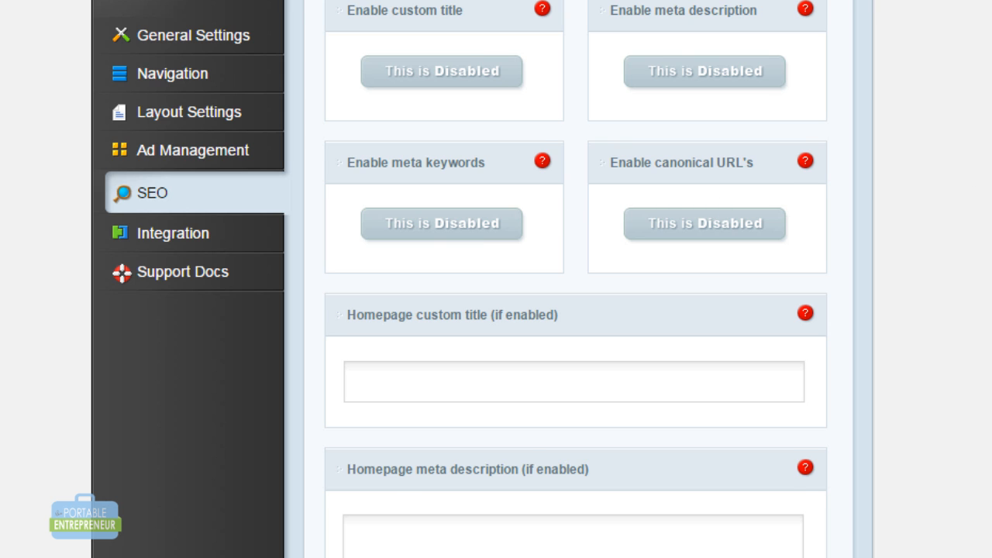
pyautogui.scroll(-3, 576, 279)
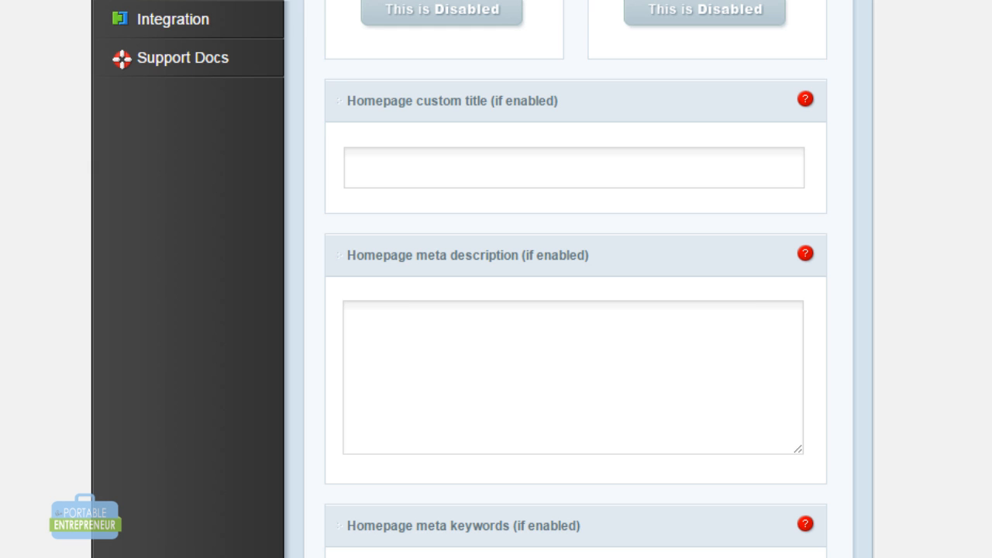
pyautogui.scroll(-3, 575, 279)
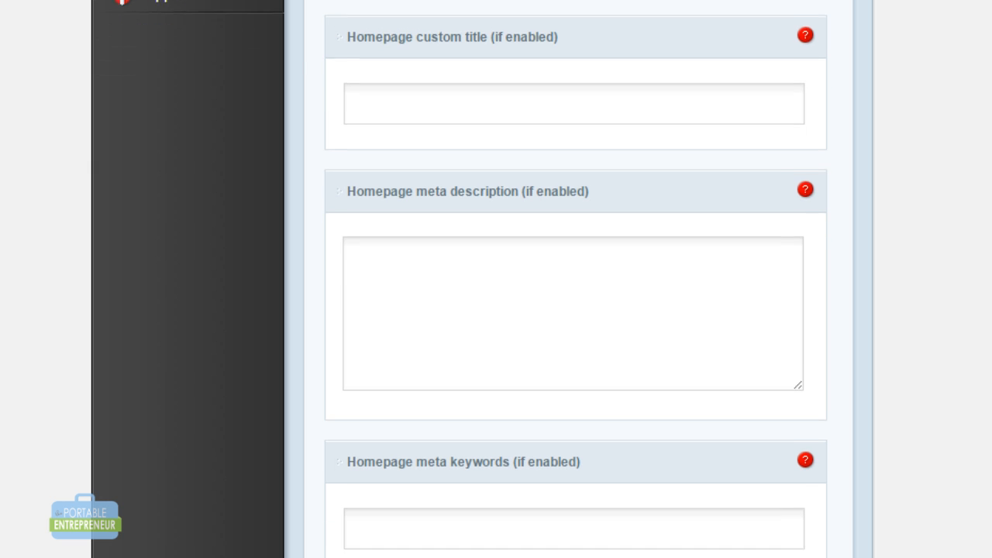
pyautogui.scroll(3, 575, 279)
pyautogui.scroll(3, 575, 279)
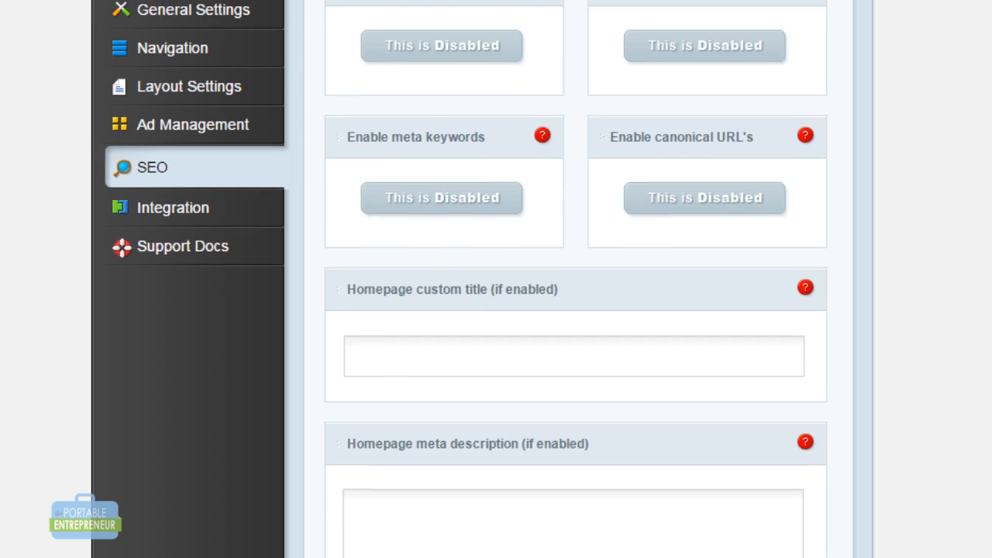
pyautogui.scroll(2, 489, 116)
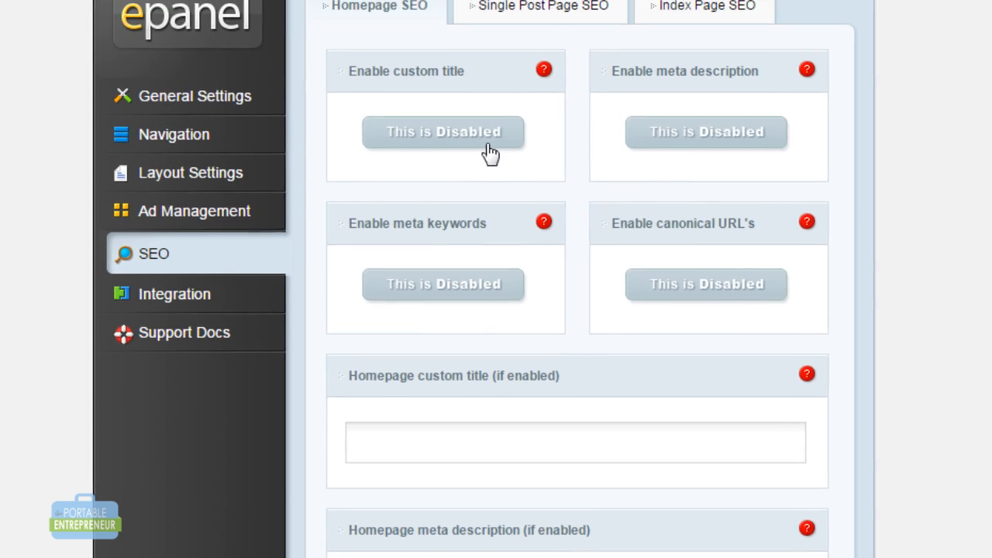
# Review the Single Post Page SEO options and the custom field names for title, description and keywords
pyautogui.click(541, 65)
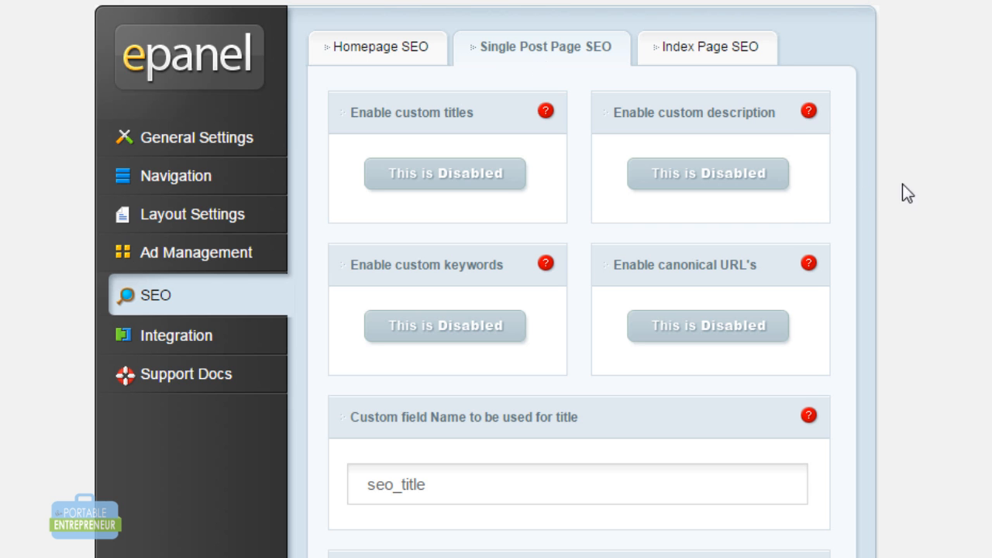
pyautogui.scroll(-5, 580, 310)
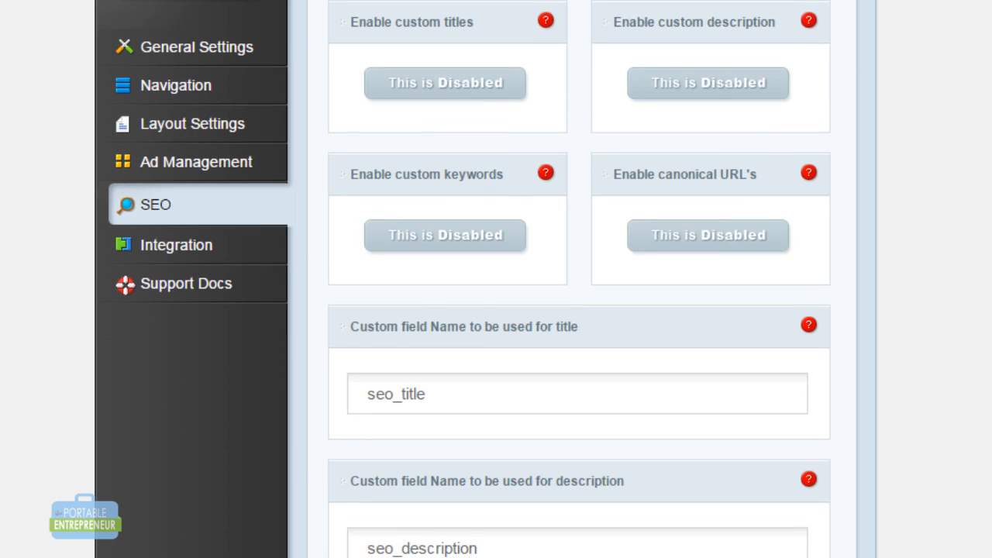
pyautogui.scroll(-2, 580, 310)
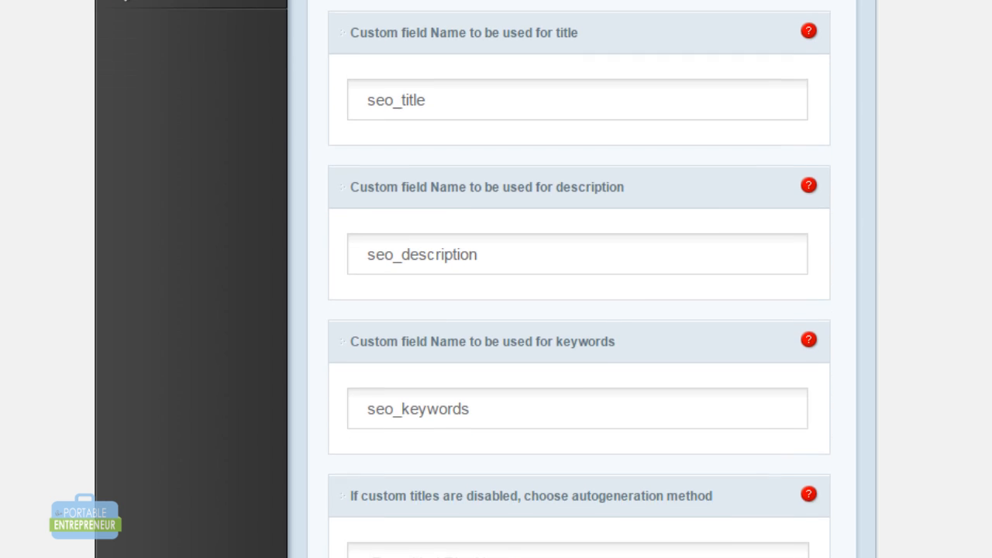
pyautogui.scroll(5, 580, 310)
pyautogui.scroll(1, 580, 310)
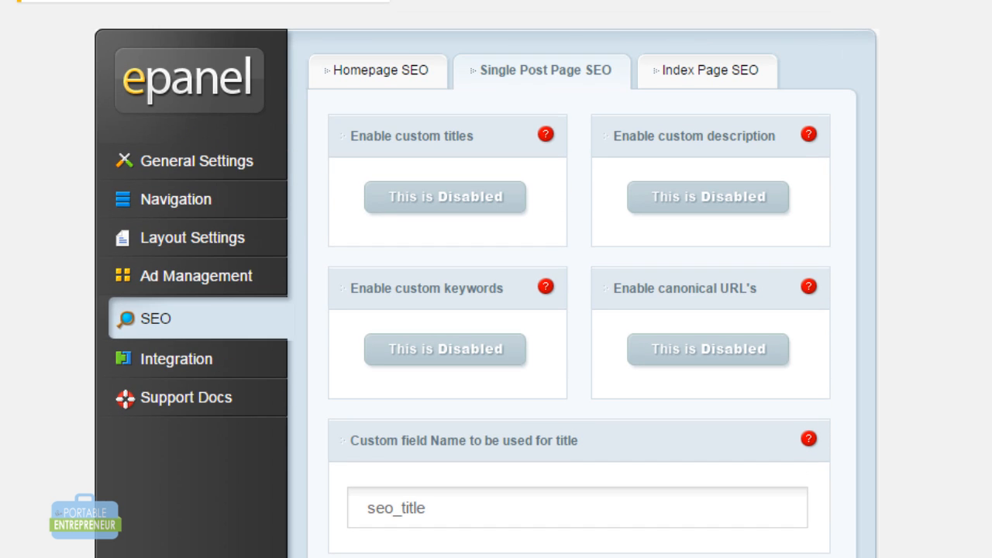
# Review the Integration options for adding code to the head, the body, and the top and bottom of posts
pyautogui.click(257, 371)
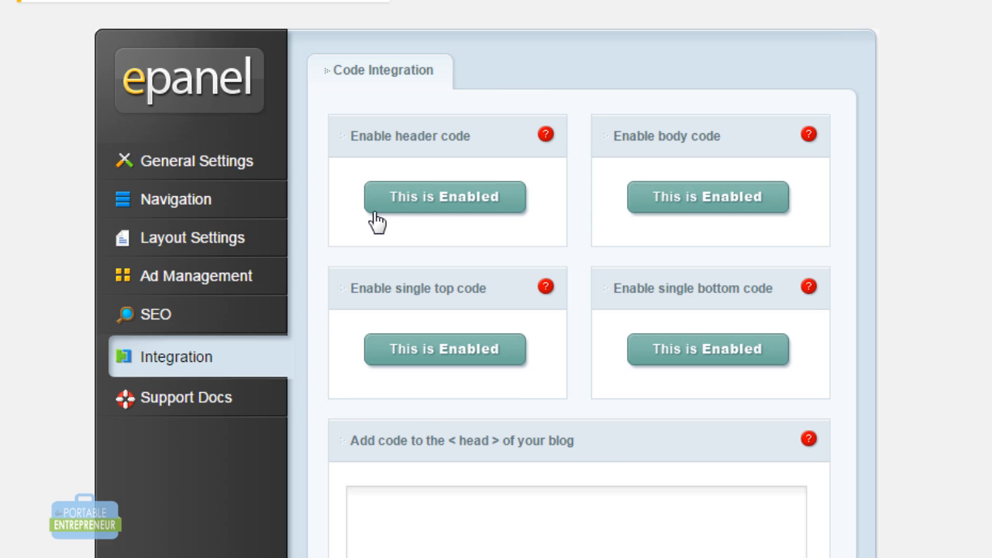
pyautogui.click(372, 504)
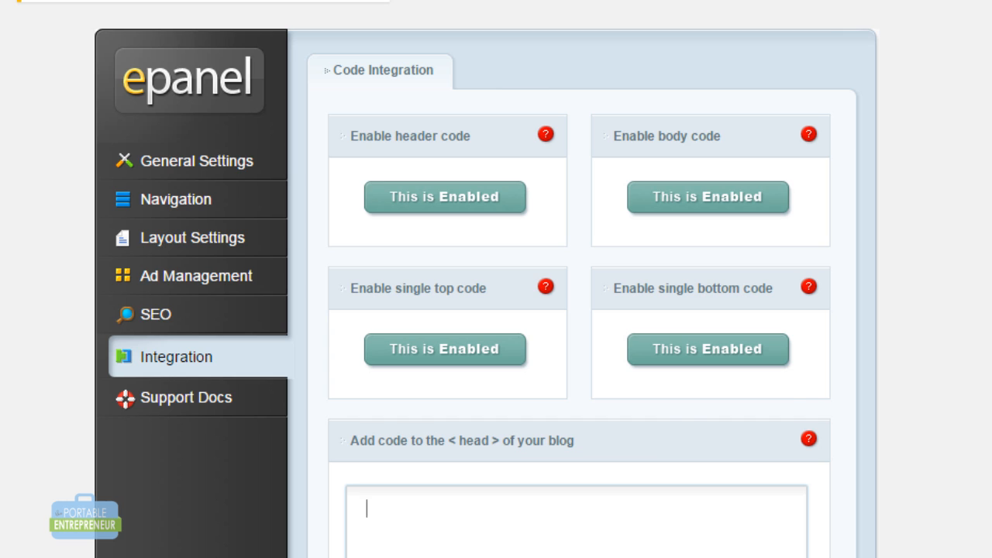
pyautogui.scroll(-5, 578, 310)
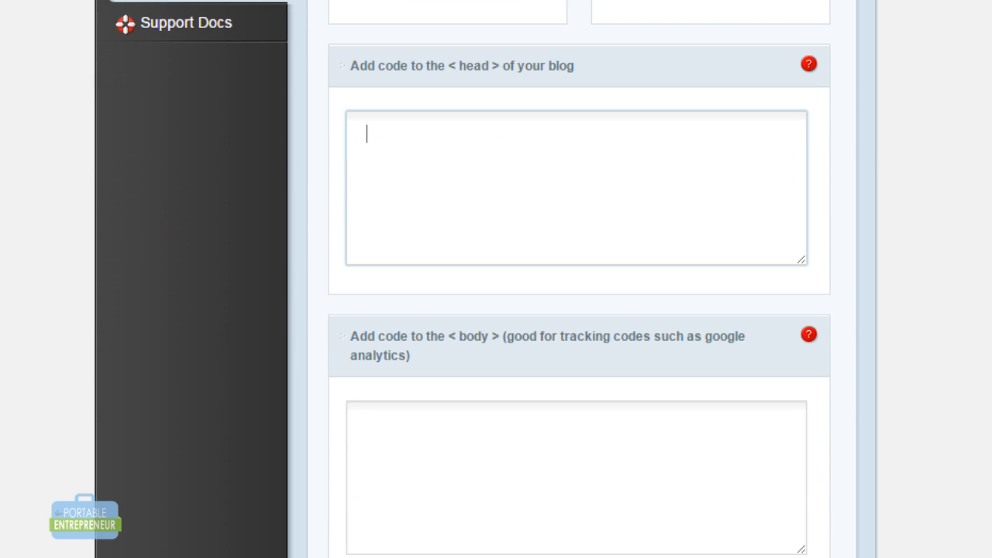
pyautogui.click(800, 472)
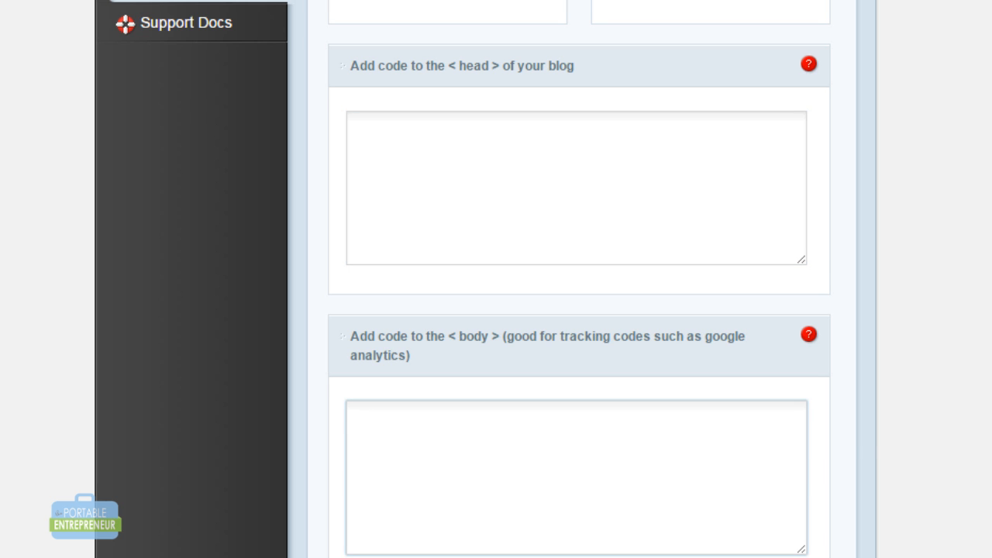
pyautogui.scroll(-1, 801, 474)
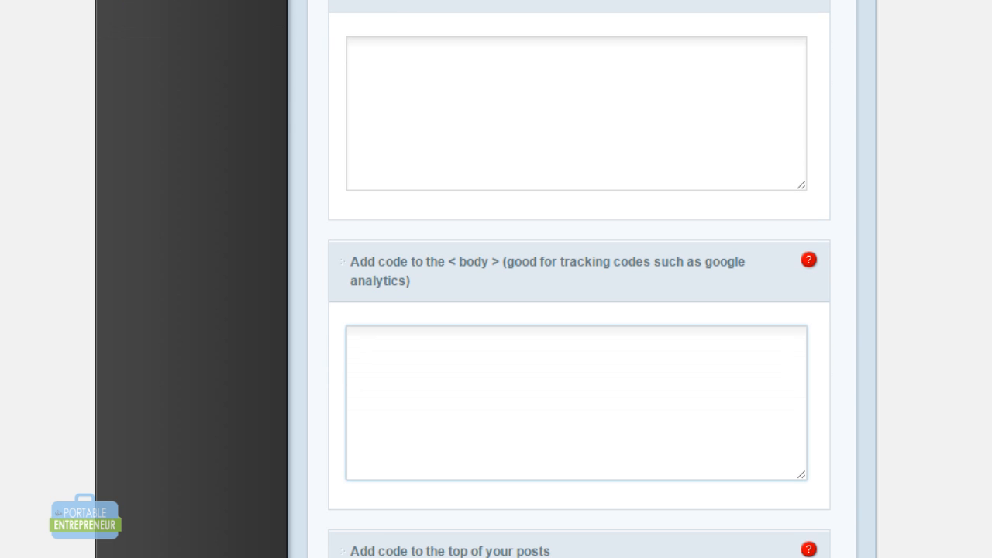
pyautogui.scroll(-5, 580, 279)
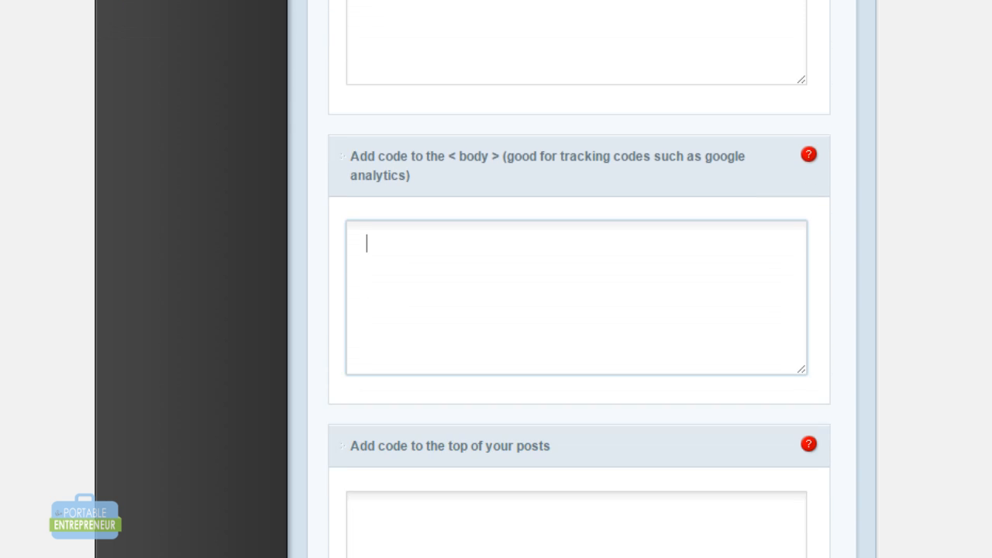
pyautogui.scroll(-1, 579, 279)
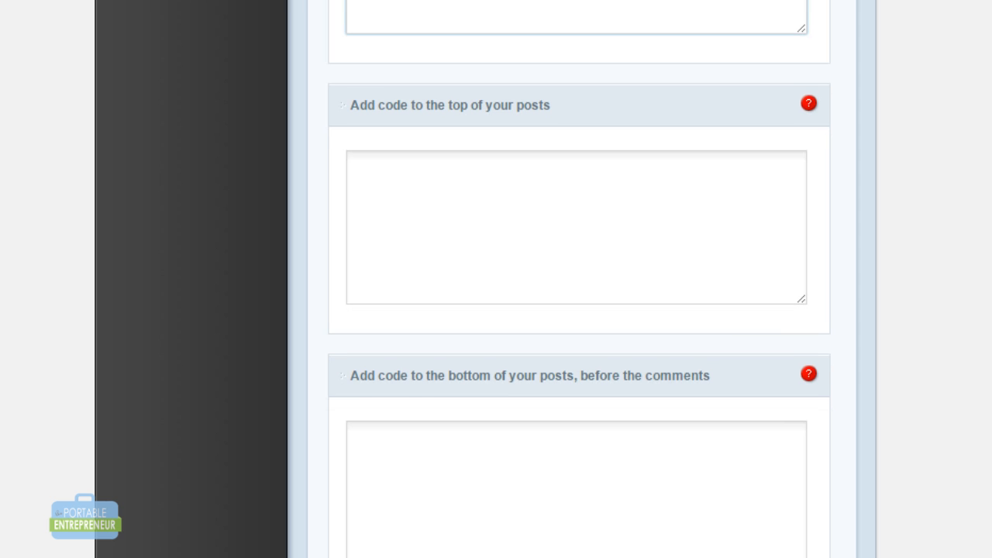
pyautogui.scroll(12, 497, 496)
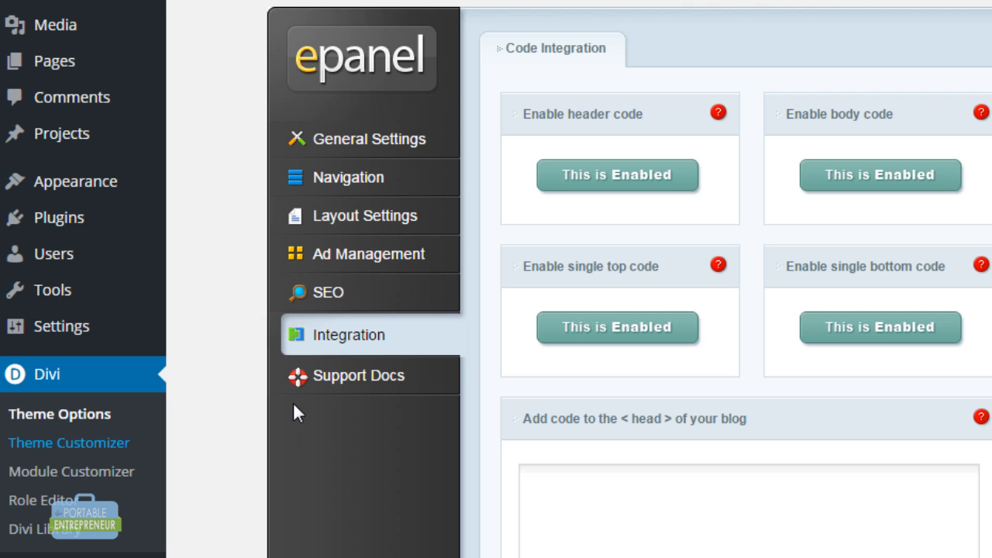
# Open the Divi Theme Customizer and look over the live preview of the site
pyautogui.click(69, 442)
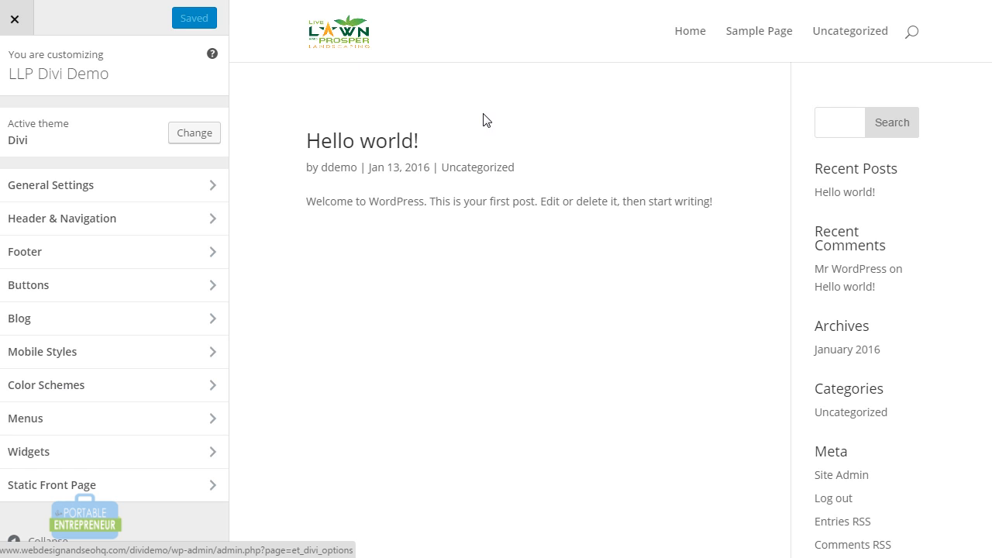
pyautogui.scroll(-3, 611, 310)
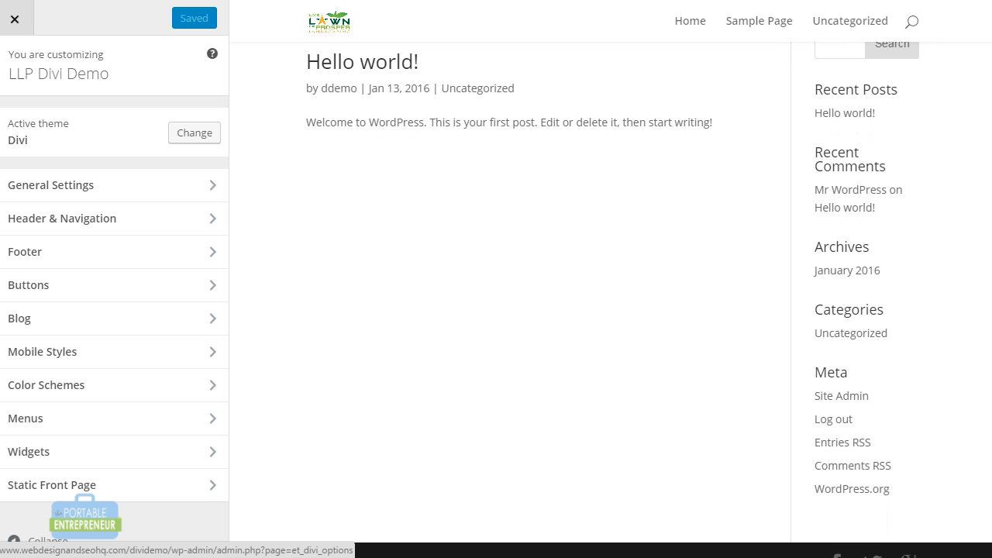
pyautogui.scroll(3, 611, 300)
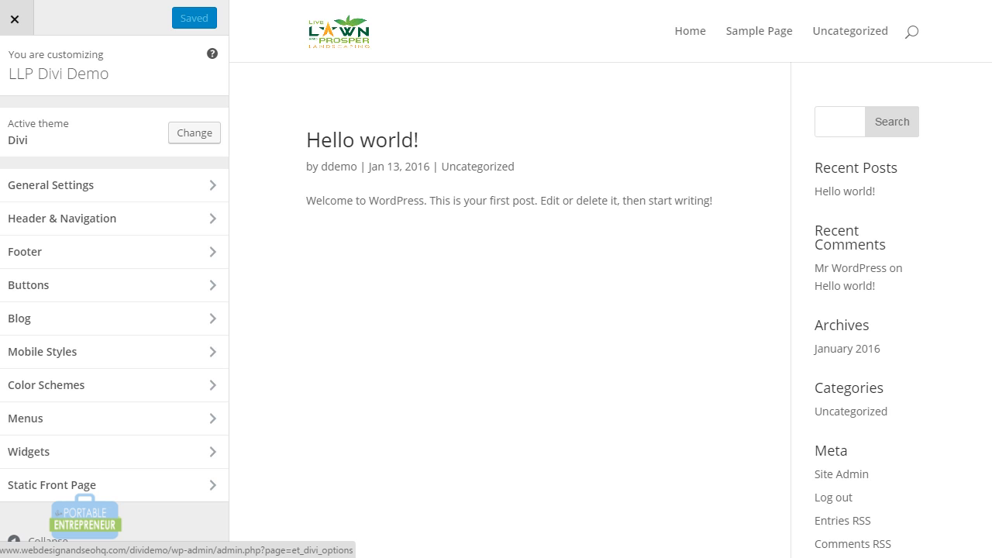
# Check the Site Identity options for site title, tagline and site icon in the General Settings
pyautogui.click(211, 198)
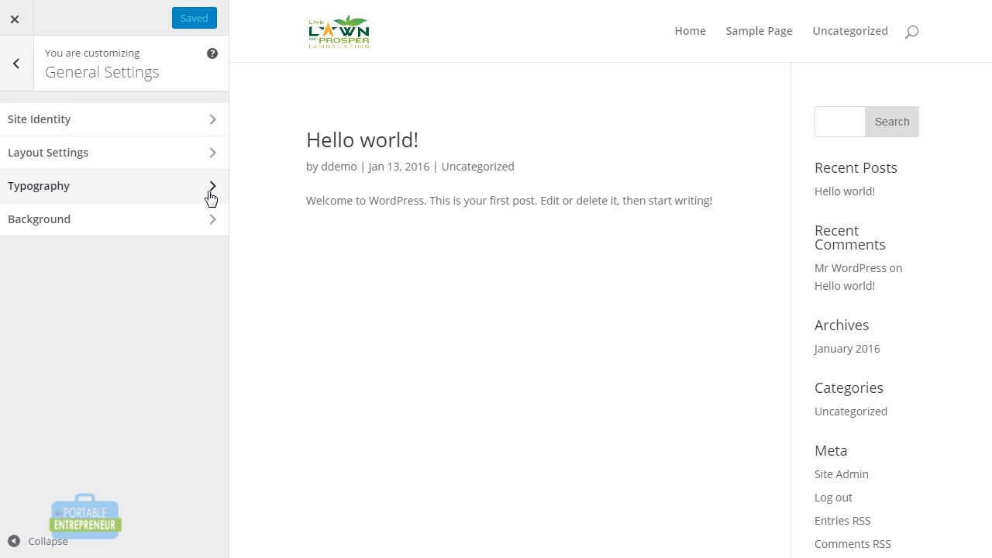
pyautogui.click(177, 128)
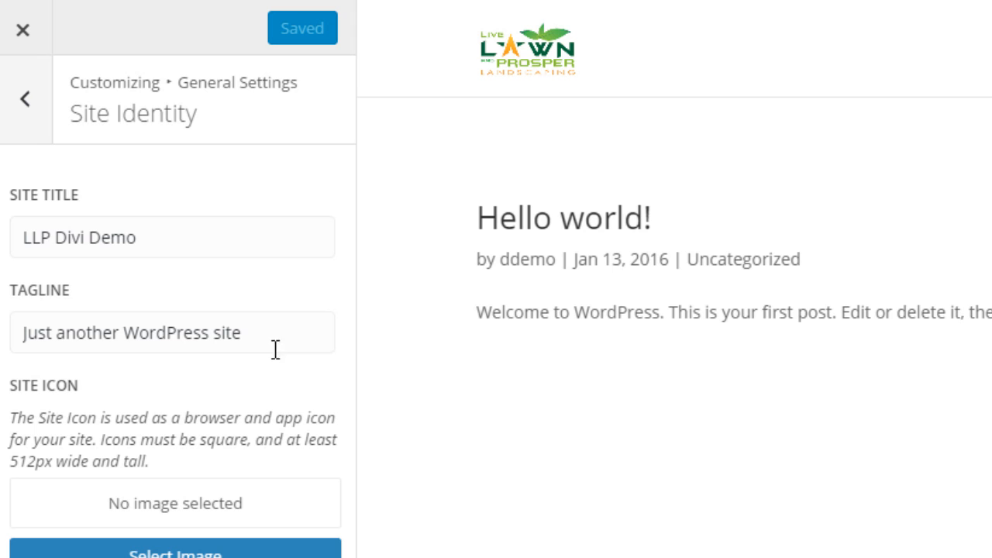
pyautogui.click(42, 108)
# In the Layout Settings, preview the boxed layout and turn it off again, and set the website content width to 1072
pyautogui.click(78, 252)
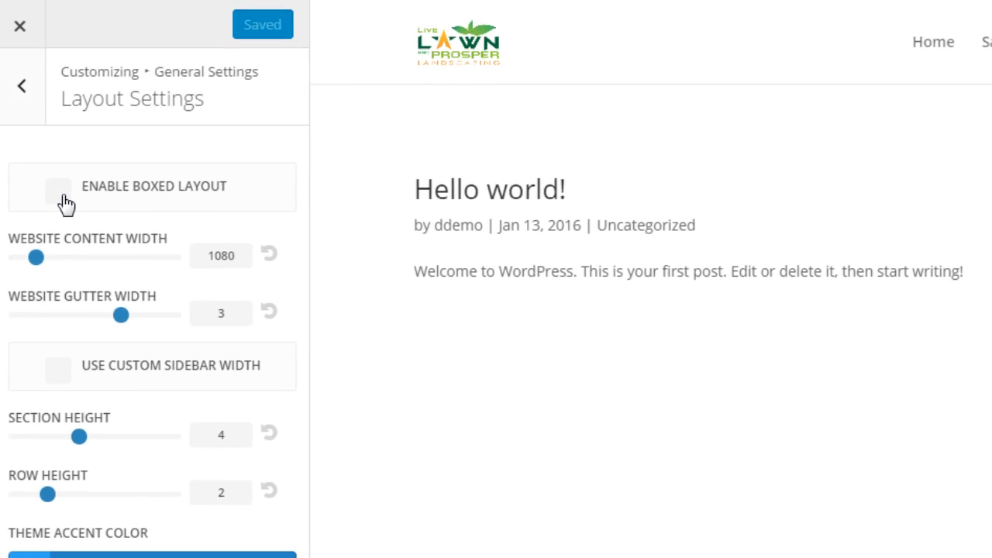
pyautogui.click(72, 227)
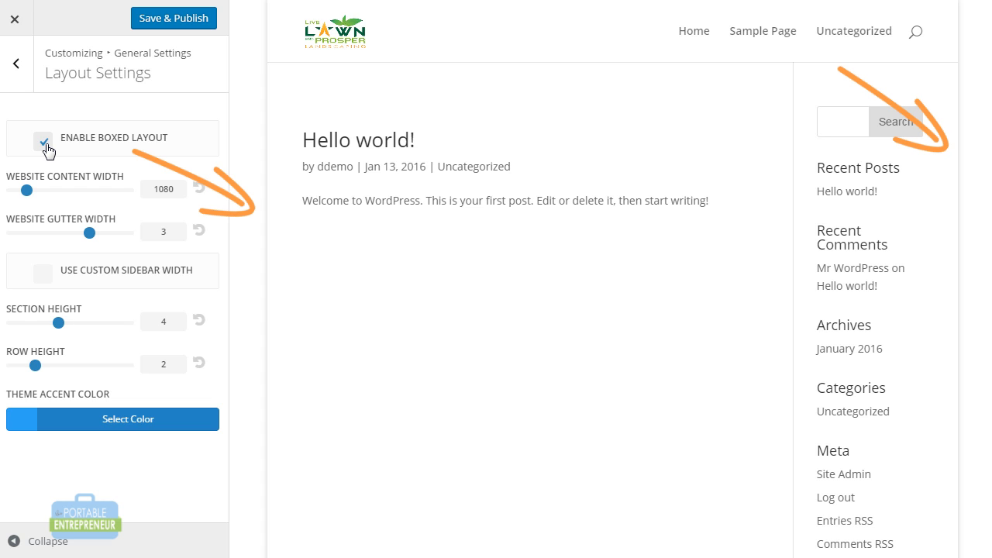
pyautogui.click(44, 142)
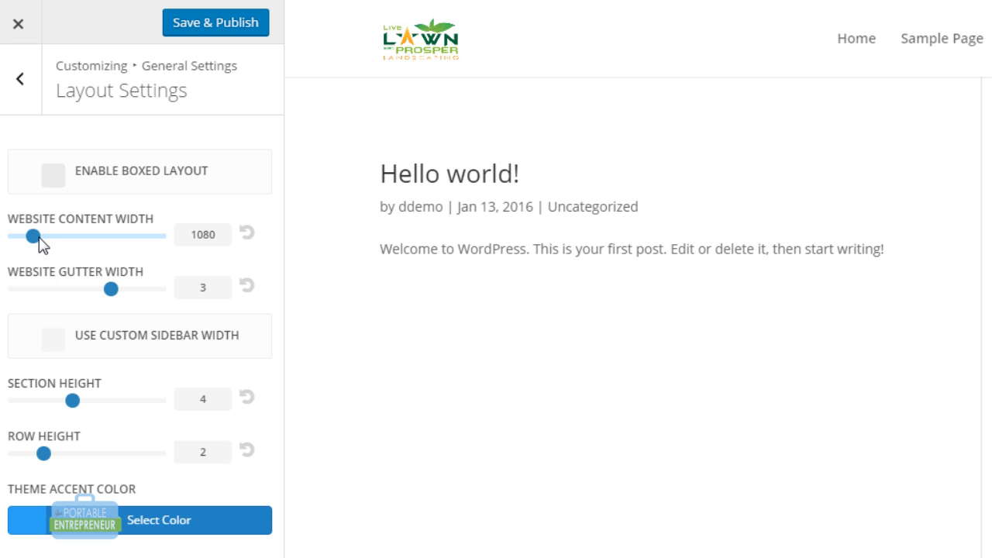
pyautogui.moveTo(38, 237)
pyautogui.mouseDown()
pyautogui.moveTo(56, 237)
pyautogui.moveTo(32, 238)
pyautogui.mouseUp()
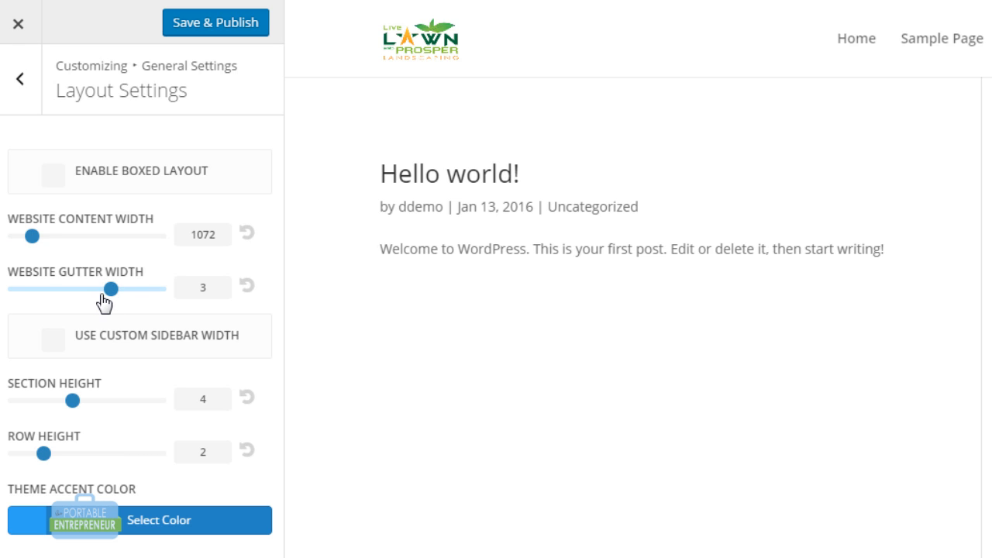
pyautogui.click(22, 79)
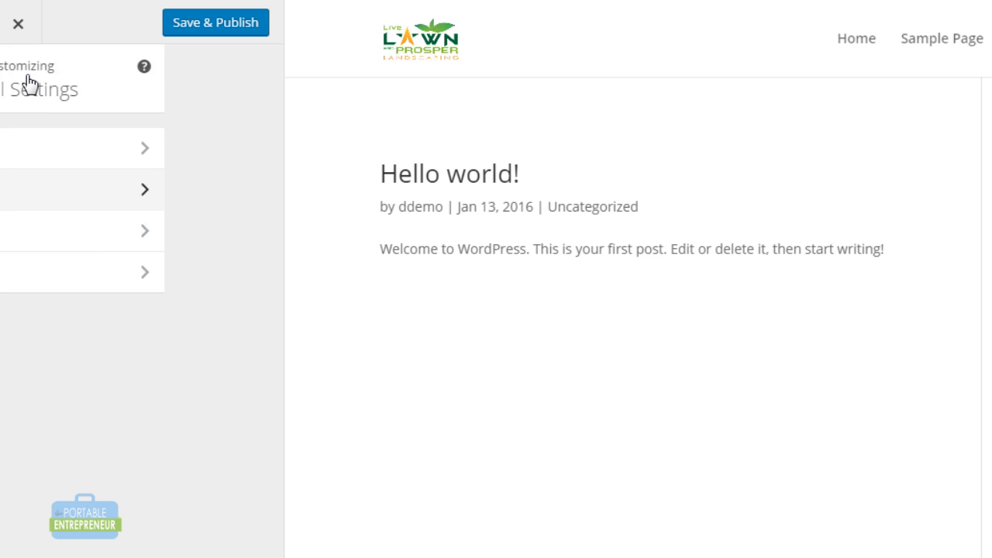
# In the Typography settings, set the body text size to 18 and the body line height to 1.9
pyautogui.click(77, 233)
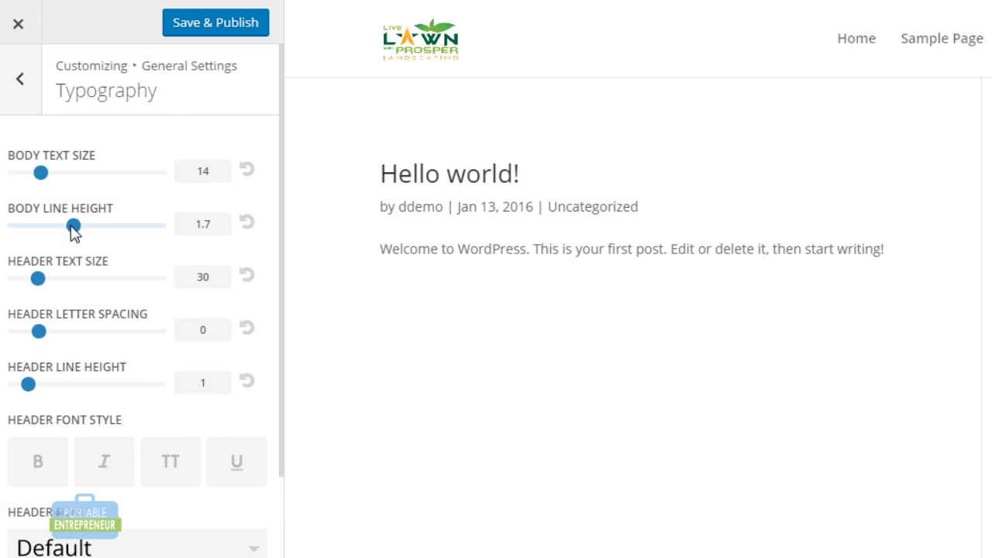
pyautogui.click(24, 78)
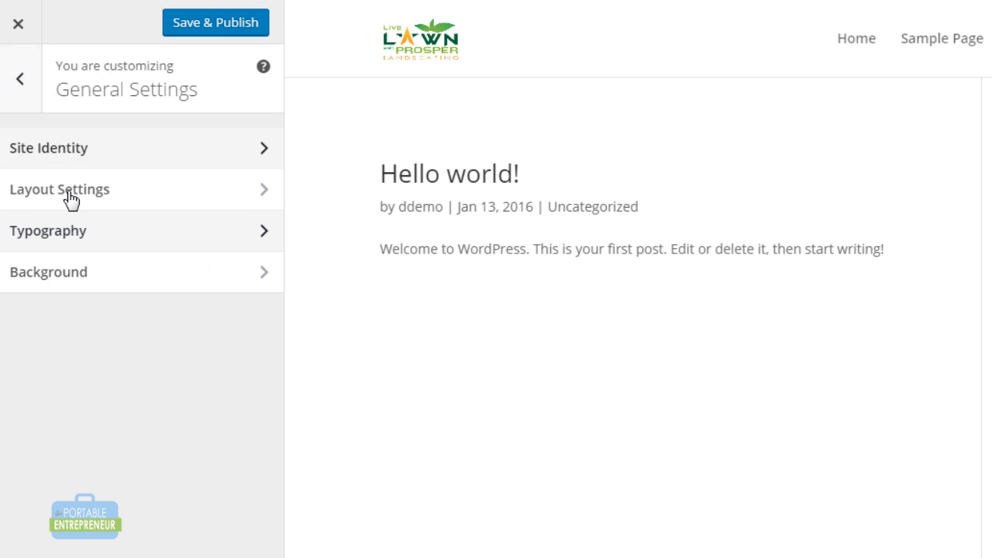
pyautogui.click(77, 243)
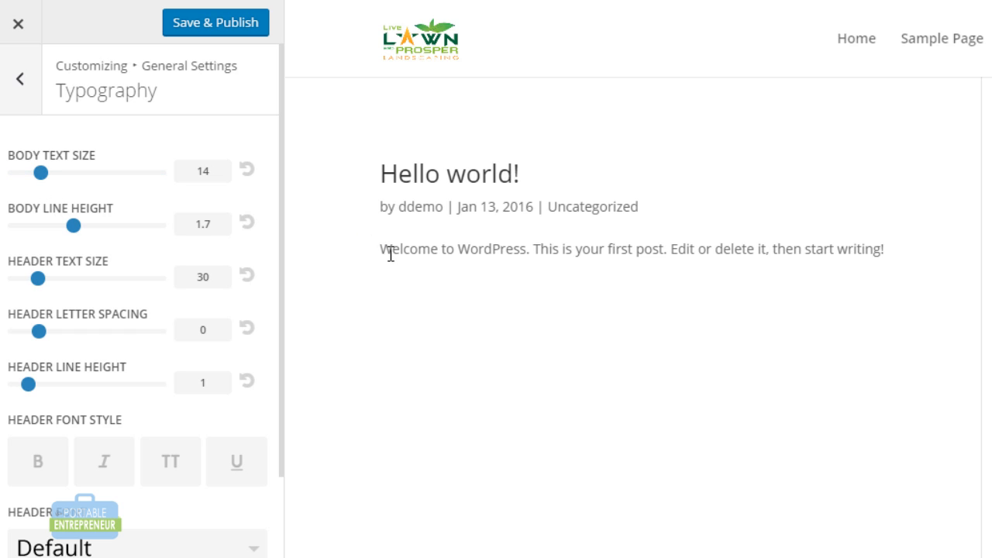
pyautogui.moveTo(391, 255); pyautogui.dragTo(457, 255)
pyautogui.doubleClick(453, 250)
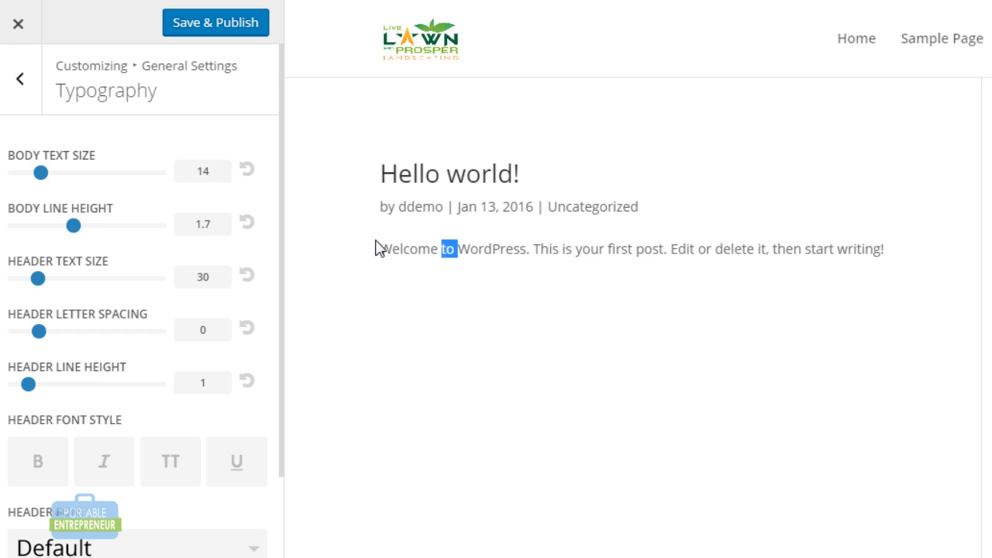
pyautogui.moveTo(44, 189); pyautogui.dragTo(70, 182)
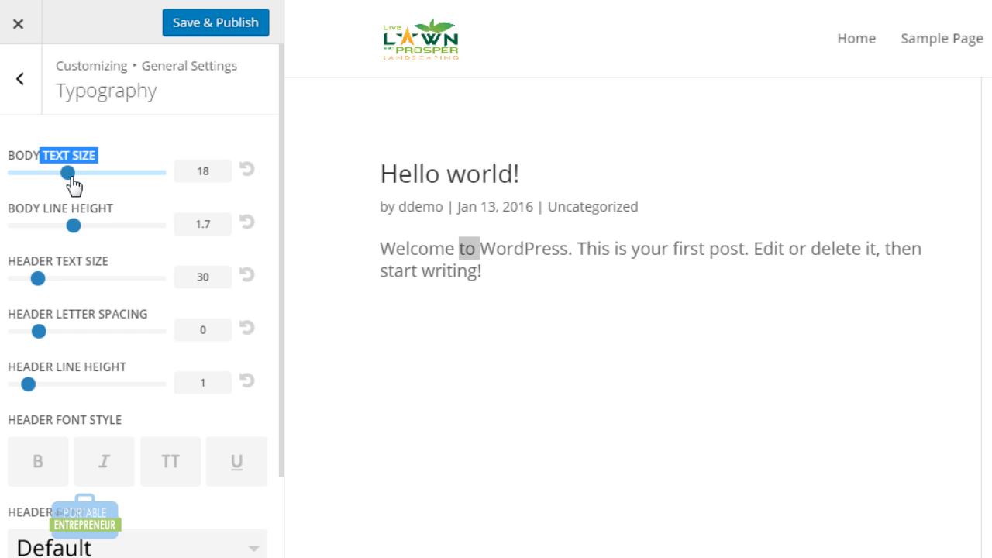
pyautogui.click(110, 211)
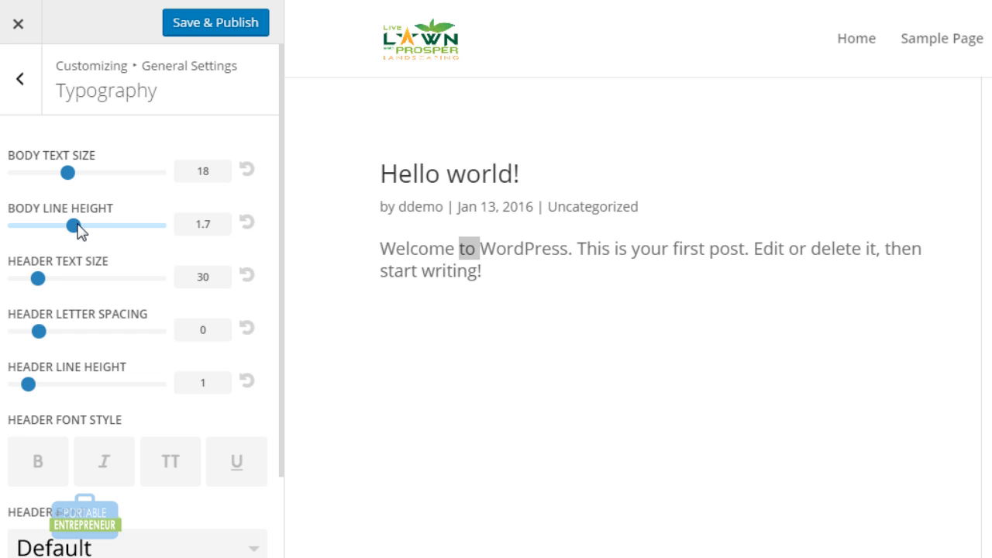
pyautogui.moveTo(76, 226); pyautogui.dragTo(88, 238)
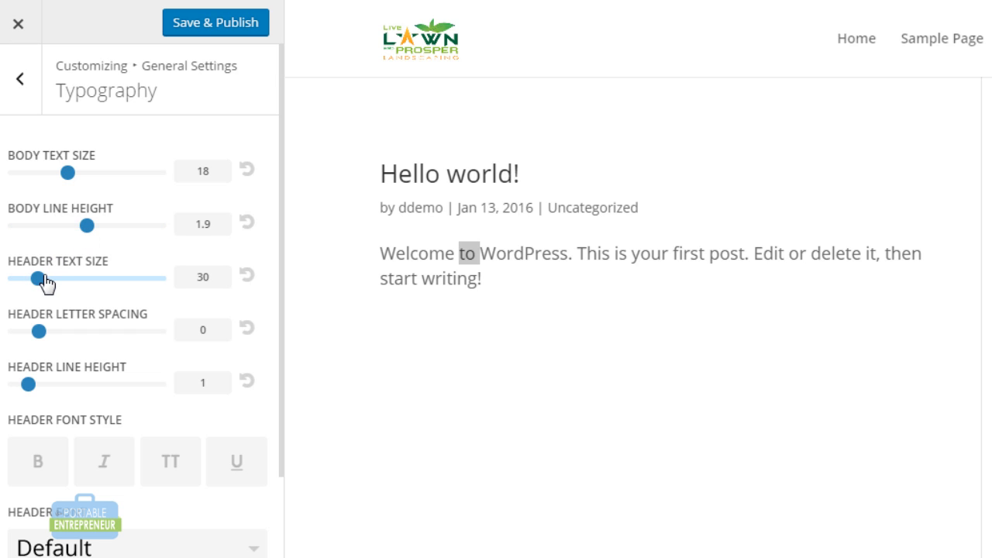
# Set the header text size to 35 and letter spacing to 1, and check the remaining font and color options
pyautogui.moveTo(43, 284); pyautogui.dragTo(51, 289)
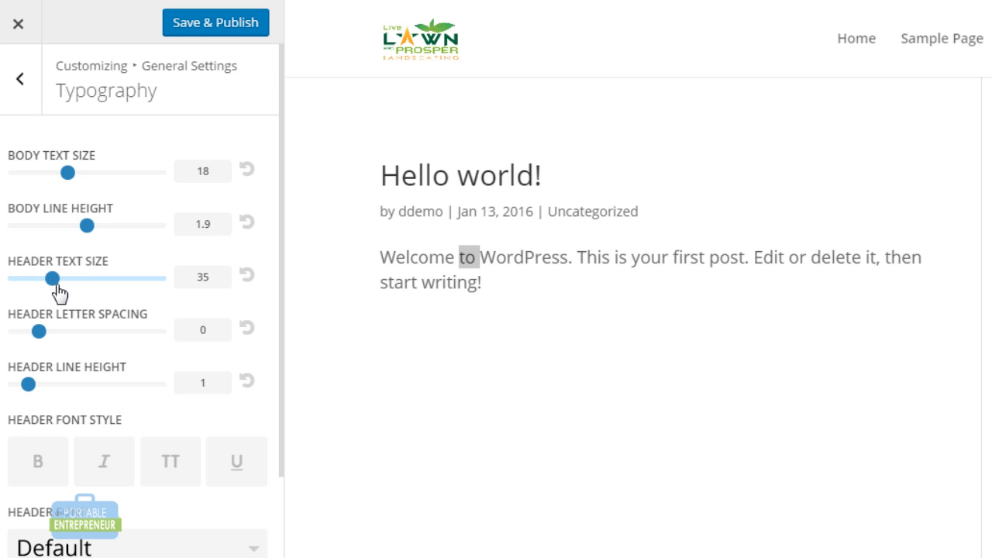
pyautogui.moveTo(42, 338)
pyautogui.mouseDown()
pyautogui.moveTo(93, 332)
pyautogui.moveTo(52, 333)
pyautogui.mouseUp()
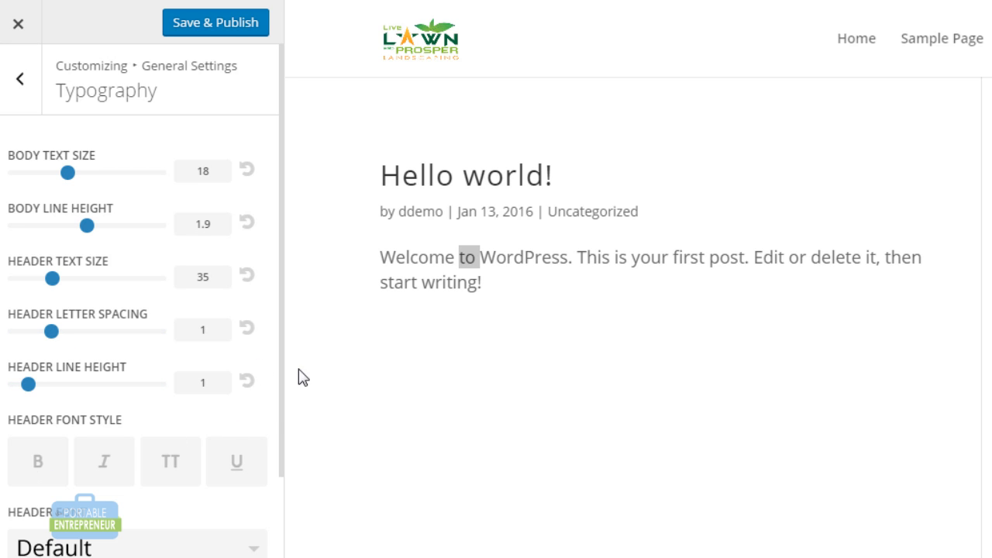
pyautogui.scroll(-1, 284, 404)
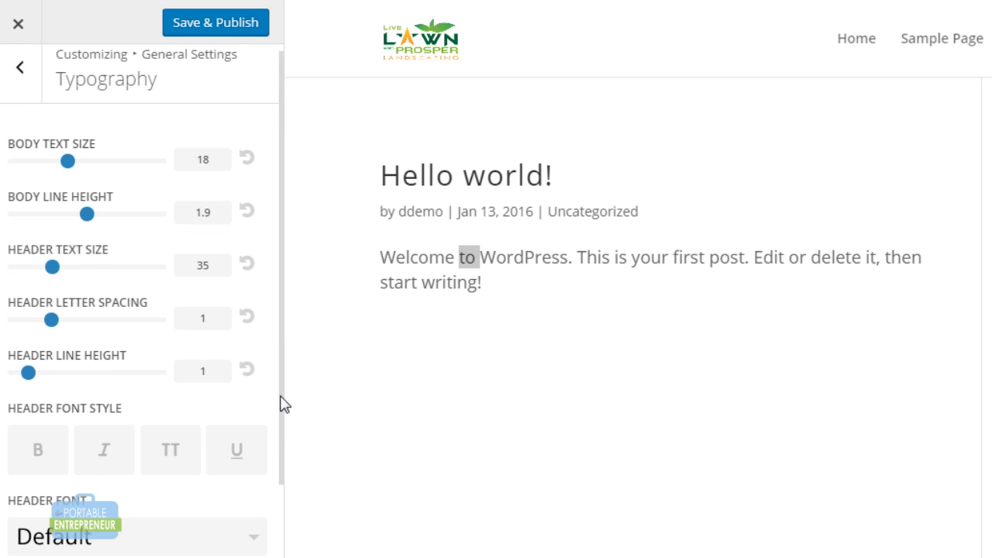
pyautogui.moveTo(284, 404); pyautogui.dragTo(284, 557)
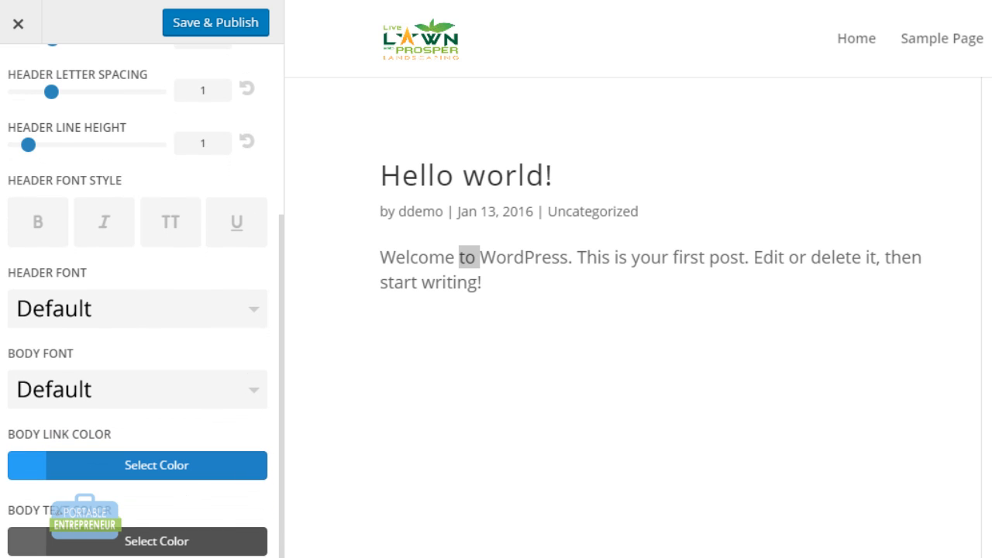
pyautogui.scroll(2, 275, 240)
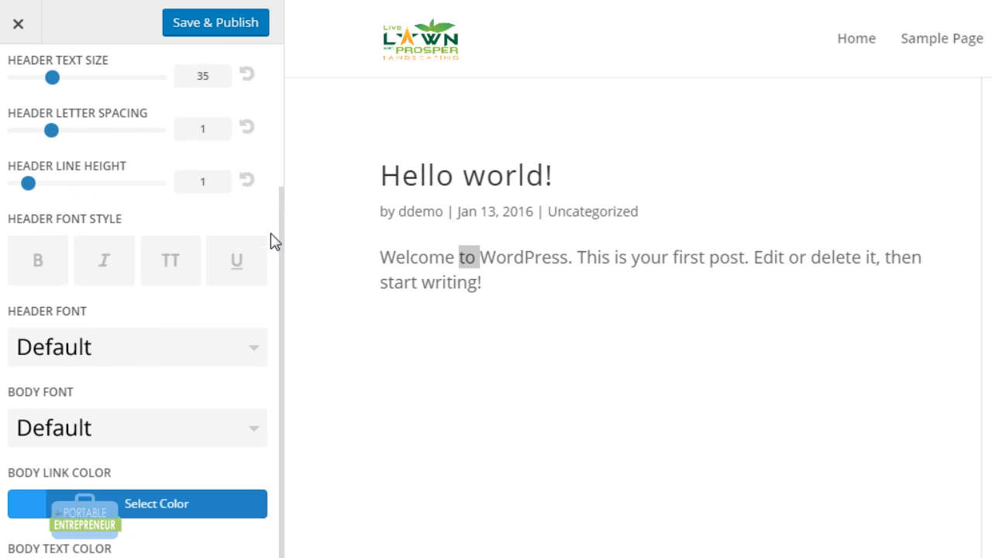
pyautogui.scroll(1, 273, 242)
pyautogui.click(31, 94)
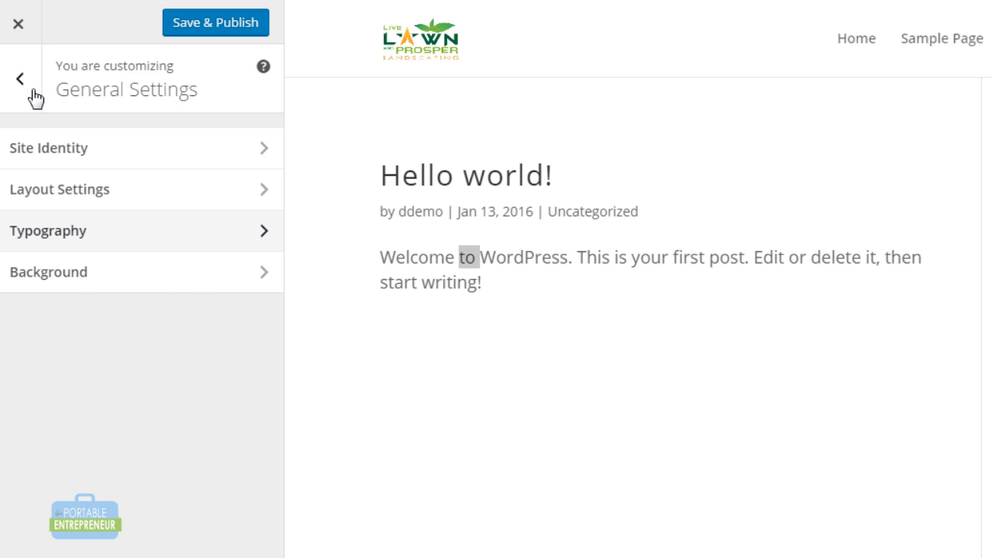
# Check the Background color and image options, and open the Header Format options of Header & Navigation
pyautogui.click(80, 283)
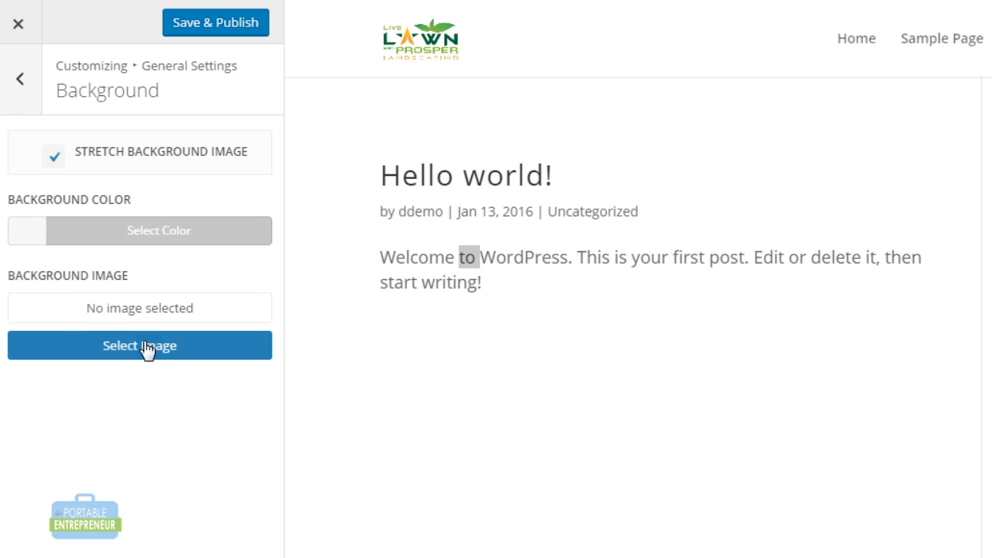
pyautogui.click(32, 106)
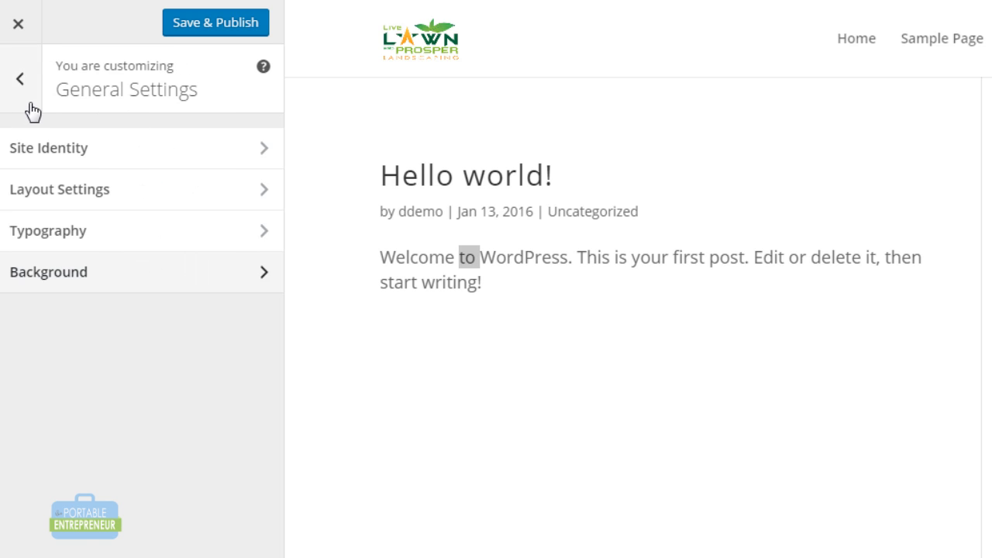
pyautogui.click(29, 110)
pyautogui.click(99, 289)
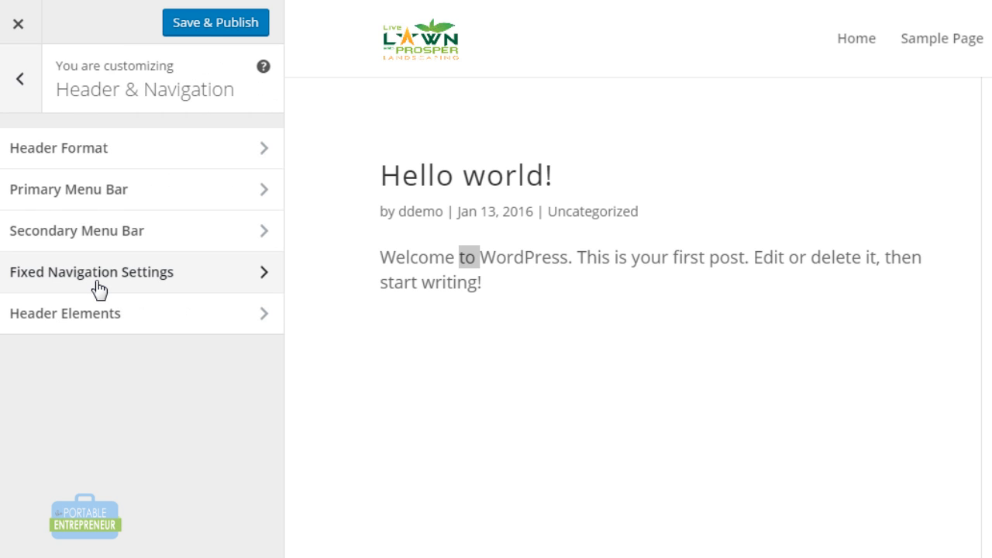
pyautogui.click(136, 148)
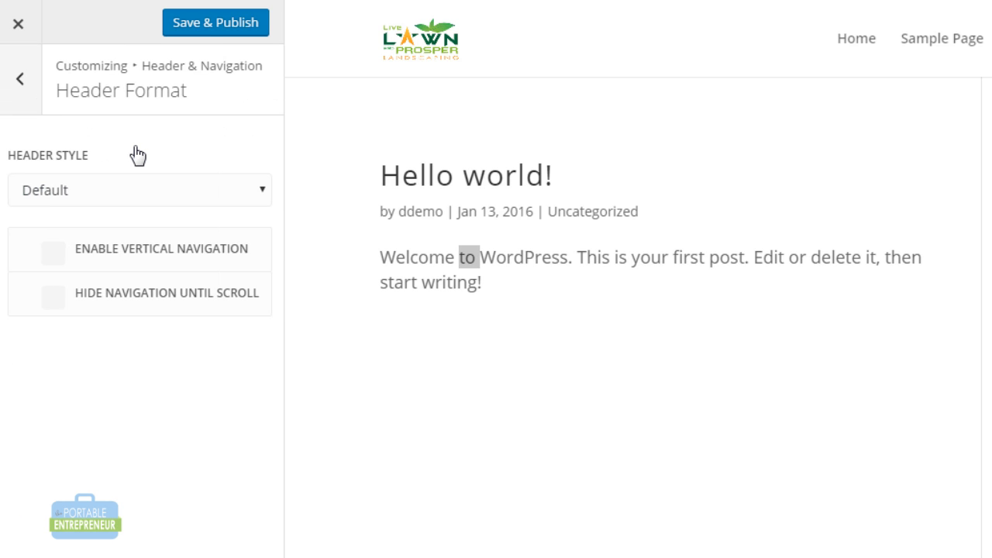
# Preview vertical navigation in the Header Format settings and turn it off again, leaving the navigation always displayed
pyautogui.click(55, 256)
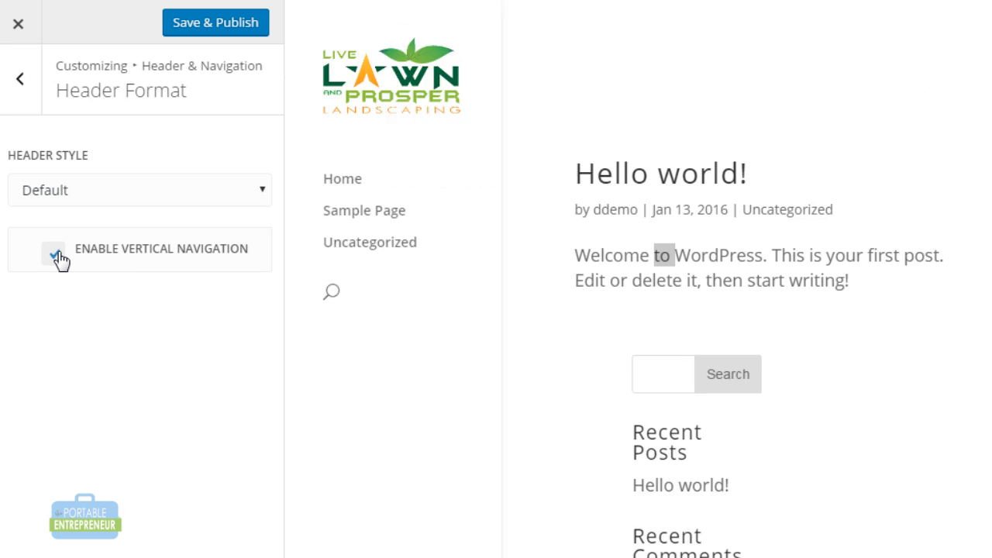
pyautogui.click(58, 258)
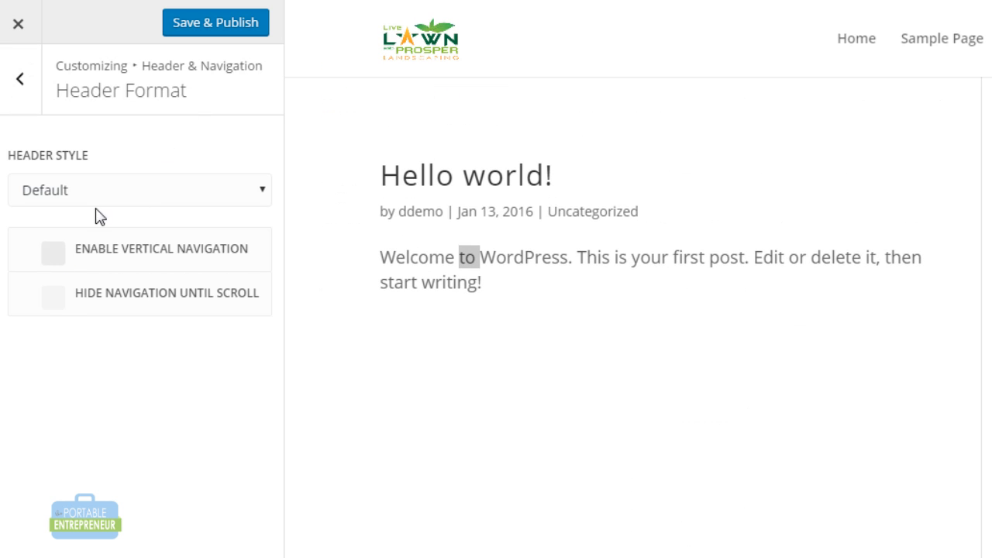
pyautogui.click(61, 259)
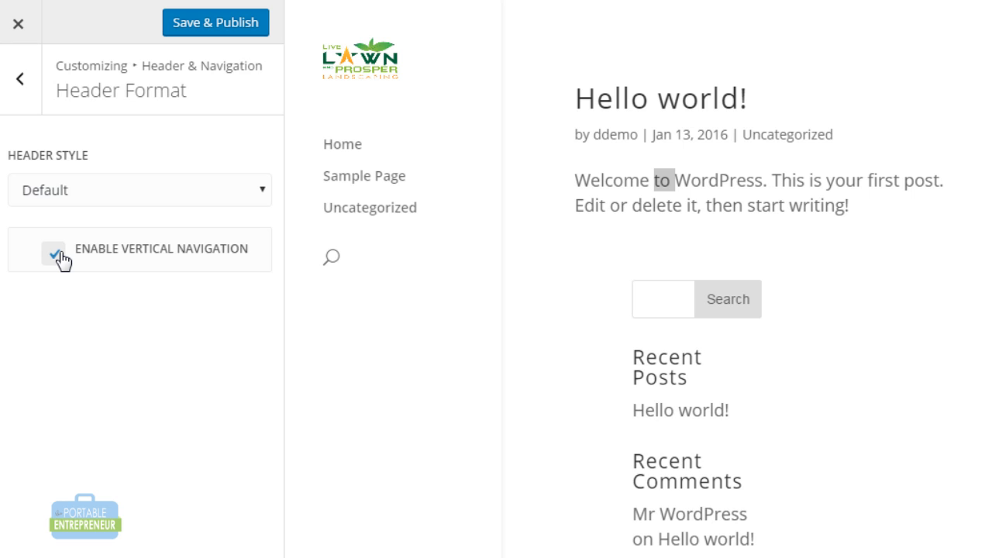
pyautogui.click(58, 252)
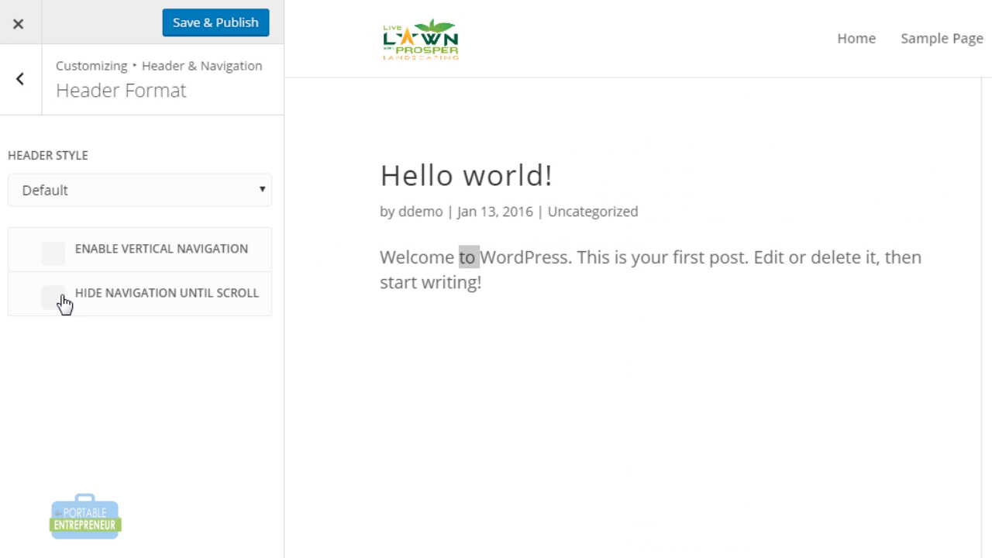
pyautogui.click(62, 301)
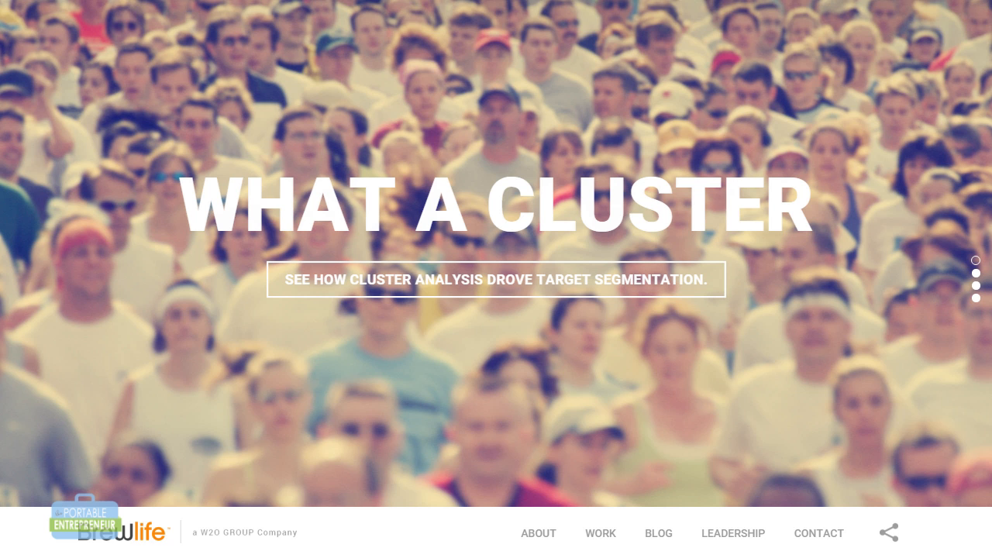
# Examine on the BrewLife example site how the navigation bar behaves while moving through the page
pyautogui.scroll(-5, 496, 279)
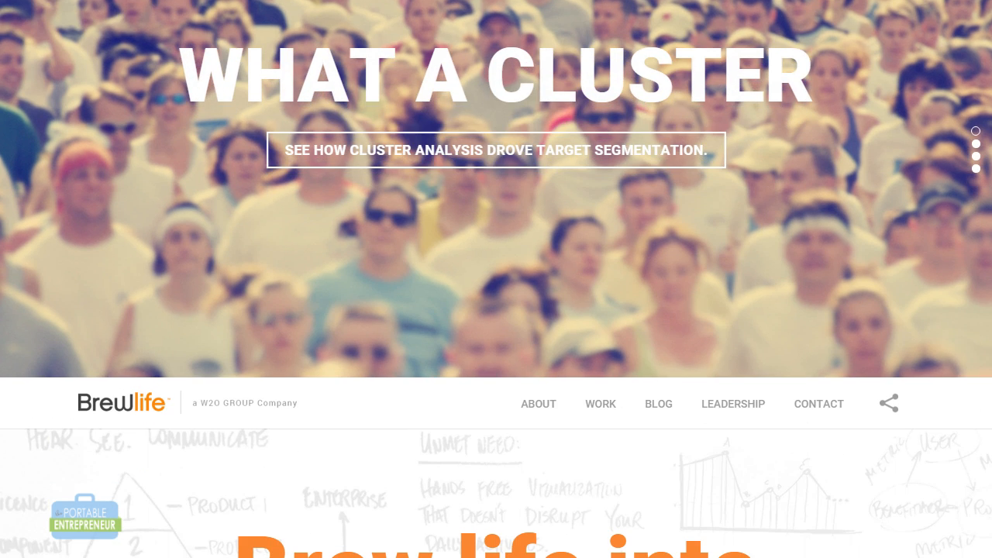
pyautogui.scroll(-3, 496, 279)
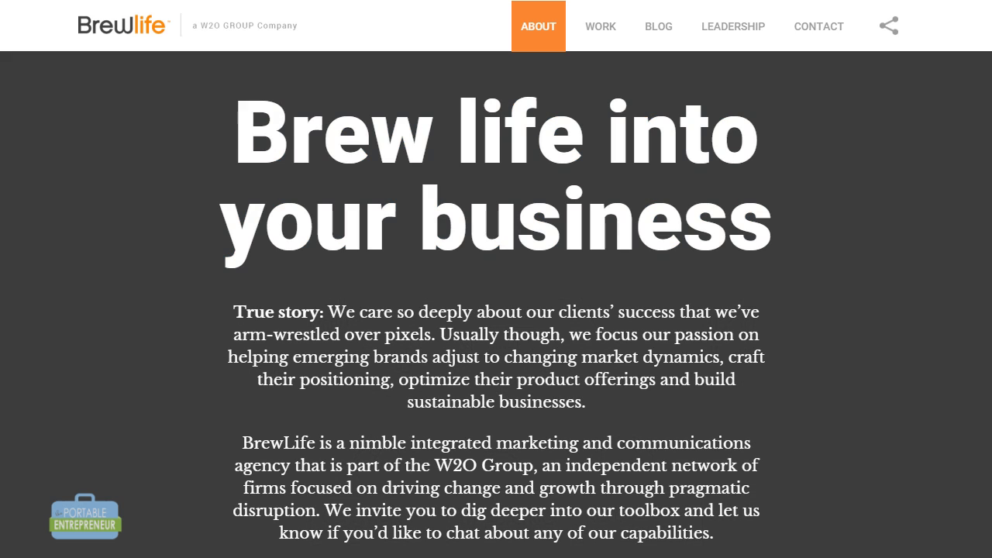
pyautogui.scroll(8, 496, 279)
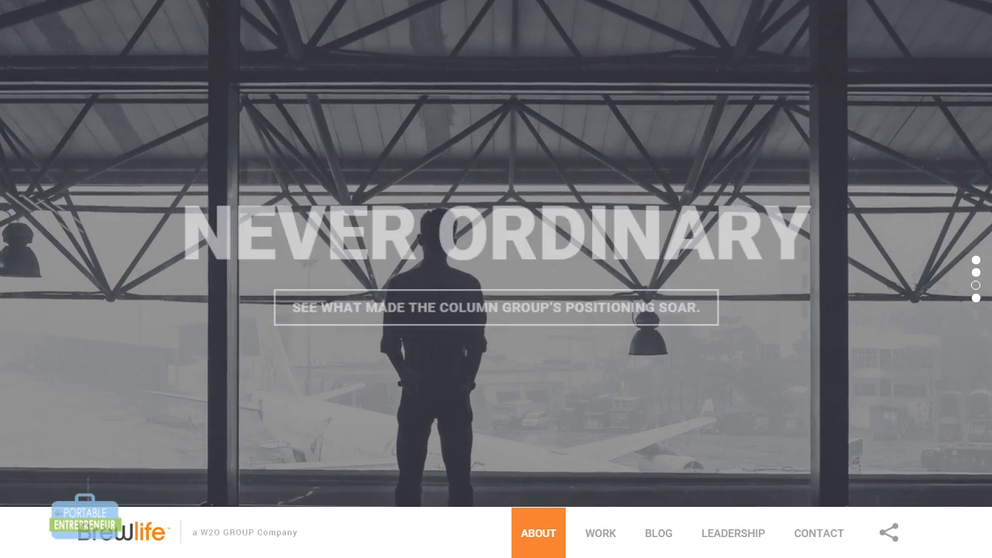
pyautogui.scroll(-1, 497, 280)
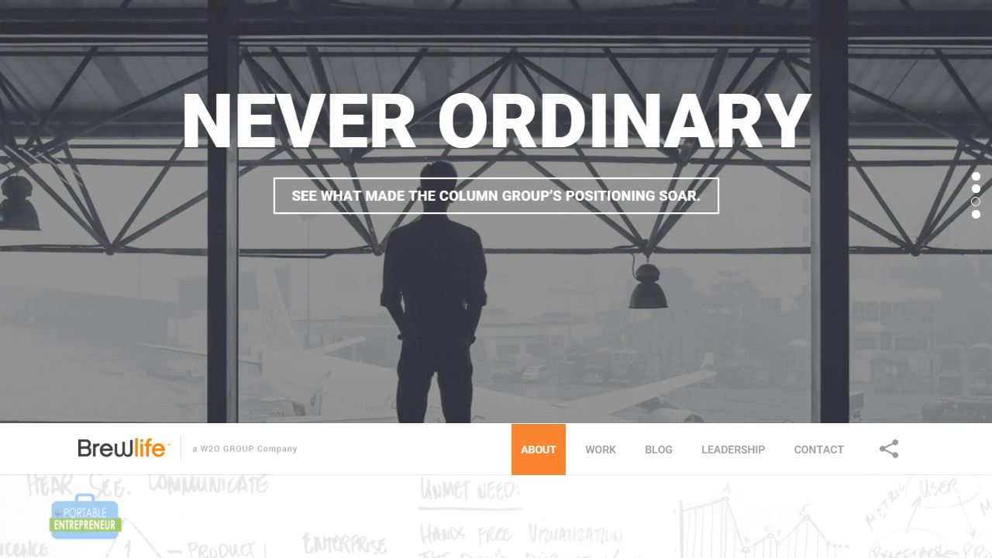
pyautogui.scroll(1, 496, 279)
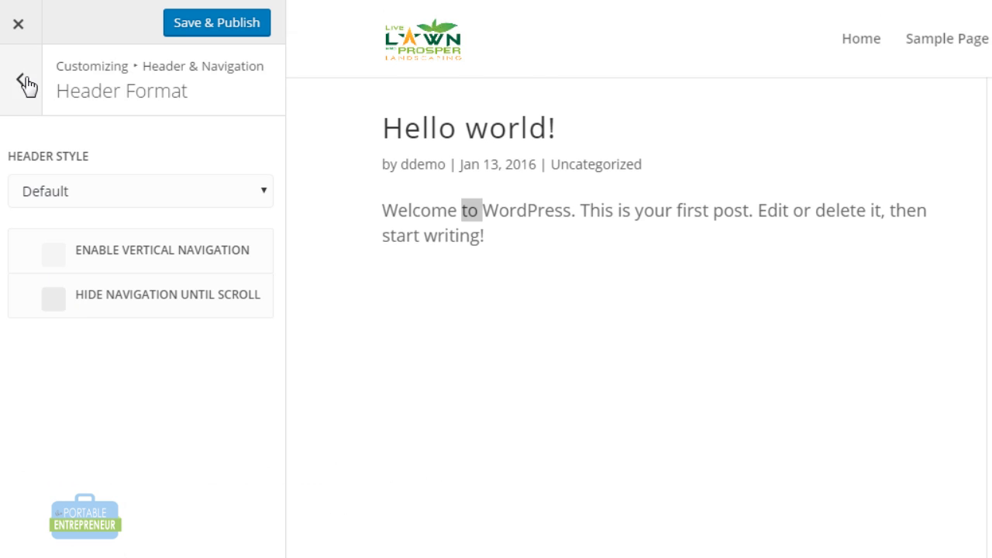
# In the Primary Menu Bar settings, make the menu full width and briefly preview hiding the logo image
pyautogui.click(25, 85)
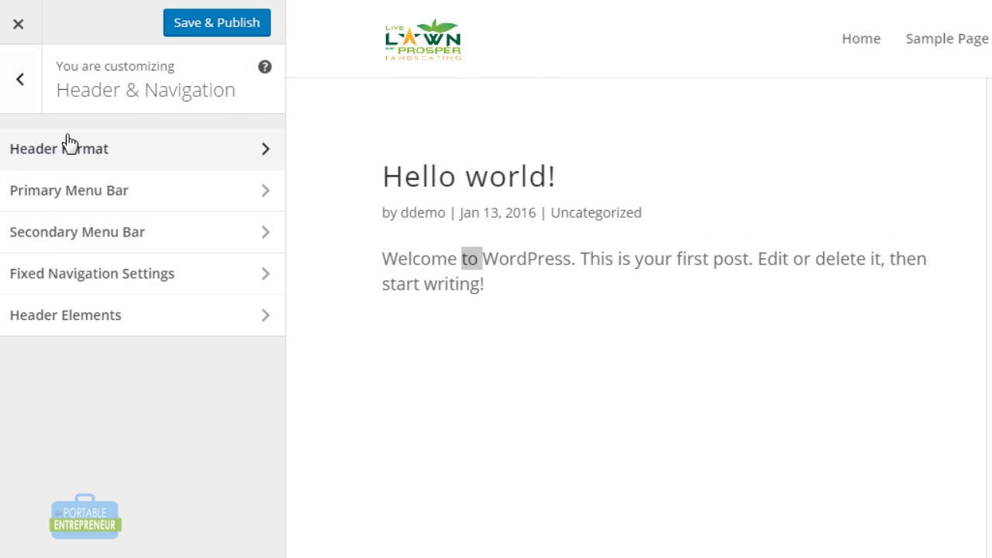
pyautogui.click(84, 193)
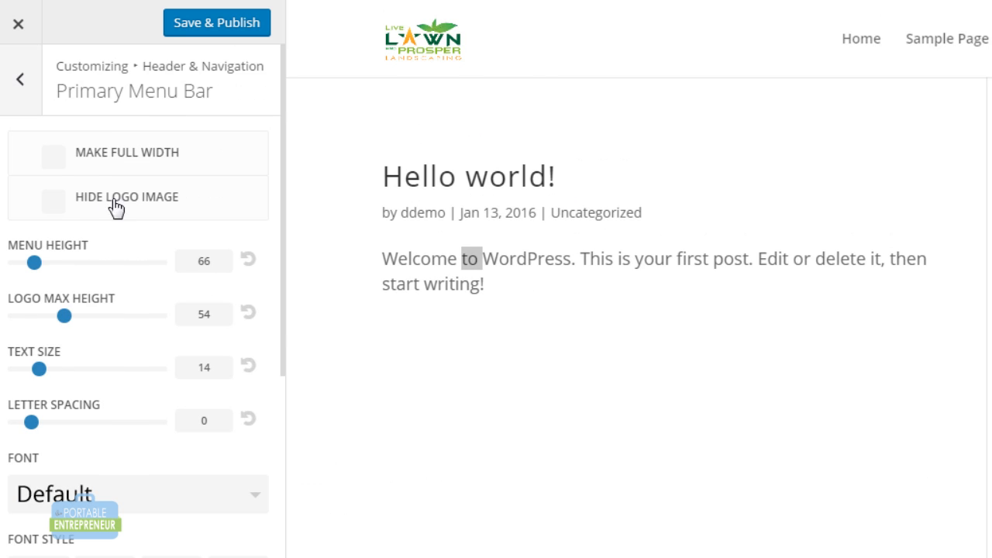
pyautogui.click(58, 159)
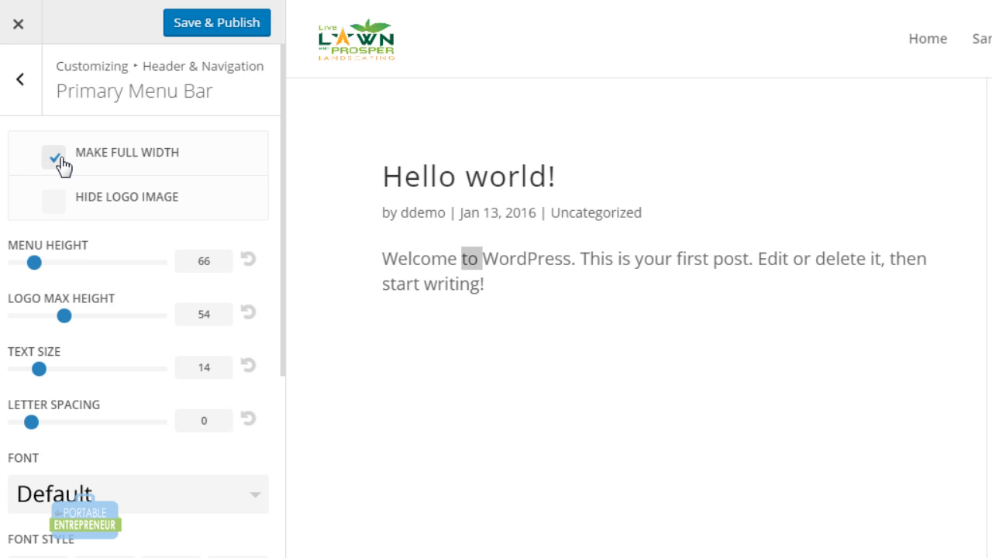
pyautogui.click(62, 207)
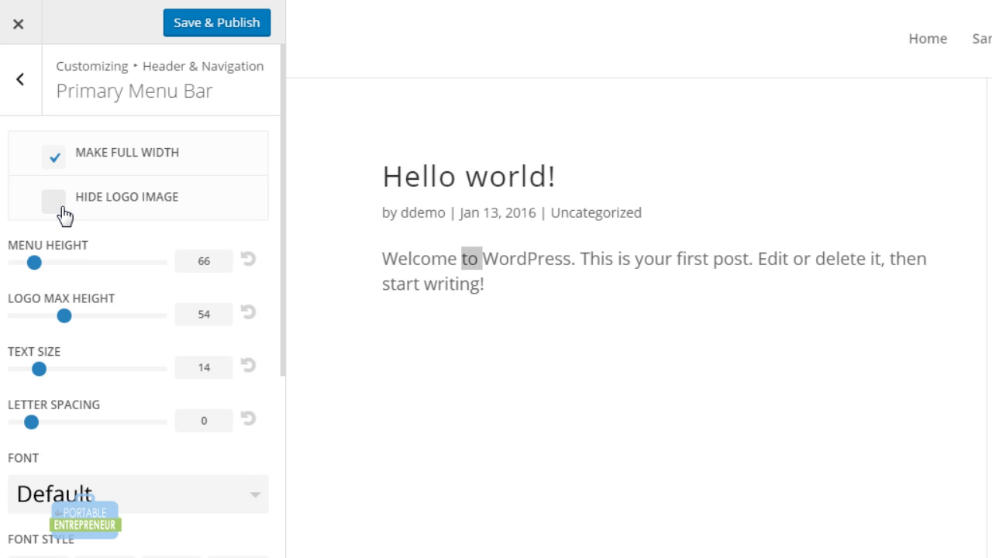
# Set the logo max height to 82, increase the menu height, and check the remaining Primary Menu Bar options
pyautogui.moveTo(34, 263)
pyautogui.mouseDown()
pyautogui.moveTo(74, 264)
pyautogui.moveTo(39, 263)
pyautogui.mouseUp()
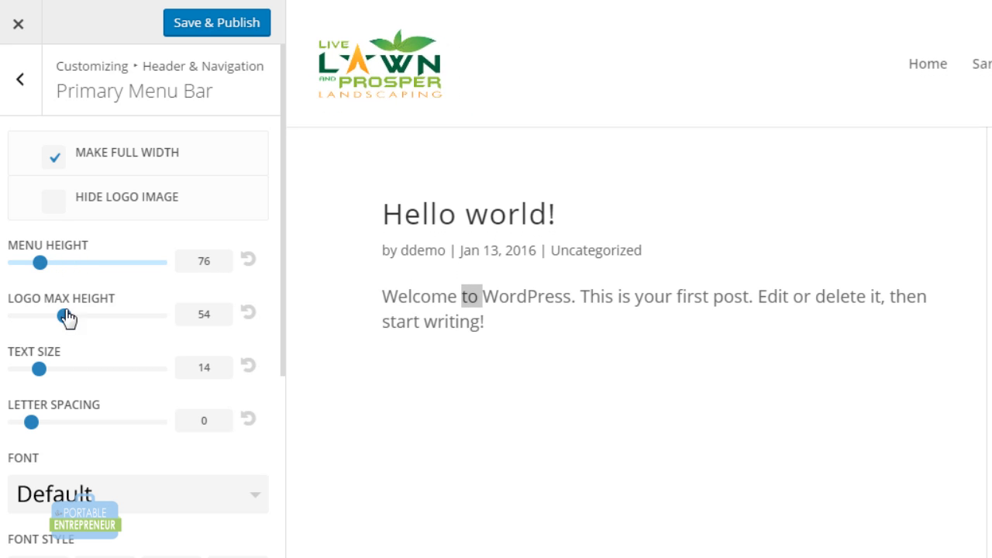
pyautogui.moveTo(66, 315); pyautogui.dragTo(129, 319)
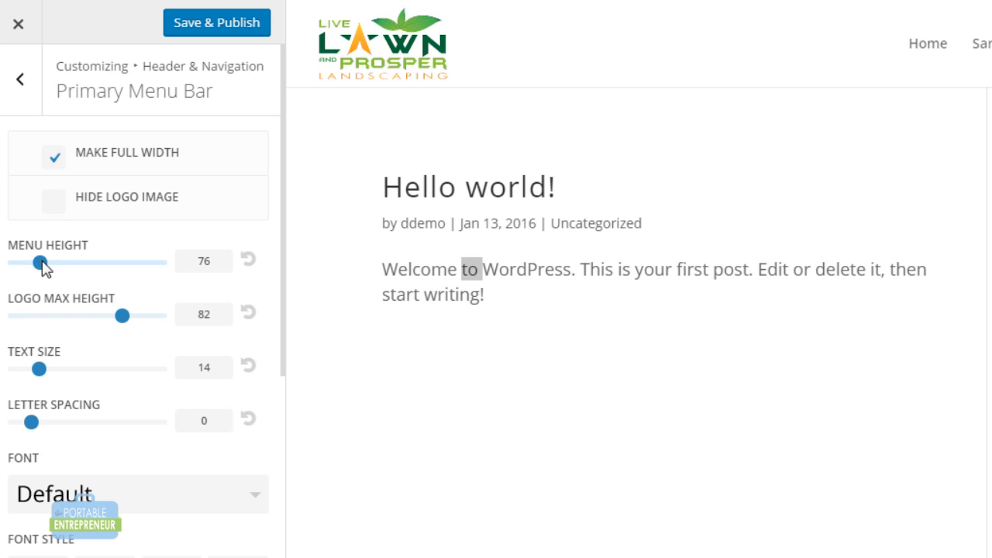
pyautogui.moveTo(43, 265)
pyautogui.mouseDown()
pyautogui.moveTo(61, 265)
pyautogui.moveTo(51, 263)
pyautogui.mouseUp()
pyautogui.moveTo(270, 315); pyautogui.dragTo(280, 220)
pyautogui.click(267, 316)
pyautogui.scroll(-2, 281, 320)
pyautogui.click(27, 83)
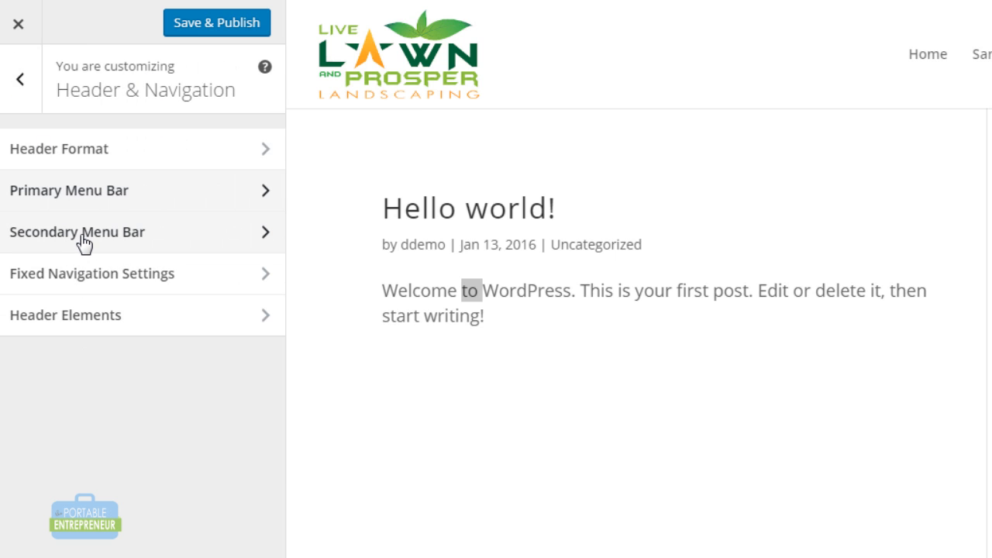
# Review the Footer settings, examining the available column layouts and the widget text options
pyautogui.click(34, 99)
pyautogui.click(75, 314)
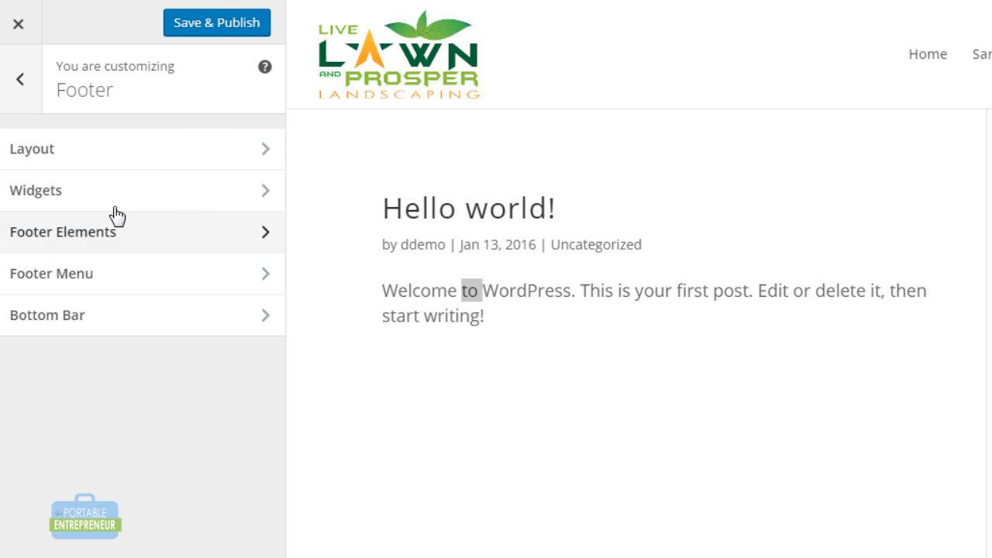
pyautogui.click(127, 148)
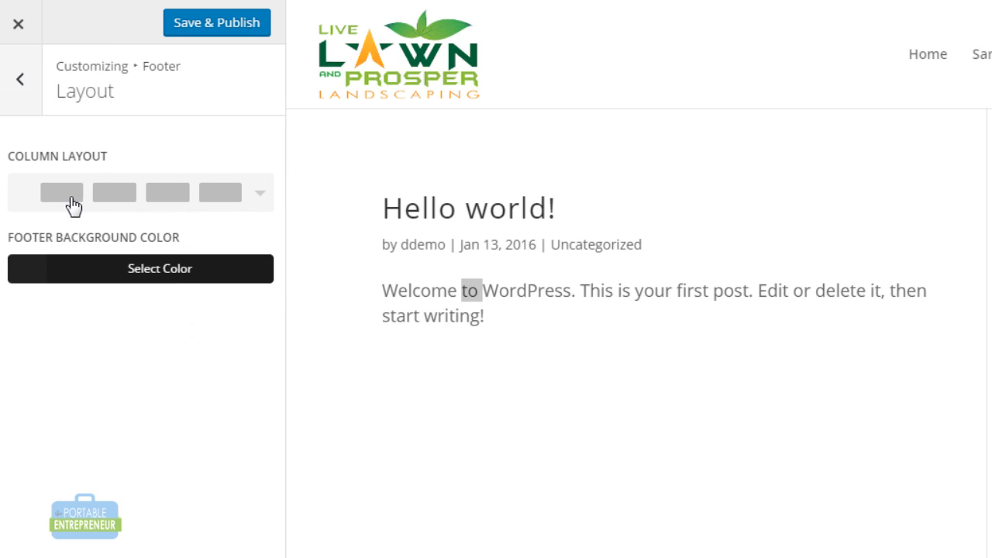
pyautogui.click(260, 194)
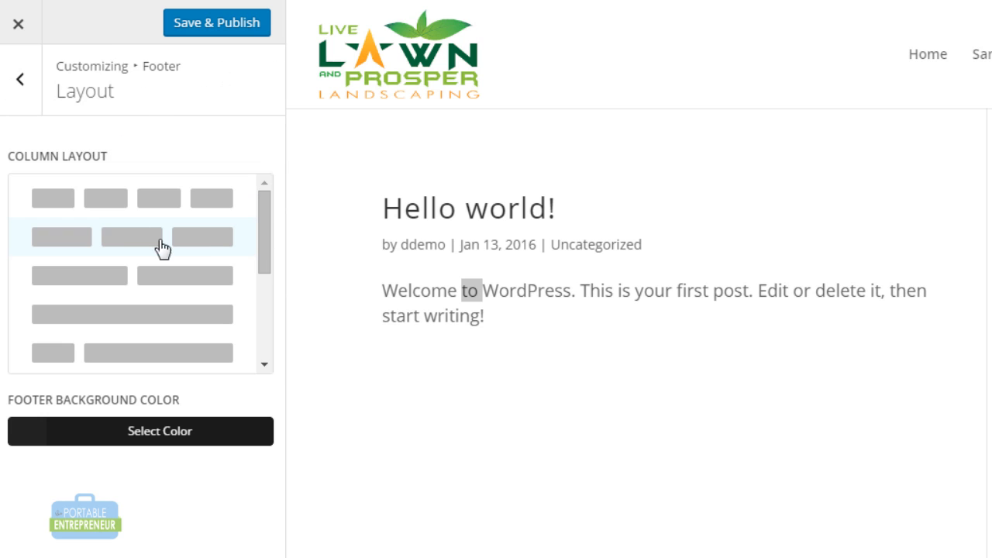
pyautogui.scroll(-3, 264, 280)
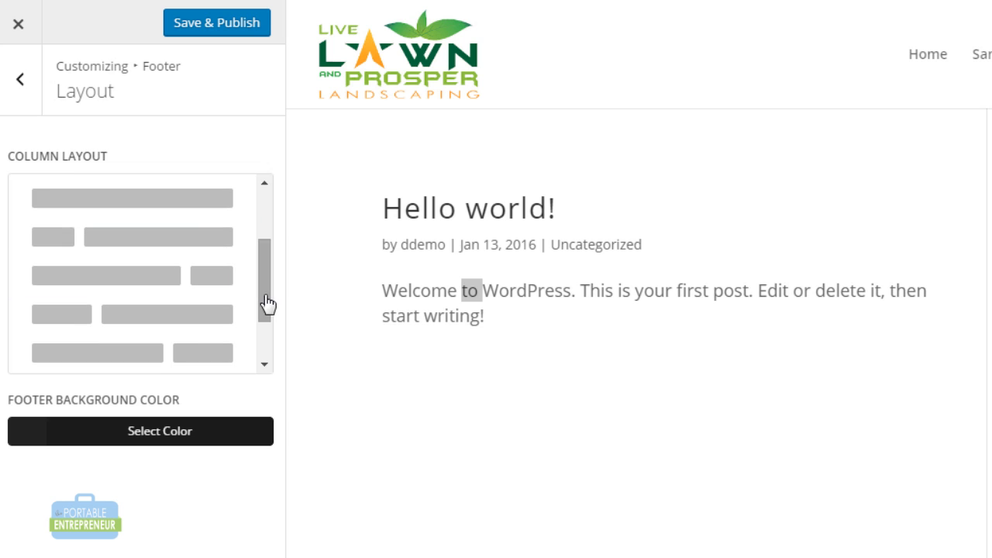
pyautogui.scroll(-2, 269, 305)
pyautogui.scroll(3, 270, 331)
pyautogui.scroll(3, 271, 264)
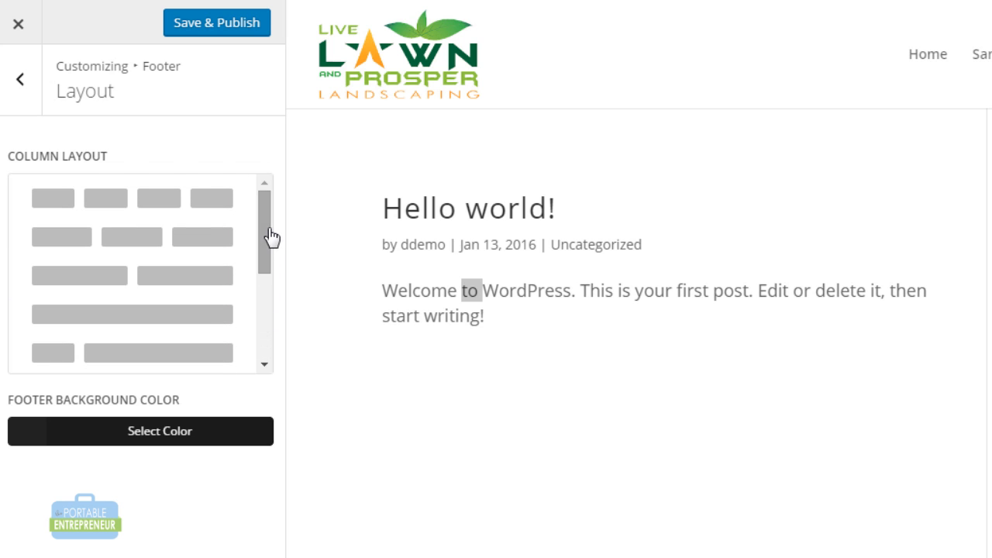
pyautogui.click(31, 91)
pyautogui.click(79, 208)
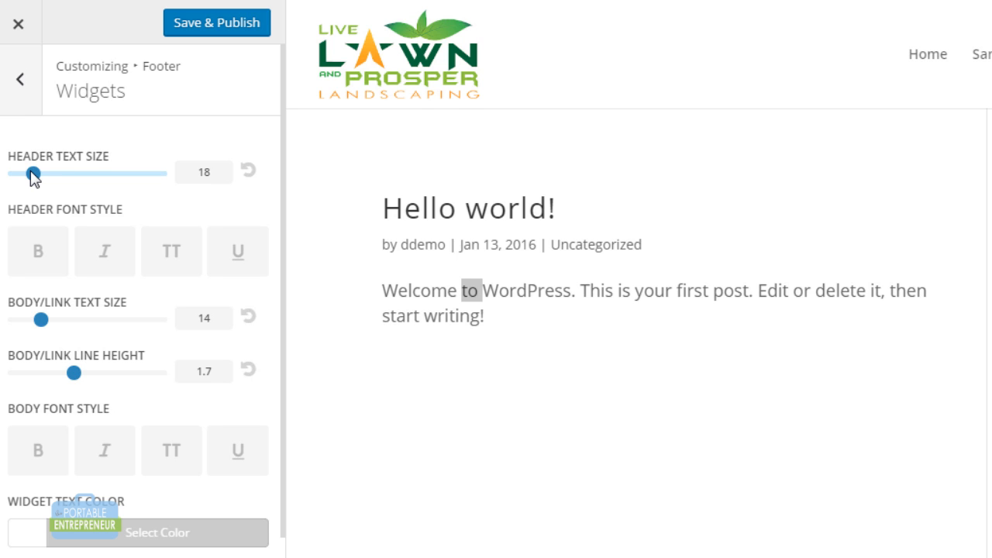
pyautogui.click(21, 93)
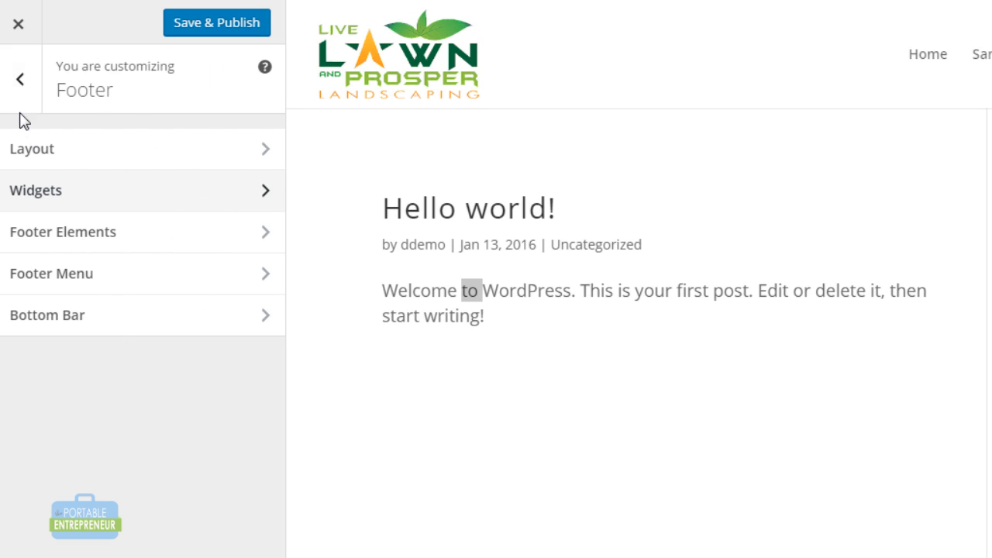
pyautogui.click(22, 91)
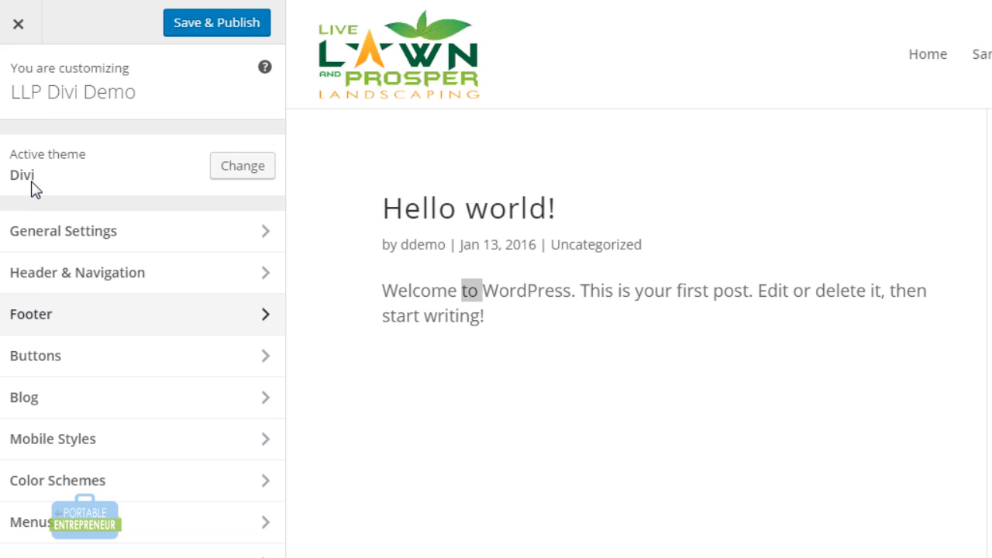
# In the Buttons Style settings, set the button text size to 22
pyautogui.click(51, 362)
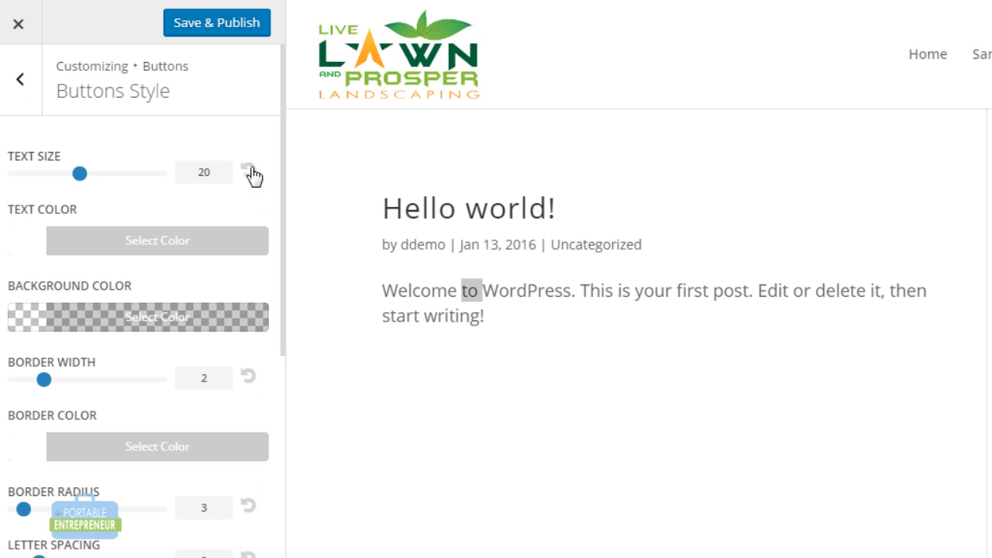
pyautogui.moveTo(80, 174); pyautogui.dragTo(100, 177)
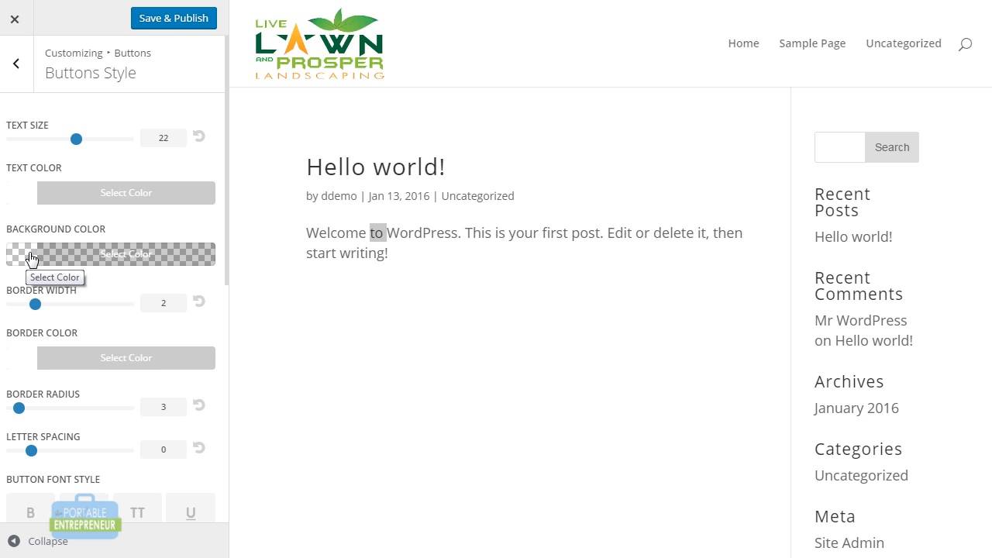
pyautogui.click(17, 65)
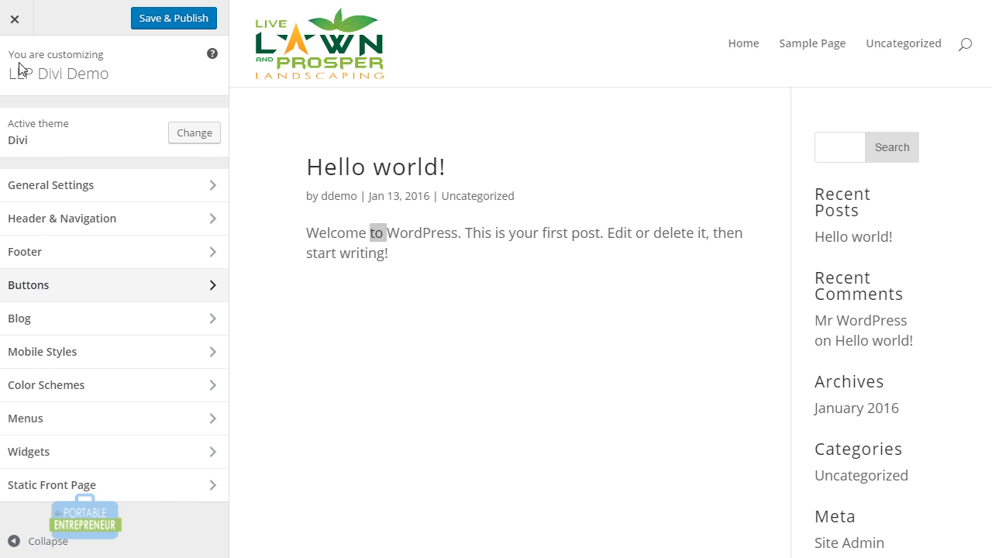
# Review the Blog settings and the Mobile Styles section with its tablet preview
pyautogui.click(51, 325)
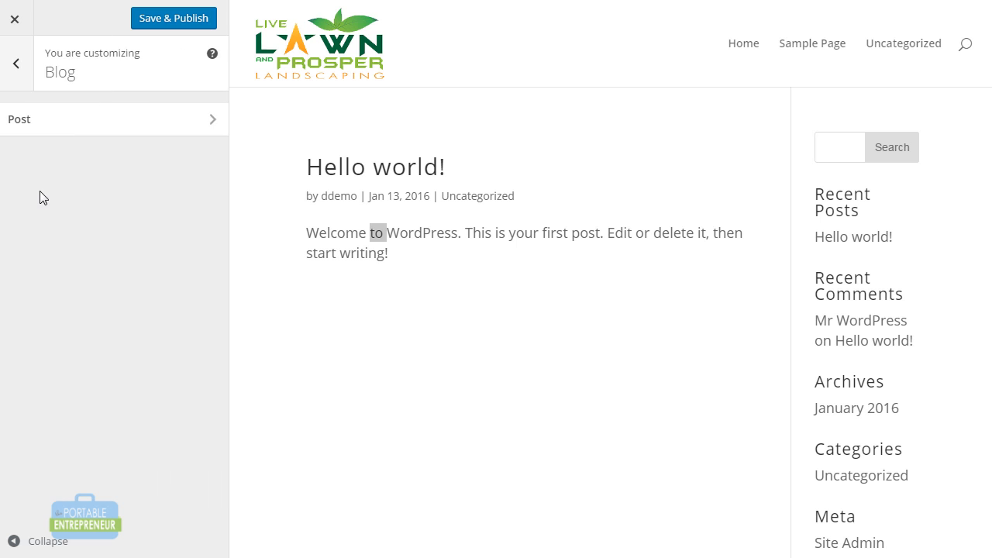
pyautogui.click(18, 67)
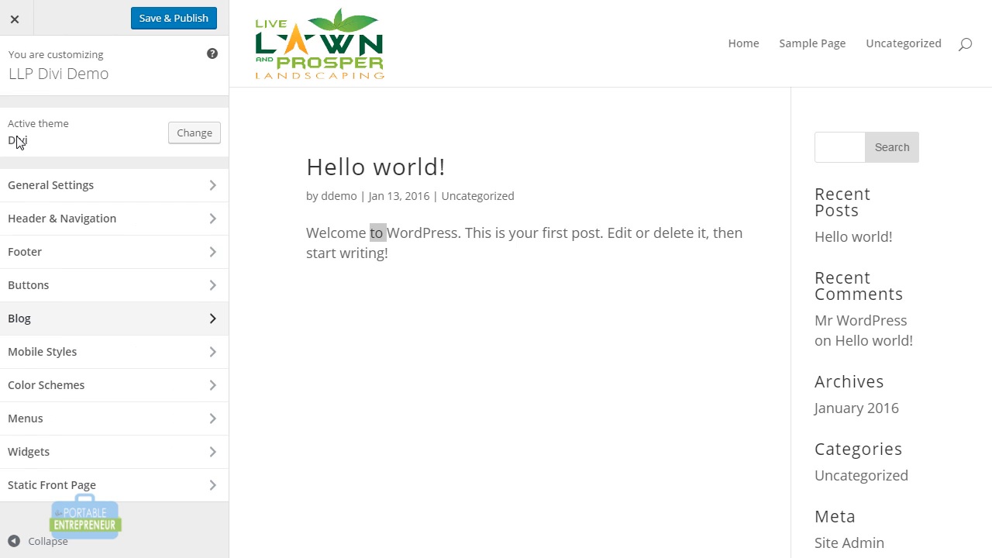
pyautogui.click(48, 355)
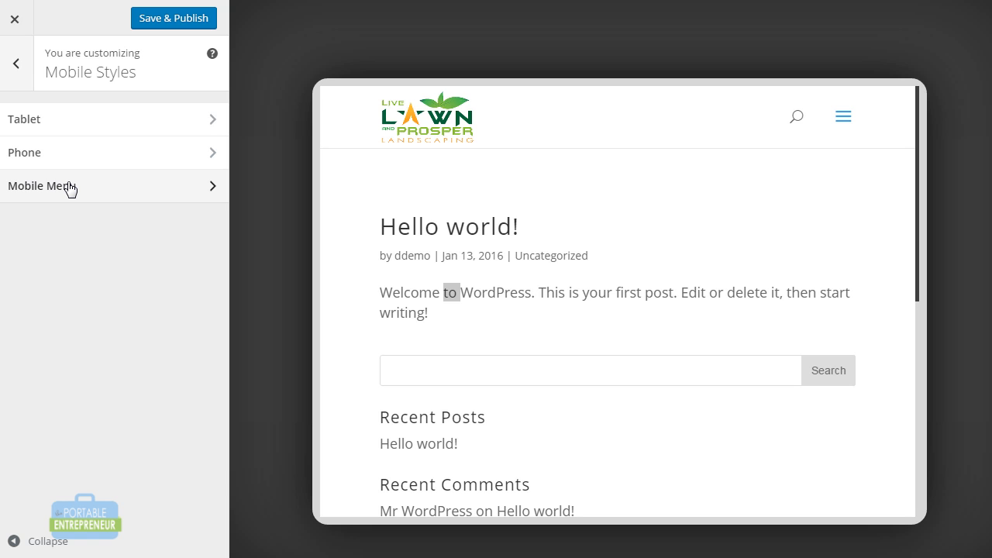
pyautogui.click(16, 85)
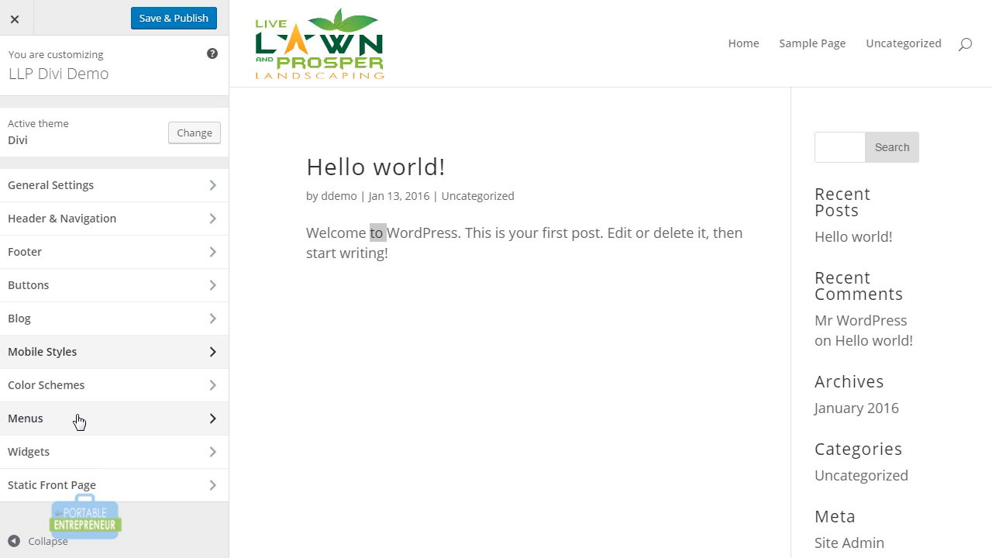
# Set the front page to display a static page and check which pages can be chosen for it
pyautogui.click(90, 489)
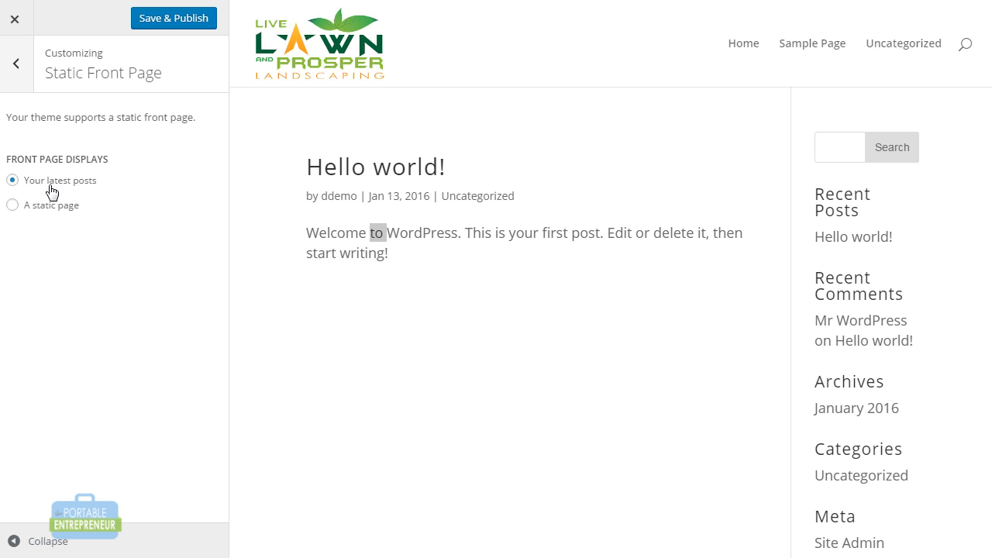
pyautogui.click(21, 210)
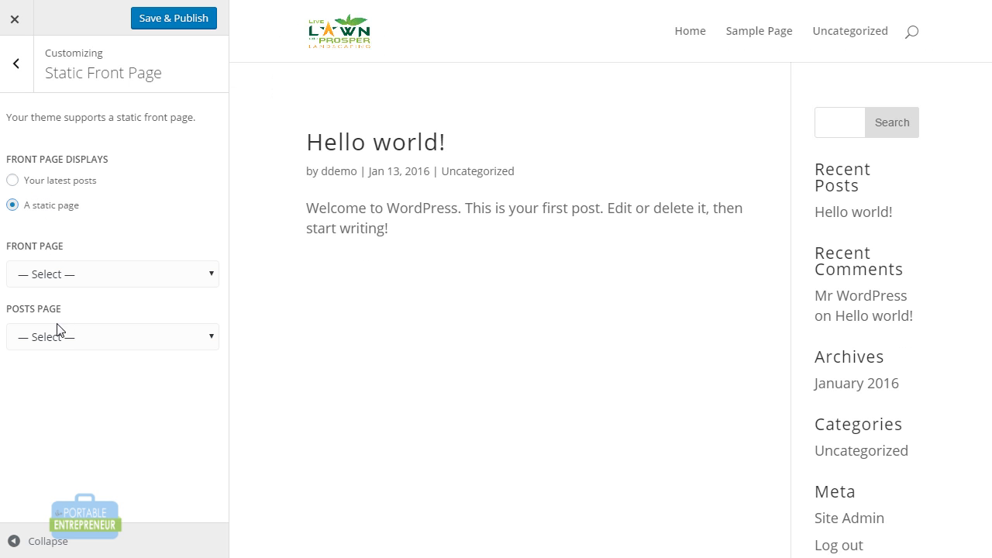
pyautogui.click(85, 275)
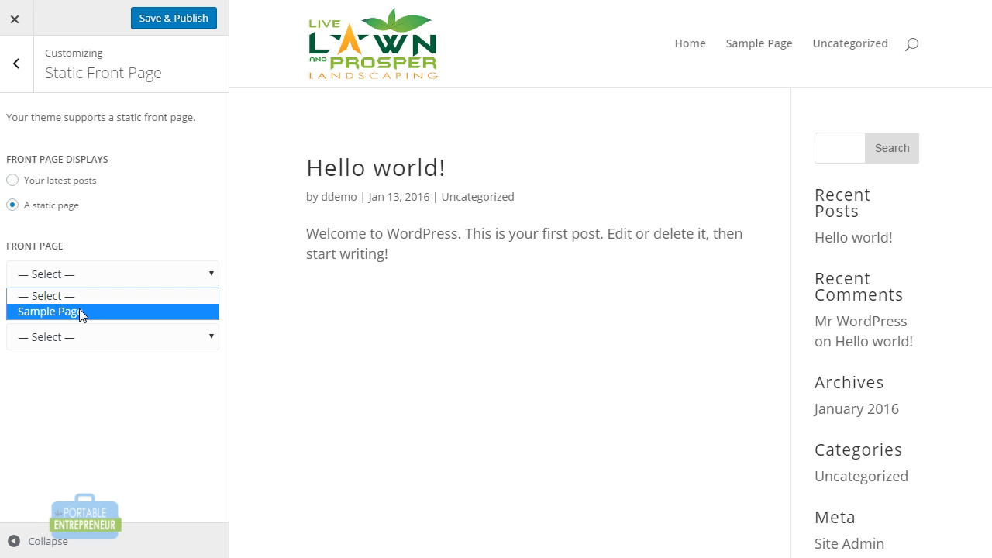
pyautogui.click(86, 277)
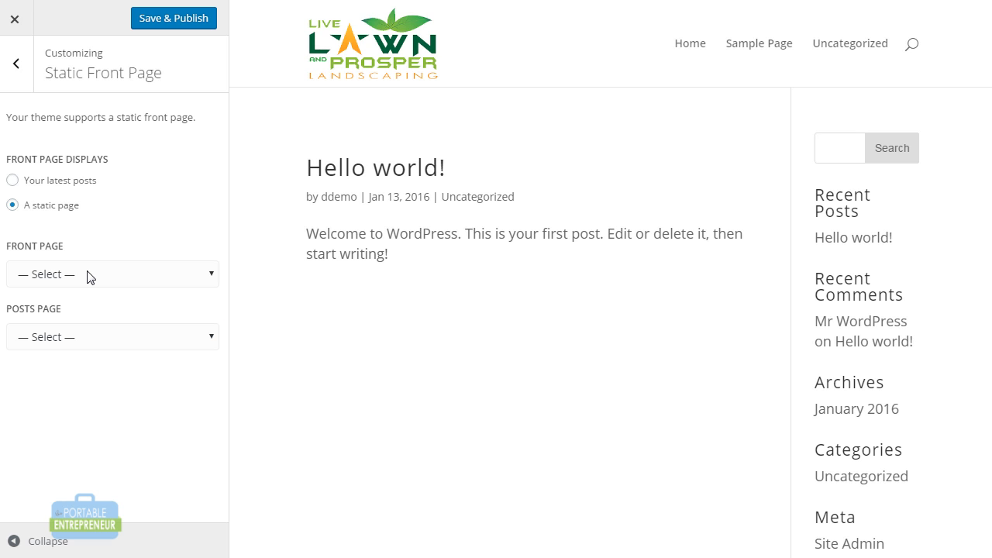
# Save and publish the theme customizer changes and return to the Divi theme options
pyautogui.click(18, 66)
pyautogui.click(16, 23)
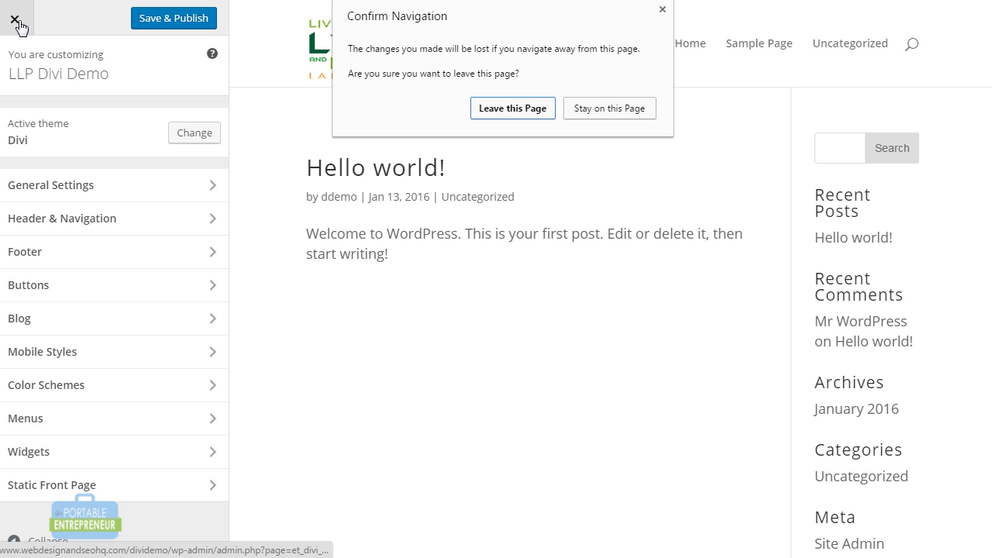
pyautogui.click(574, 108)
pyautogui.click(204, 35)
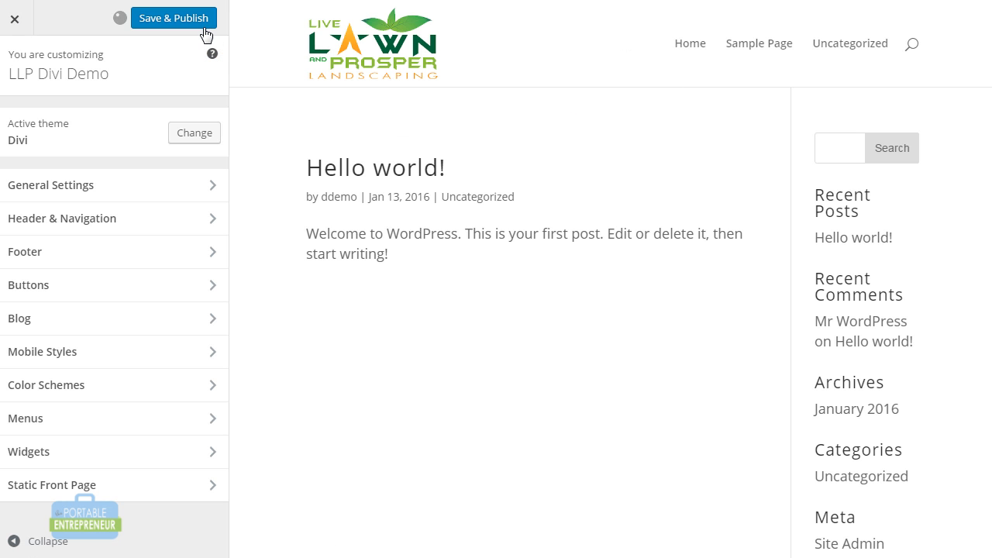
pyautogui.click(15, 21)
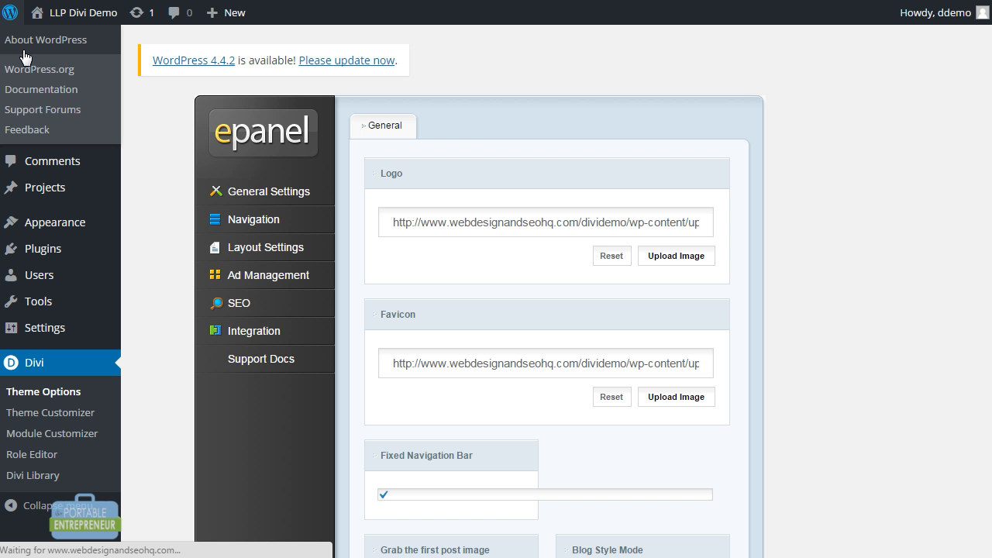
# Add a new page titled Home
pyautogui.moveTo(25, 57)
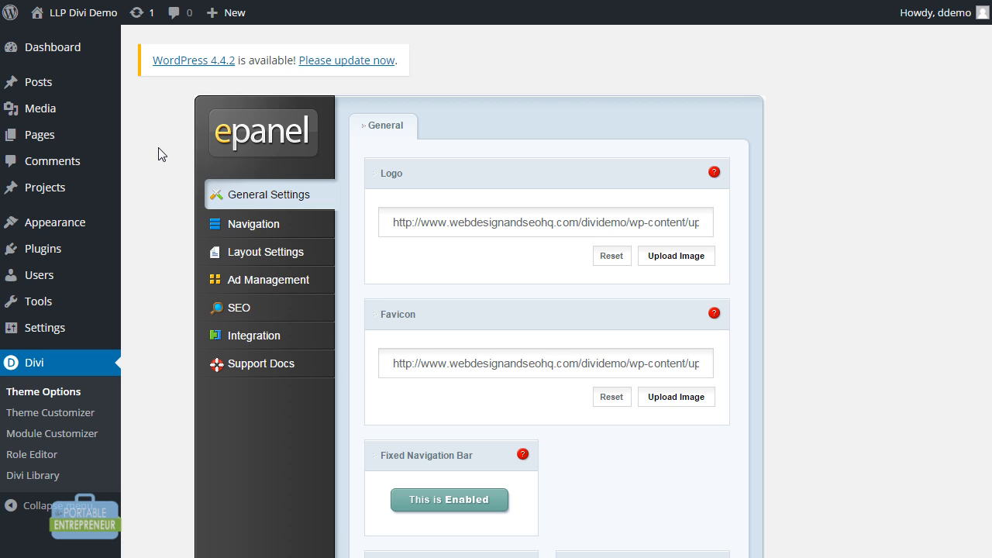
pyautogui.moveTo(106, 137)
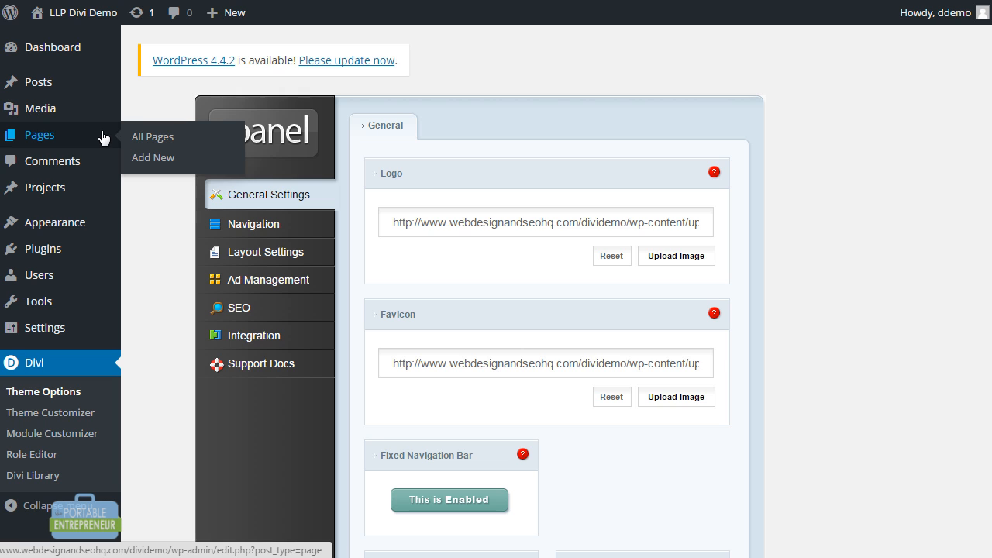
pyautogui.click(145, 156)
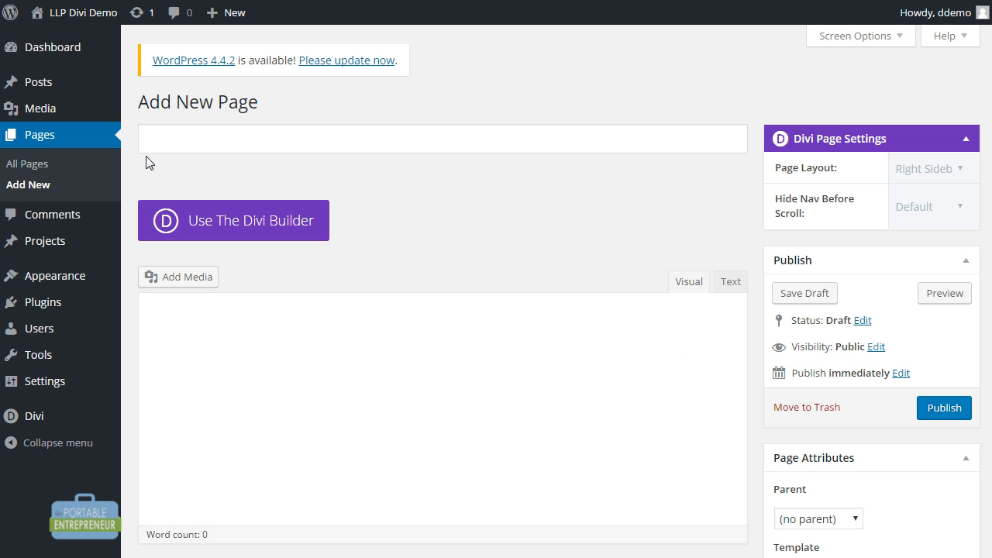
pyautogui.click(162, 152)
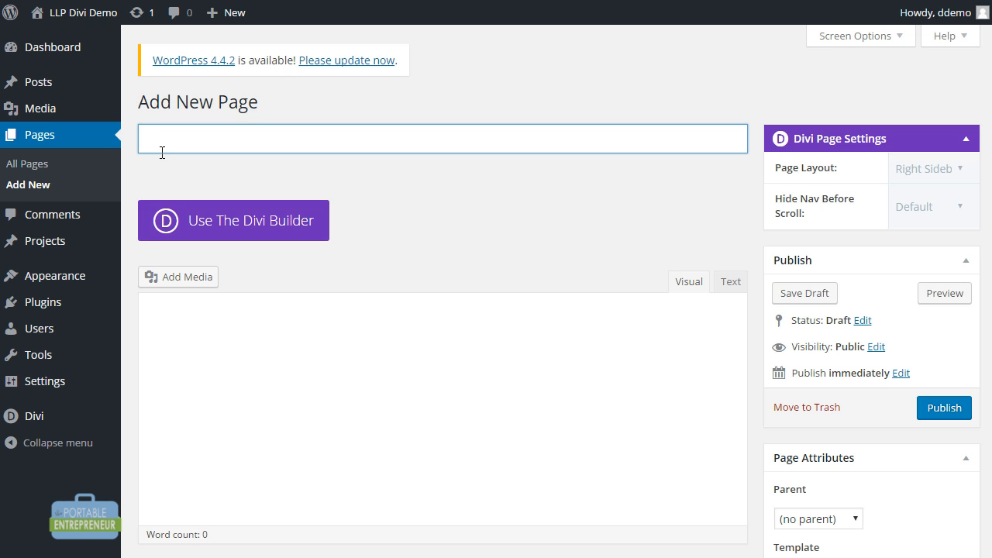
pyautogui.write('Home')
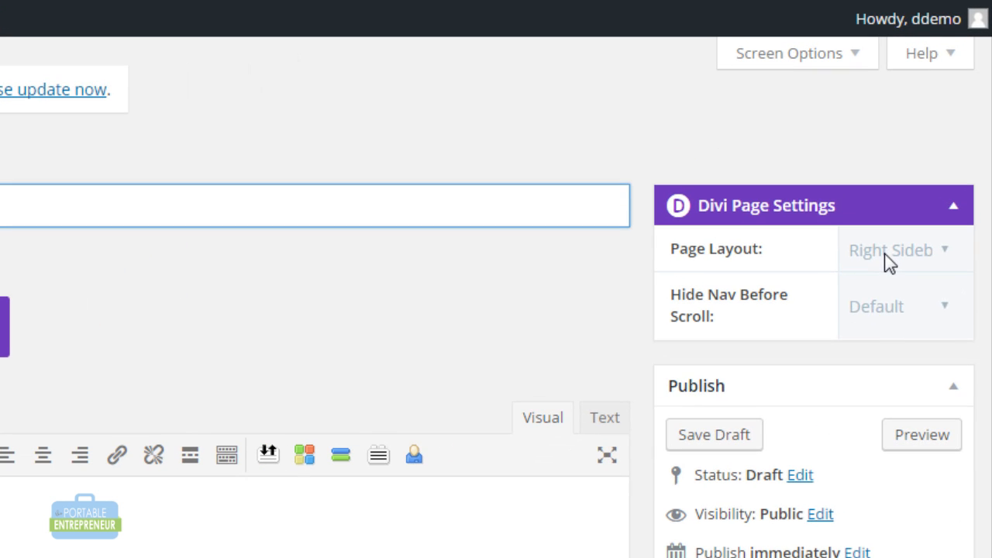
# Set the Home page's layout to Full Width and switch the page to the Divi Builder
pyautogui.click(904, 205)
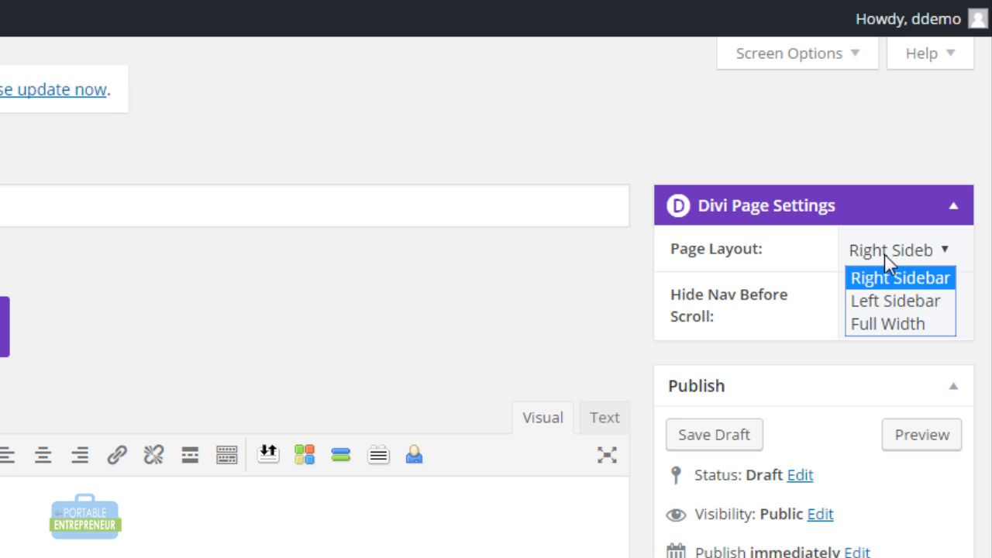
pyautogui.click(897, 323)
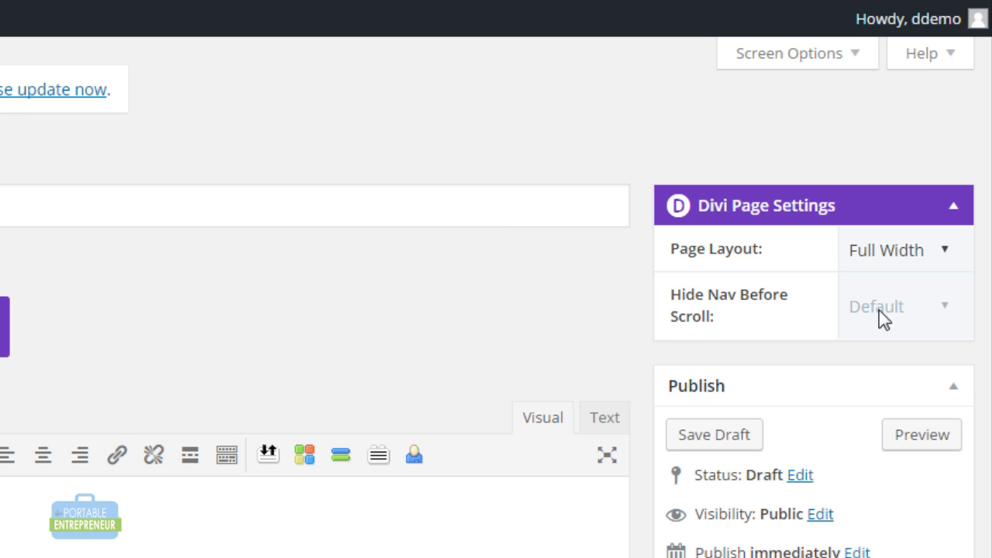
pyautogui.click(104, 537)
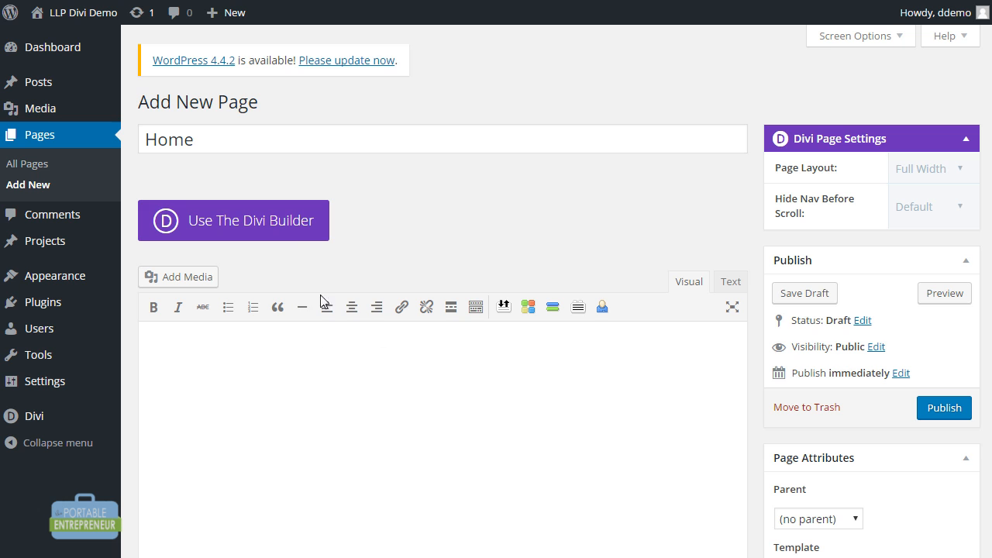
pyautogui.click(284, 227)
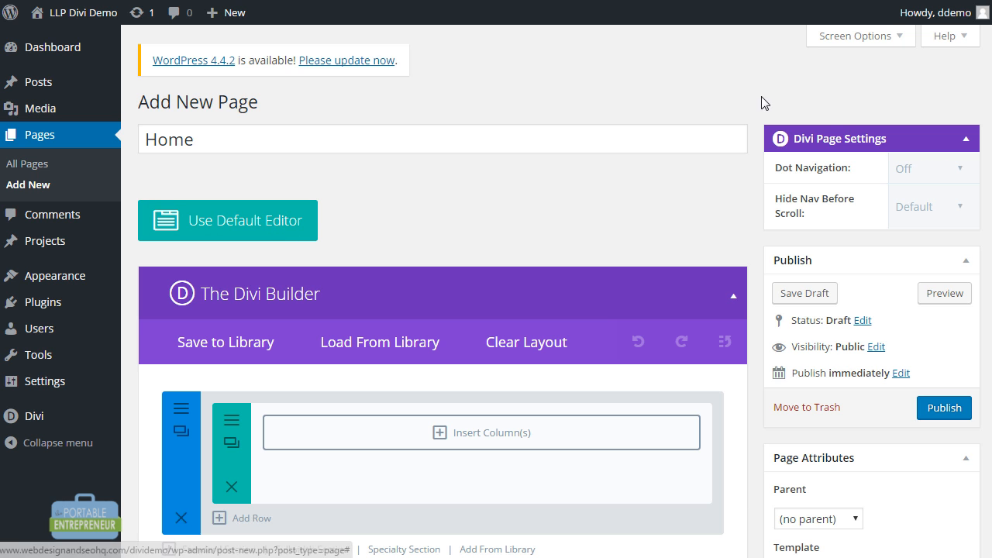
pyautogui.scroll(-2, 985, 134)
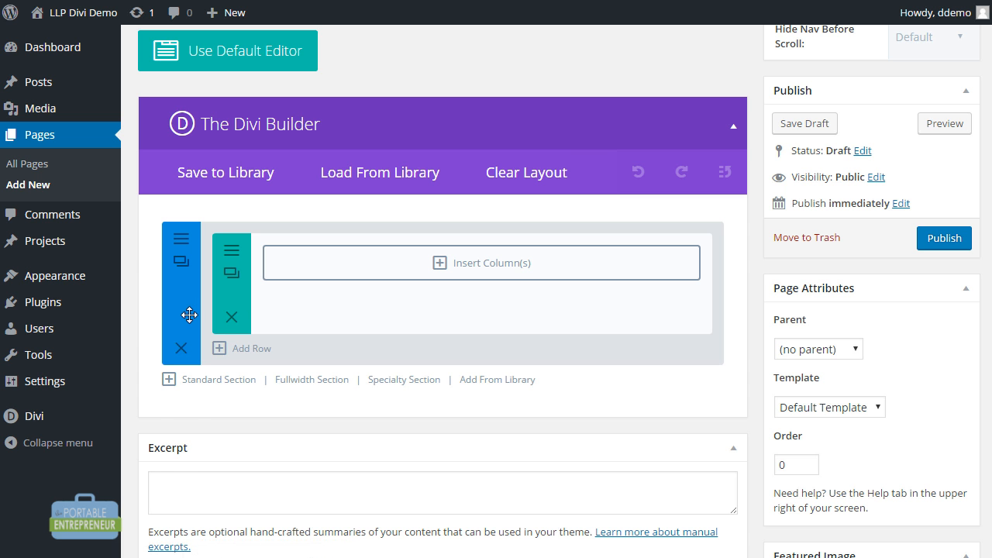
# Try out adding and removing an extra standard section, and examine the column layouts available for the row
pyautogui.click(168, 379)
pyautogui.click(181, 466)
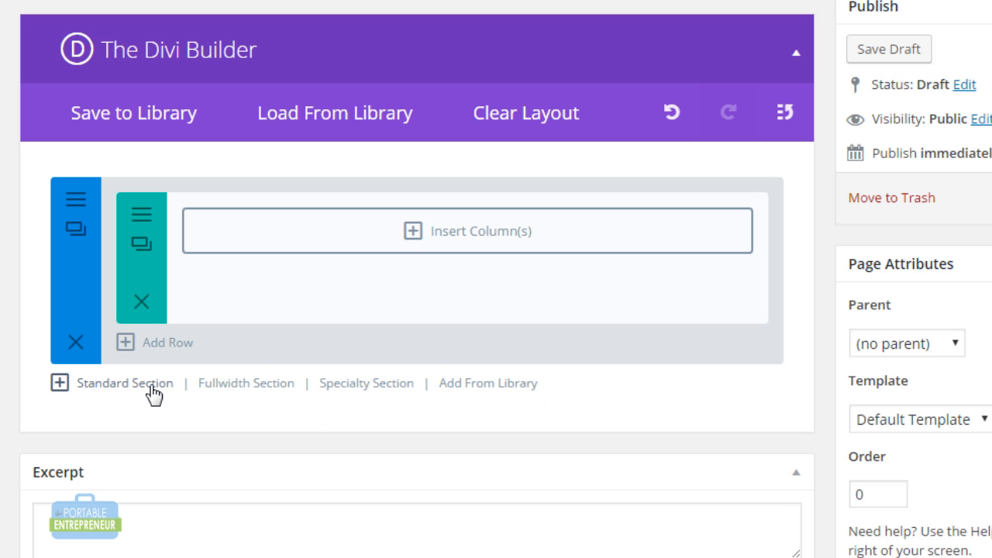
pyautogui.click(444, 239)
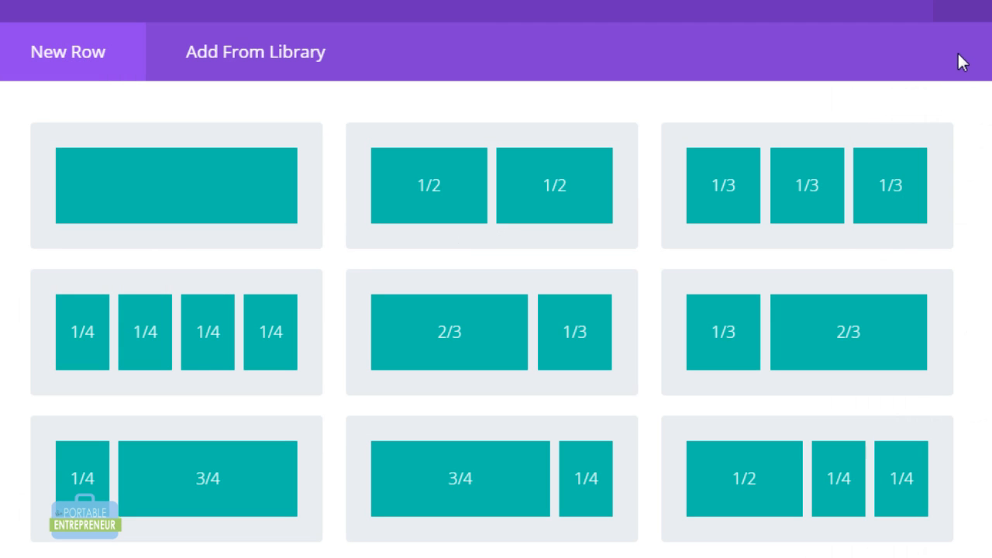
pyautogui.click(975, 7)
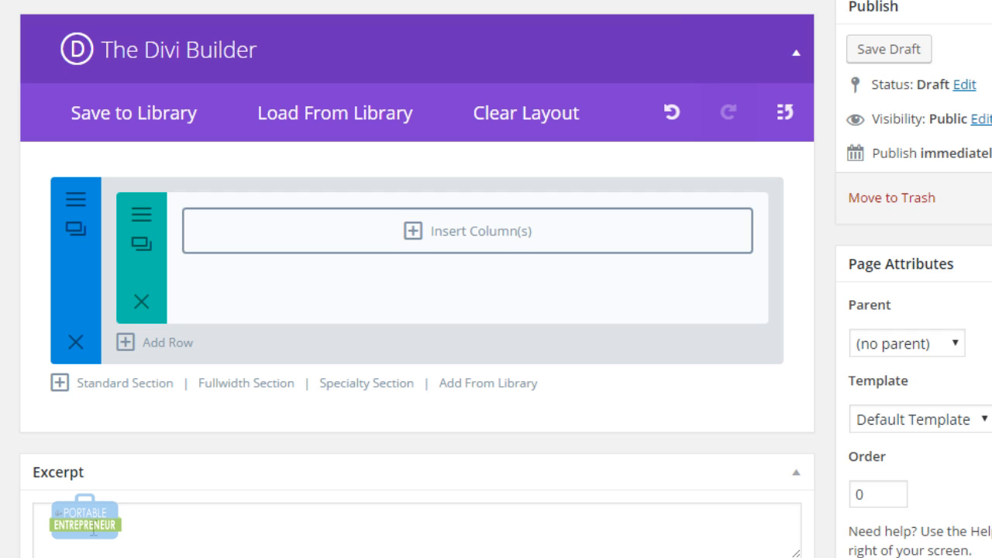
# Add a fullwidth section below the standard section and examine the fullwidth modules and the specialty section layouts
pyautogui.click(277, 386)
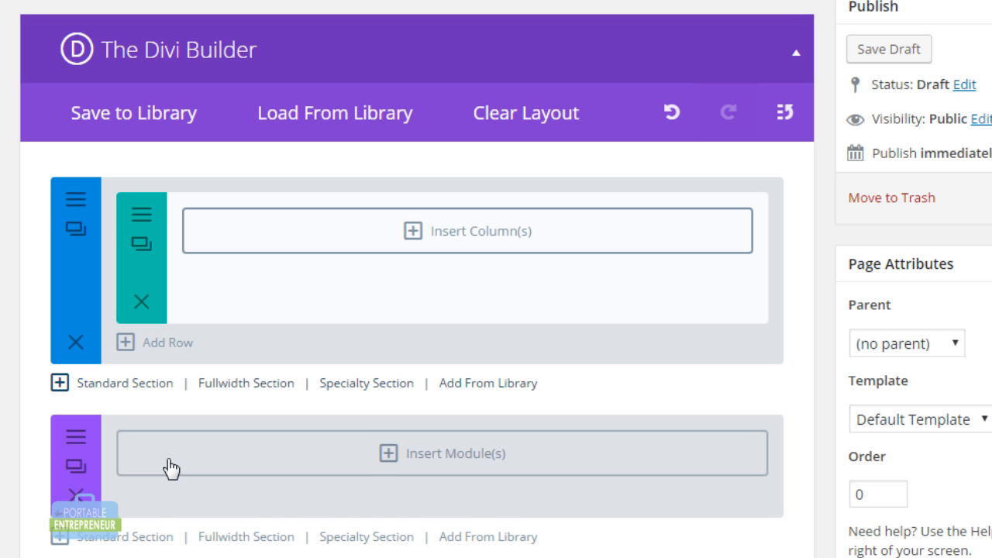
pyautogui.click(407, 458)
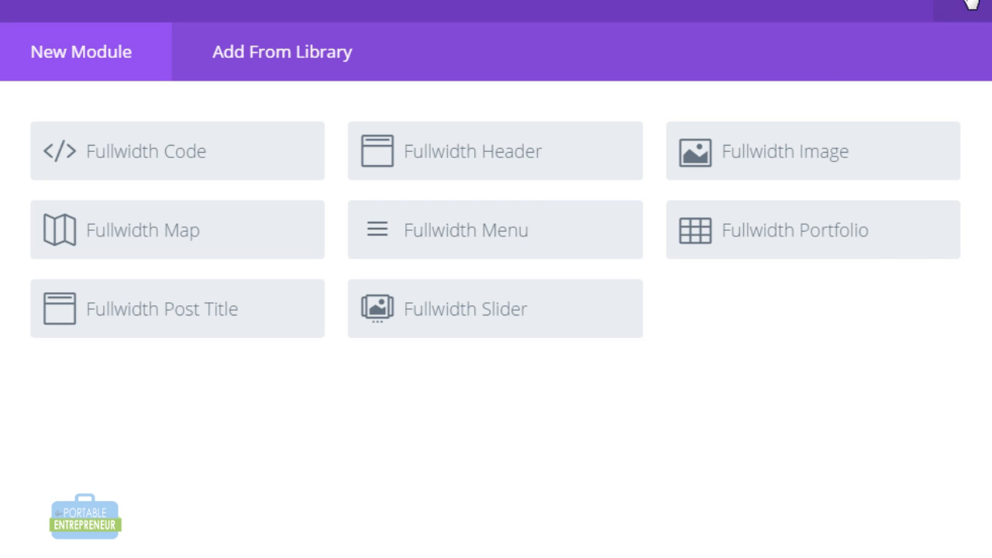
pyautogui.click(969, 6)
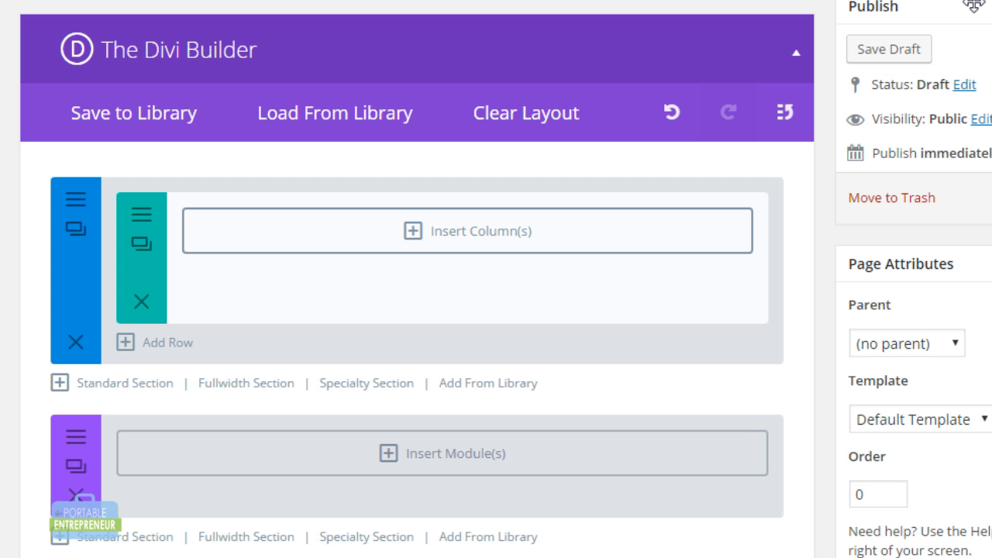
pyautogui.click(380, 538)
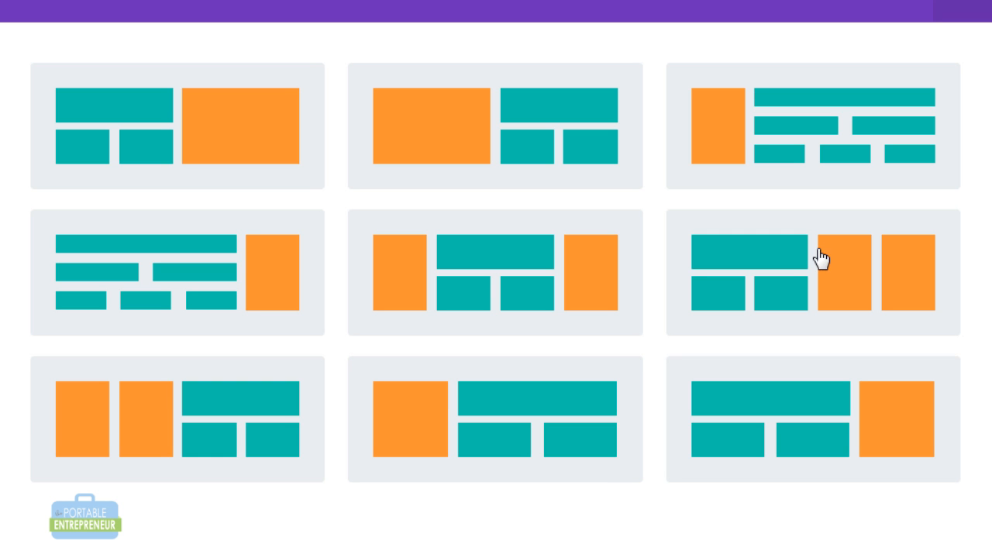
pyautogui.click(974, 12)
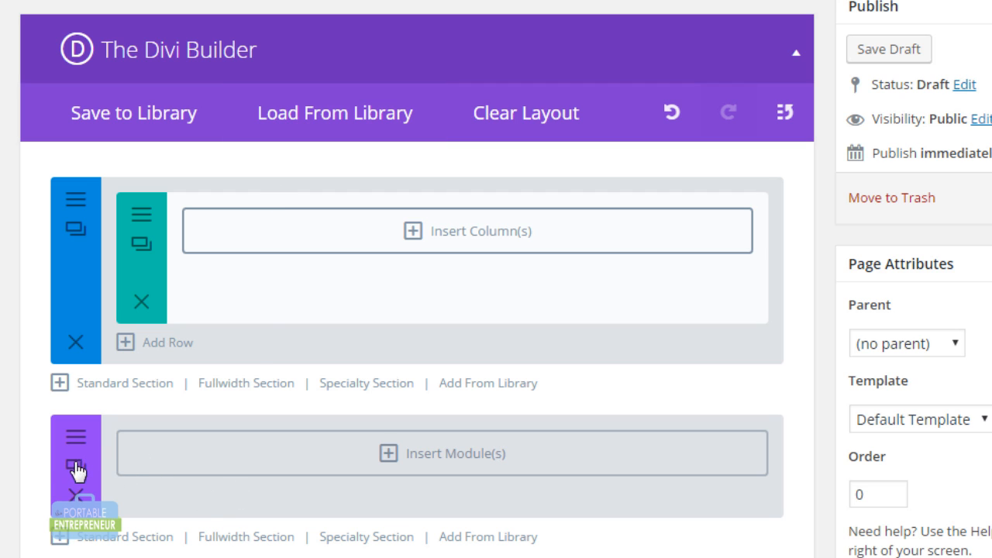
# Insert a Fullwidth Image module into the fullwidth section, look through the media library images, and close without choosing one
pyautogui.click(463, 452)
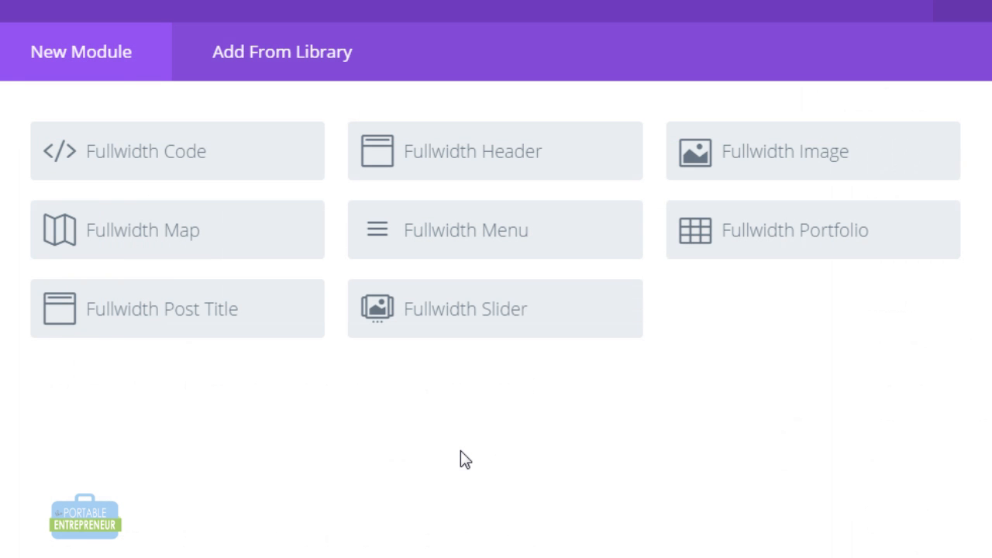
pyautogui.click(747, 163)
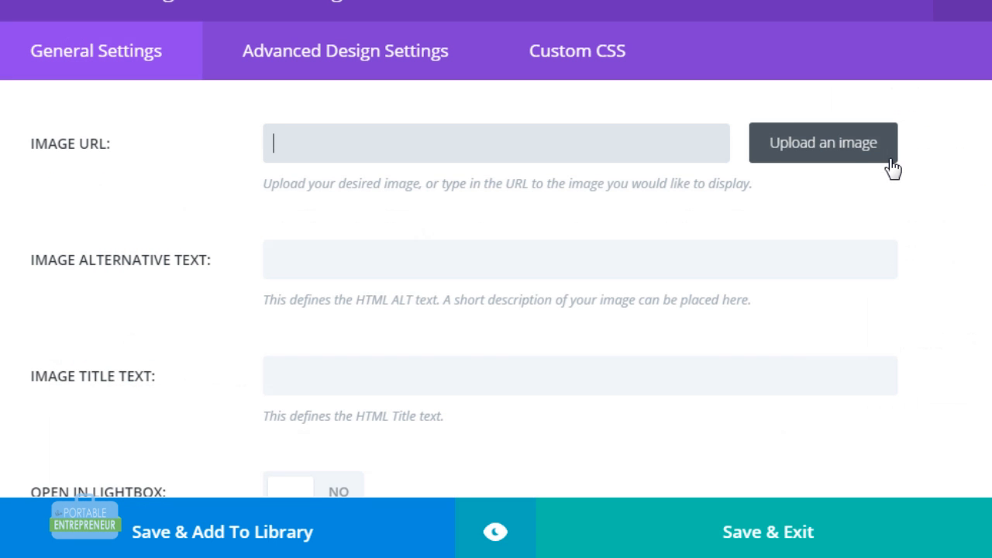
pyautogui.click(815, 160)
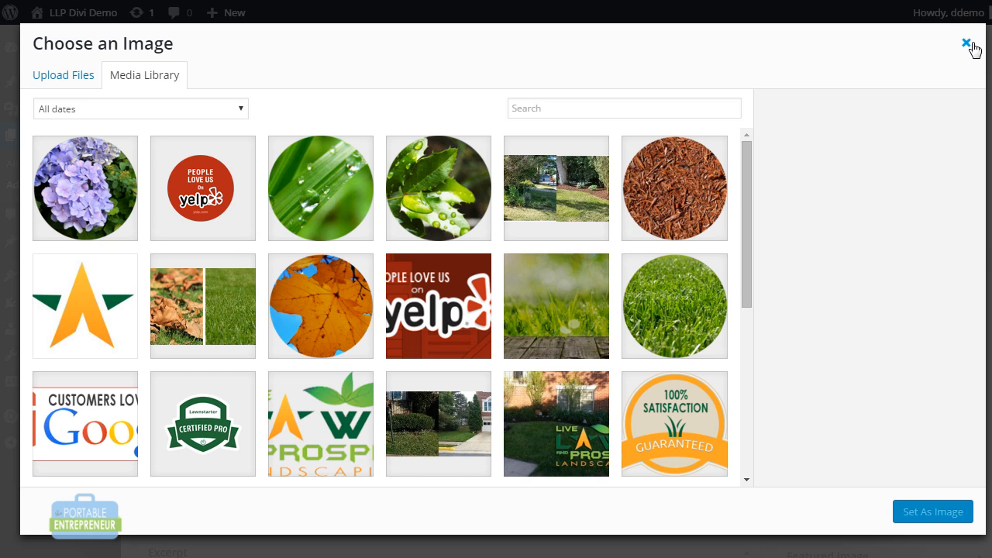
pyautogui.click(967, 43)
pyautogui.click(865, 76)
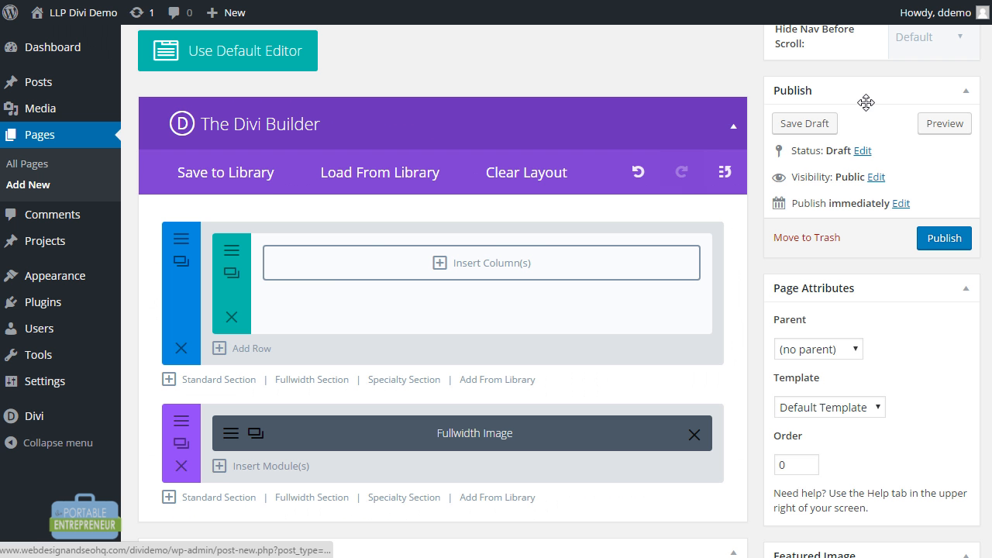
# Set lawn-mowing-services-centreville-va-bg.png as the fullwidth section's background image, look over the video background options, and save the section settings
pyautogui.click(181, 425)
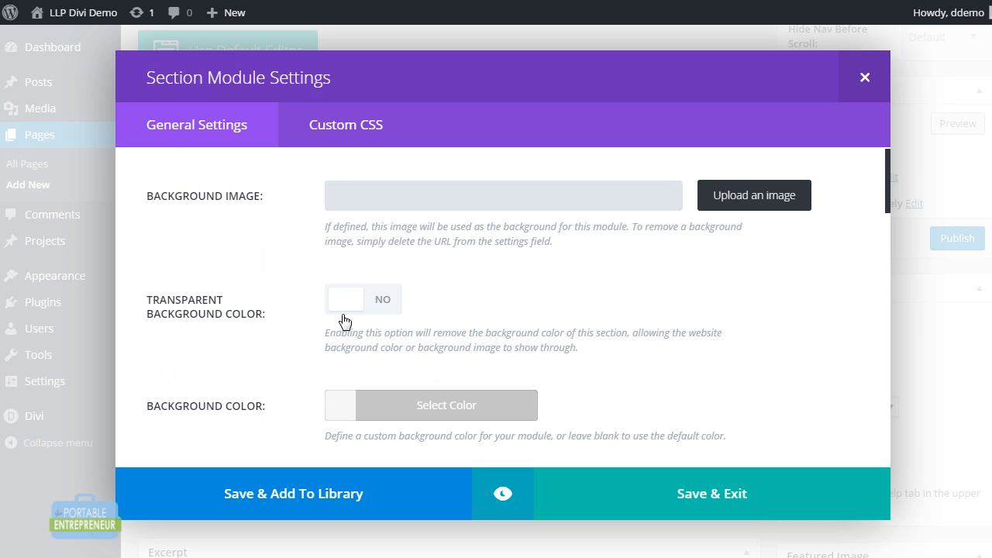
pyautogui.click(753, 197)
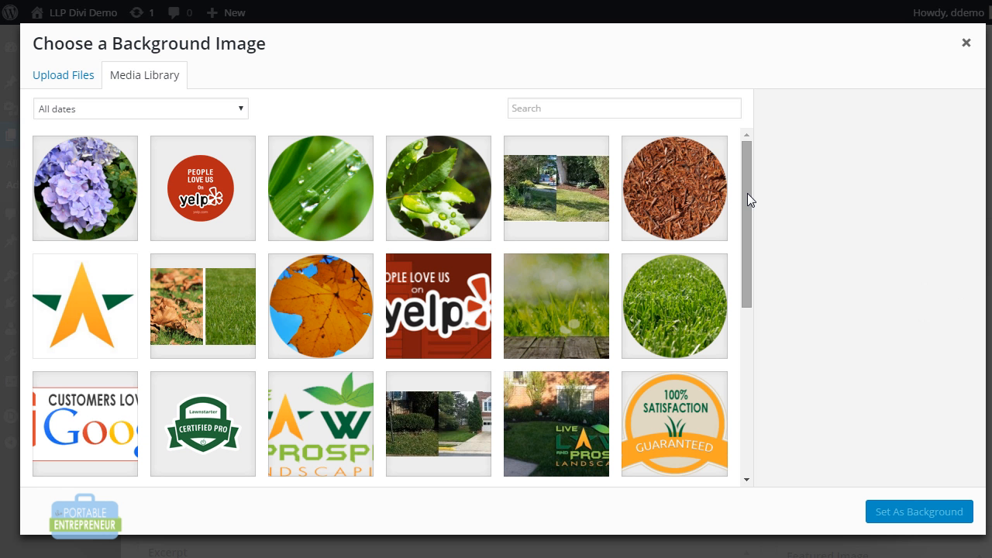
pyautogui.click(579, 308)
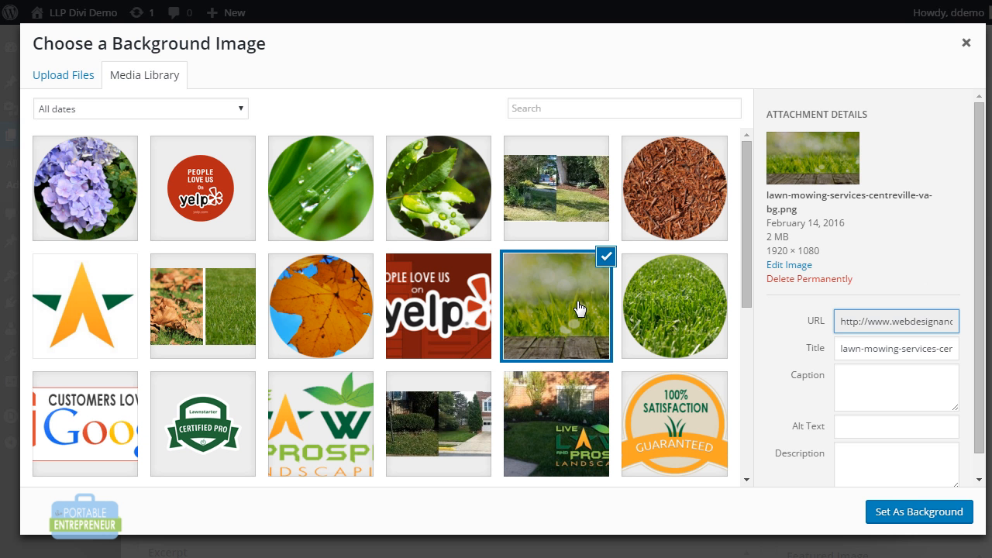
pyautogui.click(899, 516)
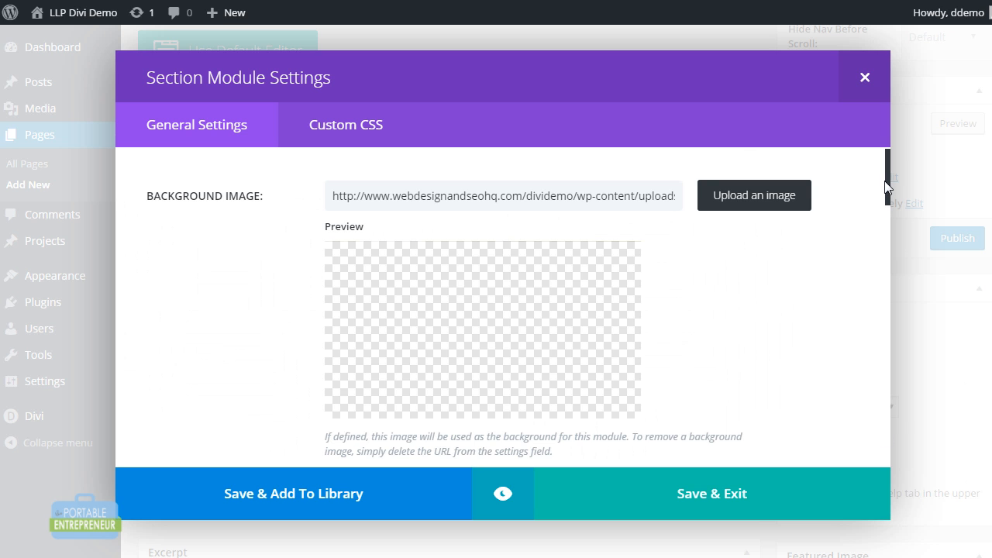
pyautogui.moveTo(887, 183); pyautogui.dragTo(888, 268)
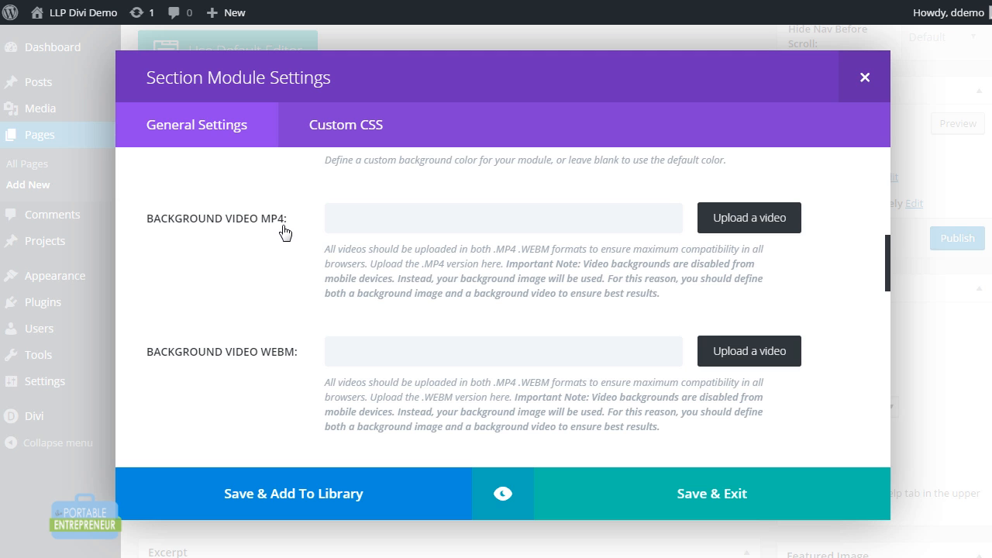
pyautogui.scroll(-1, 890, 268)
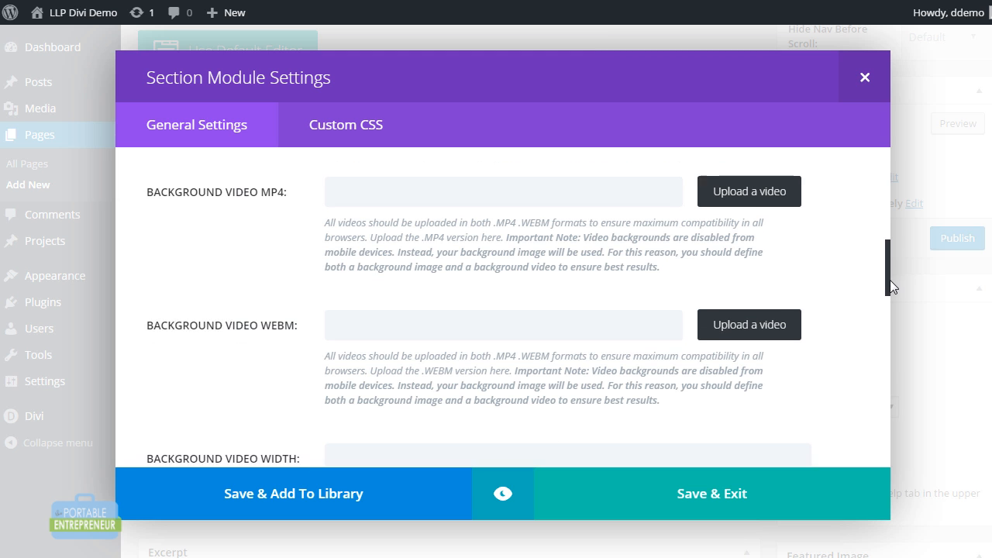
pyautogui.moveTo(890, 280); pyautogui.dragTo(889, 169)
pyautogui.click(743, 479)
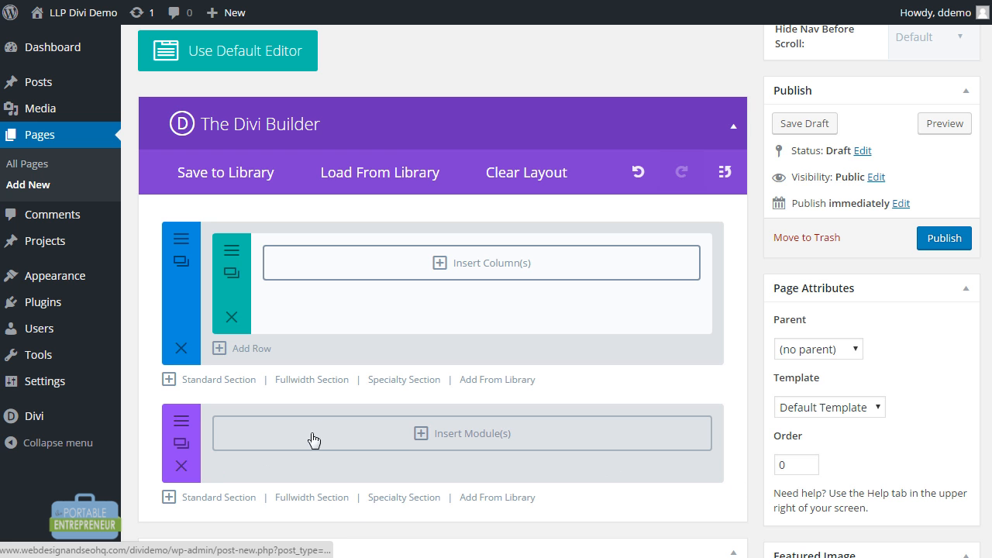
# Insert a Fullwidth Header module into the fullwidth section and look through its general settings
pyautogui.click(426, 436)
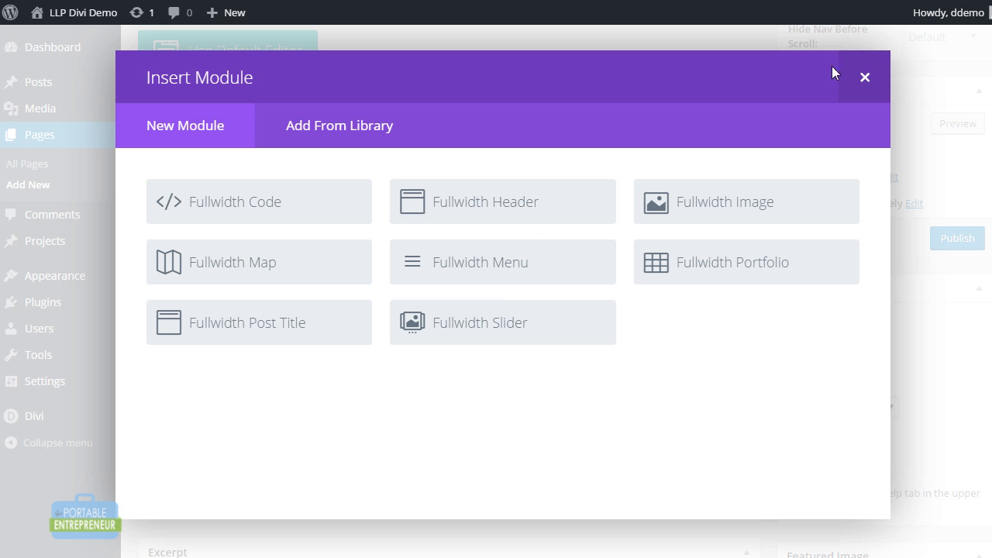
pyautogui.click(570, 204)
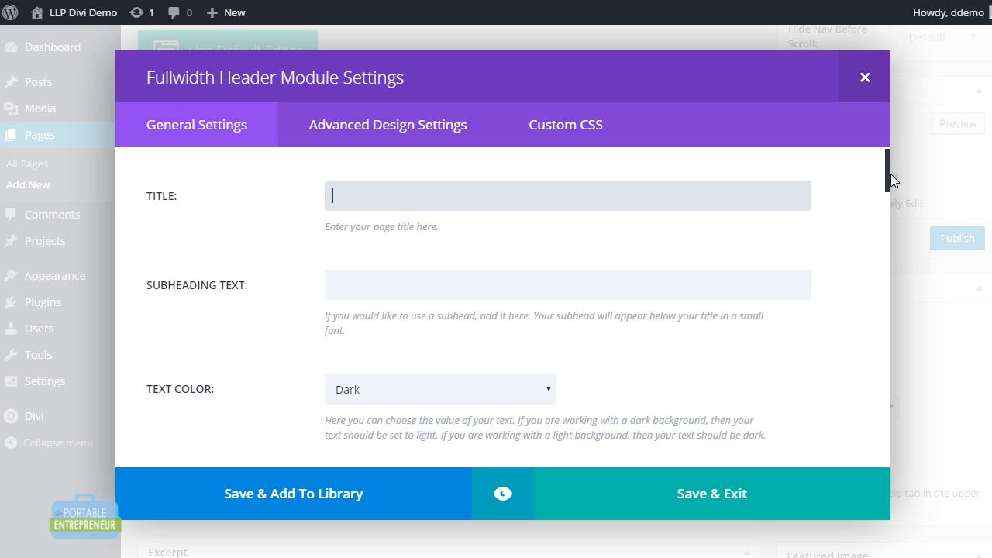
pyautogui.moveTo(888, 184); pyautogui.dragTo(888, 252)
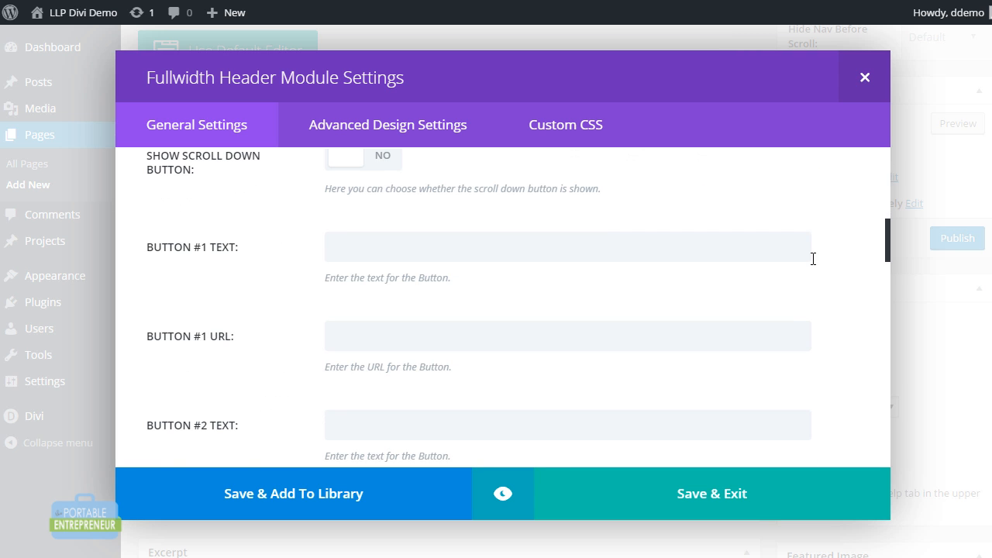
pyautogui.click(806, 259)
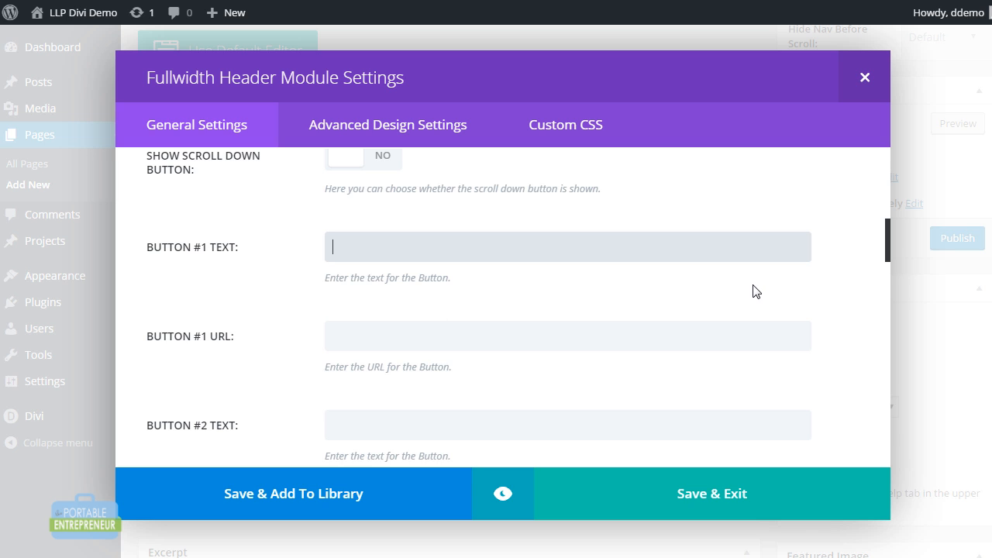
pyautogui.moveTo(891, 237); pyautogui.dragTo(888, 270)
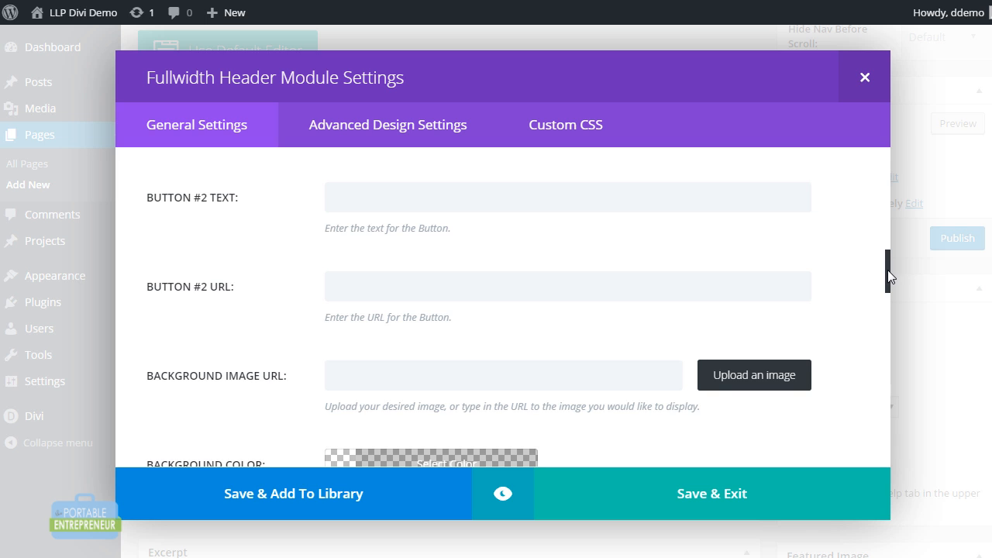
pyautogui.moveTo(887, 270); pyautogui.dragTo(886, 413)
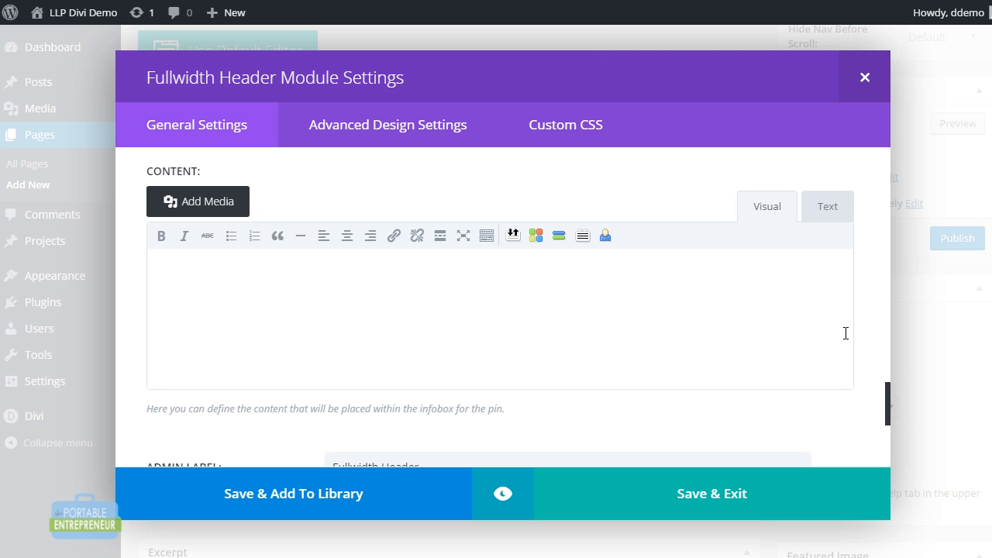
# Set the header's title to "Top Rated Lawn Mowing in Centreville VA" and its subheading to "Exclusively serving the Centreville area"
pyautogui.moveTo(889, 404); pyautogui.dragTo(888, 171)
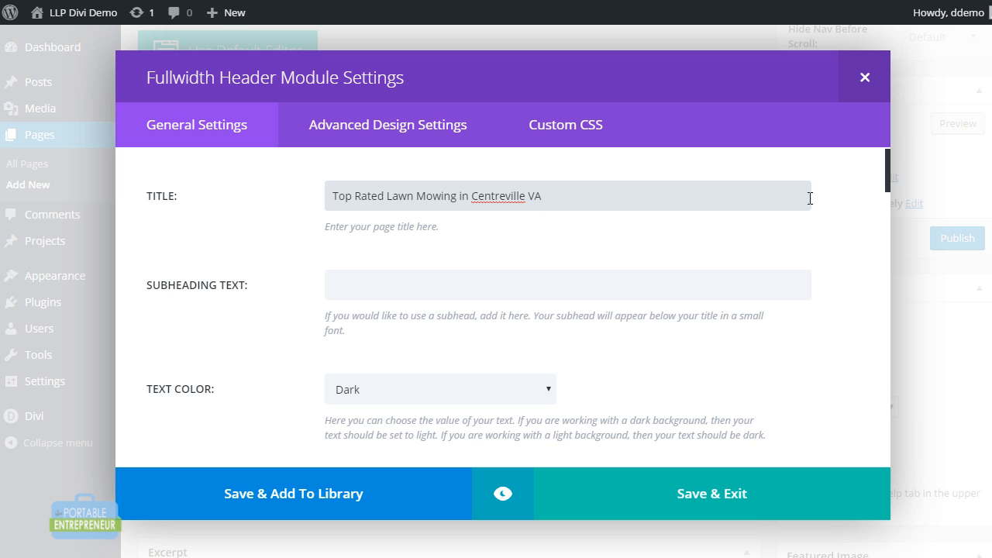
pyautogui.press('Tab')
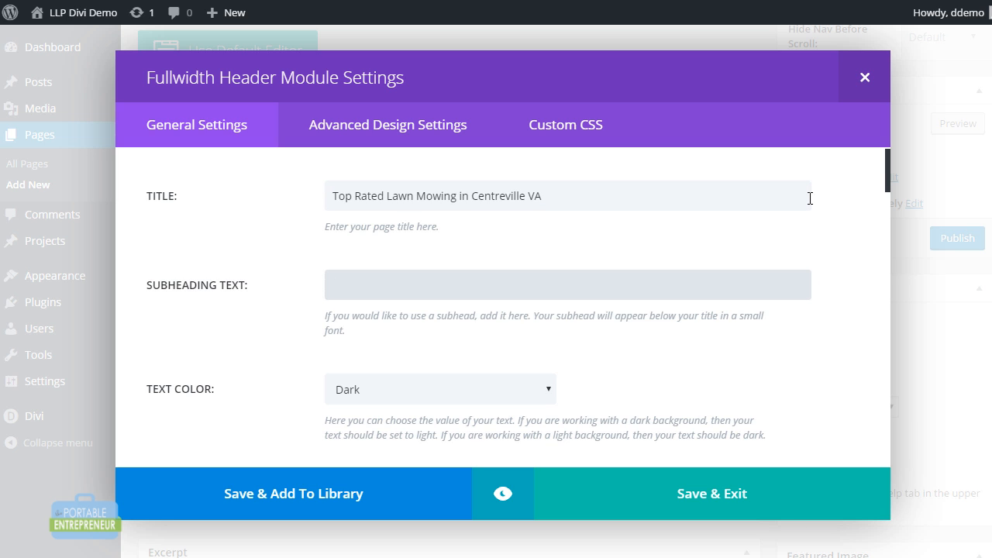
pyautogui.write('Exclusively serving the Centreville area')
pyautogui.moveTo(887, 182); pyautogui.dragTo(887, 189)
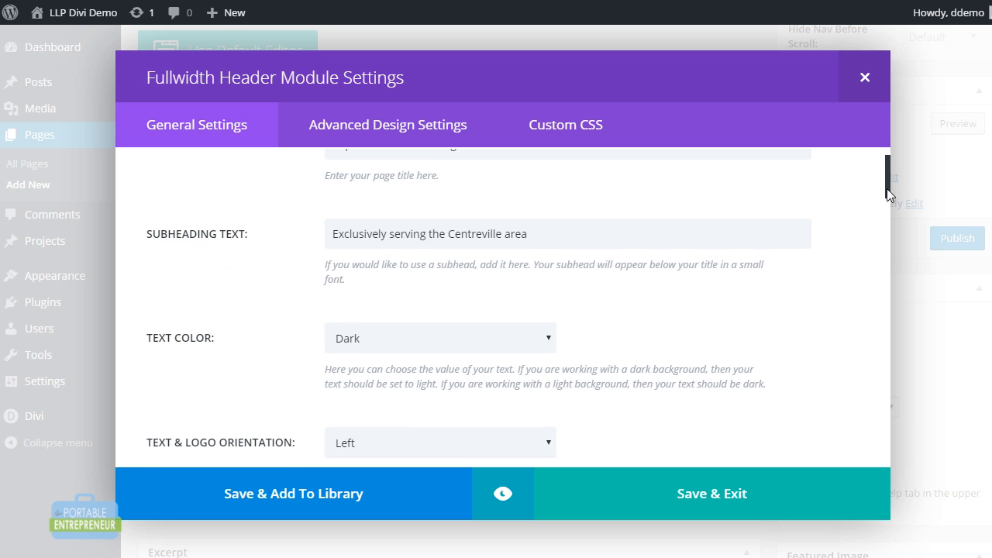
pyautogui.click(545, 341)
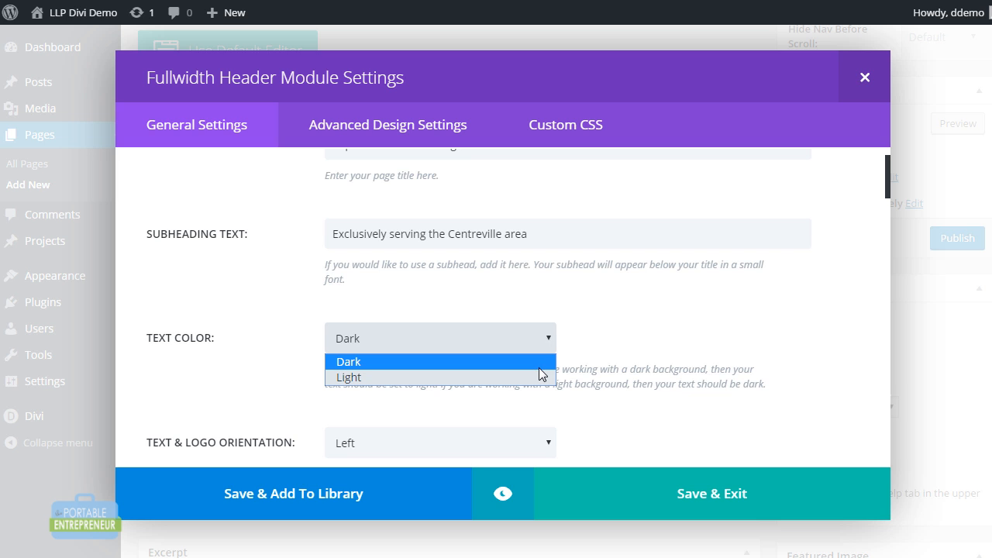
# Label the header's first button "Learn More" and its second button "Get Started", leaving both URLs empty
pyautogui.moveTo(888, 191); pyautogui.dragTo(888, 233)
pyautogui.click(812, 333)
pyautogui.click(740, 201)
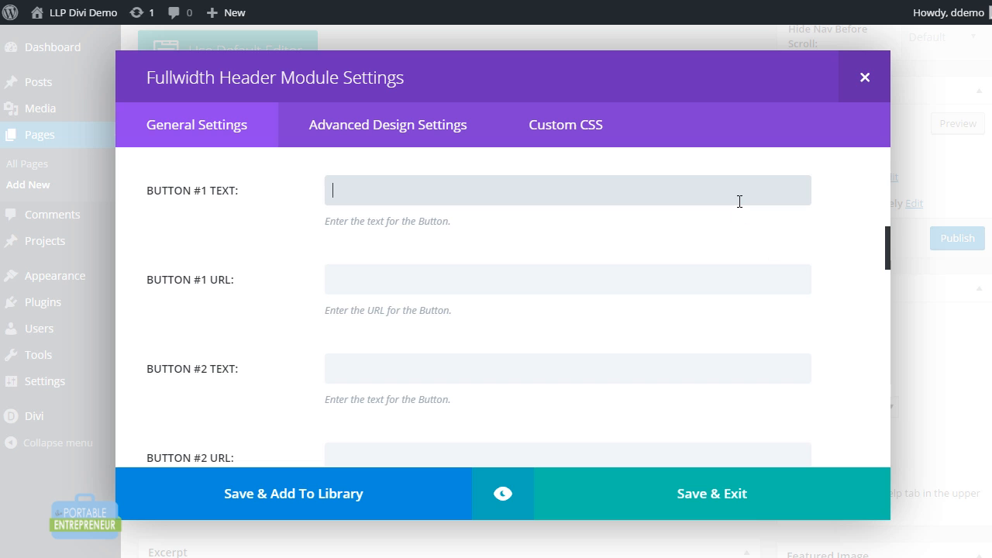
pyautogui.write('Learn More')
pyautogui.press('Tab')
pyautogui.press('Tab')
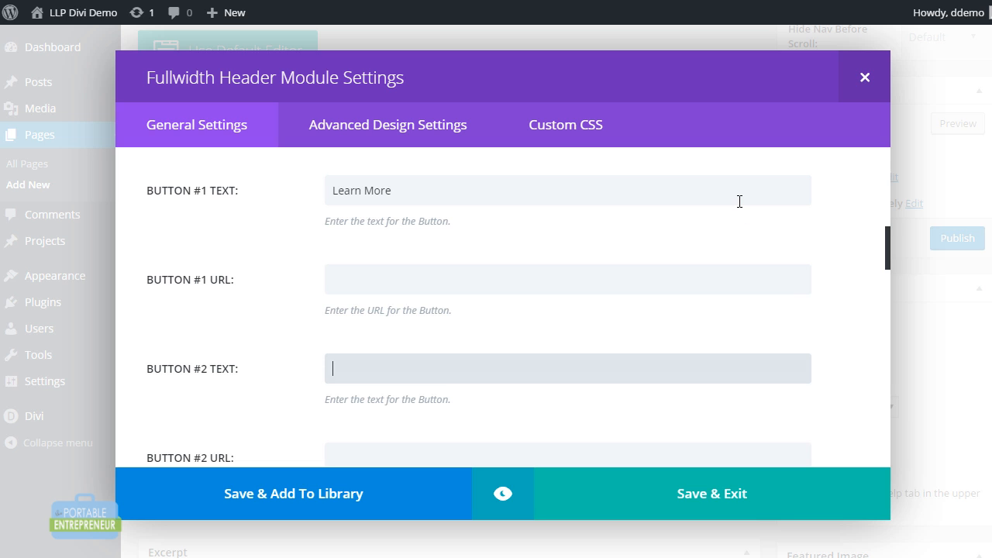
pyautogui.write('Get Started')
# Look over the header's title and subhead styling options and its custom CSS fields, and save the module
pyautogui.click(400, 130)
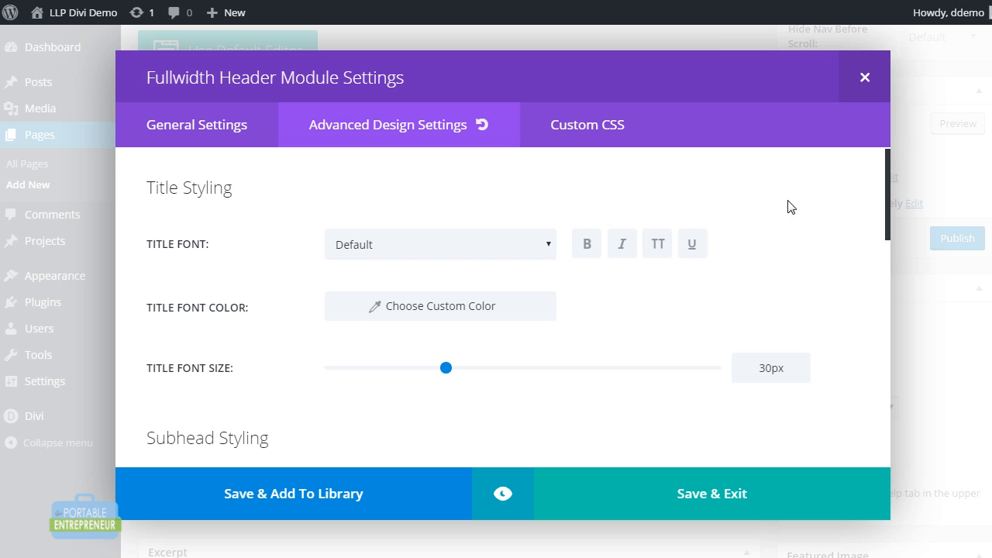
pyautogui.moveTo(890, 221); pyautogui.dragTo(889, 318)
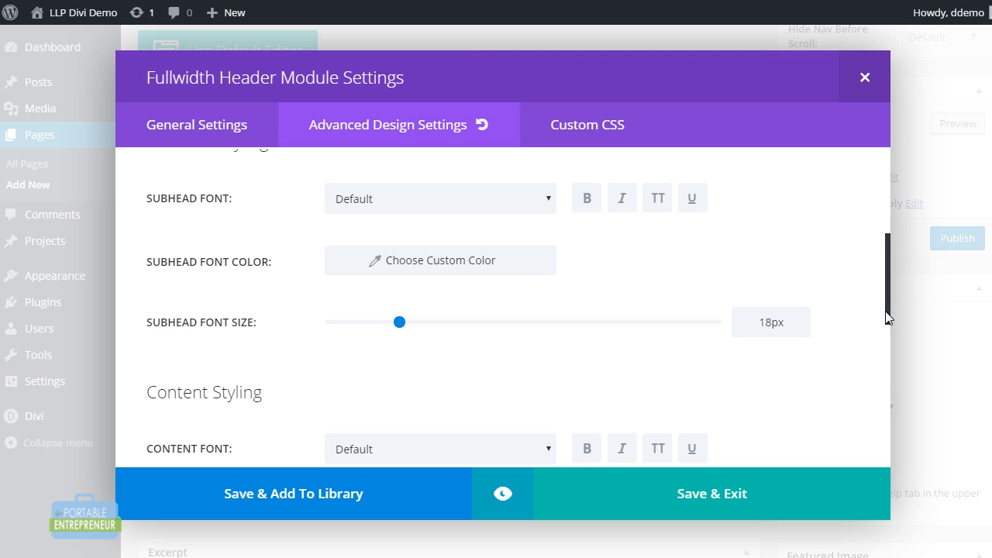
pyautogui.click(608, 146)
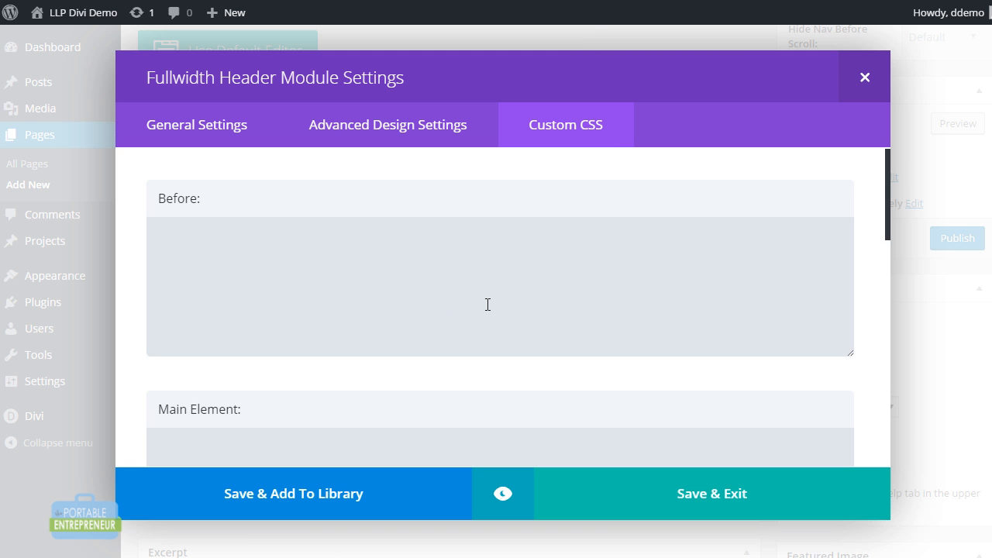
pyautogui.click(682, 502)
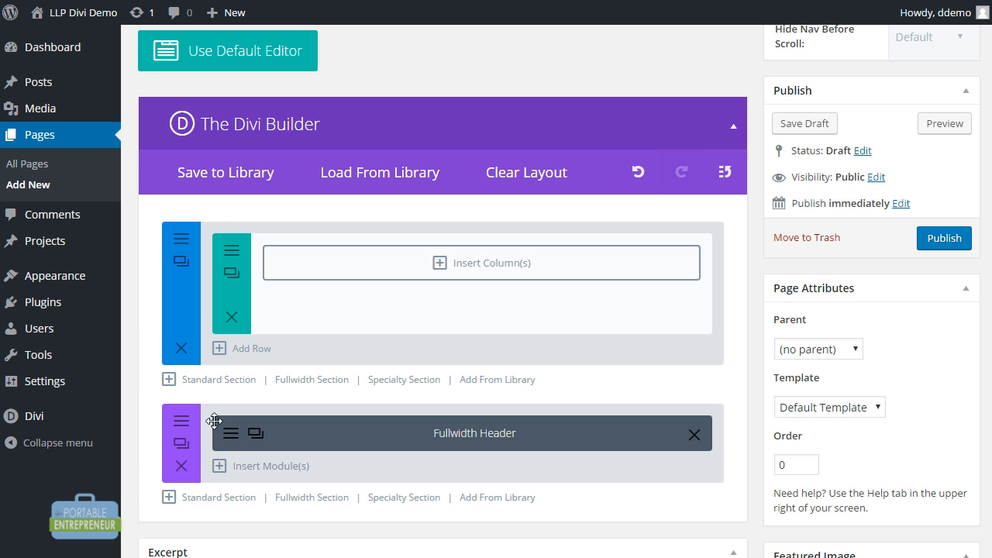
# Move the fullwidth section above the standard section and publish the Home page
pyautogui.moveTo(214, 428); pyautogui.dragTo(214, 261)
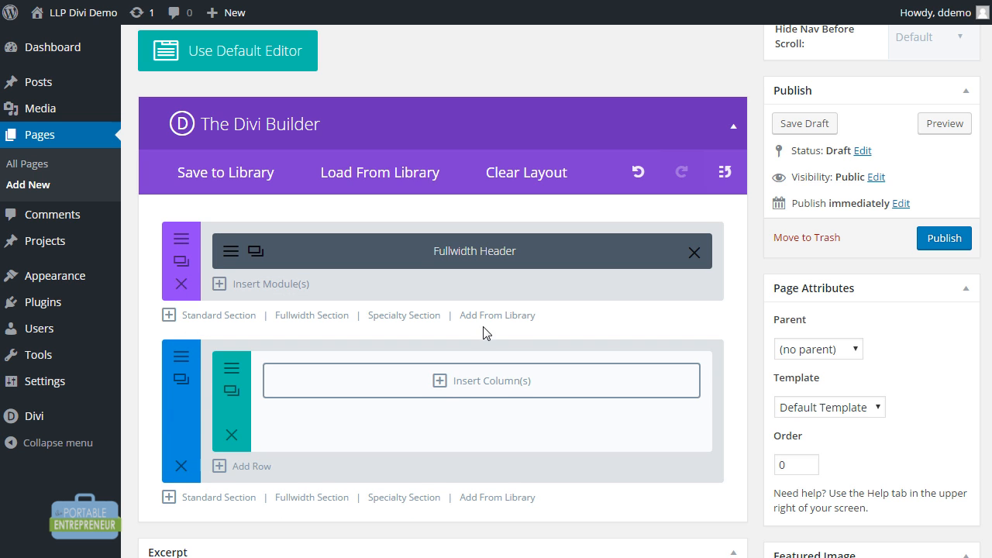
pyautogui.click(931, 239)
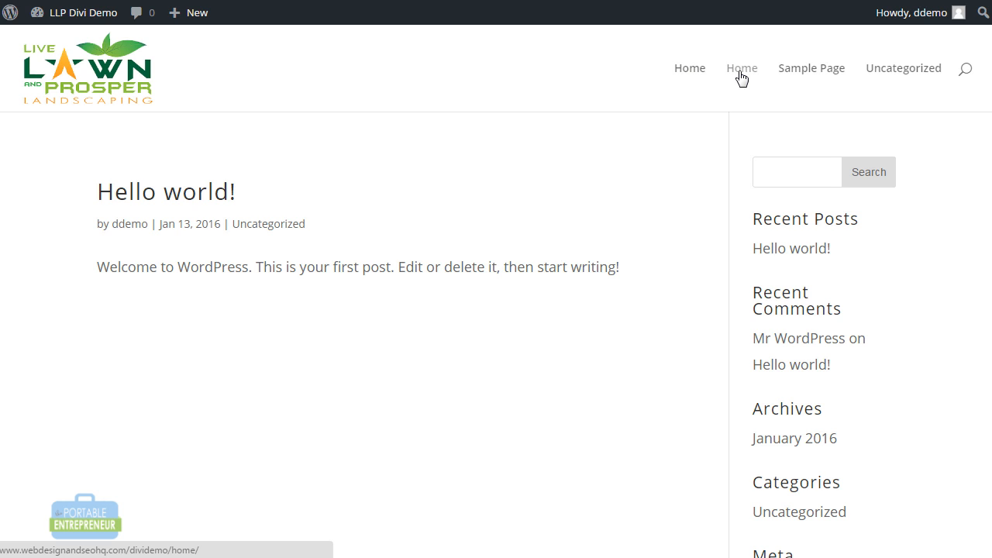
# View the published Home page on the live site and check the header's text and buttons against the background
pyautogui.click(740, 74)
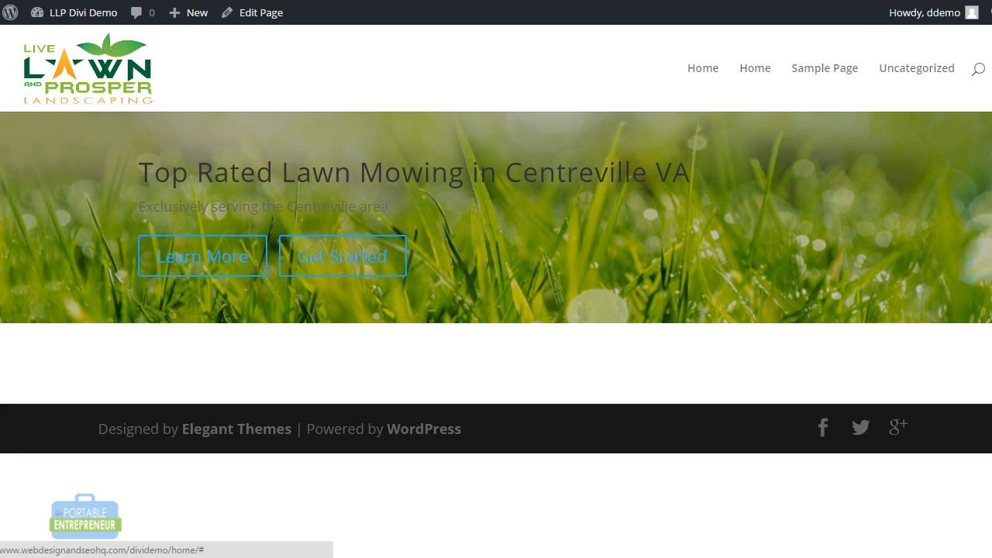
pyautogui.moveTo(157, 257); pyautogui.dragTo(242, 229)
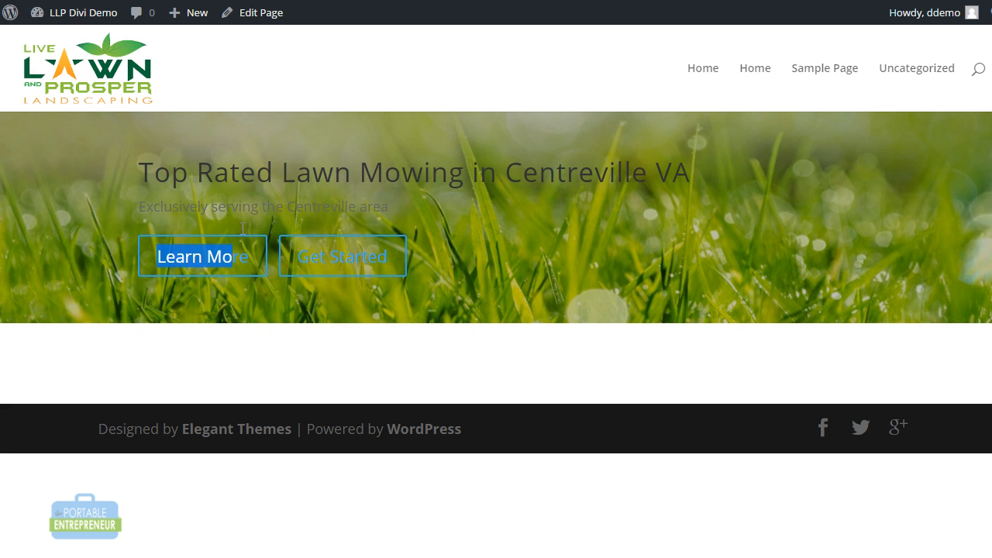
pyautogui.click(242, 219)
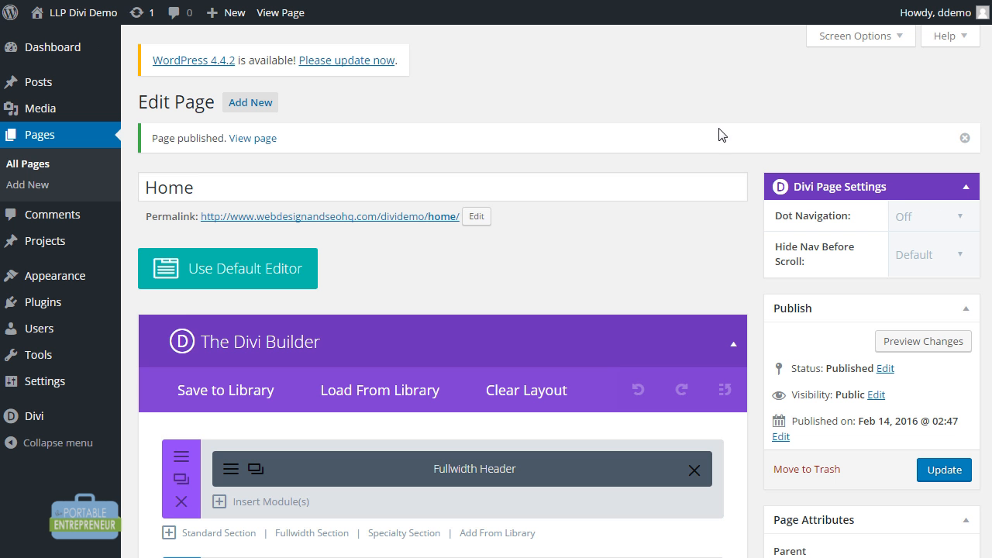
# Change the Fullwidth Header module's text color to Light
pyautogui.scroll(-2, 408, 283)
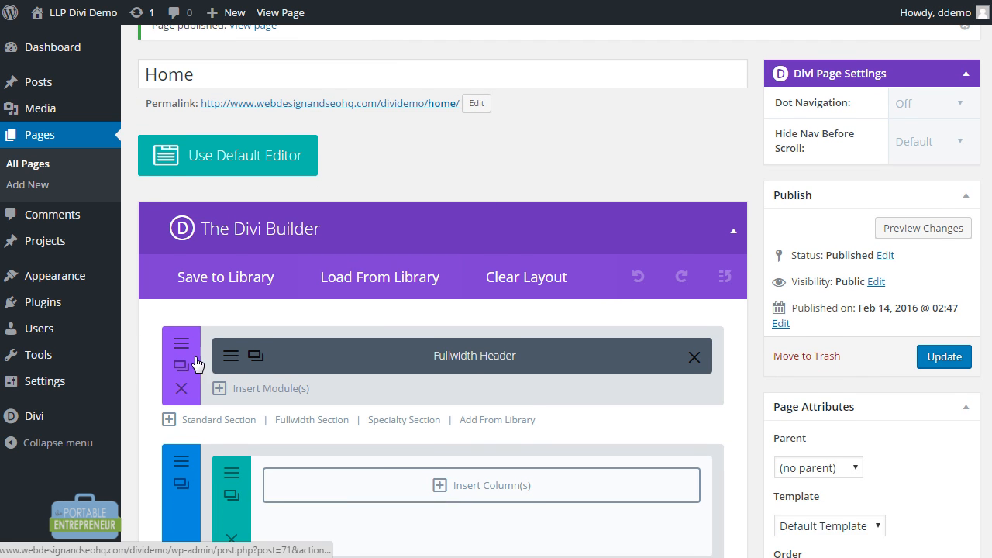
pyautogui.click(230, 359)
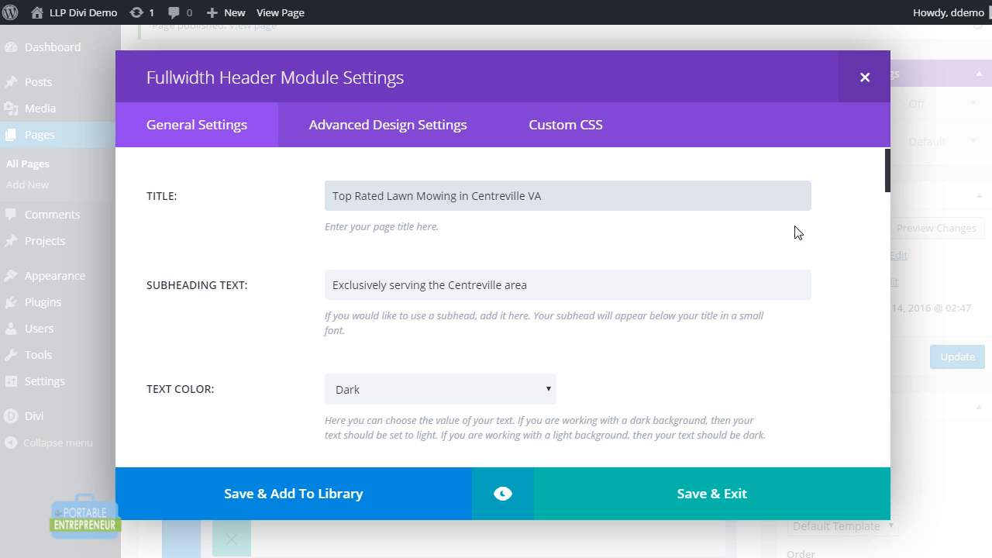
pyautogui.click(488, 391)
pyautogui.click(484, 426)
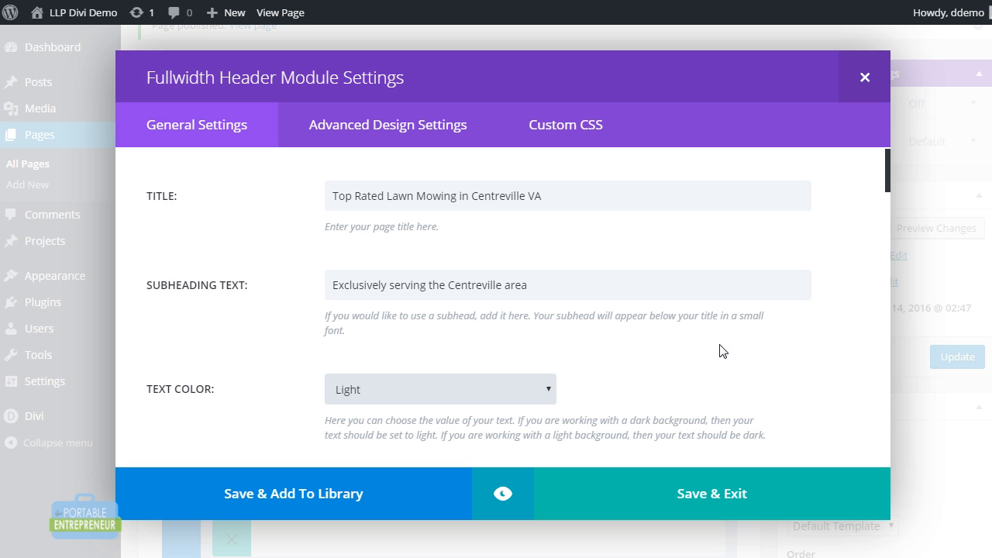
# Insert the Yelp reviews, Google reviews and Certified Pro badge images from the media library into the header's content
pyautogui.moveTo(889, 190); pyautogui.dragTo(890, 408)
pyautogui.click(197, 230)
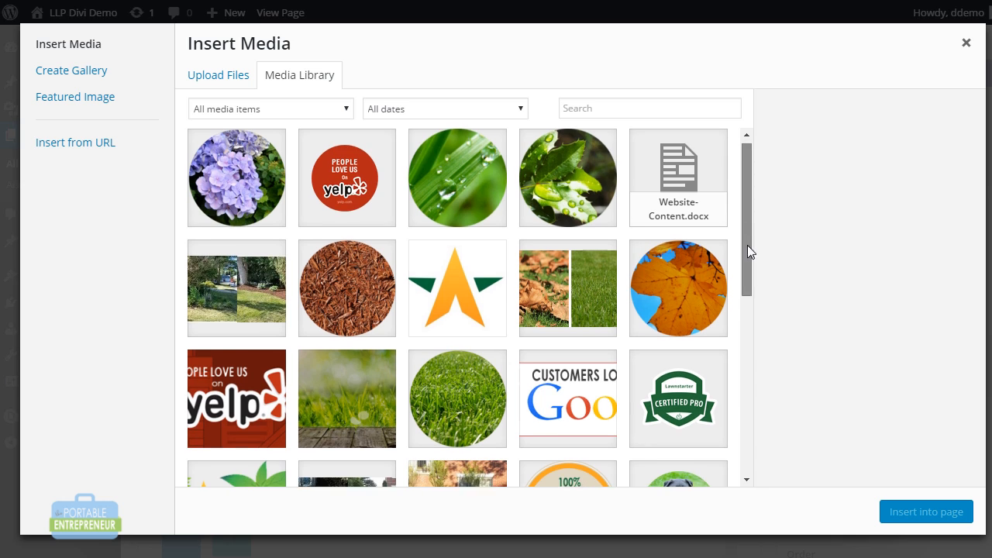
pyautogui.moveTo(747, 245); pyautogui.dragTo(744, 290)
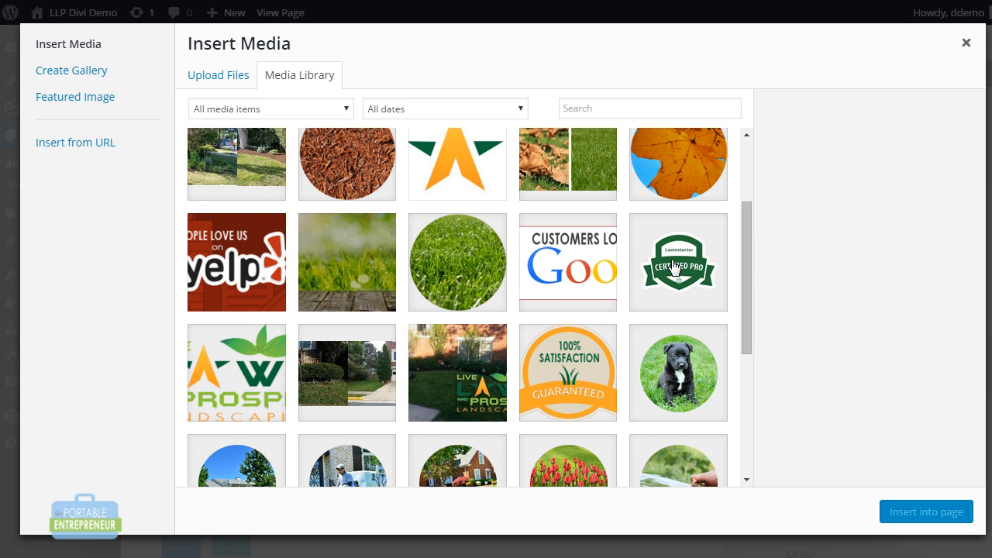
pyautogui.click(715, 267)
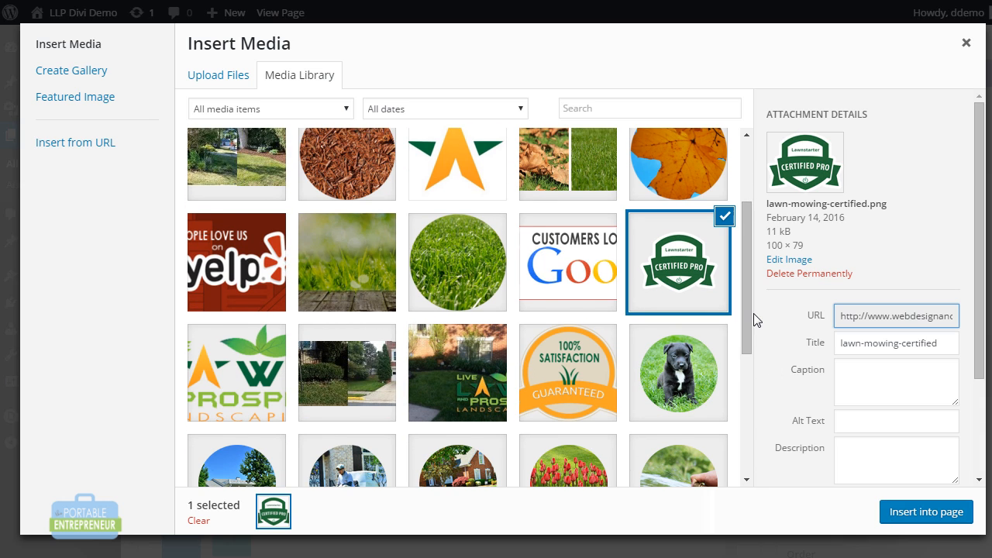
pyautogui.moveTo(750, 305)
pyautogui.mouseDown()
pyautogui.moveTo(739, 436)
pyautogui.moveTo(743, 297)
pyautogui.mouseUp()
pyautogui.click(585, 303)
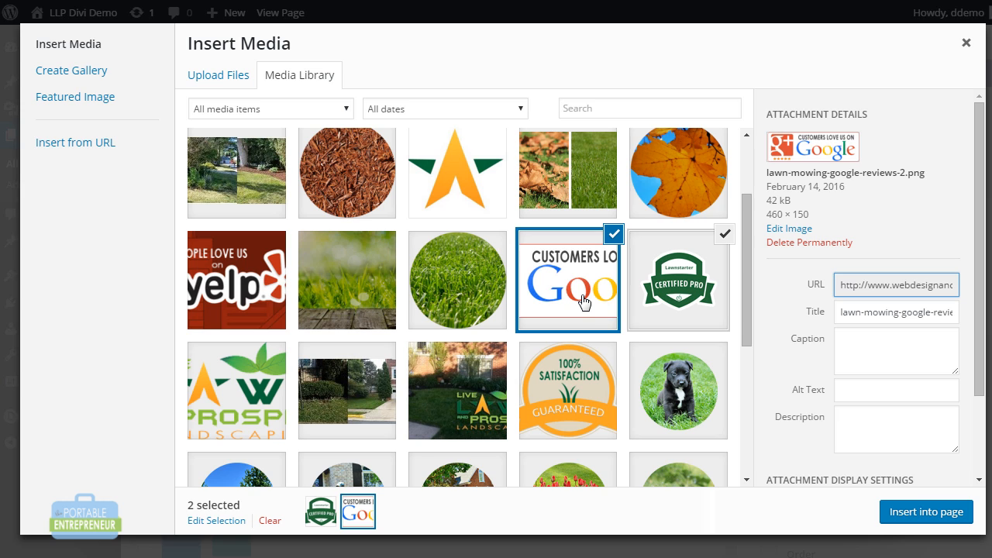
pyautogui.click(660, 285)
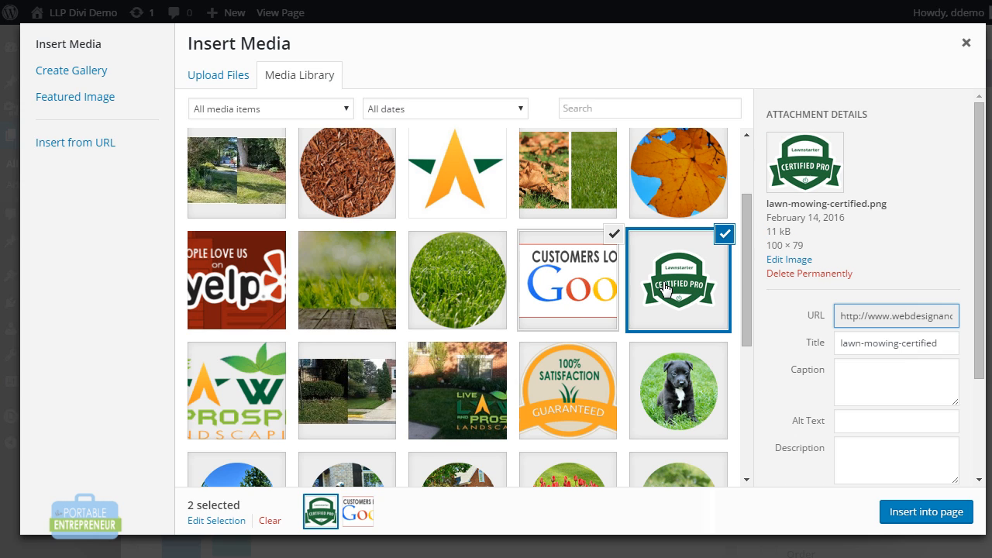
pyautogui.click(210, 256)
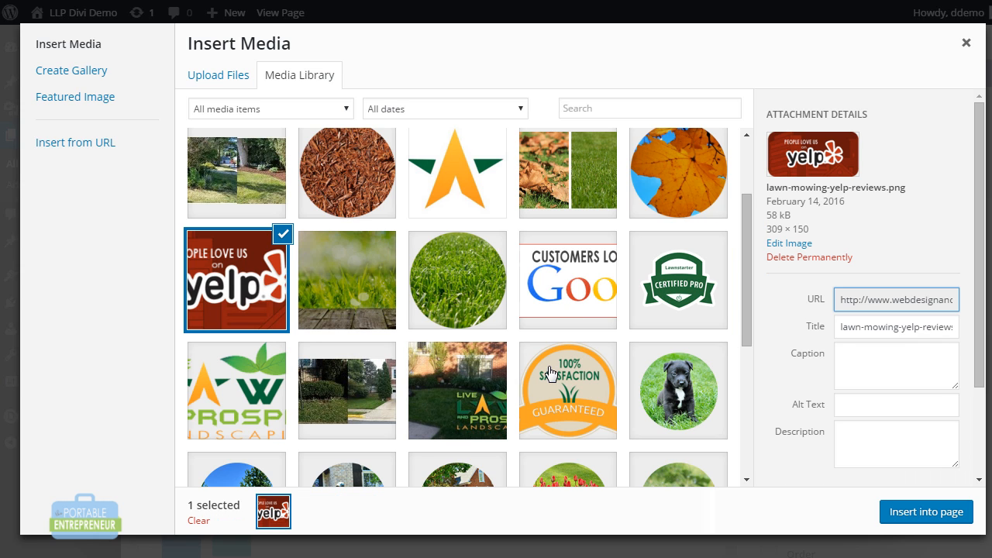
pyautogui.keyDown('ctrl'); pyautogui.click(588, 243); pyautogui.keyUp('ctrl')
pyautogui.keyDown('ctrl'); pyautogui.click(670, 324); pyautogui.keyUp('ctrl')
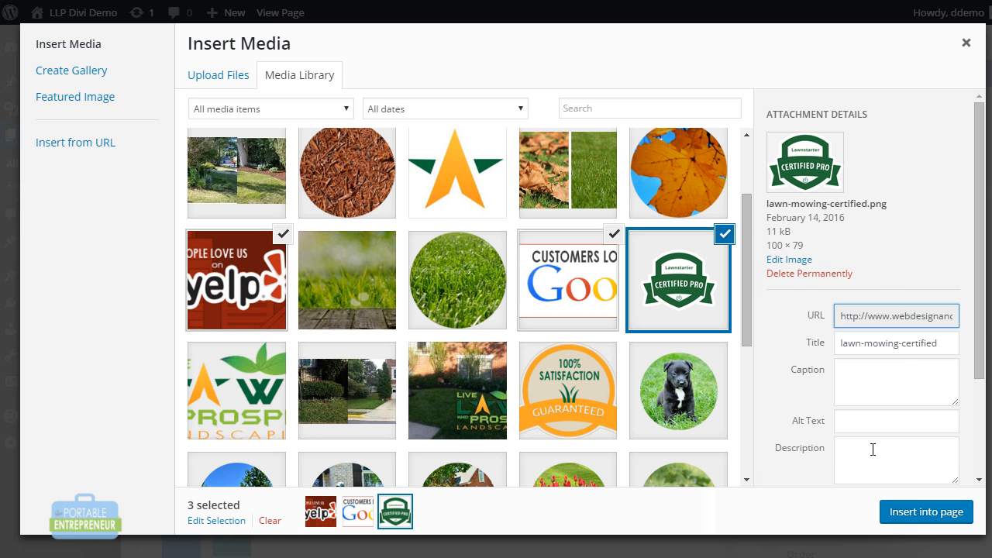
pyautogui.click(899, 509)
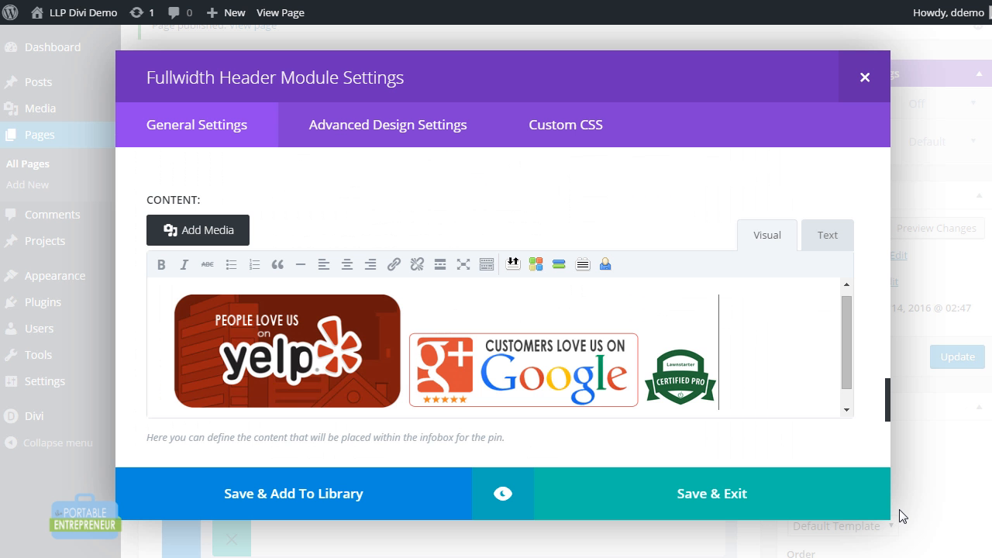
# Shrink the Yelp and Google badges to about the Certified Pro badge's height and move the Certified Pro badge between them
pyautogui.click(376, 356)
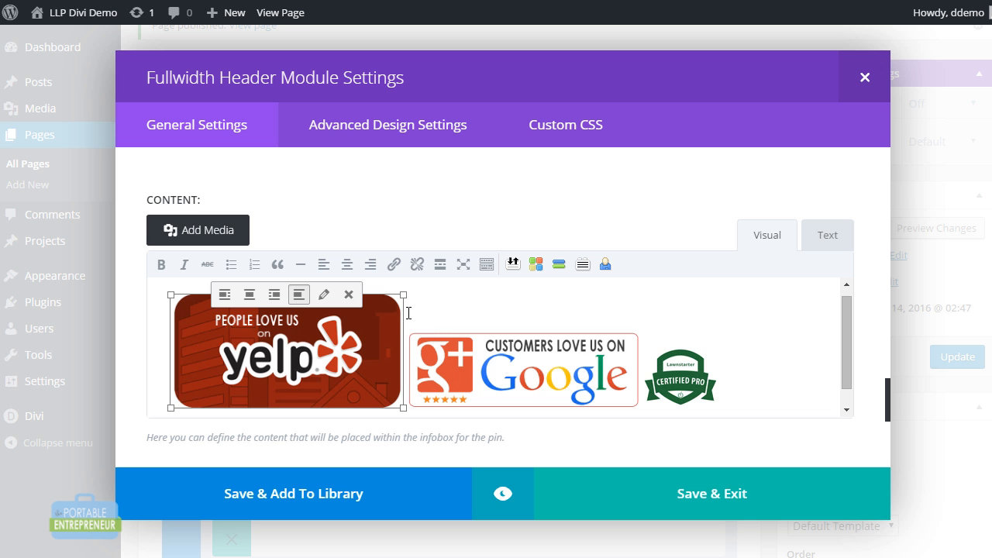
pyautogui.moveTo(410, 301); pyautogui.dragTo(392, 342)
pyautogui.moveTo(317, 375); pyautogui.dragTo(307, 368)
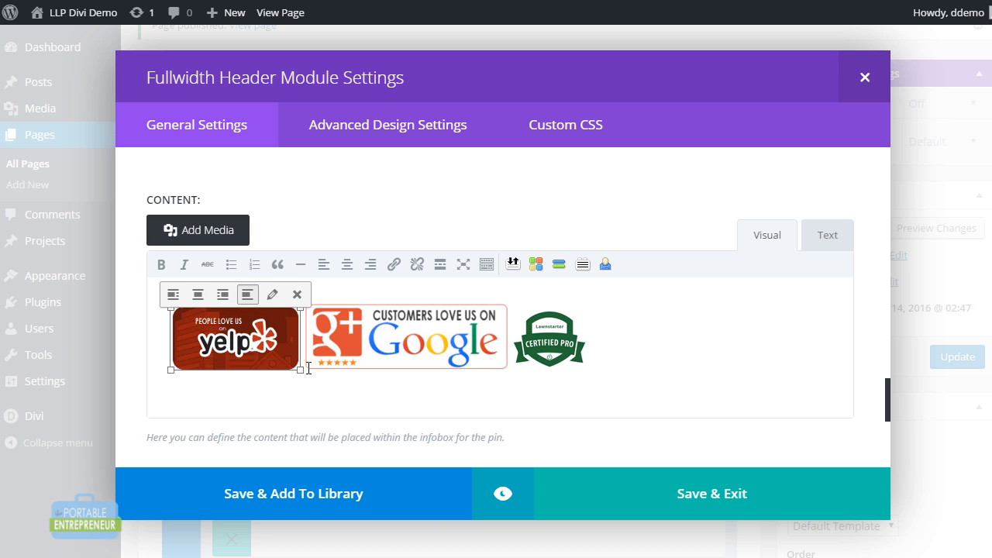
pyautogui.click(341, 363)
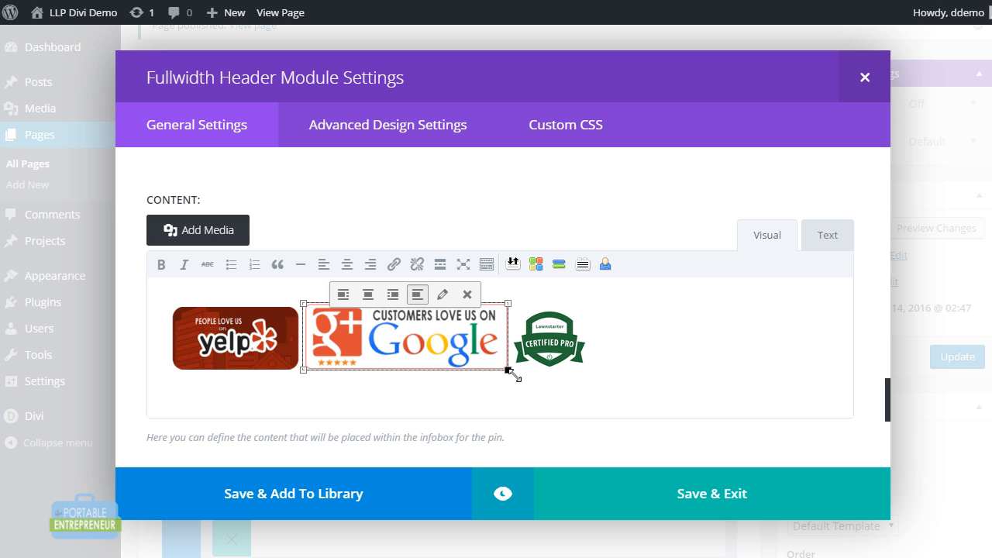
pyautogui.moveTo(508, 370); pyautogui.dragTo(495, 364)
pyautogui.click(557, 341)
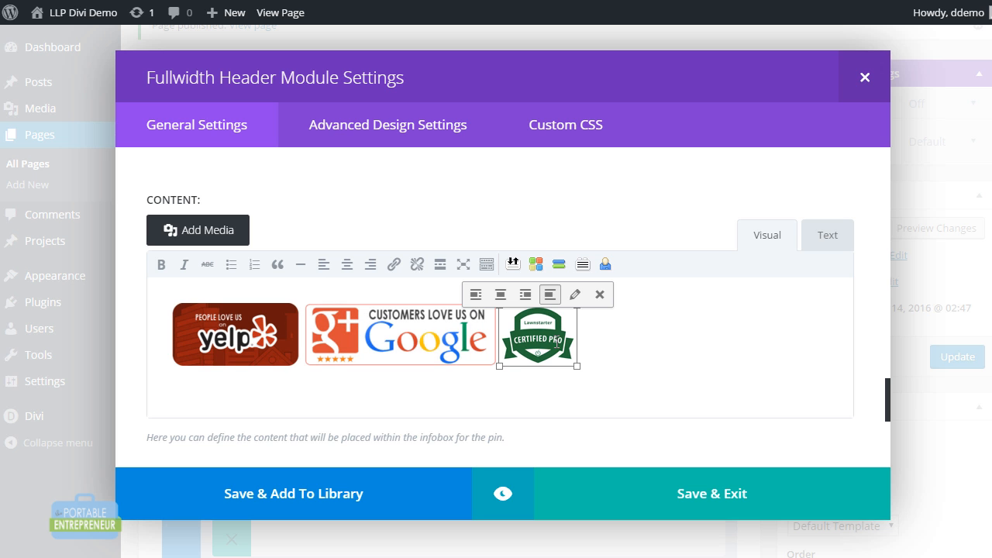
pyautogui.moveTo(556, 342); pyautogui.dragTo(324, 355)
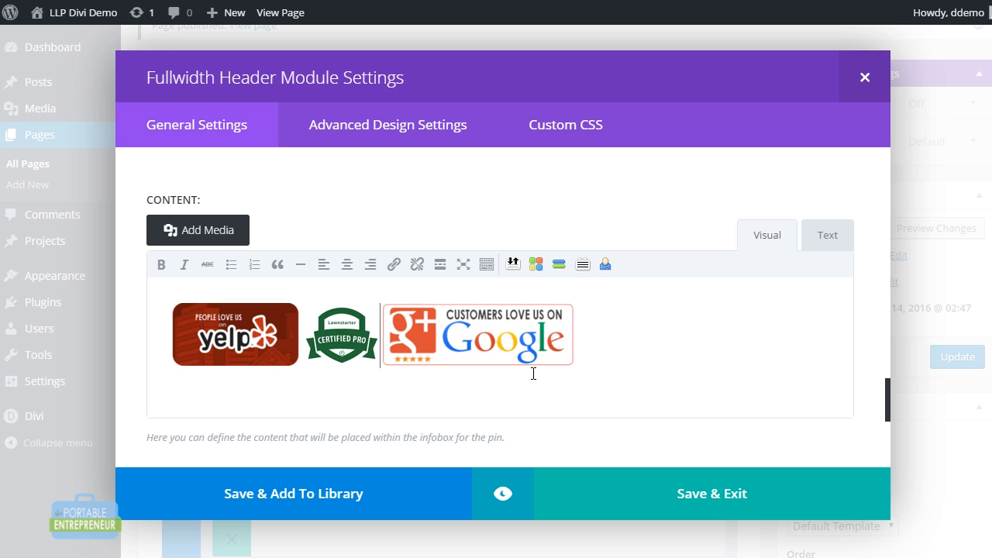
# Add the line "LAWN CARE | LANDSCAPING | LEAF REMOVAL" below the badges, save the module and update the Home page
pyautogui.press('Return')
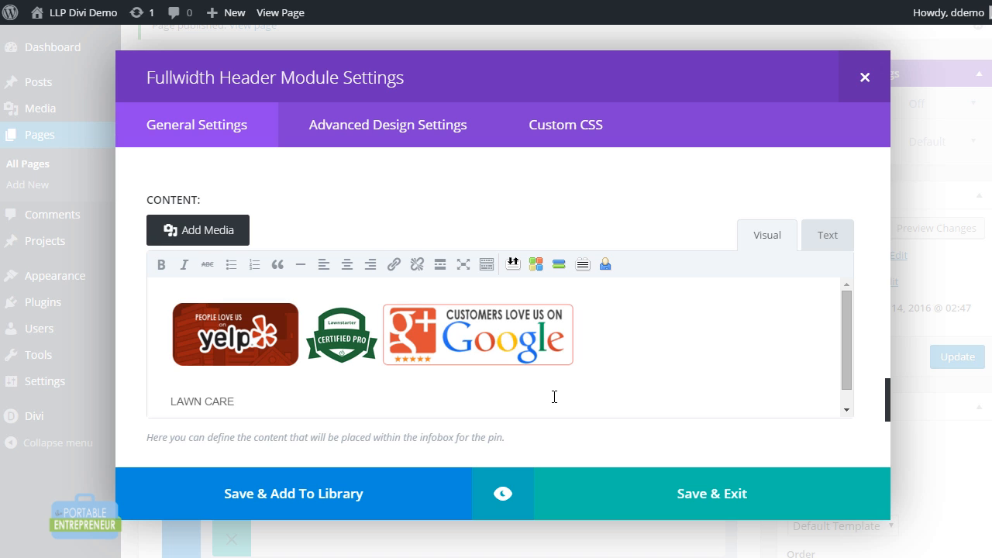
pyautogui.scroll(-3, 901, 442)
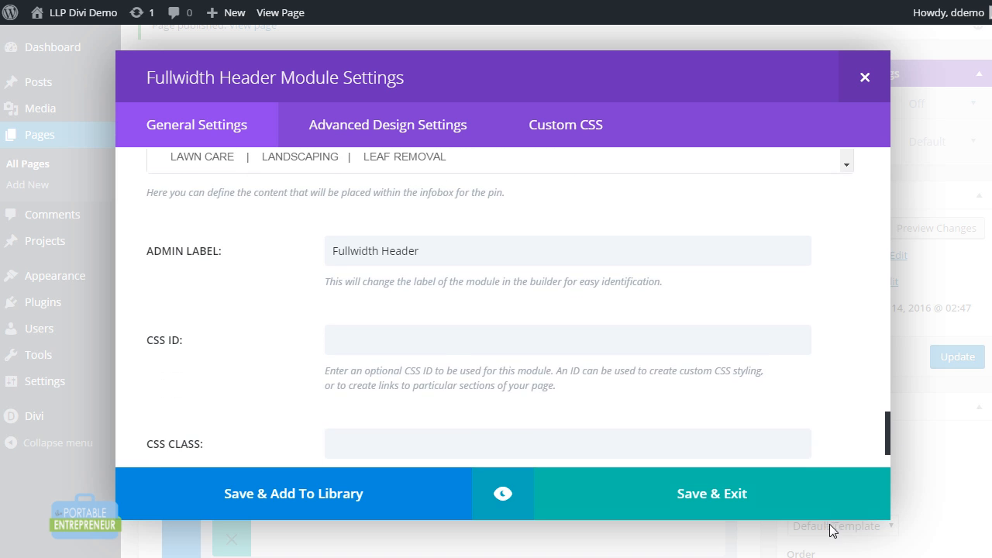
pyautogui.click(814, 504)
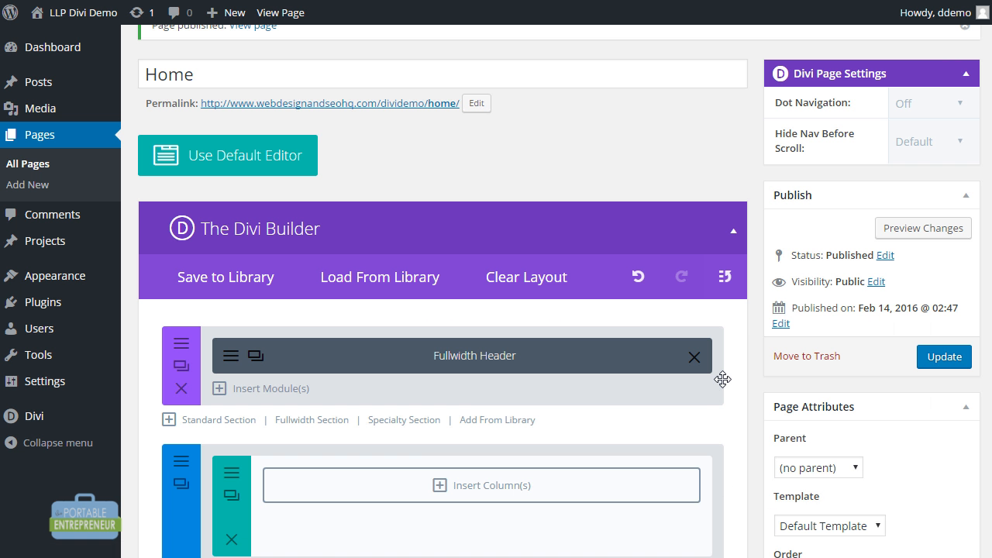
pyautogui.click(939, 361)
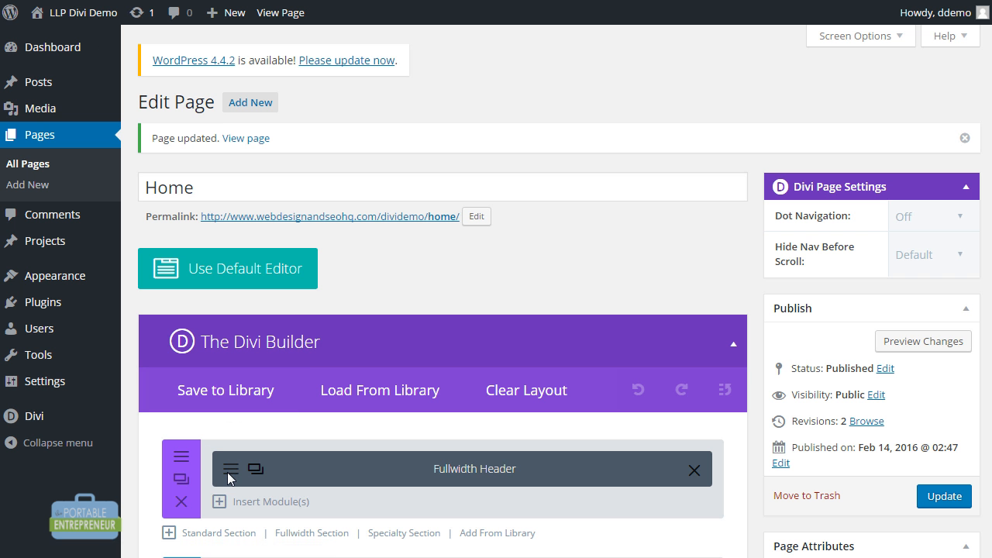
# Set the Fullwidth Header module's text and logo orientation to Center
pyautogui.click(231, 478)
pyautogui.moveTo(887, 170); pyautogui.dragTo(887, 204)
pyautogui.click(470, 264)
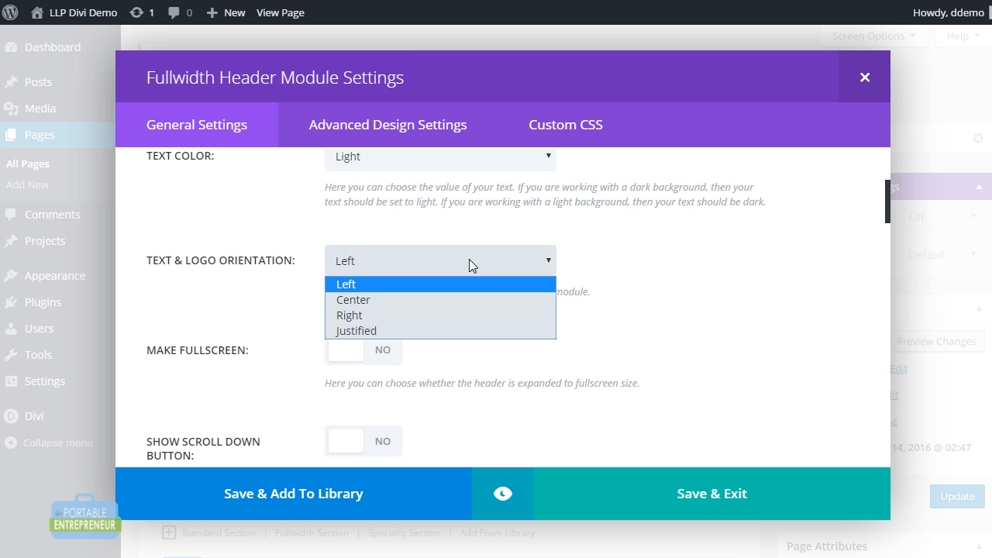
pyautogui.click(465, 301)
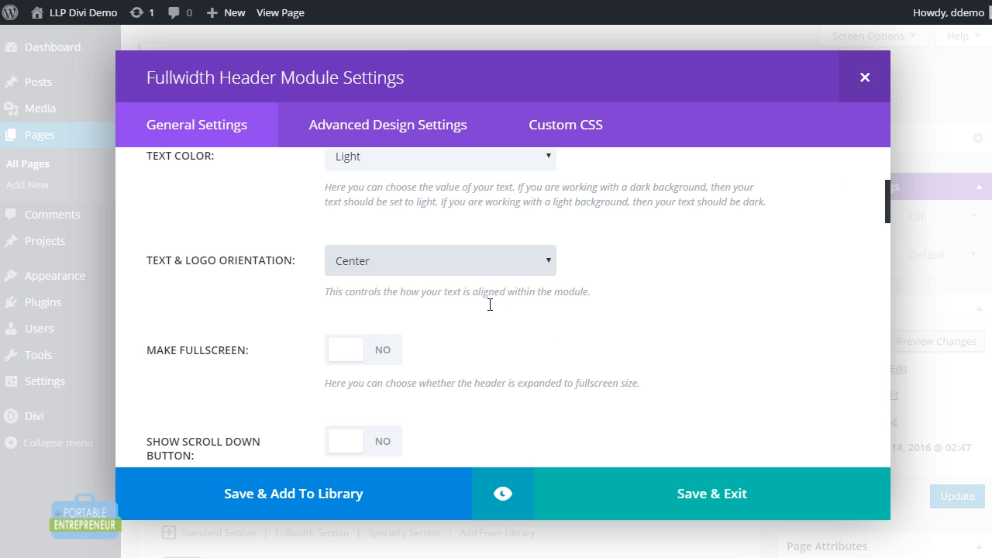
pyautogui.moveTo(889, 211); pyautogui.dragTo(889, 250)
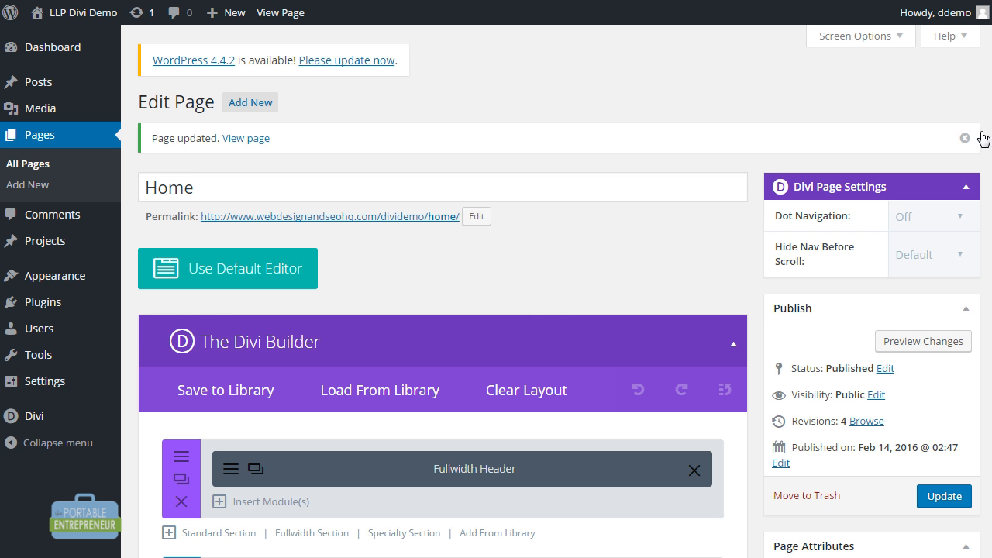
# Adjust the blank-line spacing around the badge row in the header's content, save the module and update the Home page
pyautogui.click(242, 463)
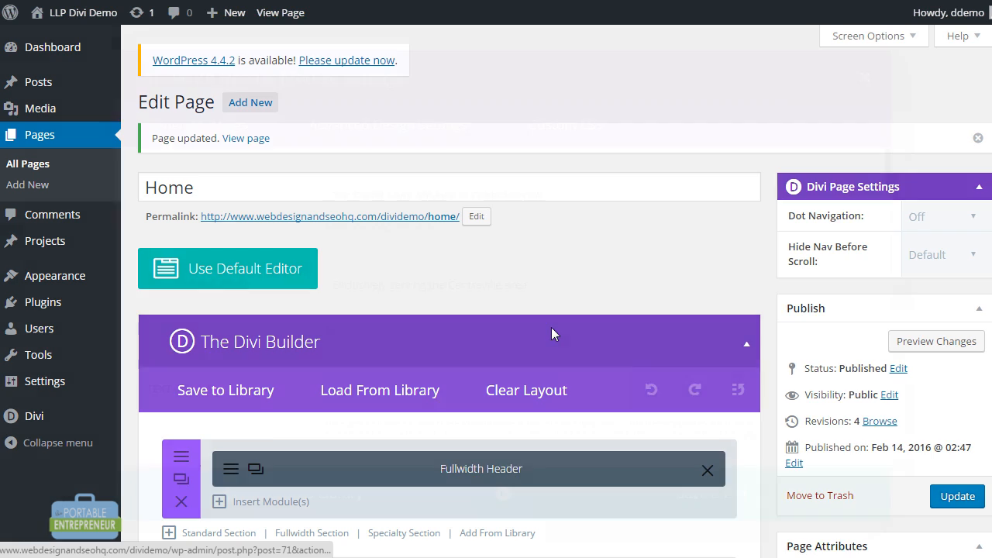
pyautogui.moveTo(891, 177); pyautogui.dragTo(899, 423)
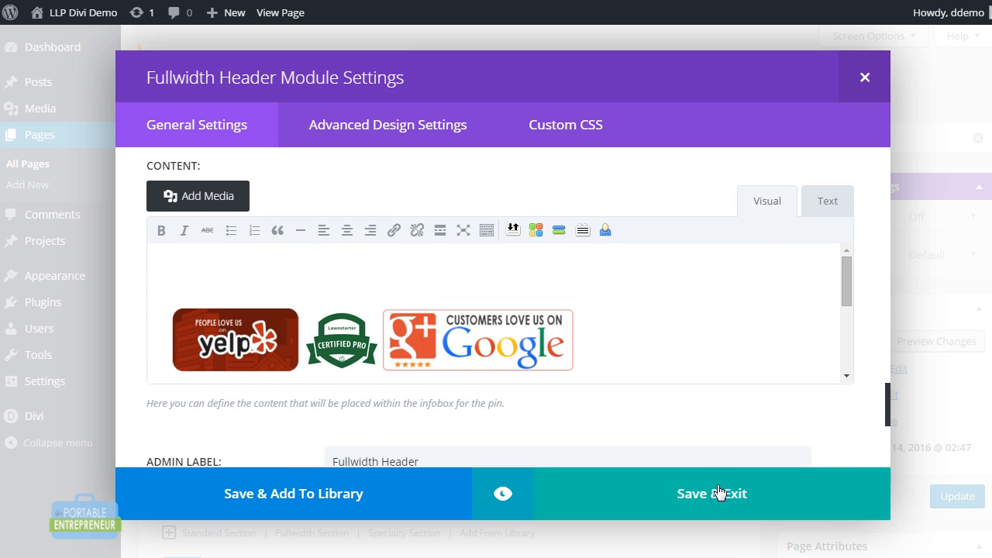
pyautogui.click(659, 494)
pyautogui.click(946, 502)
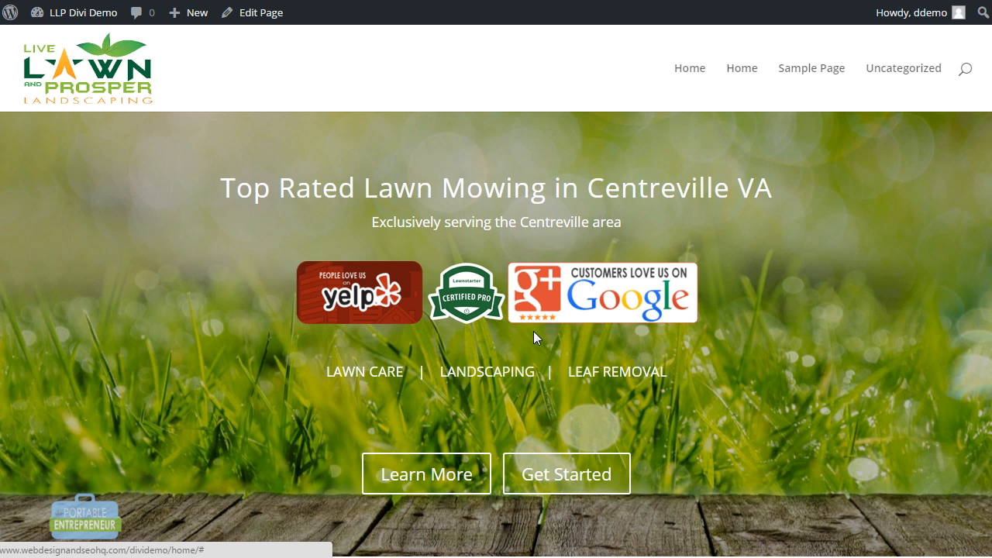
# Open the Buttons Style settings in the Divi theme customizer with the Home page loaded in the preview
pyautogui.hotkey('ctrl', 'Tab')
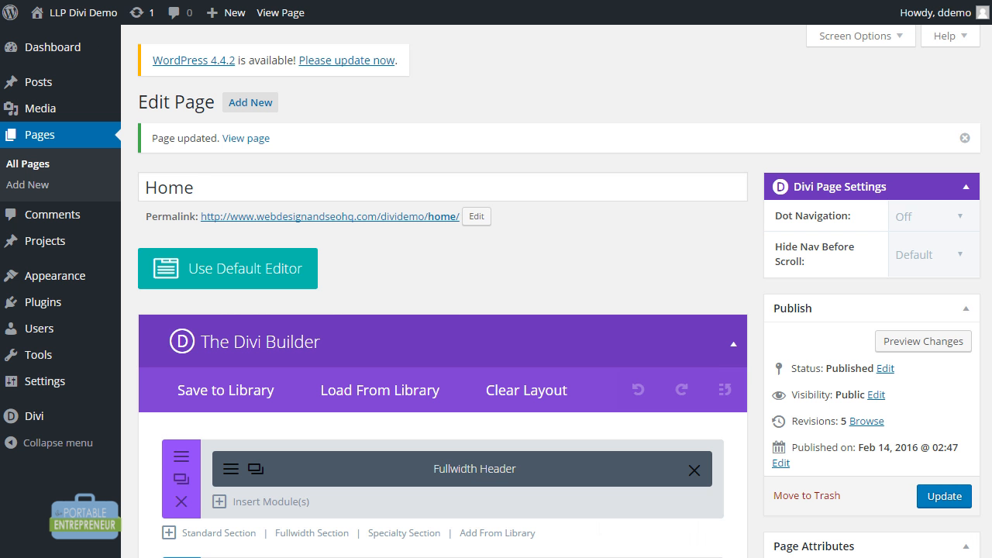
pyautogui.moveTo(82, 424)
pyautogui.click(133, 439)
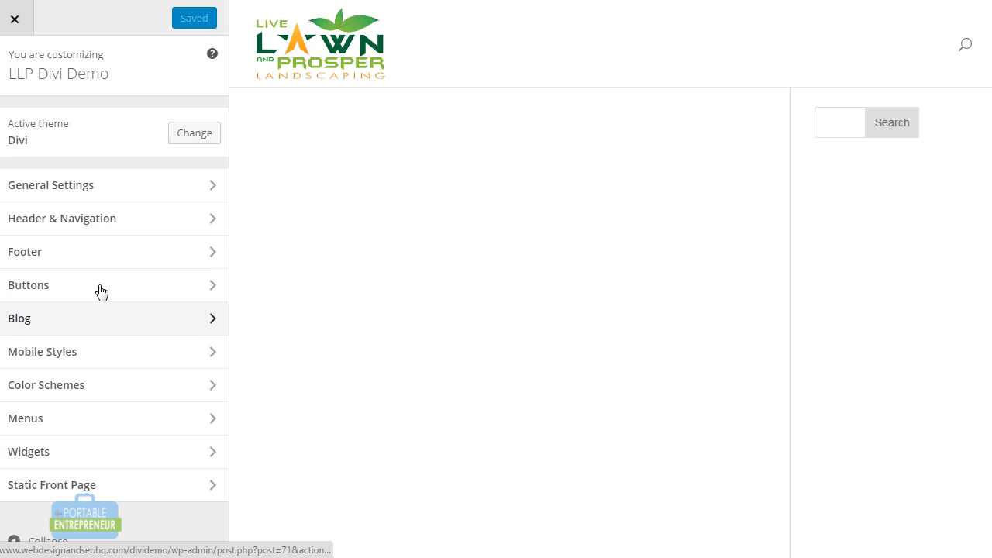
pyautogui.click(98, 289)
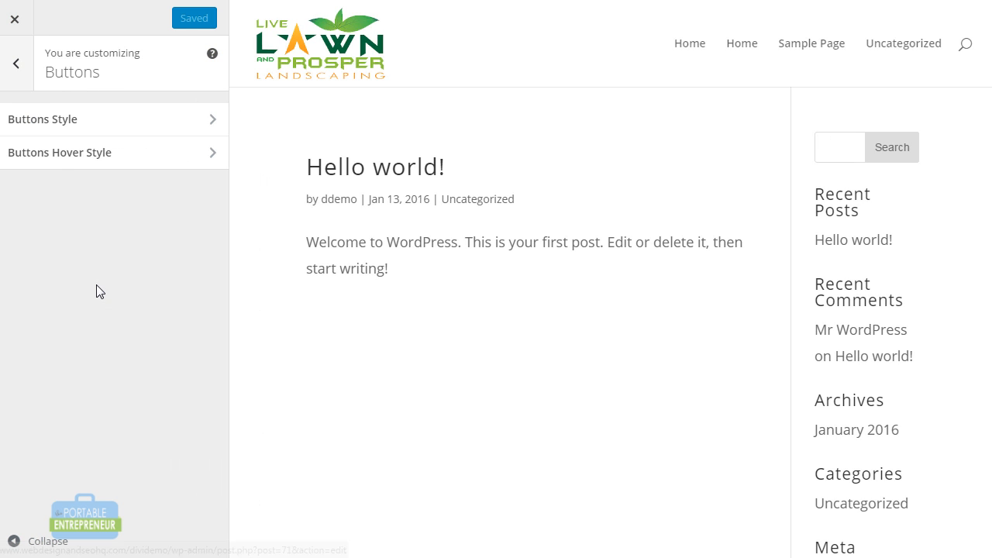
pyautogui.click(741, 53)
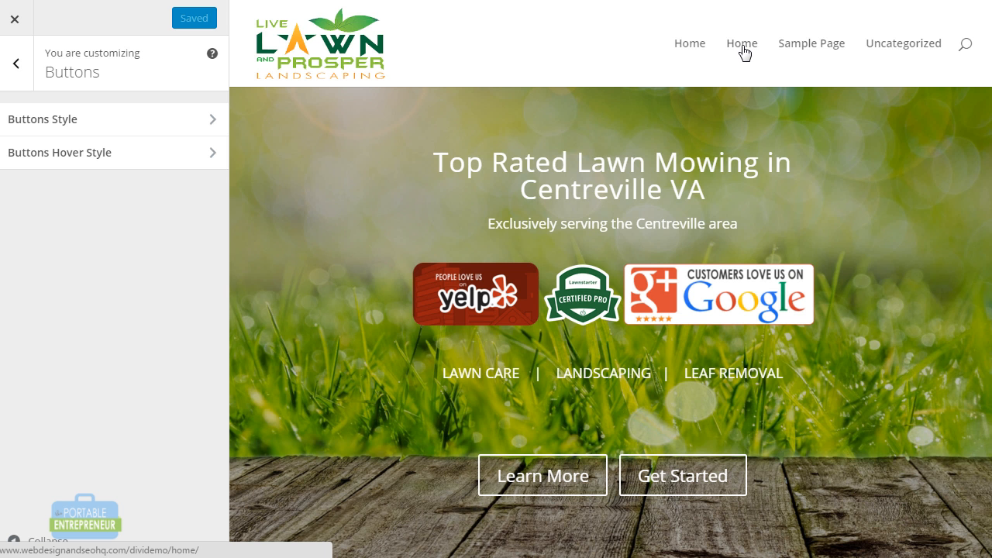
pyautogui.click(120, 121)
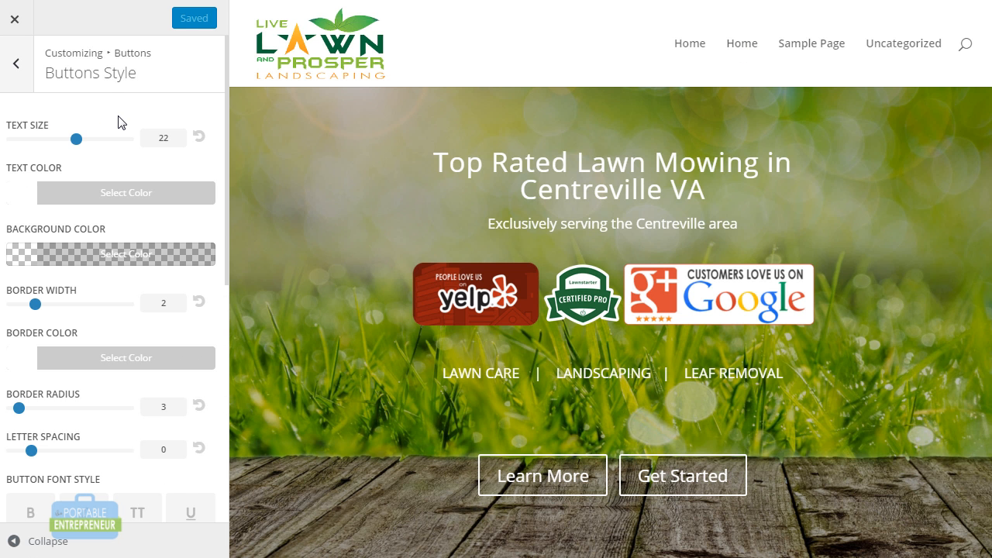
# Set the site's button border width to 3 and the border radius to 0
pyautogui.click(35, 304)
pyautogui.moveTo(34, 305)
pyautogui.mouseDown()
pyautogui.moveTo(82, 308)
pyautogui.moveTo(43, 307)
pyautogui.mouseUp()
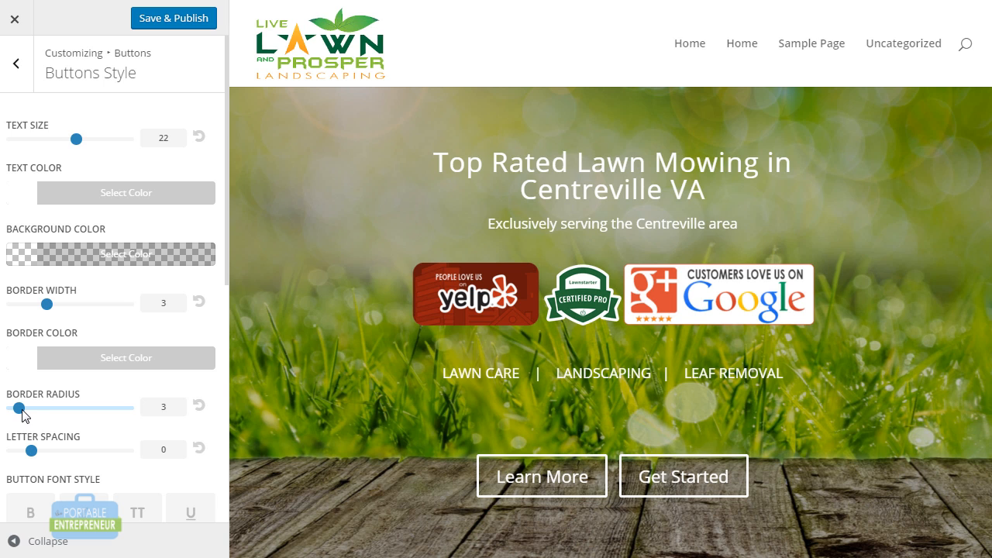
pyautogui.moveTo(21, 419); pyautogui.dragTo(15, 415)
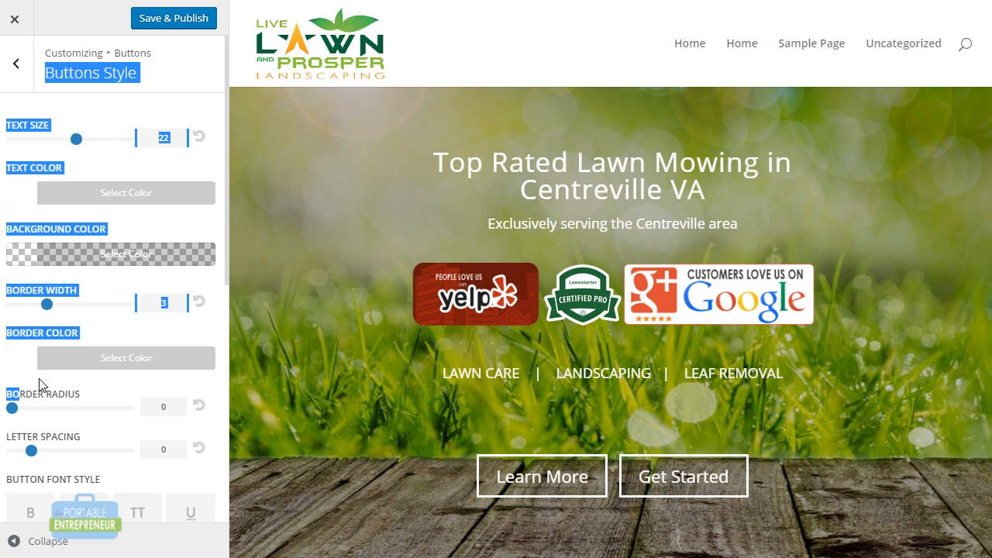
pyautogui.moveTo(40, 380); pyautogui.dragTo(20, 419)
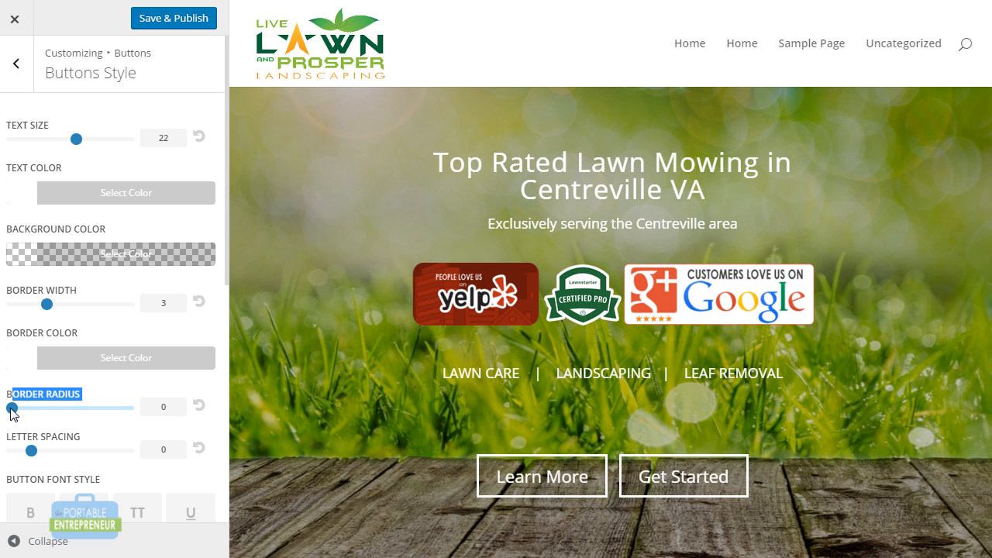
pyautogui.click(95, 403)
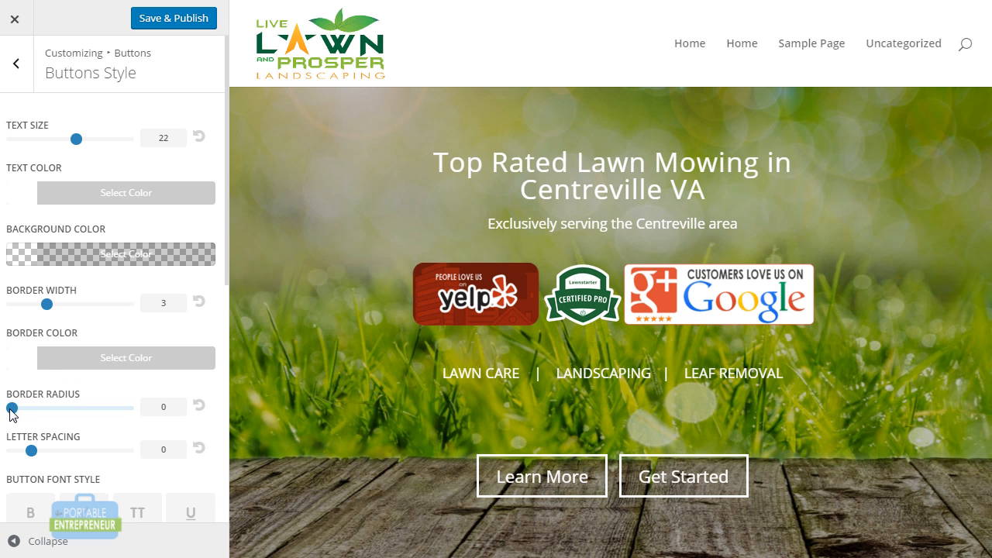
# Set the buttons' border radius to 49 and their letter spacing to 6
pyautogui.moveTo(12, 414); pyautogui.dragTo(143, 415)
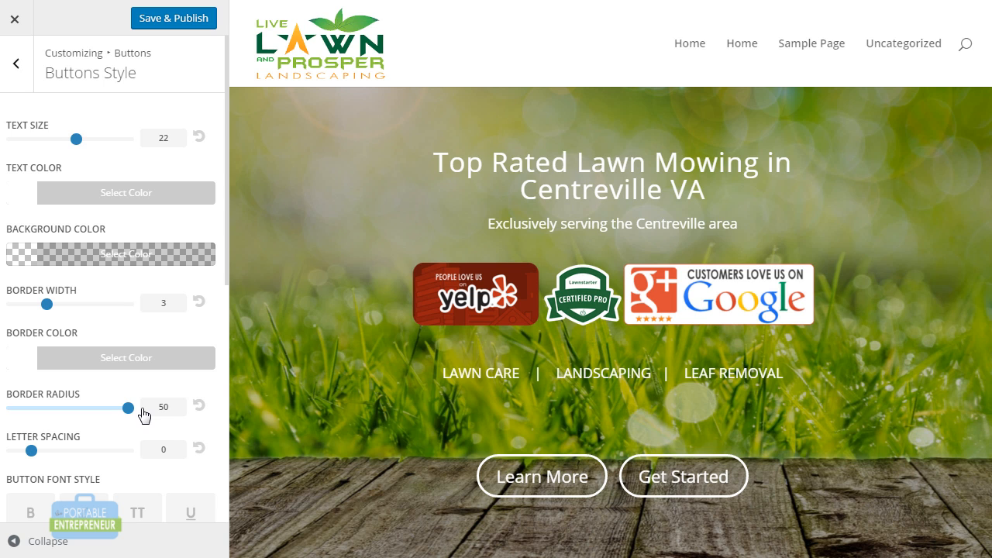
pyautogui.moveTo(130, 414)
pyautogui.mouseDown()
pyautogui.moveTo(40, 416)
pyautogui.moveTo(127, 417)
pyautogui.mouseUp()
pyautogui.moveTo(37, 451); pyautogui.dragTo(44, 455)
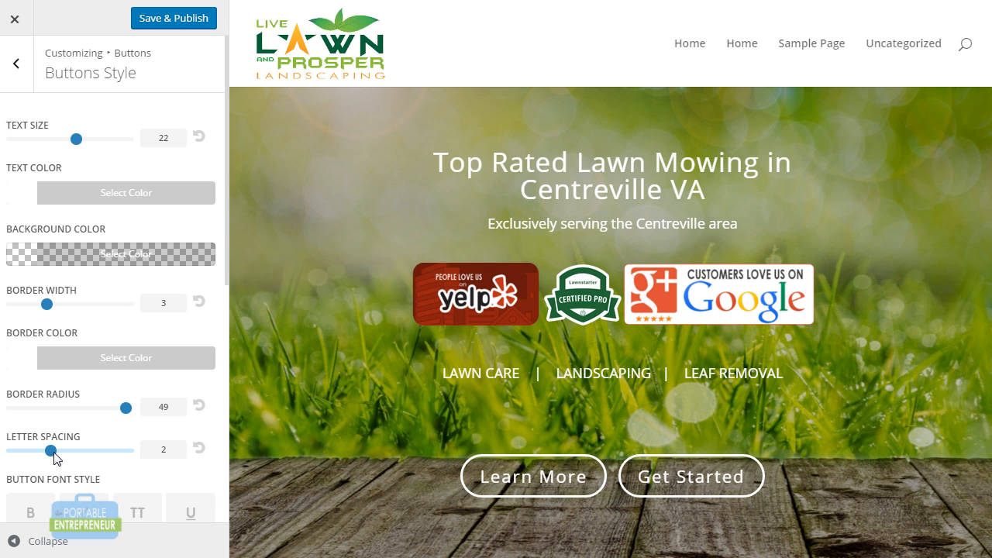
pyautogui.moveTo(54, 458); pyautogui.dragTo(73, 457)
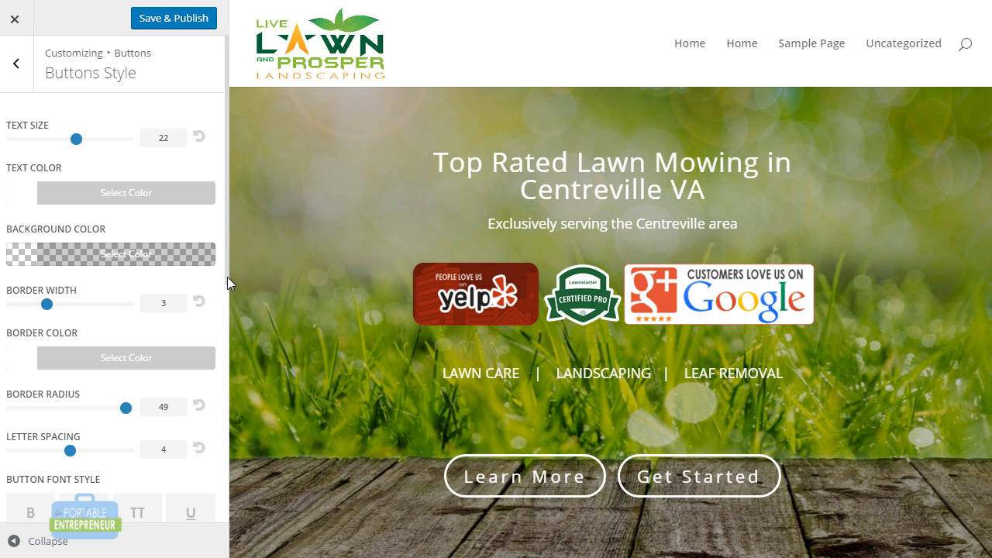
pyautogui.moveTo(70, 455); pyautogui.dragTo(89, 454)
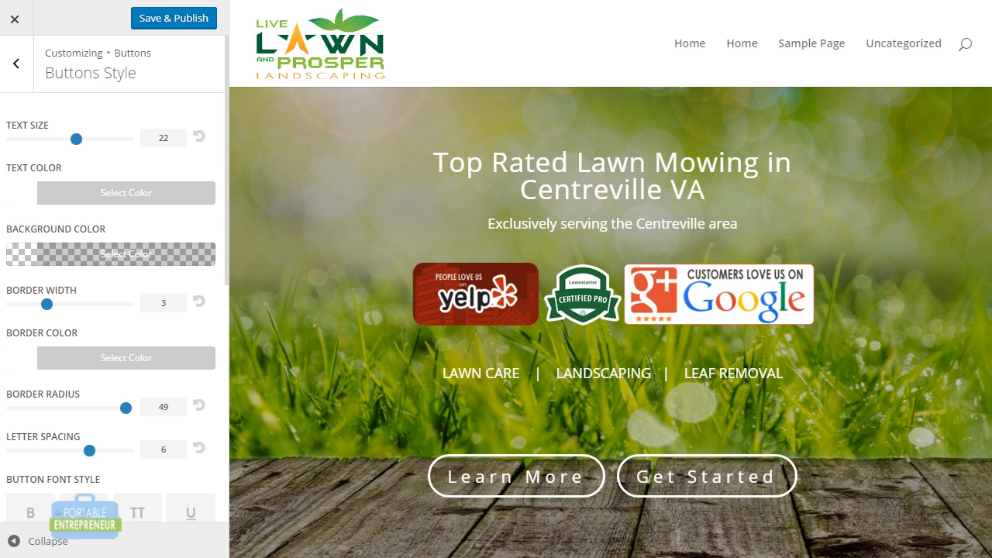
# Try the bold font style on the buttons and turn it off again
pyautogui.moveTo(226, 178); pyautogui.dragTo(236, 300)
pyautogui.click(33, 293)
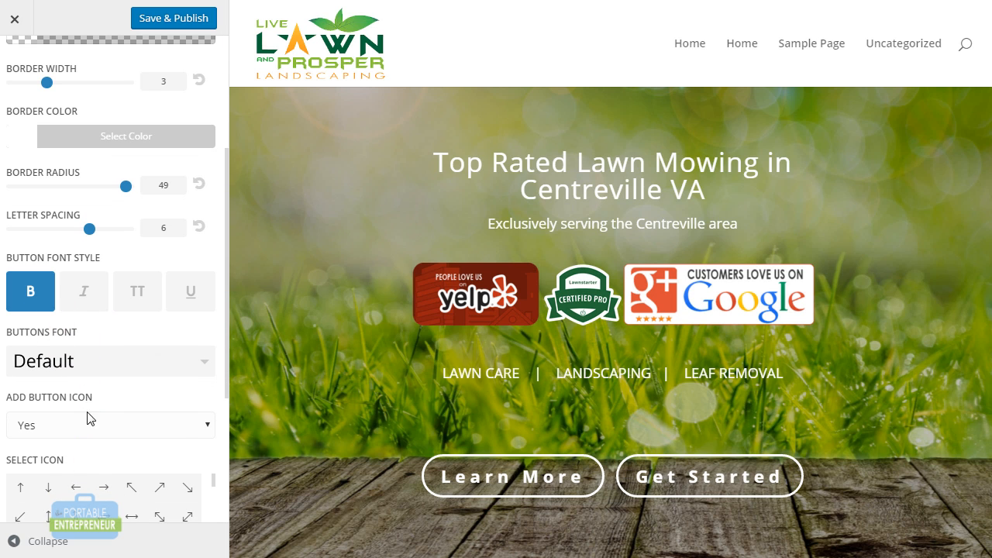
pyautogui.click(94, 430)
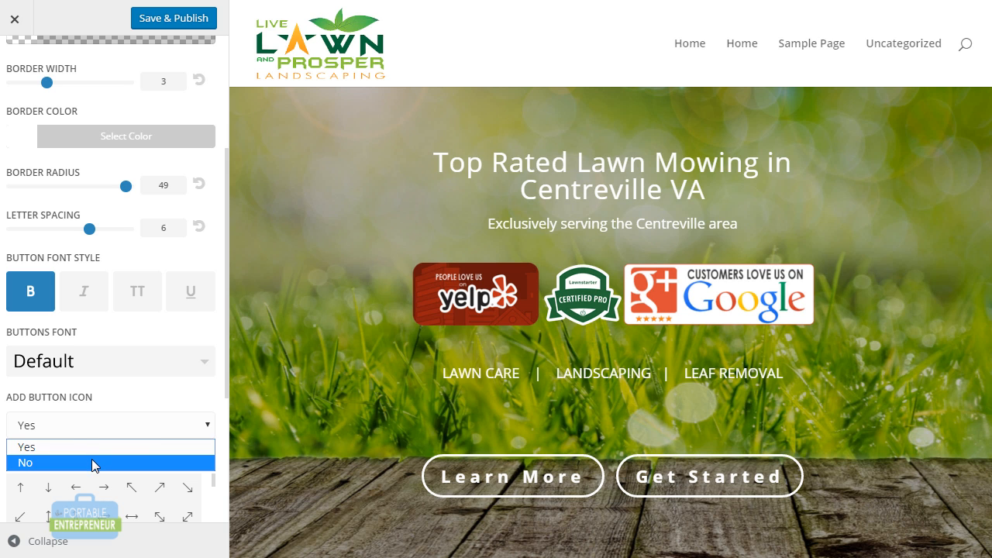
pyautogui.moveTo(227, 348)
pyautogui.mouseDown()
pyautogui.moveTo(231, 339)
pyautogui.moveTo(228, 359)
pyautogui.mouseUp()
pyautogui.click(31, 278)
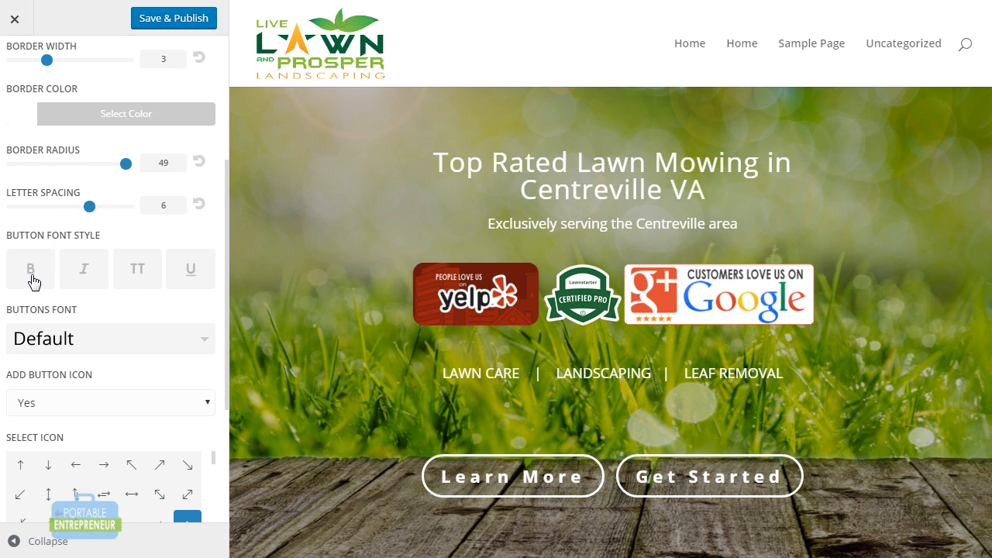
# Try Arimo and Bevan as the buttons font, and set it to Abel
pyautogui.click(82, 341)
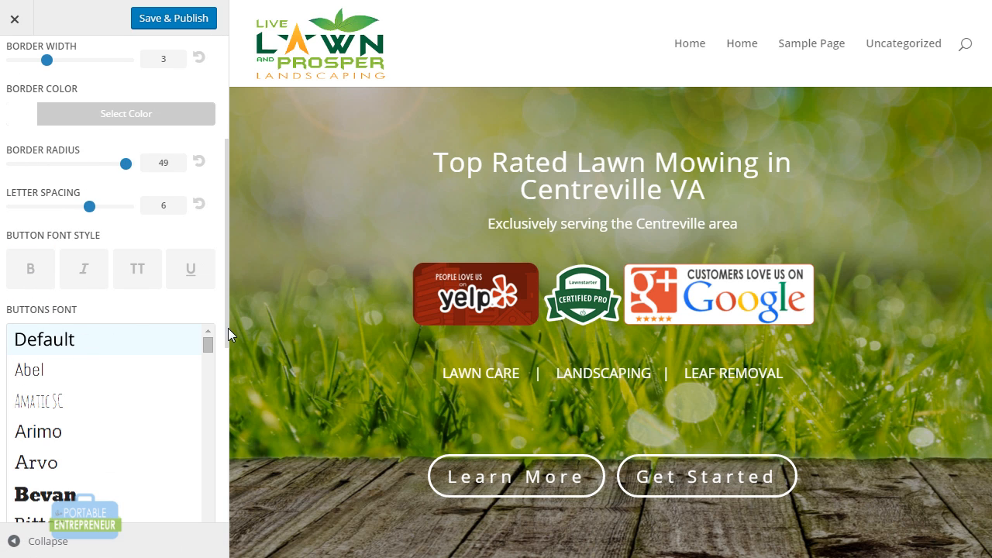
pyautogui.click(115, 434)
pyautogui.click(73, 349)
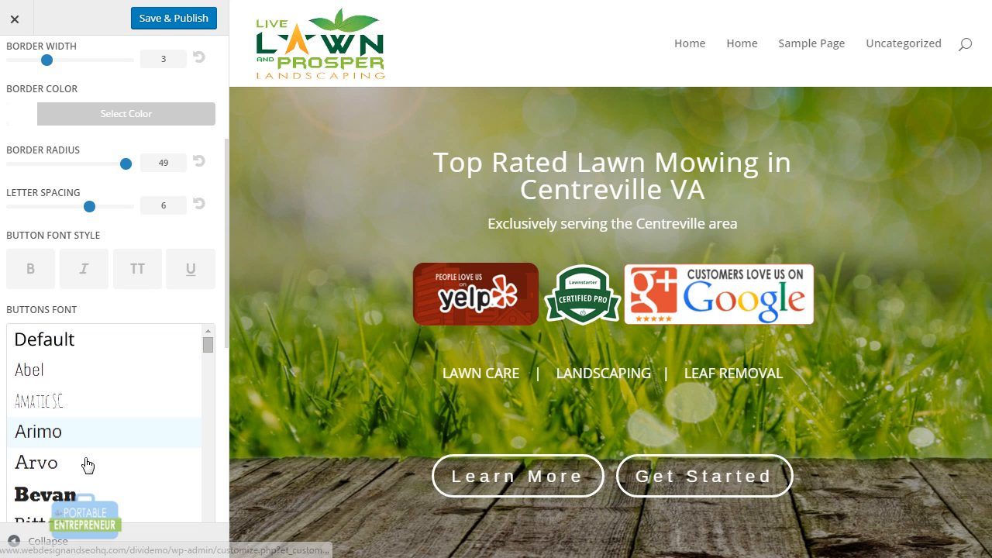
pyautogui.click(97, 500)
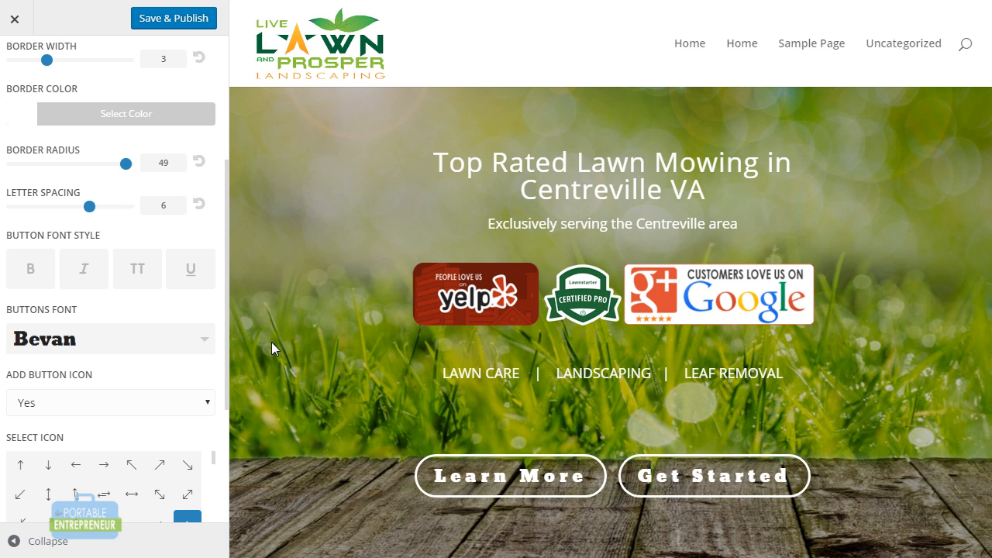
pyautogui.click(159, 353)
pyautogui.click(133, 377)
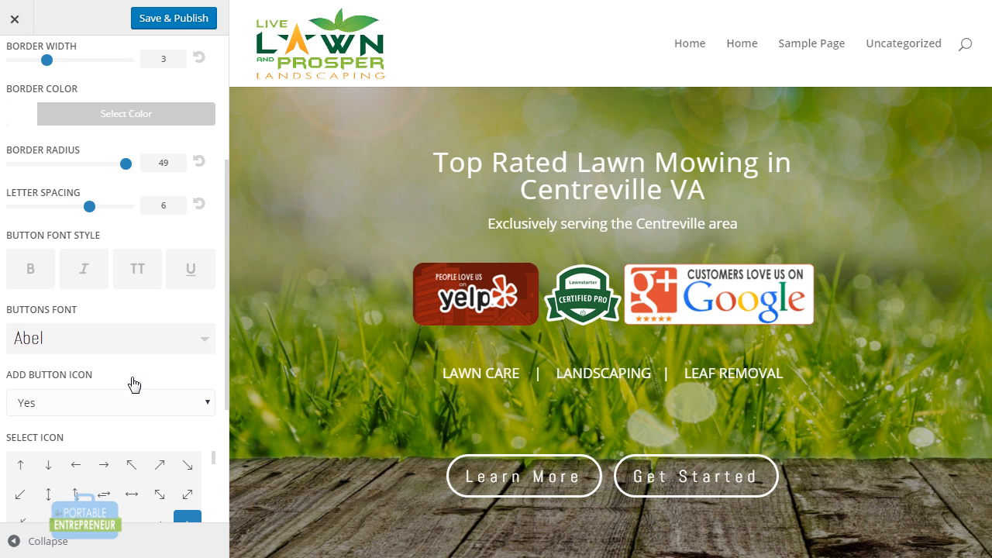
# Choose the circled right-pointing chevron as the button icon
pyautogui.scroll(-3, 188, 294)
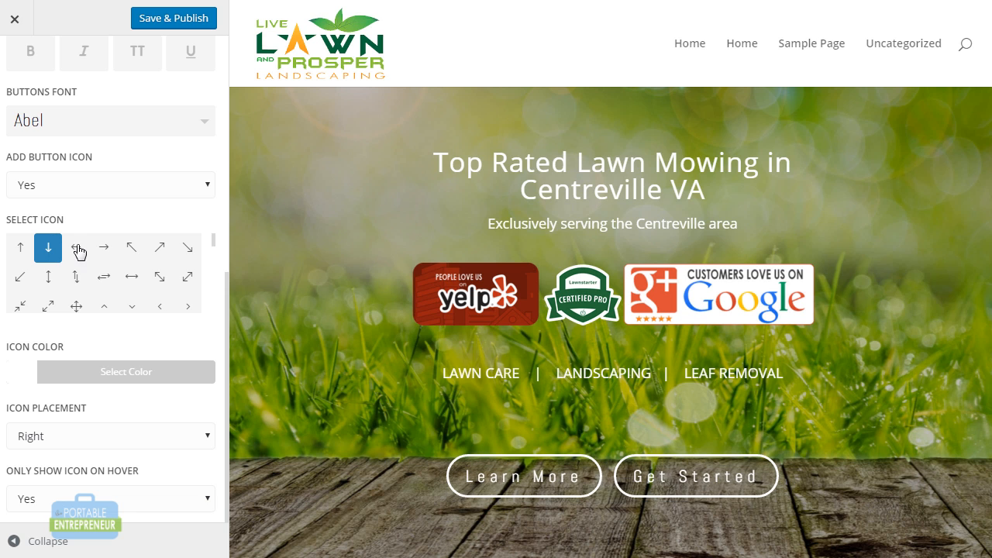
pyautogui.scroll(-3, 217, 248)
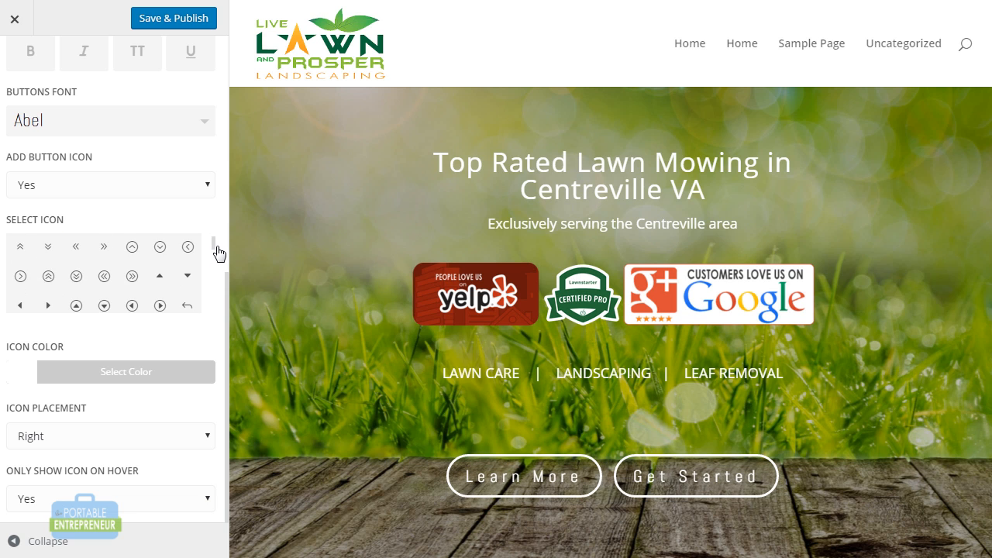
pyautogui.scroll(1, 218, 251)
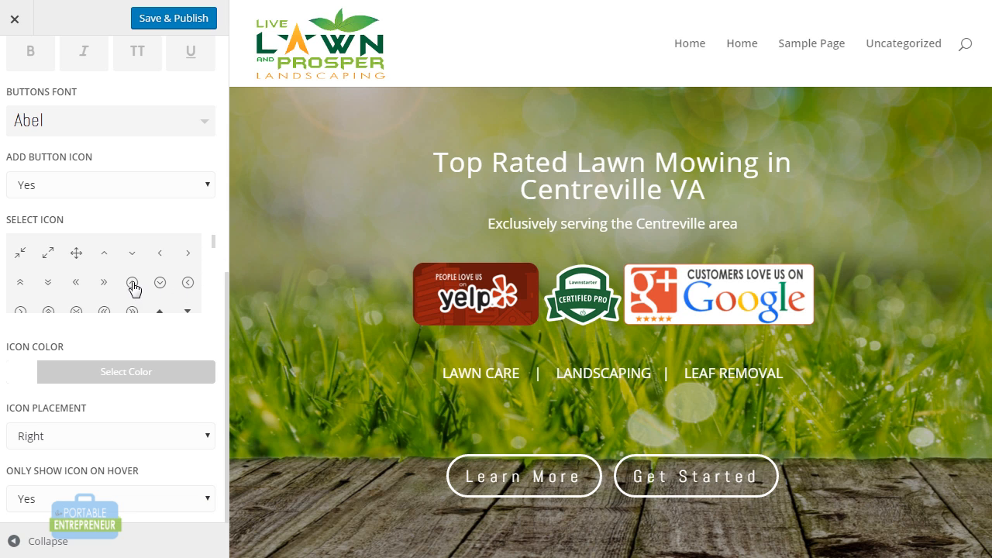
pyautogui.click(23, 313)
# Set Only Show Icon On Hover to No, keeping the icon placement on Right, and publish the button style
pyautogui.click(158, 442)
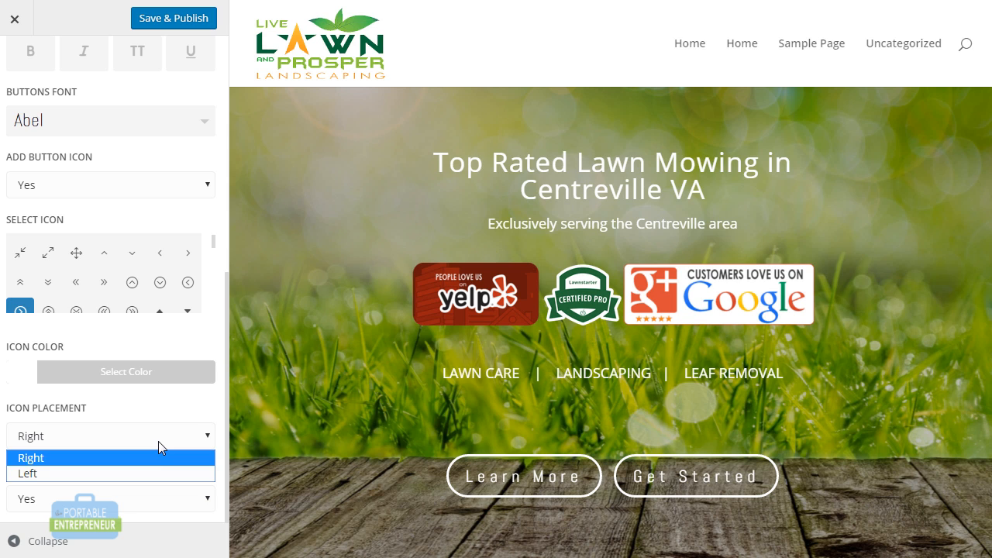
pyautogui.click(156, 501)
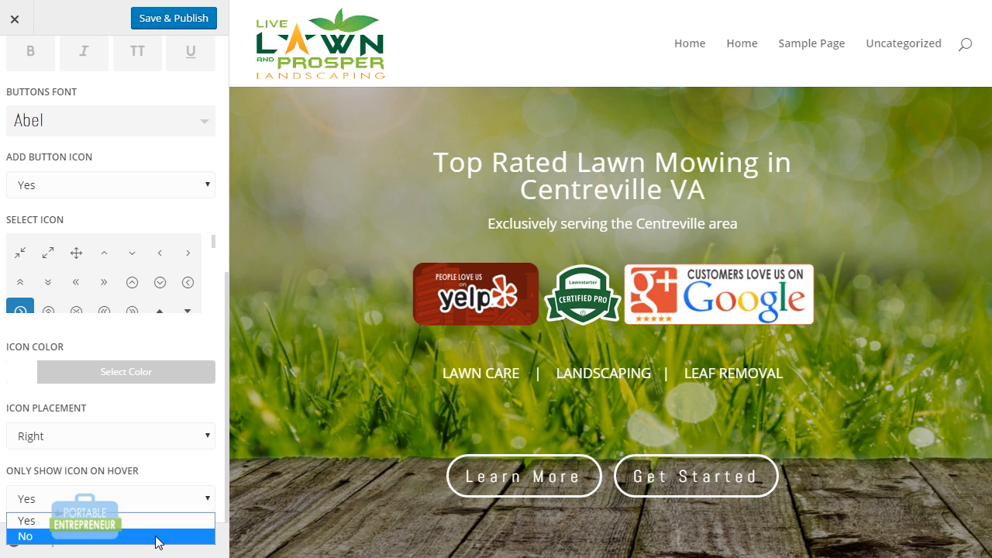
pyautogui.click(157, 537)
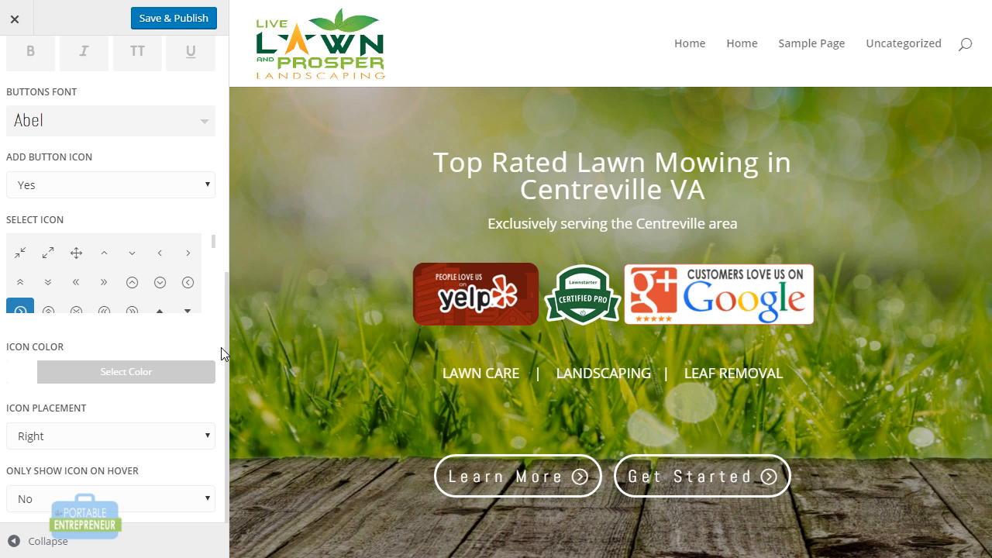
pyautogui.click(169, 19)
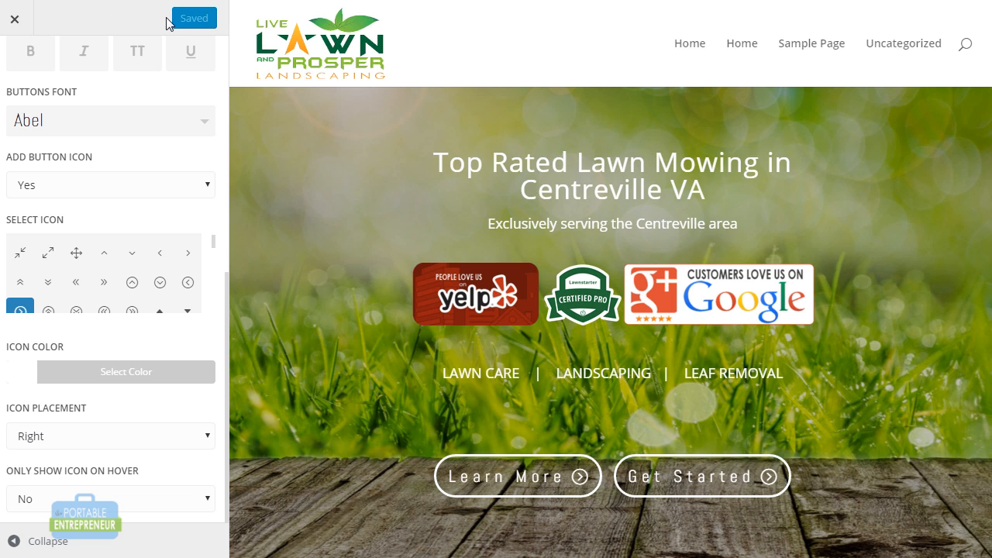
# Open the Buttons Hover Style settings and load the Home page with the two header buttons in the preview
pyautogui.click(21, 22)
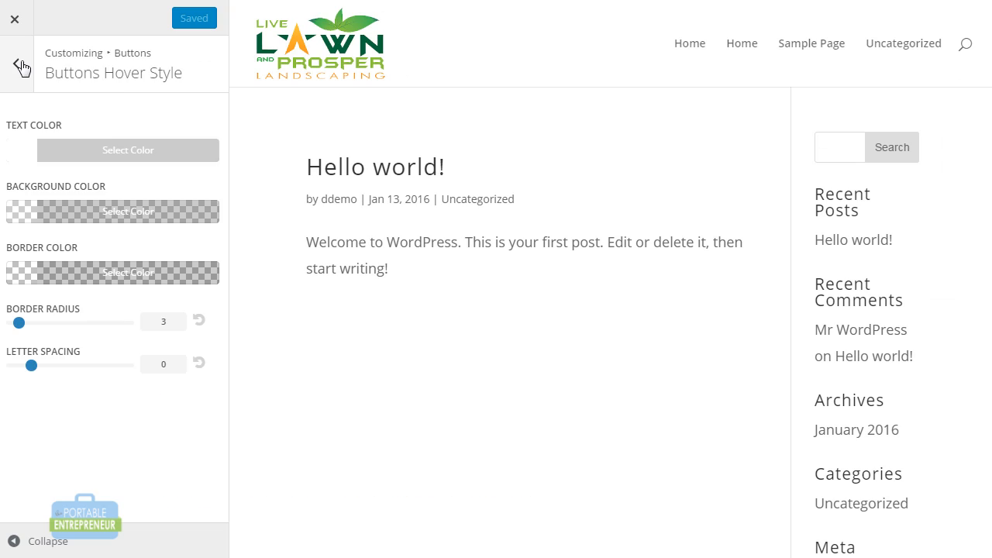
pyautogui.click(18, 67)
pyautogui.click(47, 153)
pyautogui.click(746, 50)
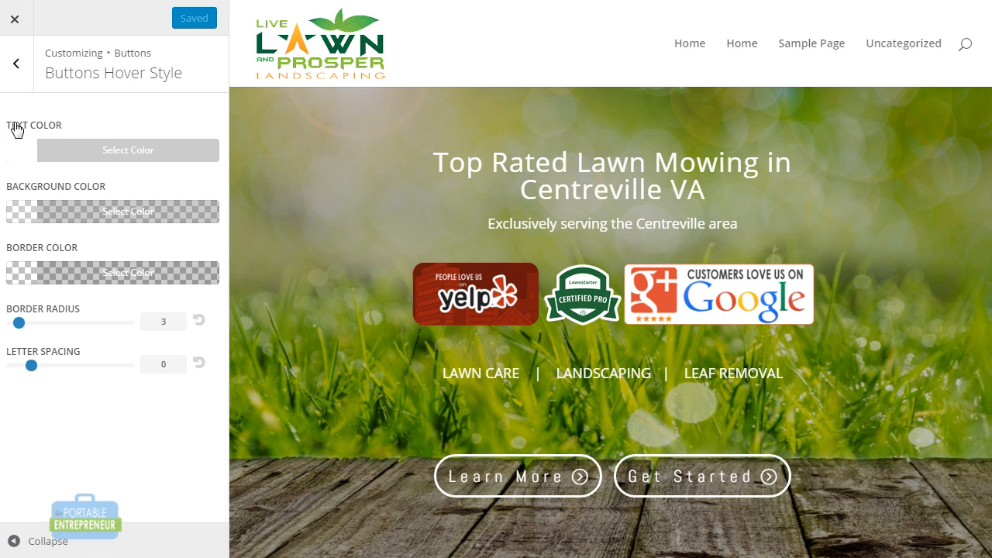
# Set the buttons' hover background color to the orange swatch, rgb 221,153,51, and raise its opacity to mostly opaque
pyautogui.click(26, 223)
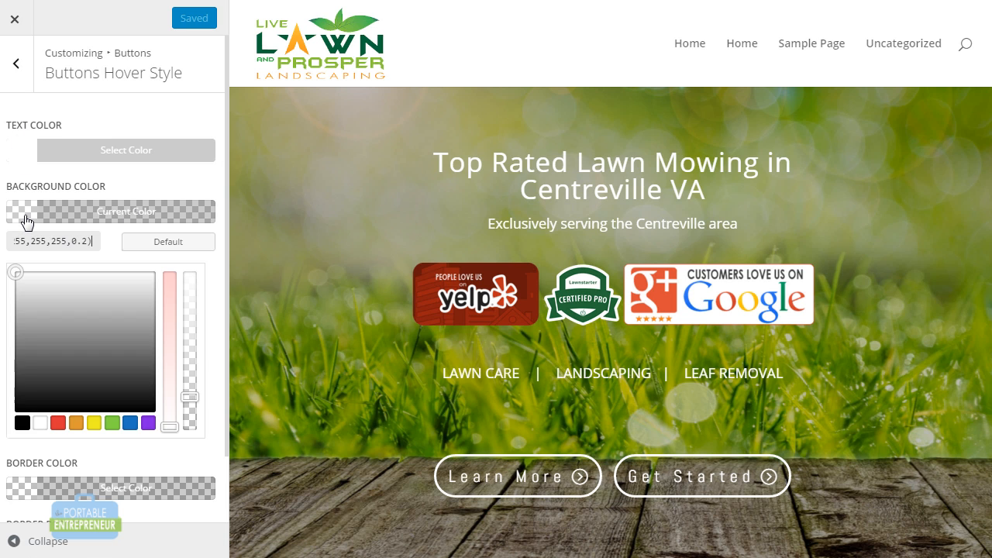
pyautogui.click(82, 424)
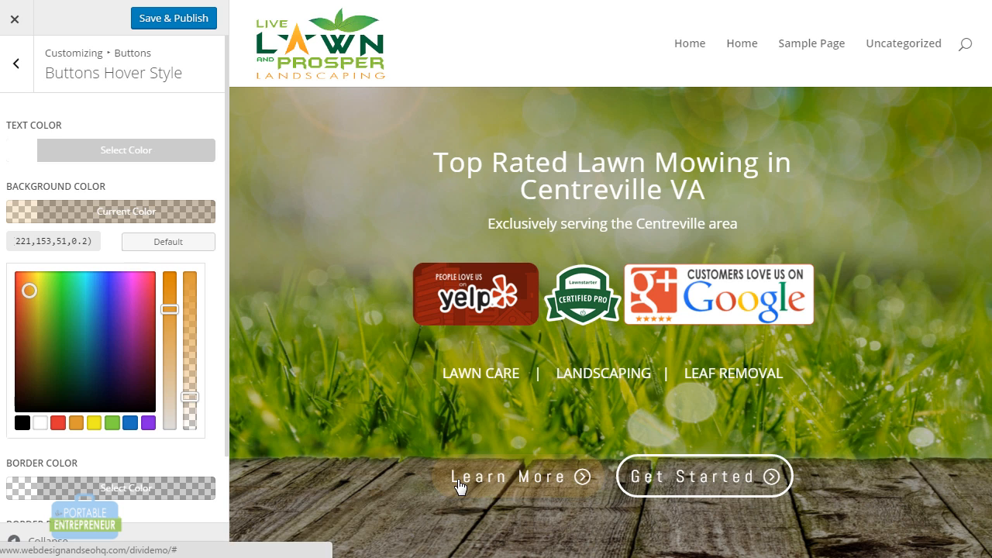
pyautogui.click(196, 405)
pyautogui.moveTo(195, 406); pyautogui.dragTo(194, 305)
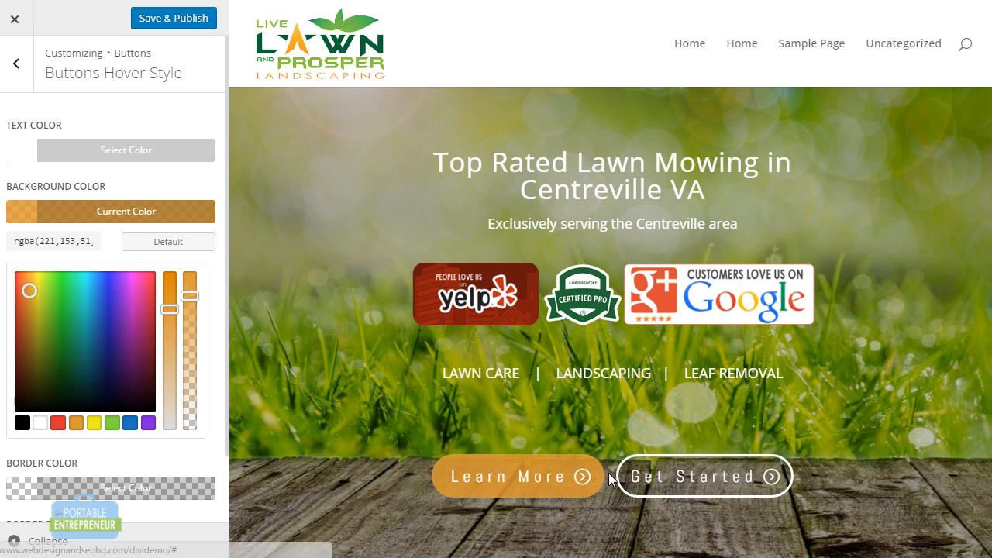
pyautogui.click(227, 287)
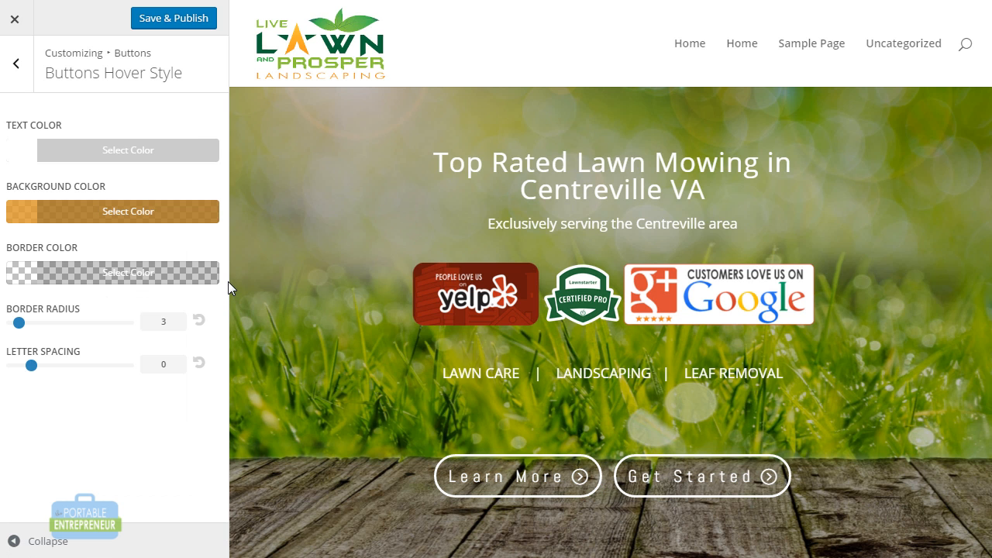
# Set the buttons' hover border radius to 16, then publish the hover style and close the customizer
pyautogui.moveTo(19, 323); pyautogui.dragTo(48, 323)
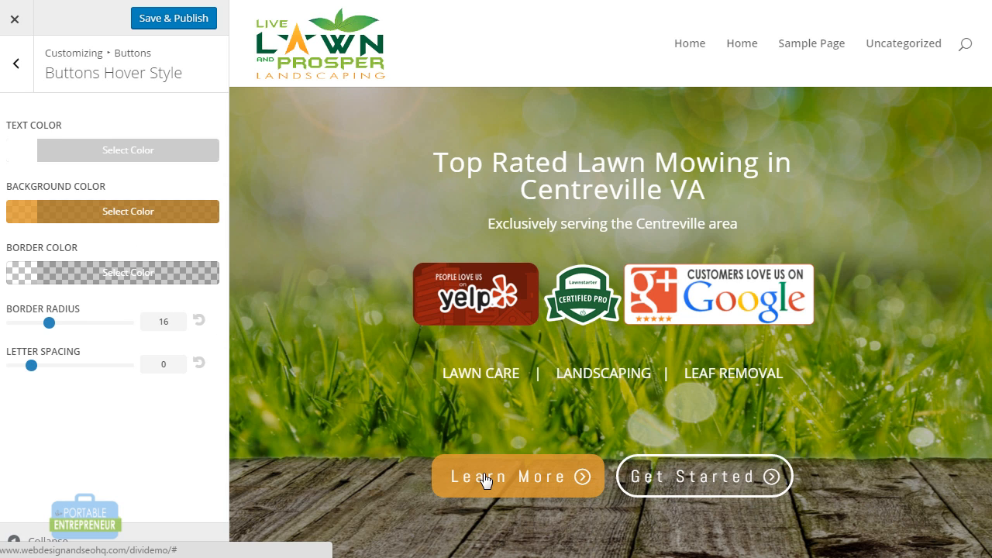
pyautogui.click(169, 20)
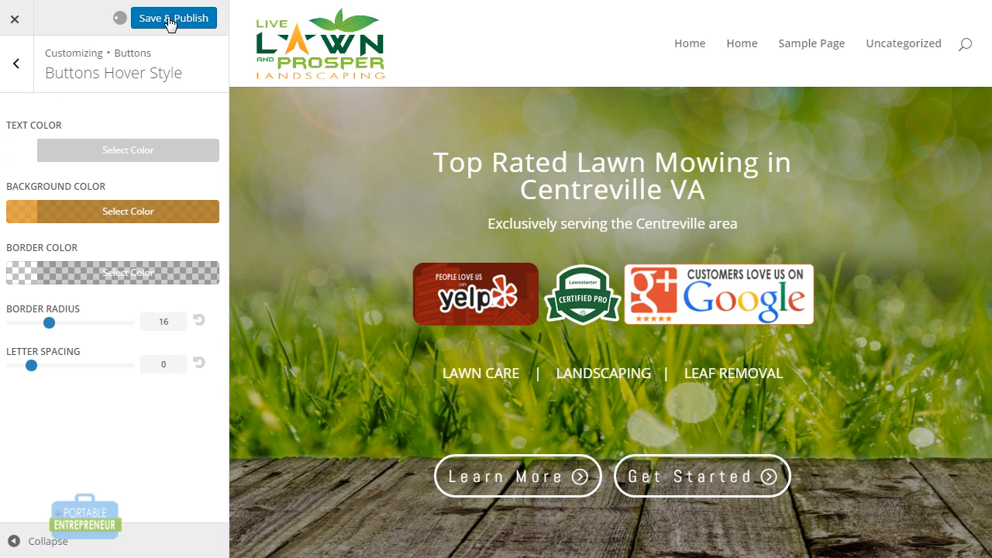
pyautogui.click(16, 21)
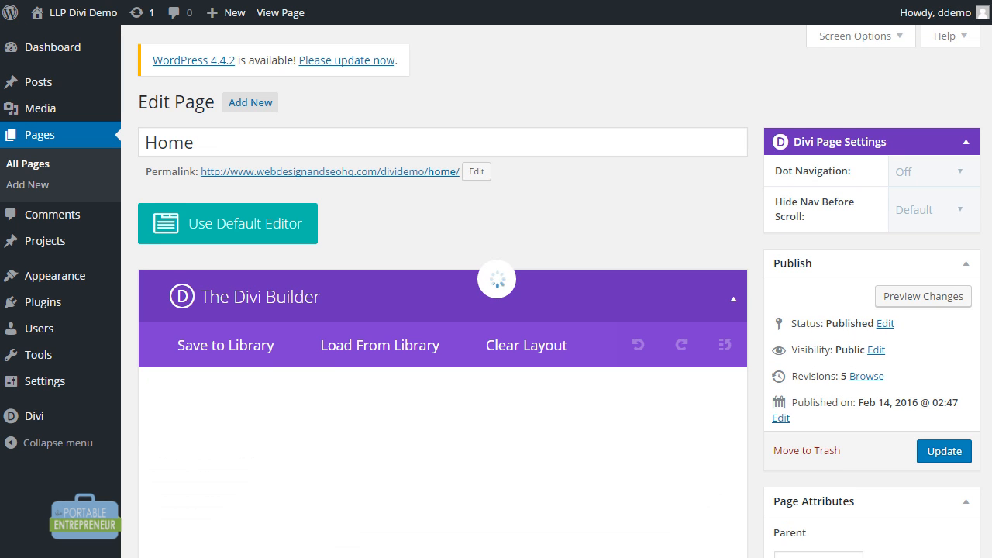
# Insert a single full-width column into the empty row of the standard section below the Fullwidth Header
pyautogui.scroll(-2, 780, 246)
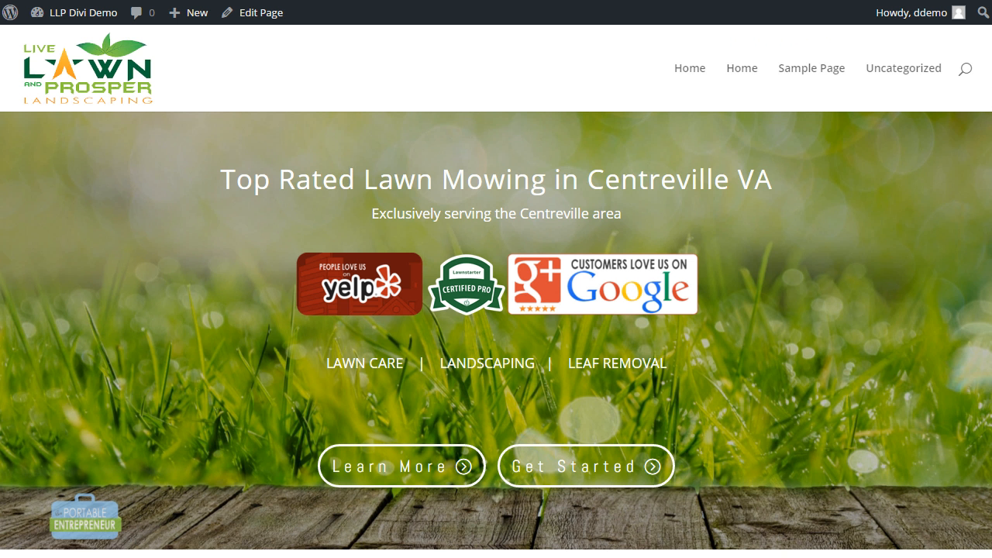
pyautogui.scroll(-2, 959, 357)
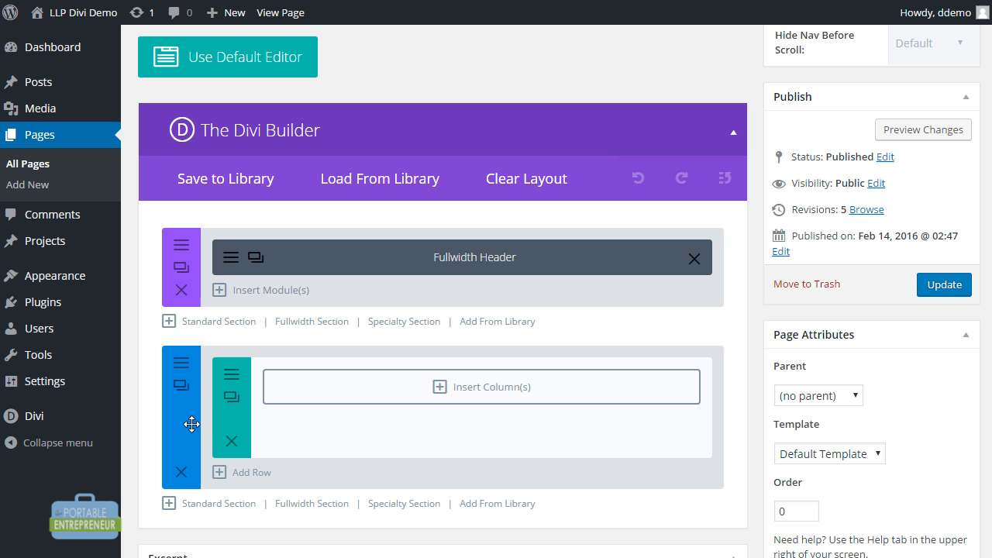
pyautogui.click(312, 400)
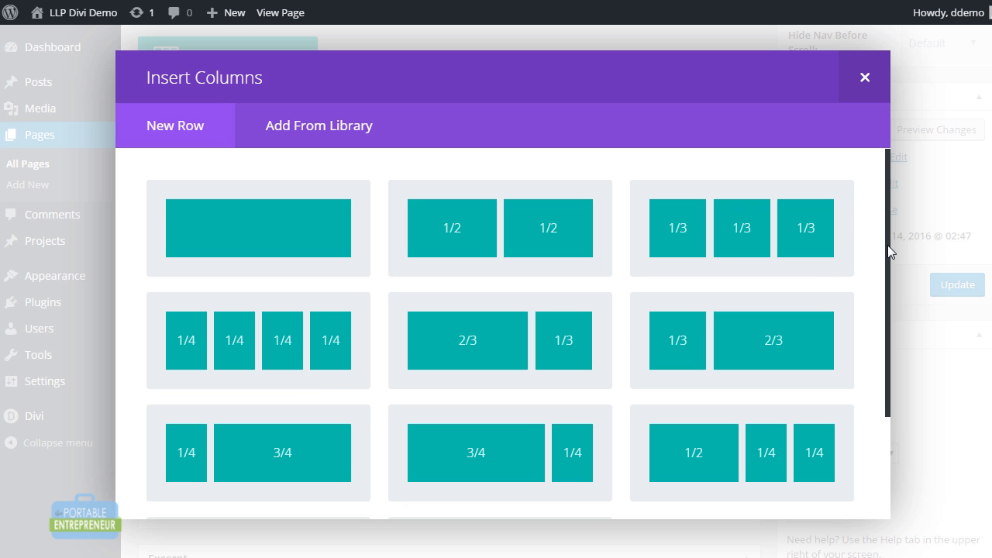
pyautogui.moveTo(887, 245); pyautogui.dragTo(888, 220)
pyautogui.click(352, 243)
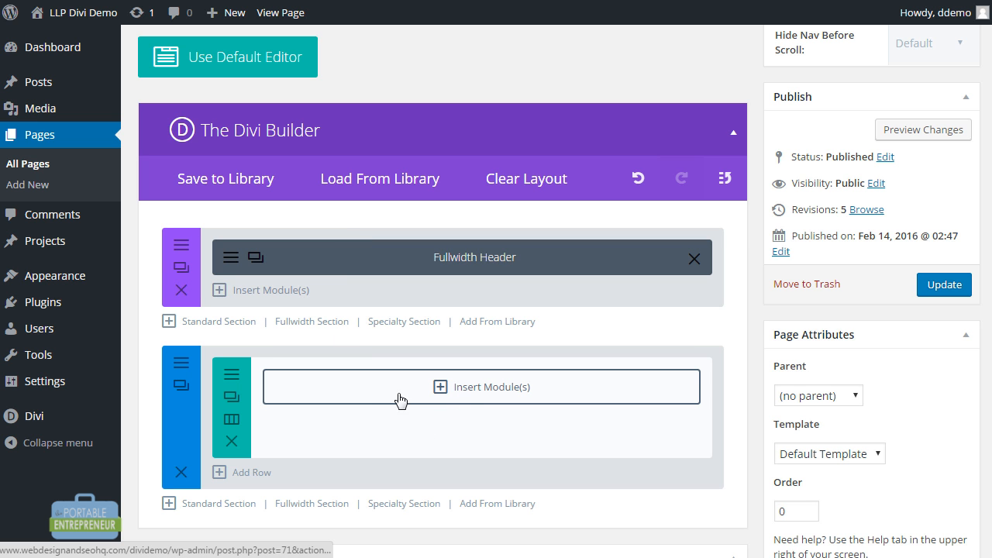
# Insert a Text module into the new full-width column and set its text orientation to Center
pyautogui.click(497, 398)
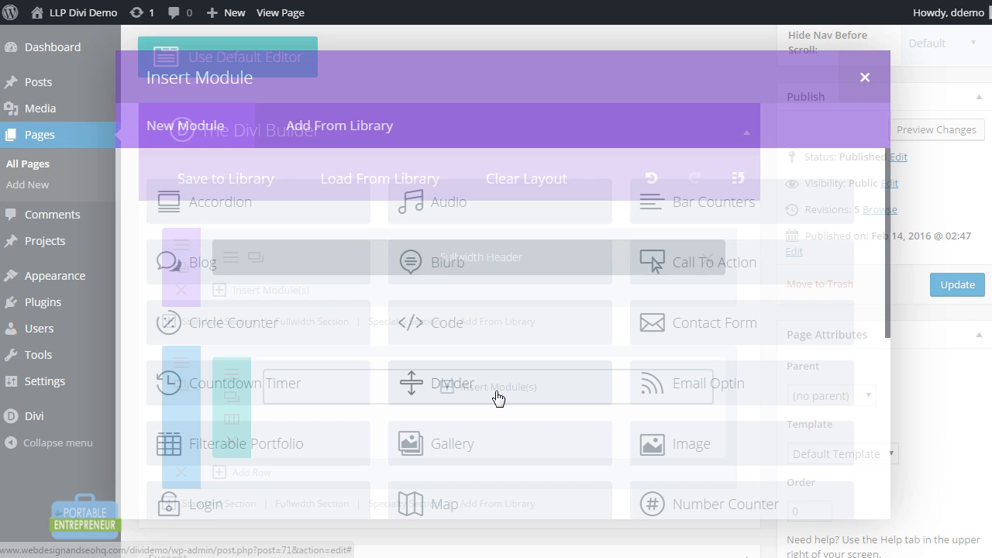
pyautogui.moveTo(887, 219); pyautogui.dragTo(862, 420)
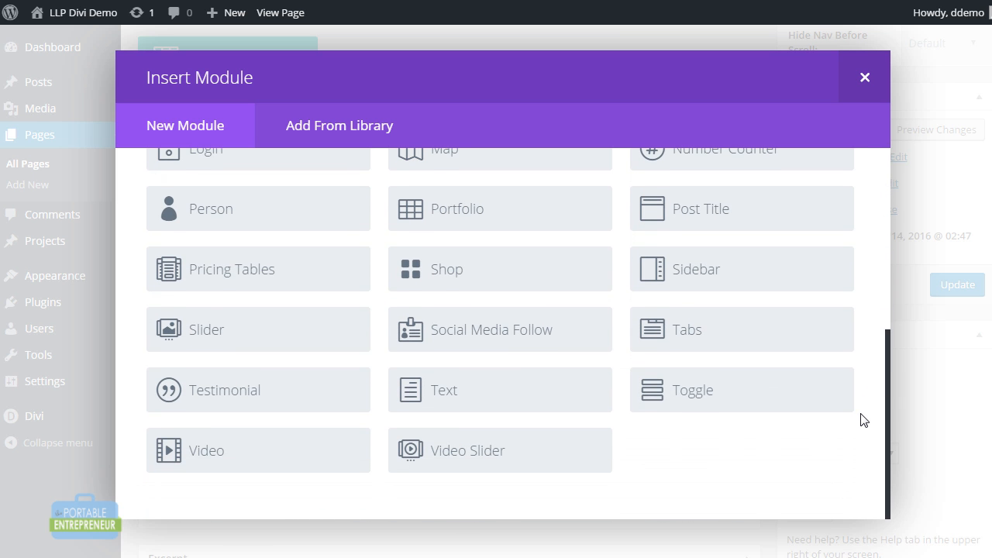
pyautogui.click(484, 391)
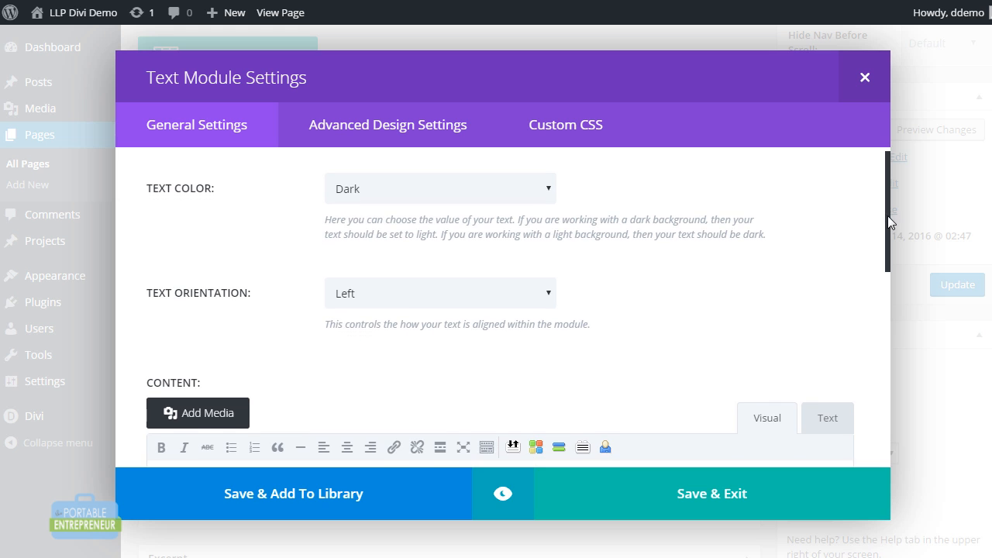
pyautogui.moveTo(887, 215); pyautogui.dragTo(888, 244)
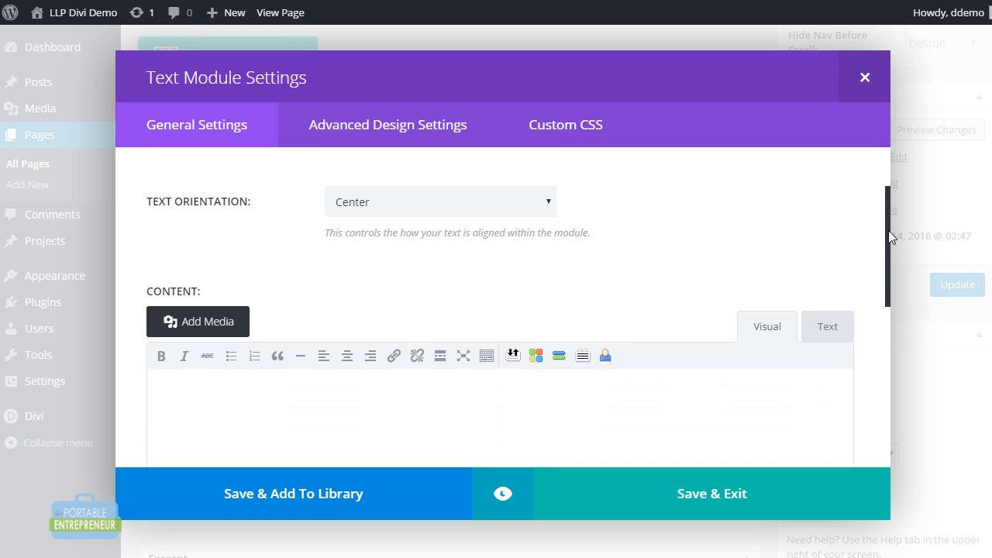
# Enter the quoted line "Simply the best lawn care service in the entire Centreville area." in the Text module, style it italic at size 28, and save
pyautogui.moveTo(889, 230); pyautogui.dragTo(881, 299)
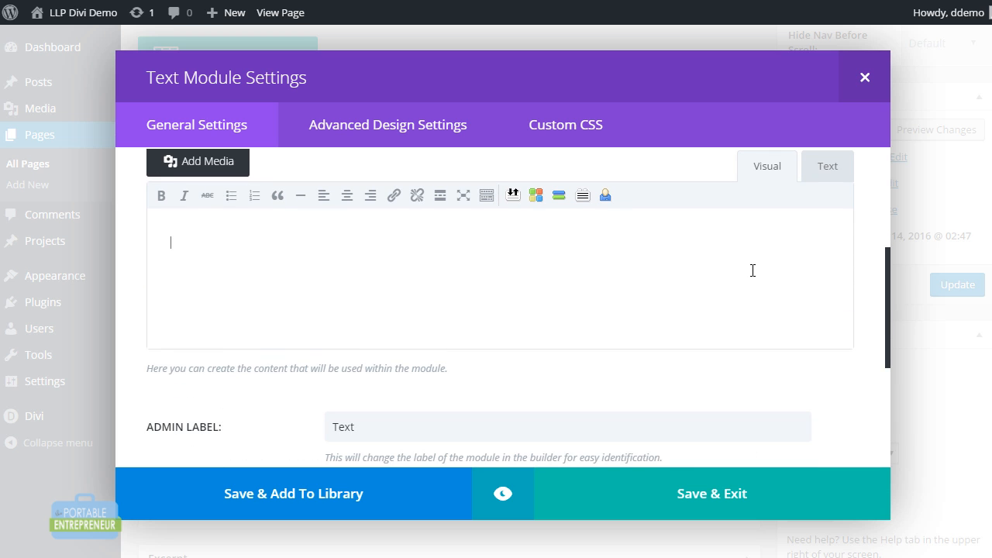
pyautogui.moveTo(888, 359); pyautogui.dragTo(890, 324)
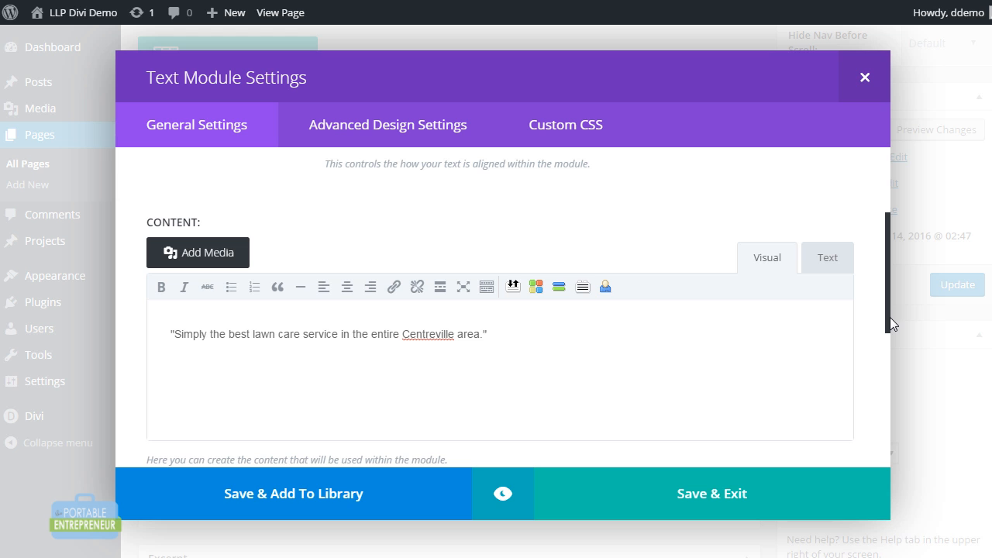
pyautogui.click(424, 134)
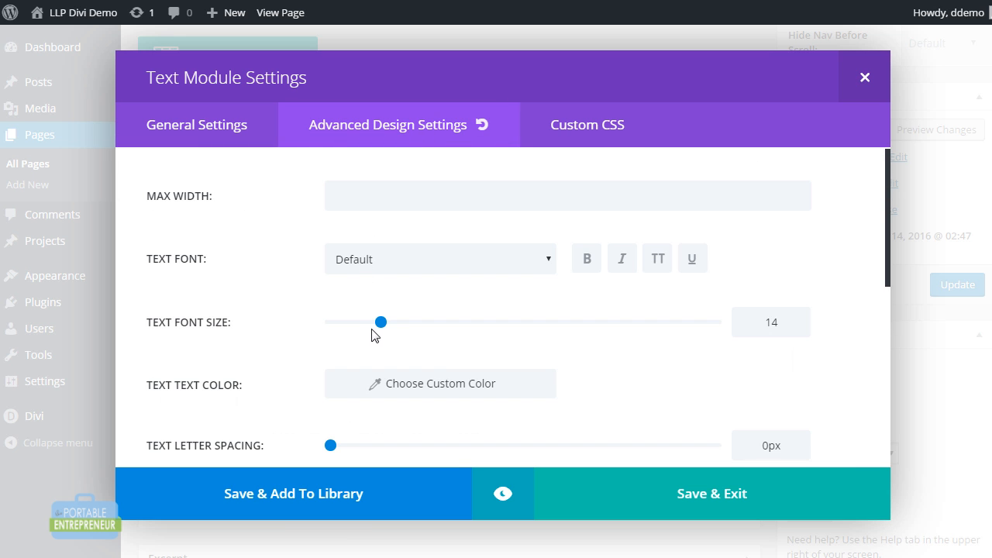
pyautogui.moveTo(383, 324); pyautogui.dragTo(436, 335)
pyautogui.click(624, 266)
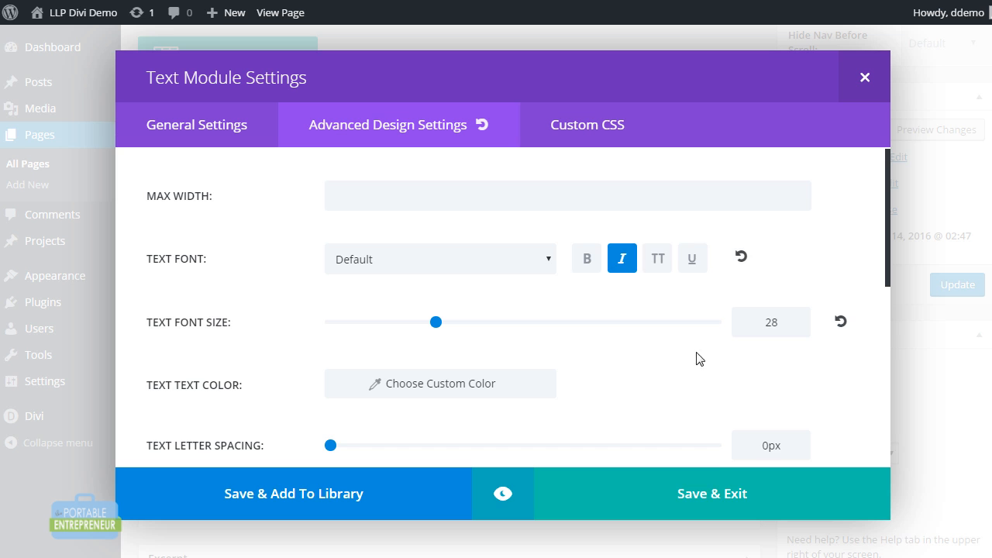
pyautogui.scroll(-4, 716, 446)
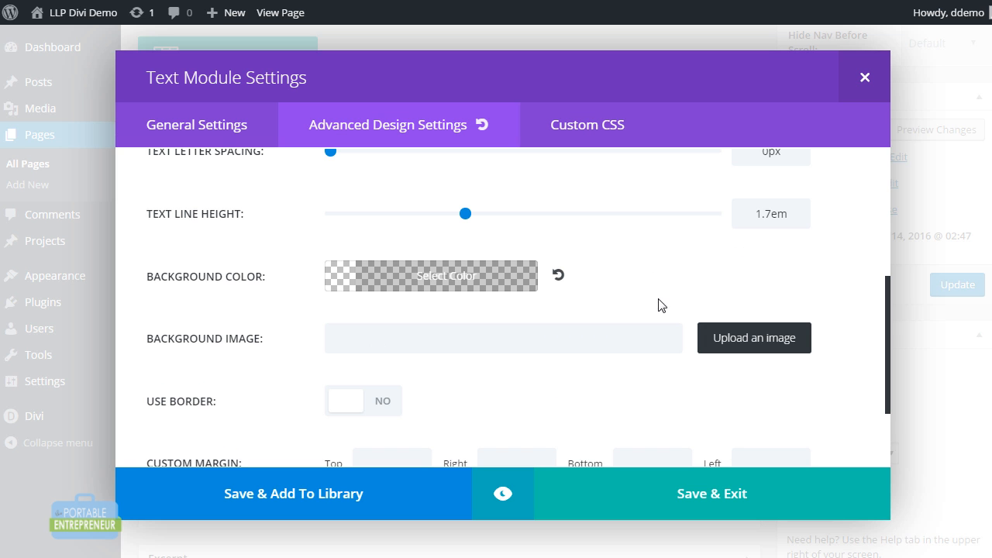
pyautogui.click(671, 502)
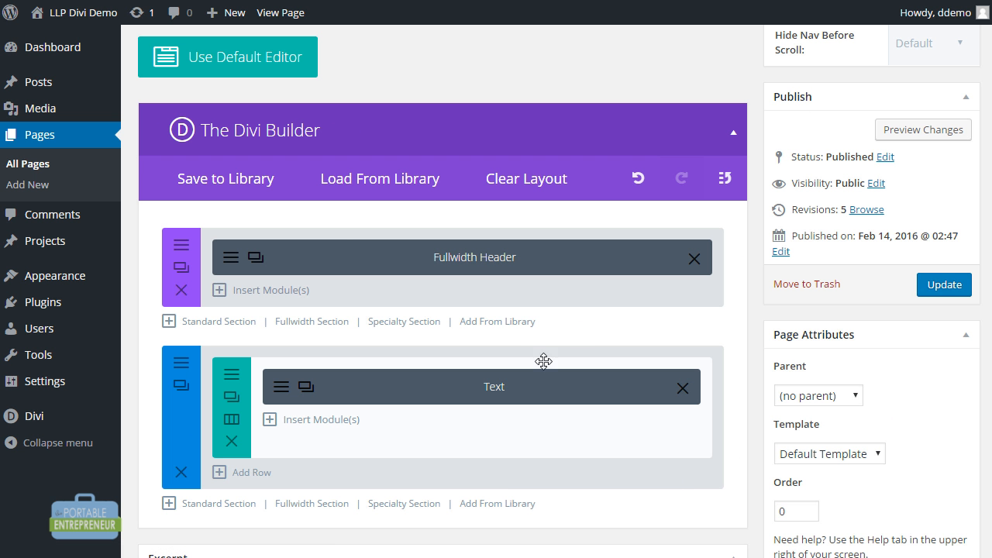
# Update the Home page and reload the live page to review the quote below the header
pyautogui.click(930, 287)
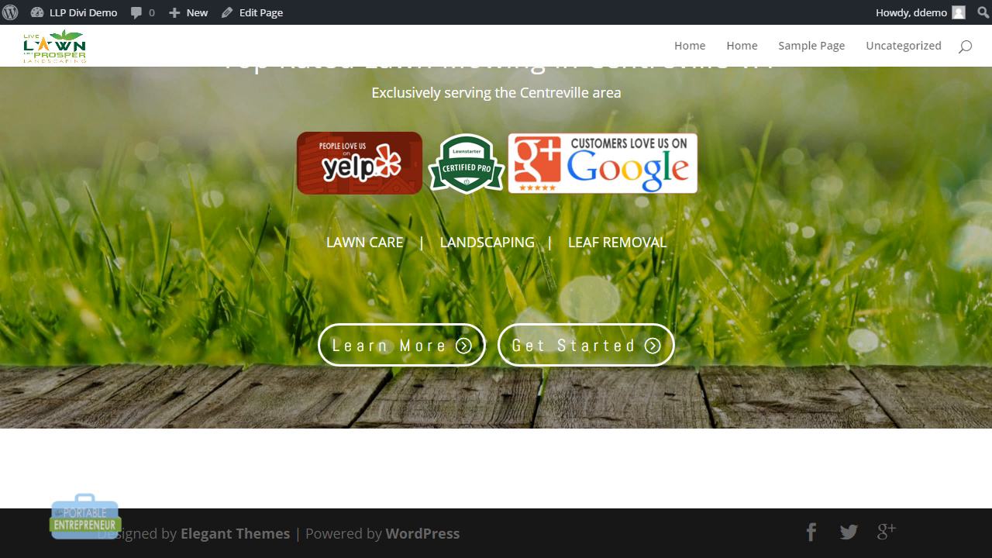
pyautogui.press('F5')
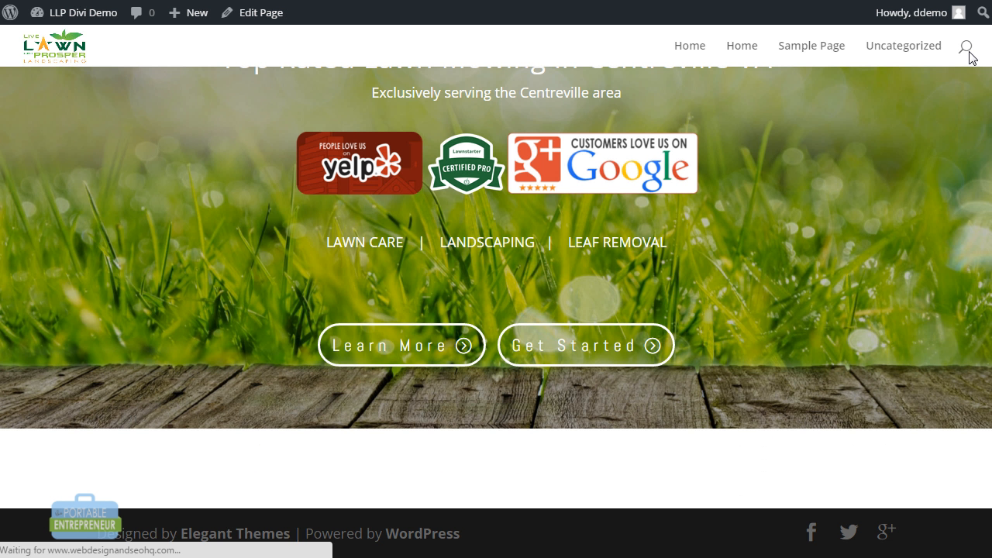
pyautogui.scroll(1, 496, 294)
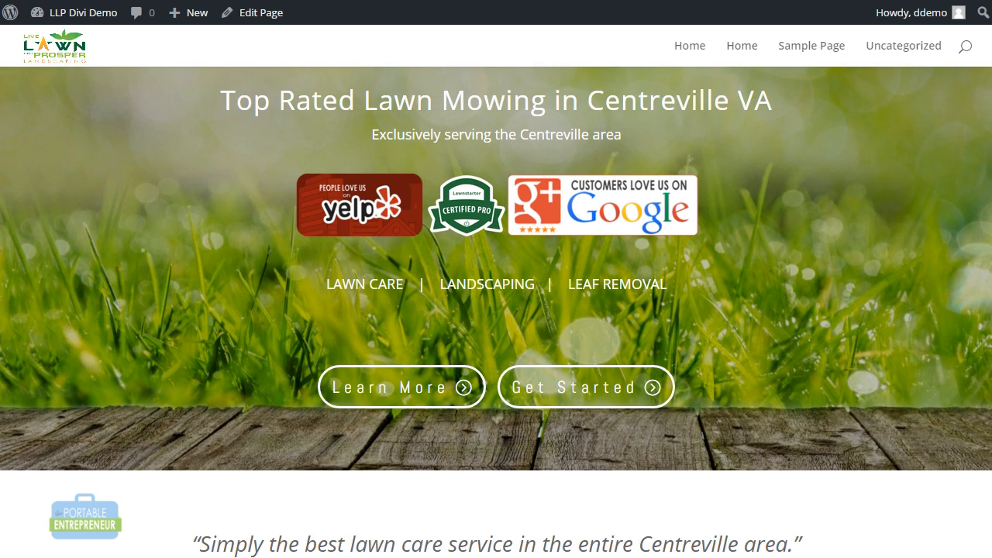
pyautogui.scroll(-2, 496, 295)
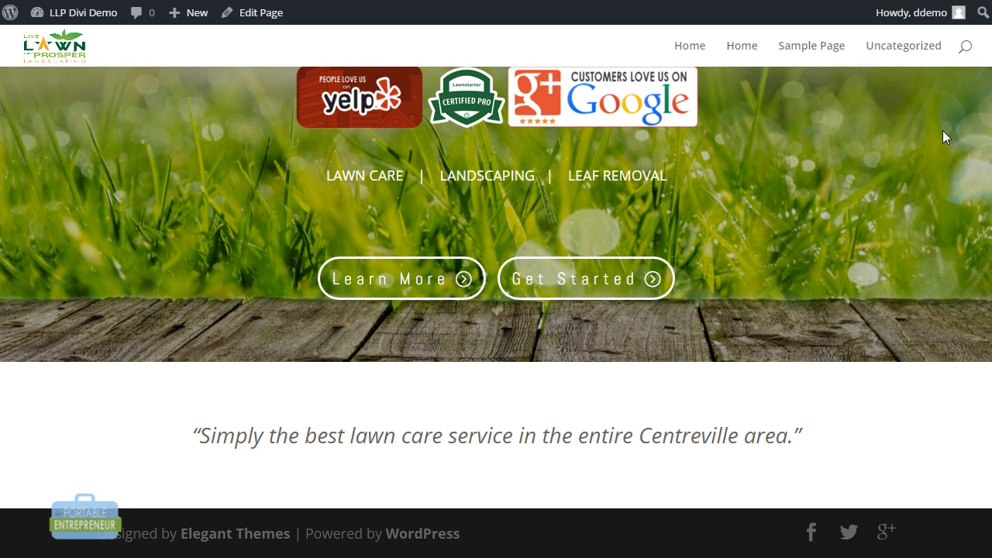
pyautogui.scroll(1, 496, 310)
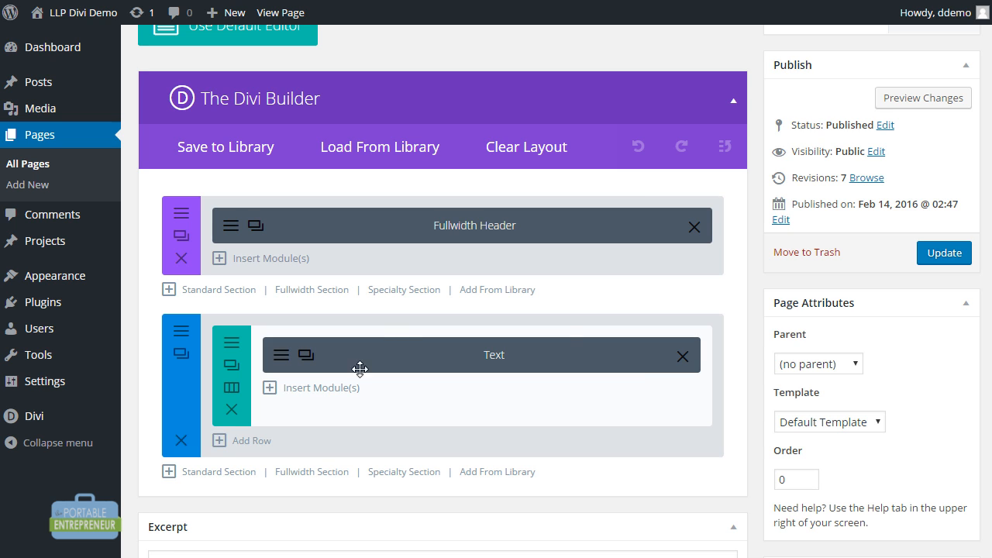
# Set the background color of the section containing the quote to the orange swatch, #dd9933, and save the section settings
pyautogui.click(180, 334)
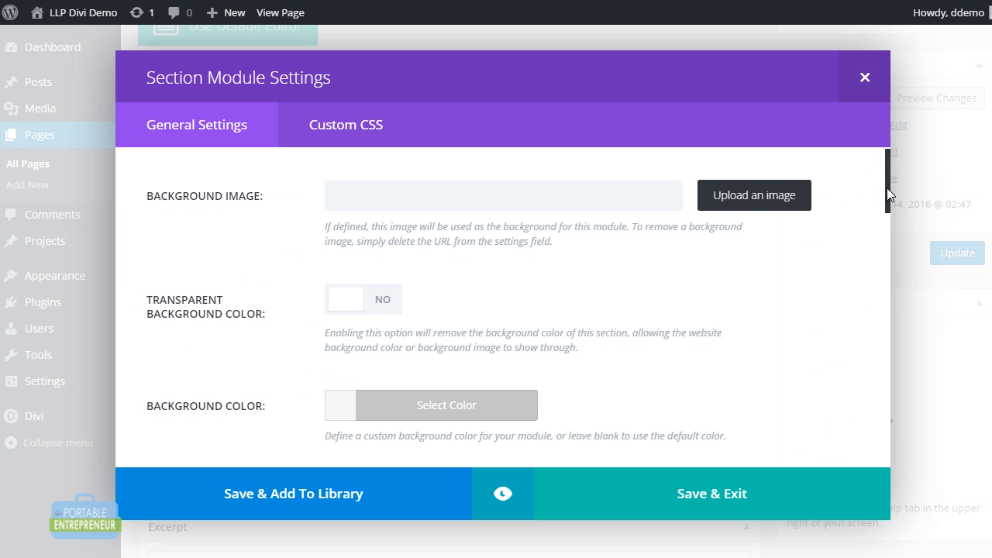
pyautogui.moveTo(887, 188); pyautogui.dragTo(888, 198)
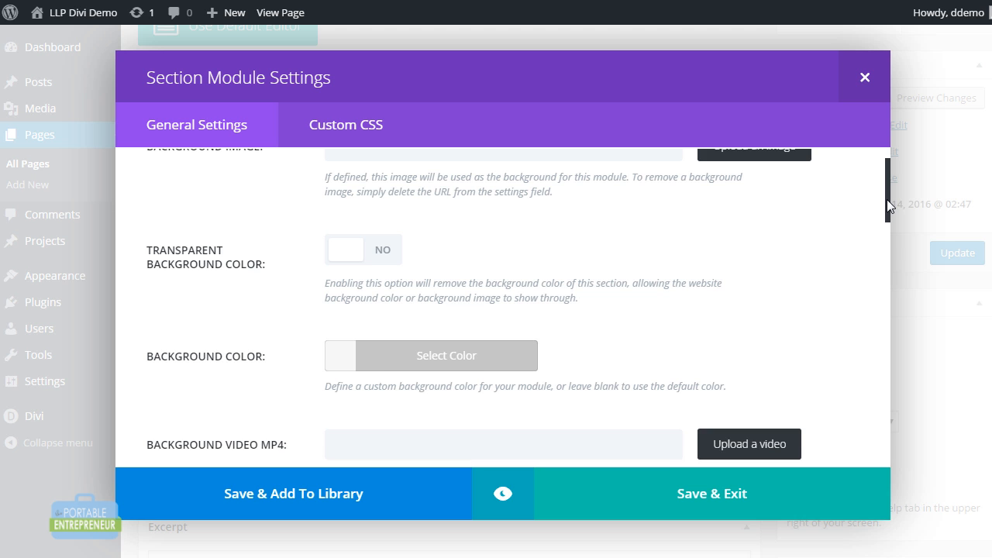
pyautogui.click(350, 355)
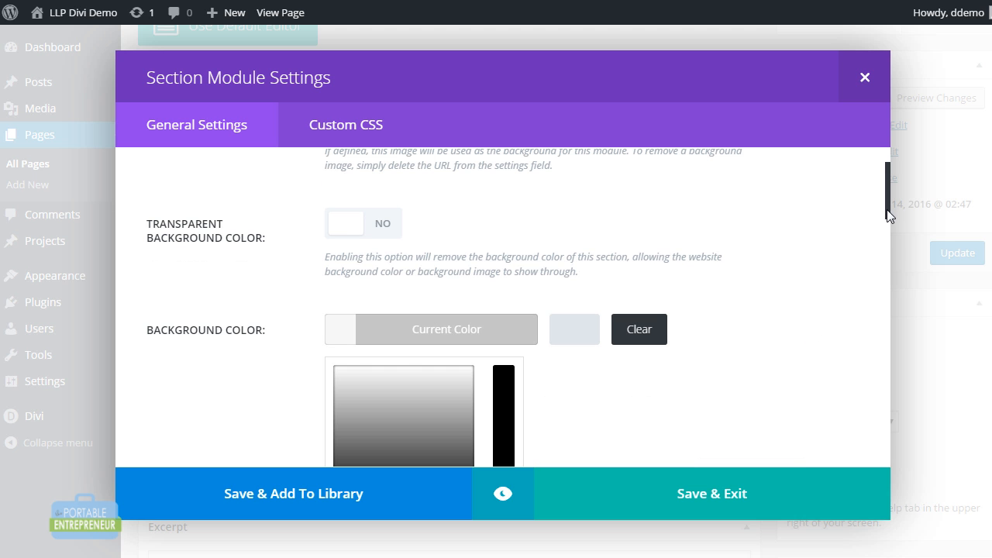
pyautogui.moveTo(888, 215); pyautogui.dragTo(888, 242)
pyautogui.click(395, 372)
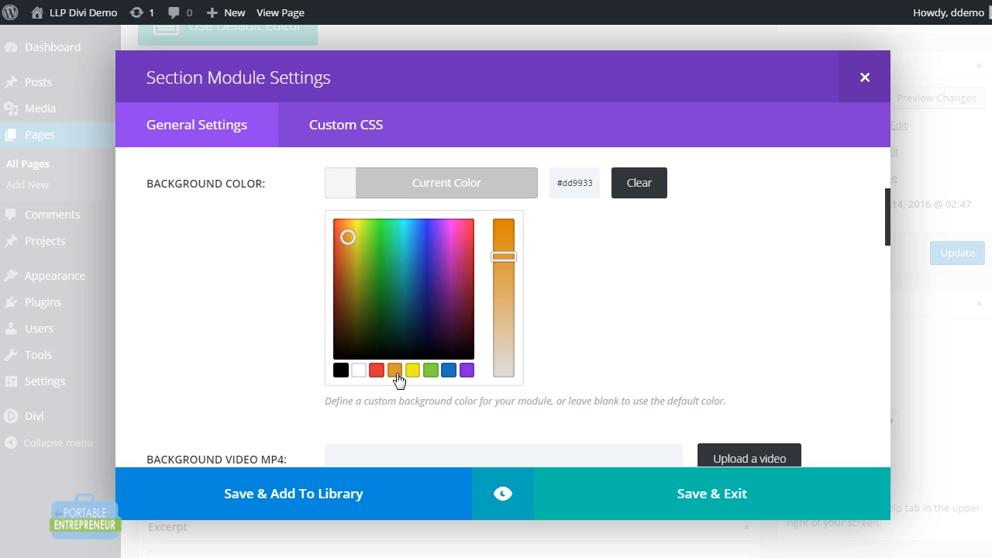
pyautogui.click(684, 493)
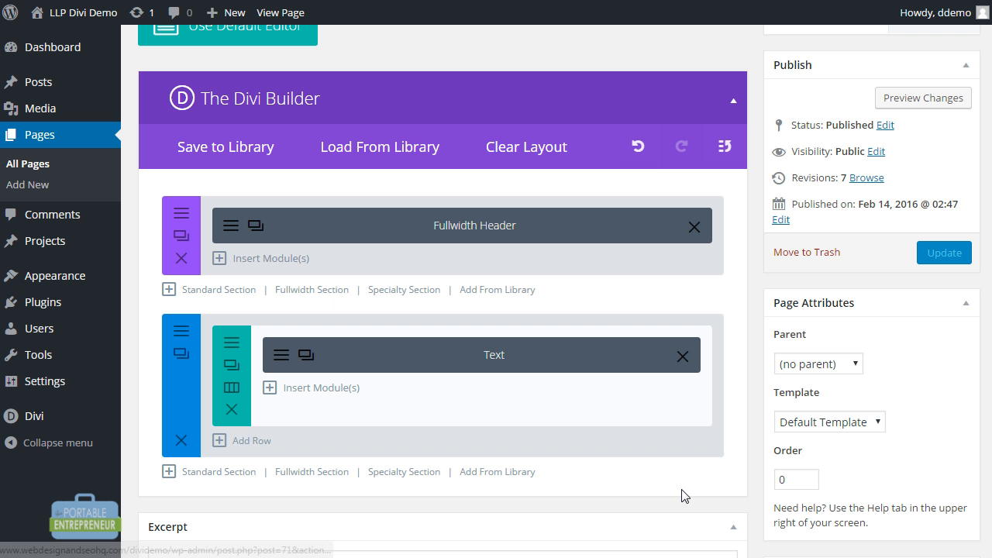
# Update the Home page and review the quote section's new background on the live page
pyautogui.click(945, 253)
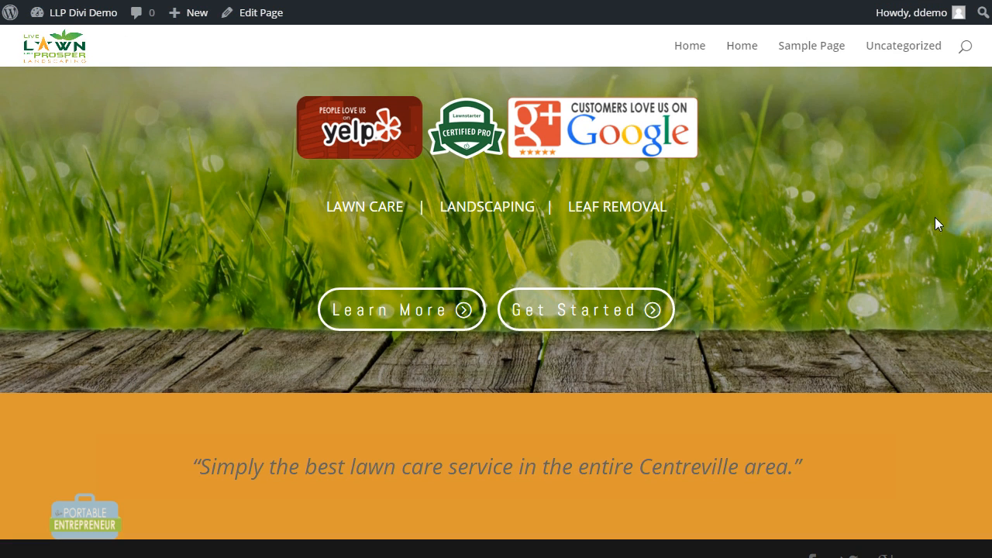
pyautogui.scroll(-1, 496, 310)
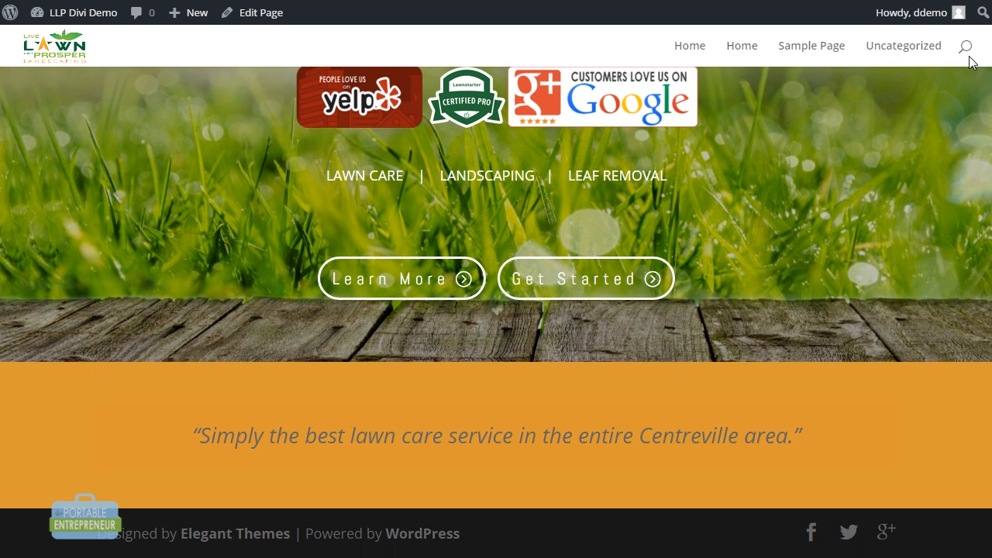
pyautogui.scroll(3, 496, 311)
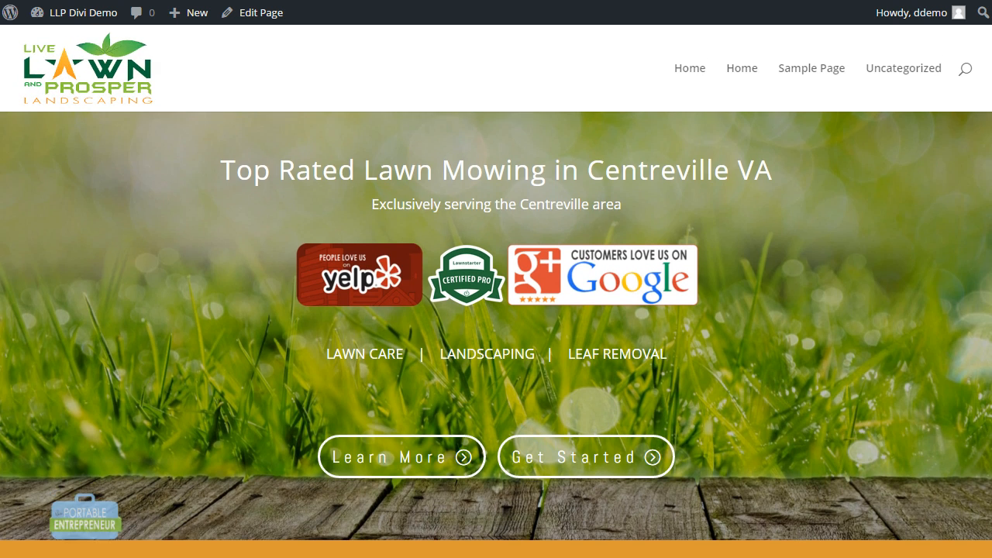
pyautogui.scroll(-2, 496, 310)
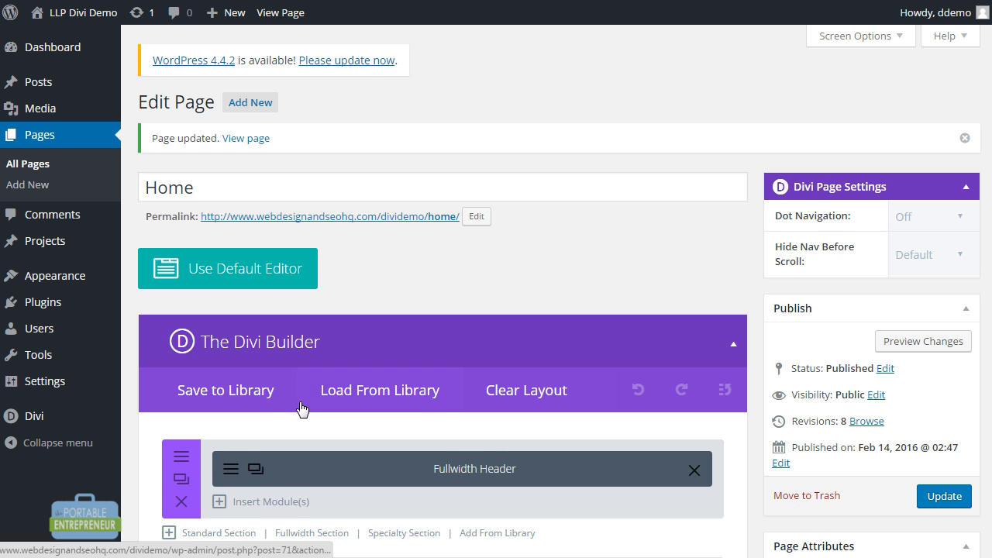
# Change the quote Text module's text color to Light, save the module, and update the page
pyautogui.scroll(-2, 268, 416)
pyautogui.scroll(-4, 270, 417)
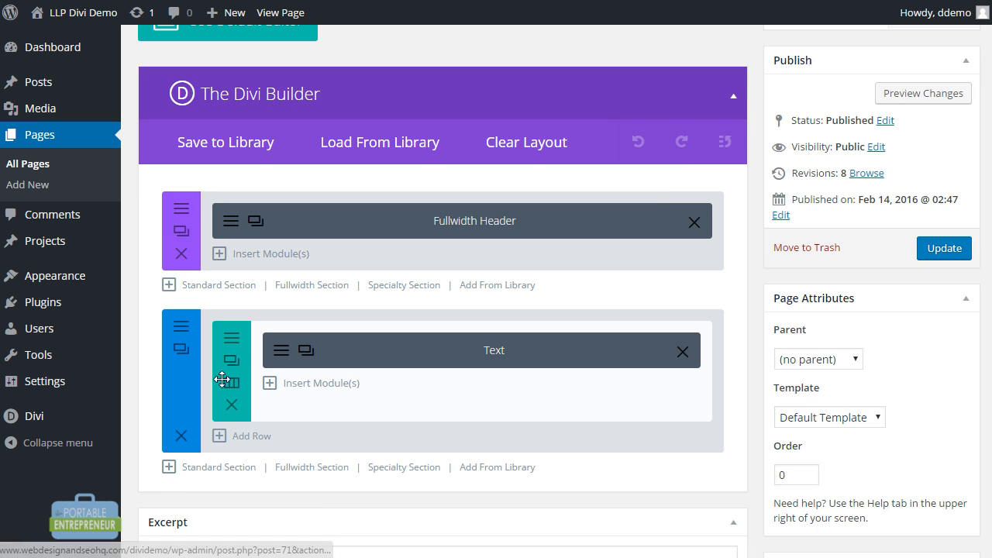
pyautogui.click(281, 357)
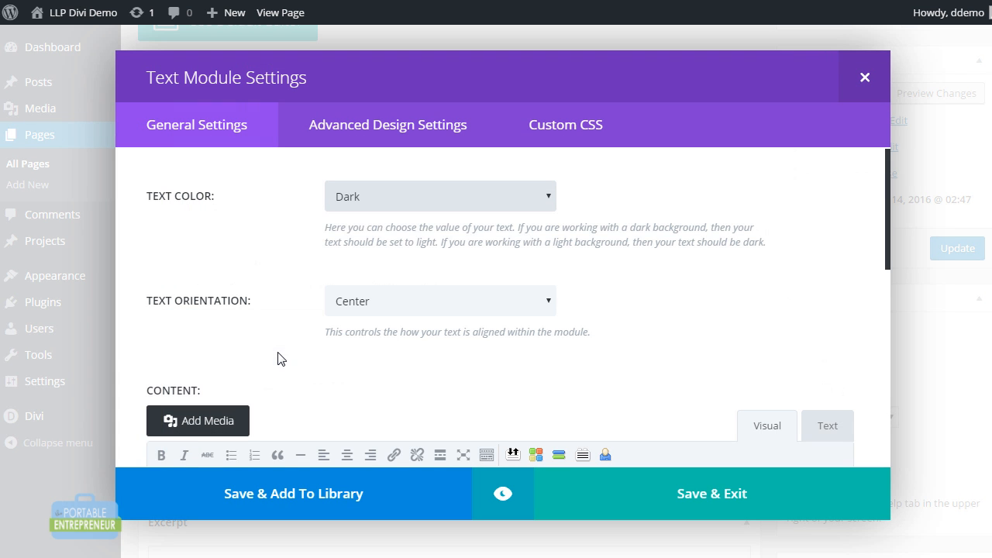
pyautogui.click(347, 193)
pyautogui.click(346, 236)
pyautogui.click(634, 494)
pyautogui.click(935, 249)
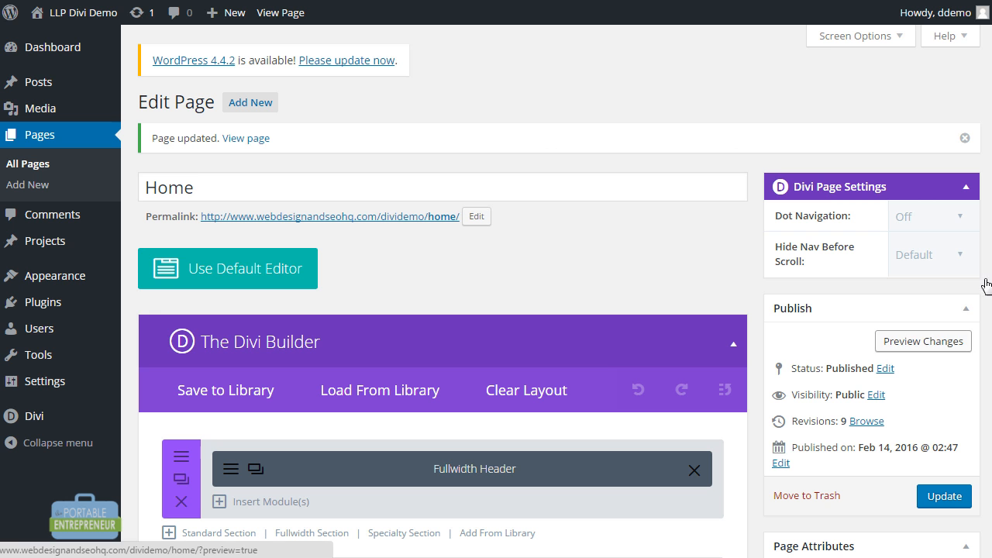
# Add a standard section below the quote section and give its row four 1/4 columns
pyautogui.scroll(-4, 442, 310)
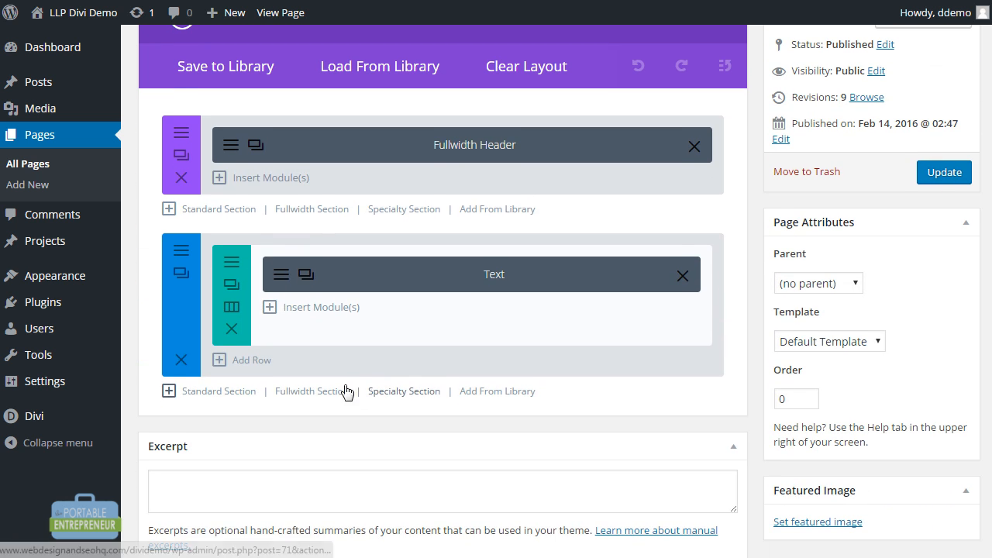
pyautogui.click(243, 395)
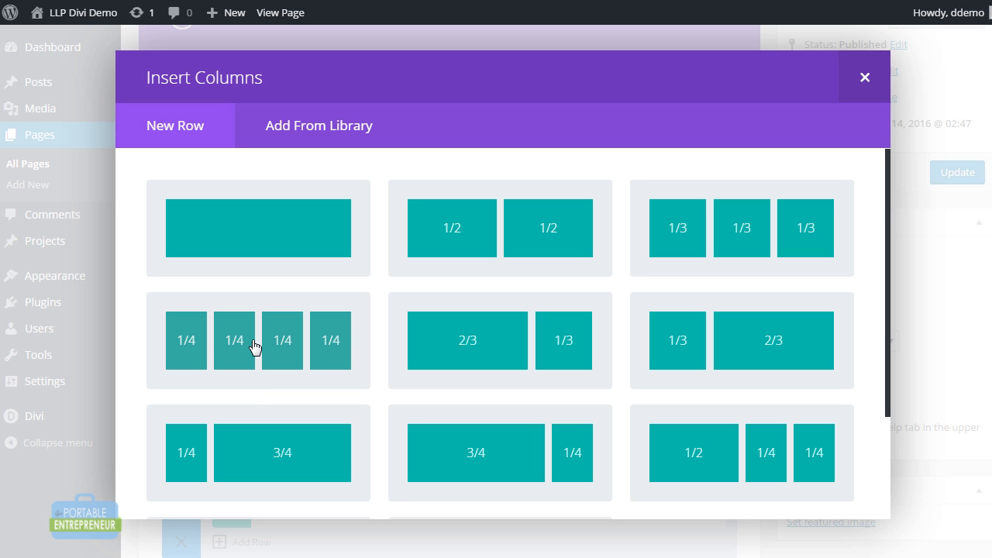
pyautogui.click(315, 336)
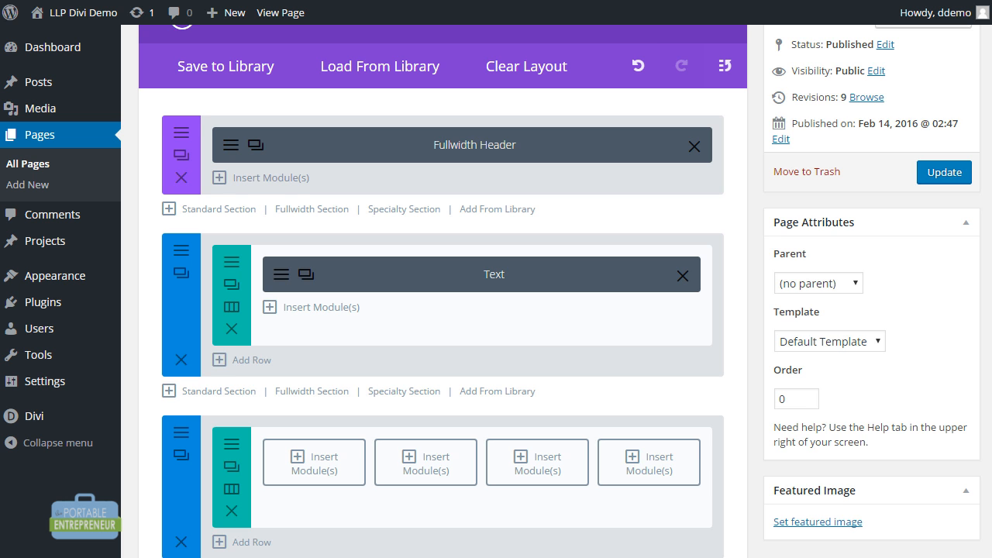
# Insert an Image module in the first quarter column, using lawn-mowing-services-centreville-va.png from the Media Library
pyautogui.scroll(-3, 555, 297)
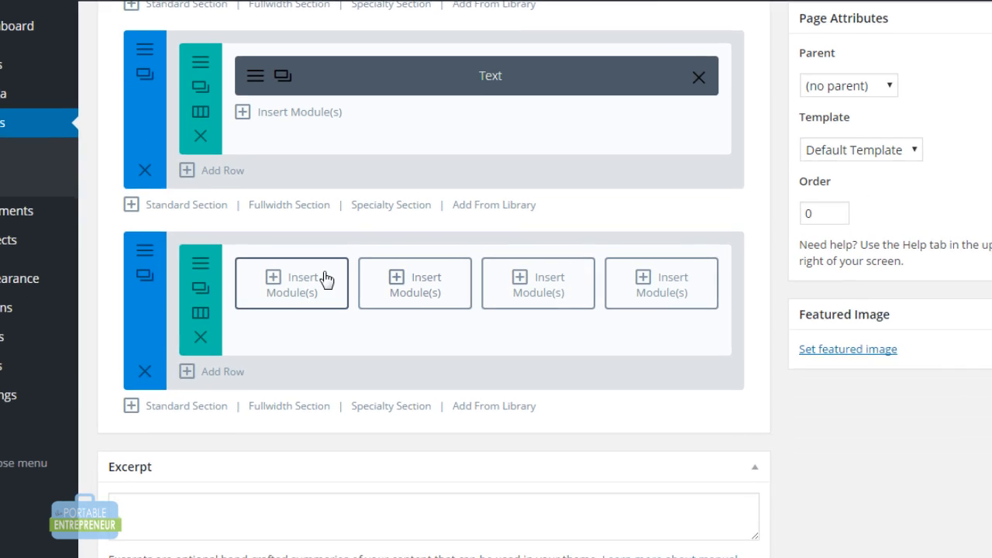
pyautogui.click(323, 279)
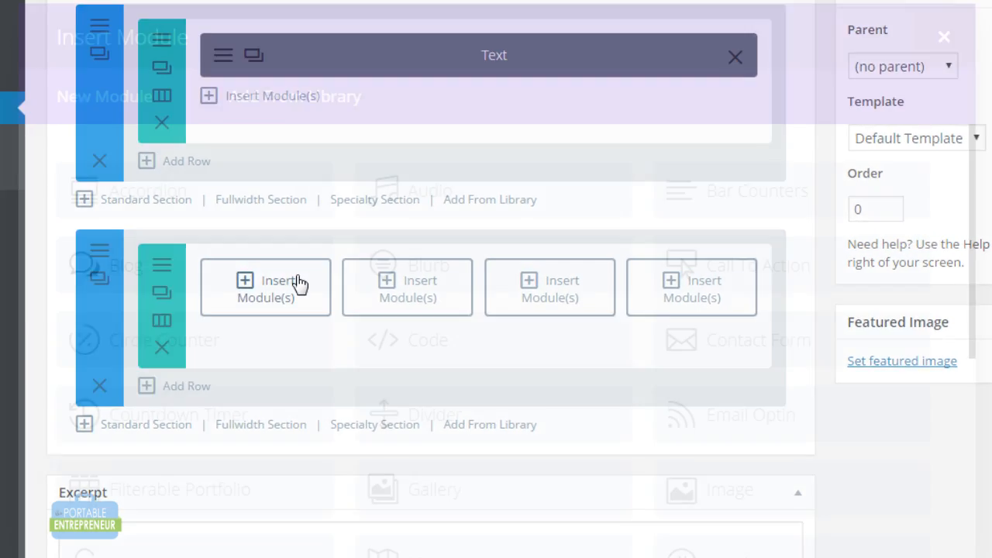
pyautogui.click(736, 504)
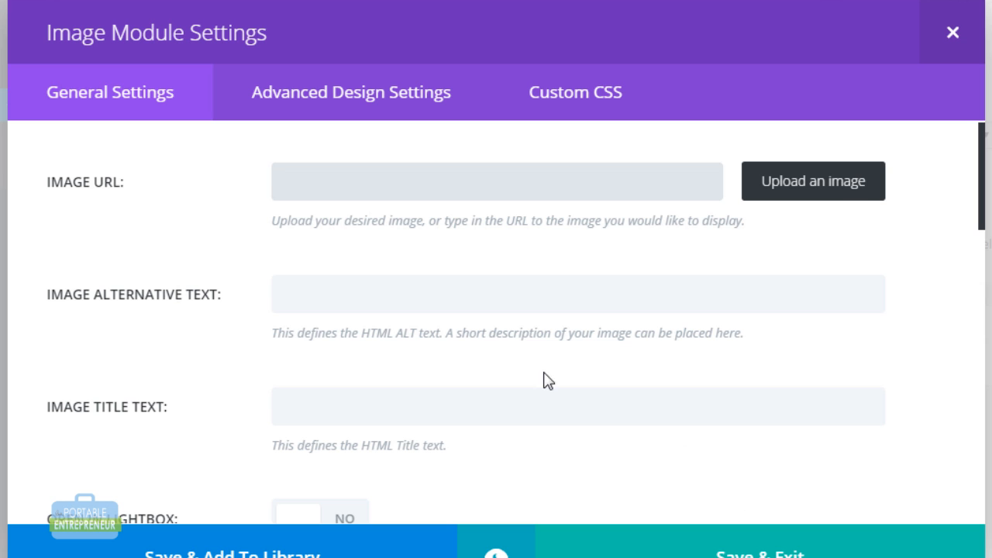
pyautogui.click(787, 184)
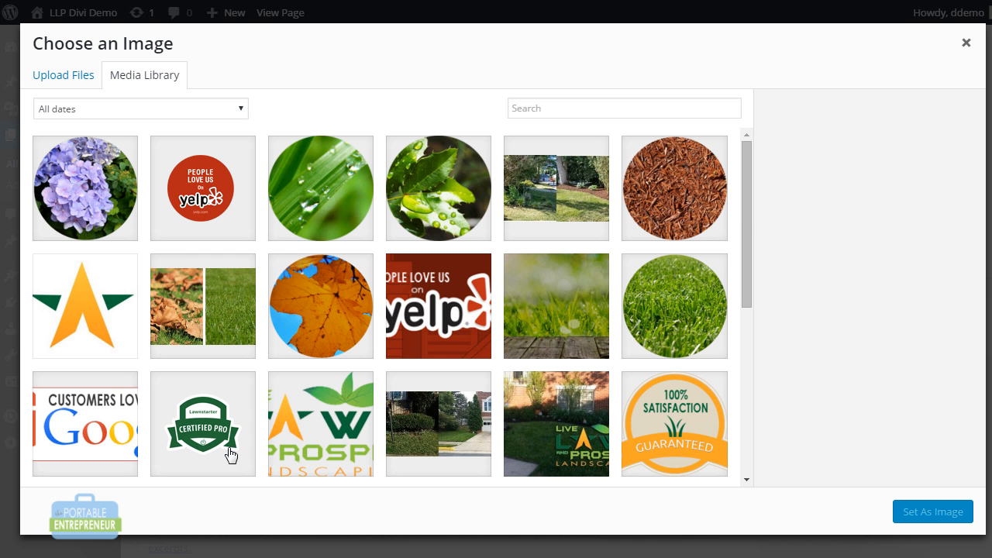
pyautogui.click(672, 324)
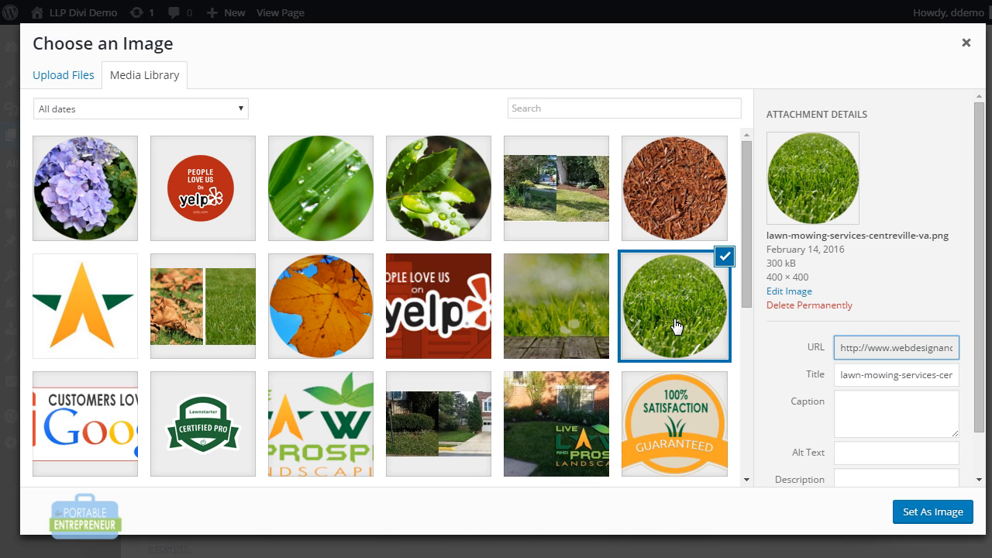
pyautogui.click(937, 514)
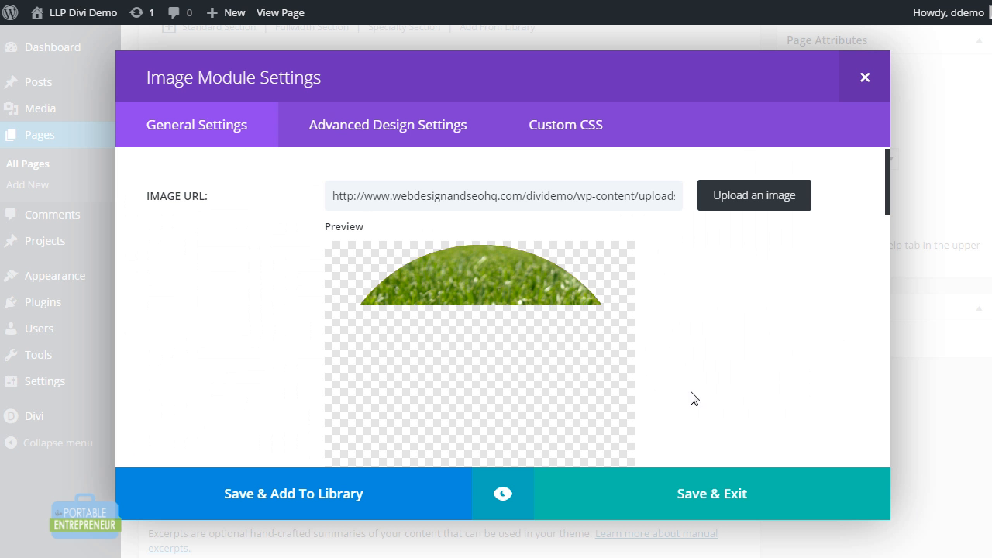
# Review the Image module's alternative text, title text, lightbox, link URL and animation options
pyautogui.moveTo(888, 182); pyautogui.dragTo(889, 266)
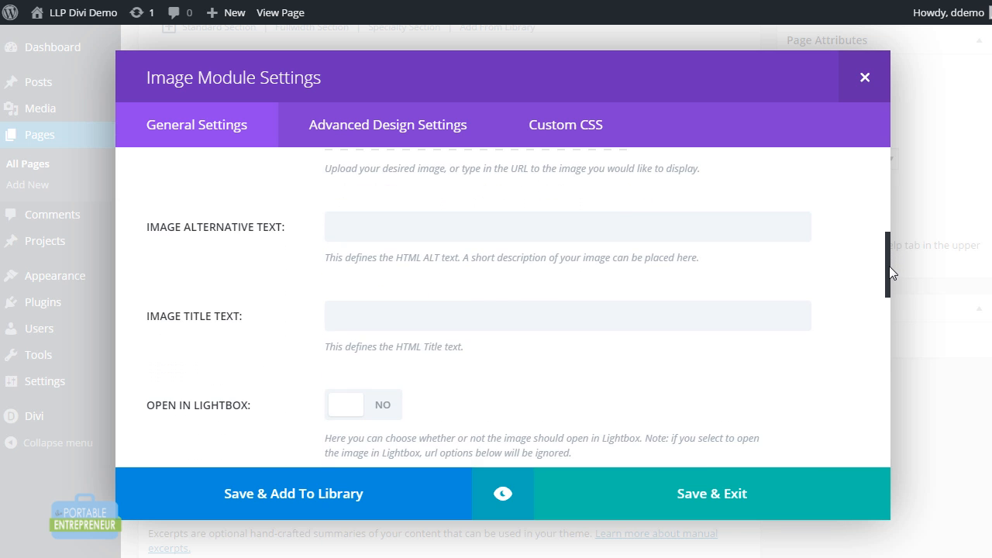
pyautogui.click(616, 241)
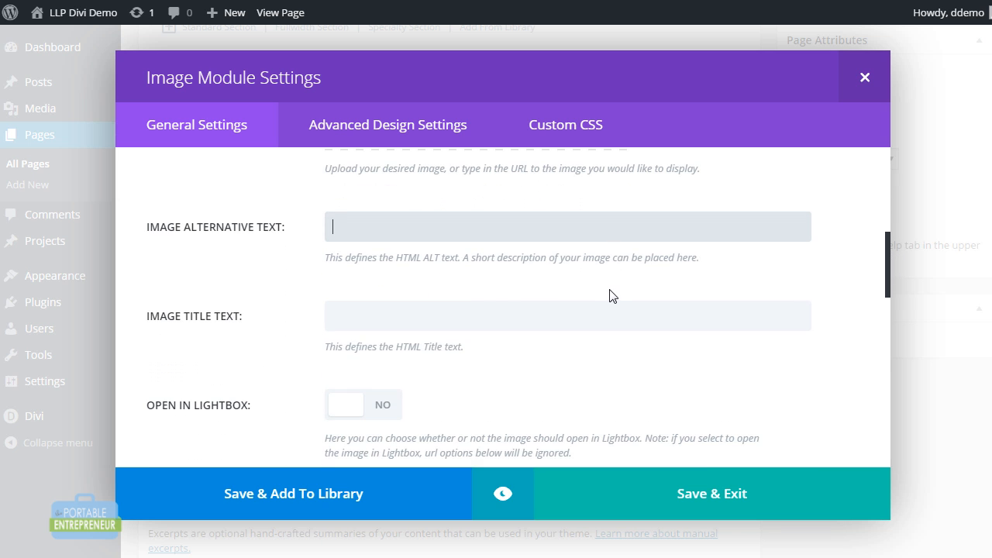
pyautogui.click(621, 322)
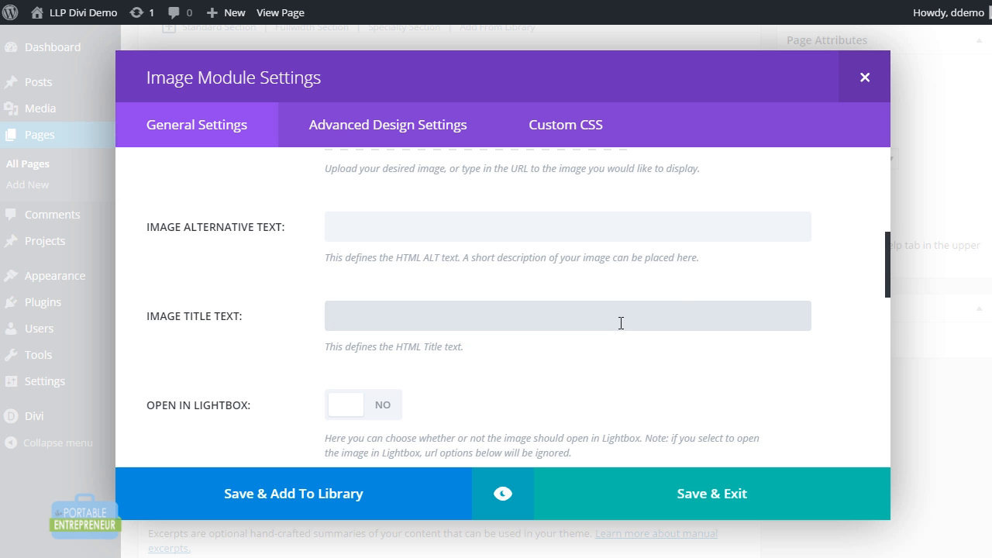
pyautogui.moveTo(889, 263); pyautogui.dragTo(887, 316)
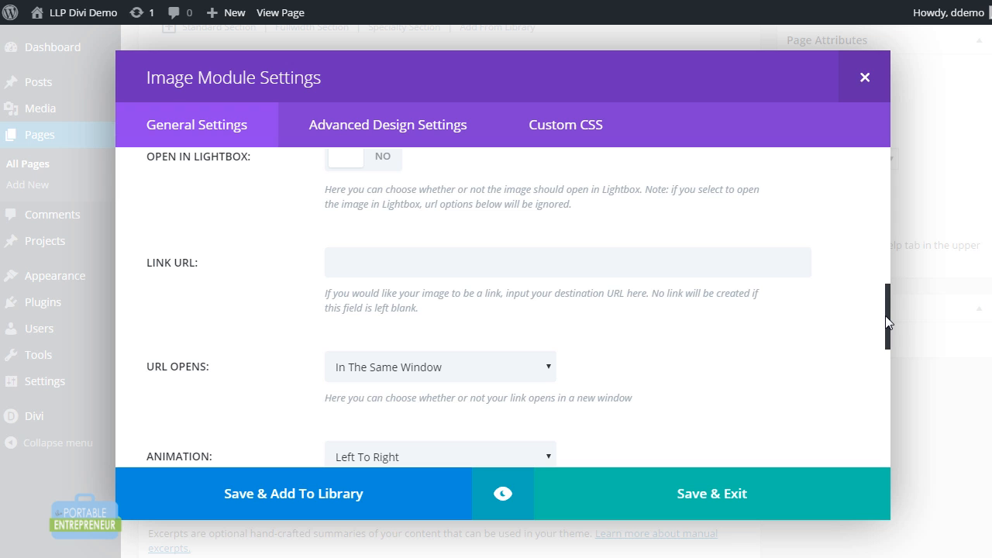
pyautogui.click(780, 265)
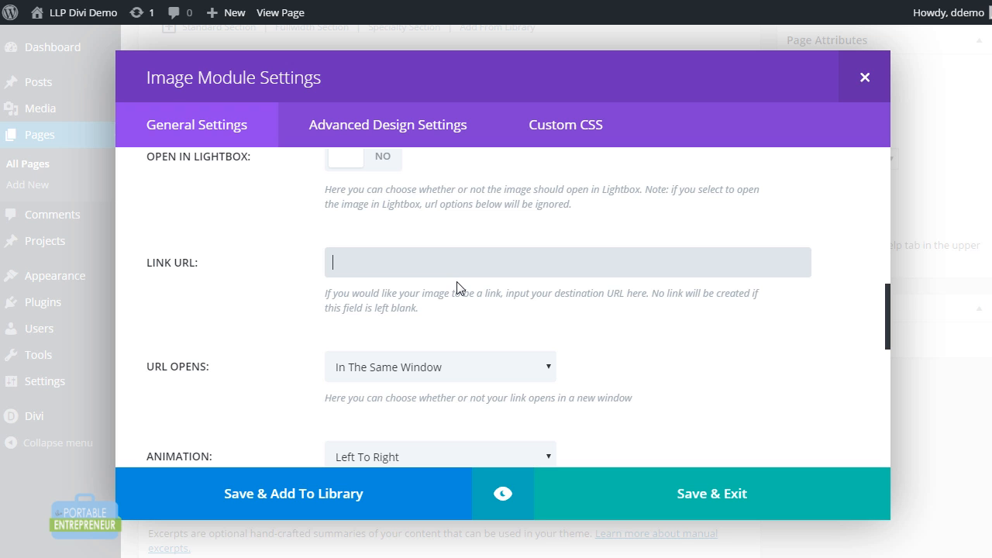
pyautogui.click(887, 319)
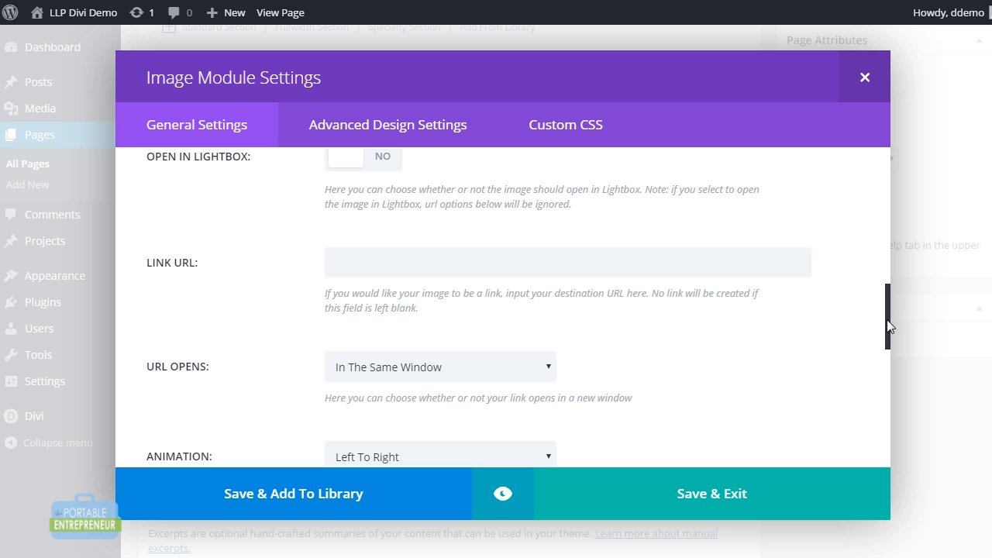
pyautogui.moveTo(887, 320); pyautogui.dragTo(887, 359)
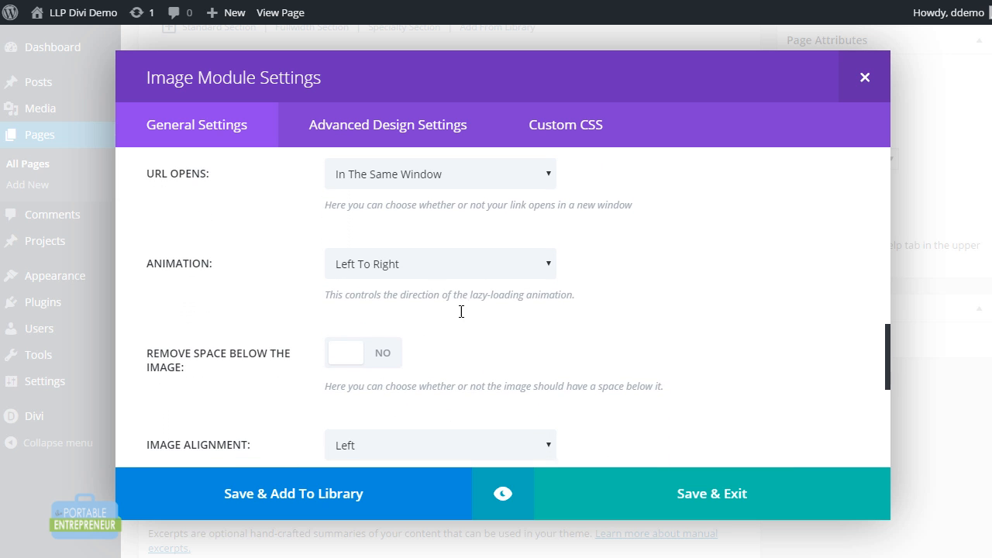
pyautogui.click(382, 269)
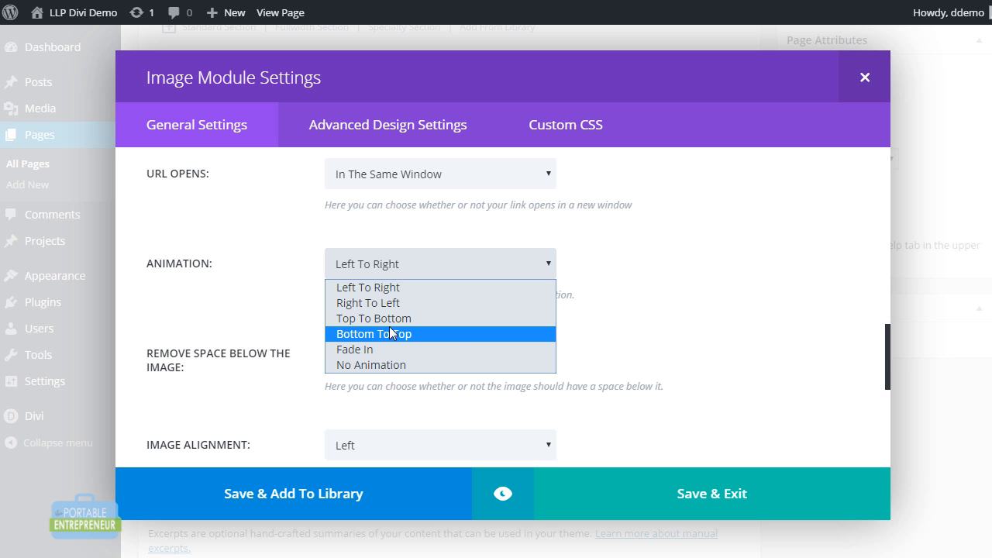
pyautogui.click(684, 335)
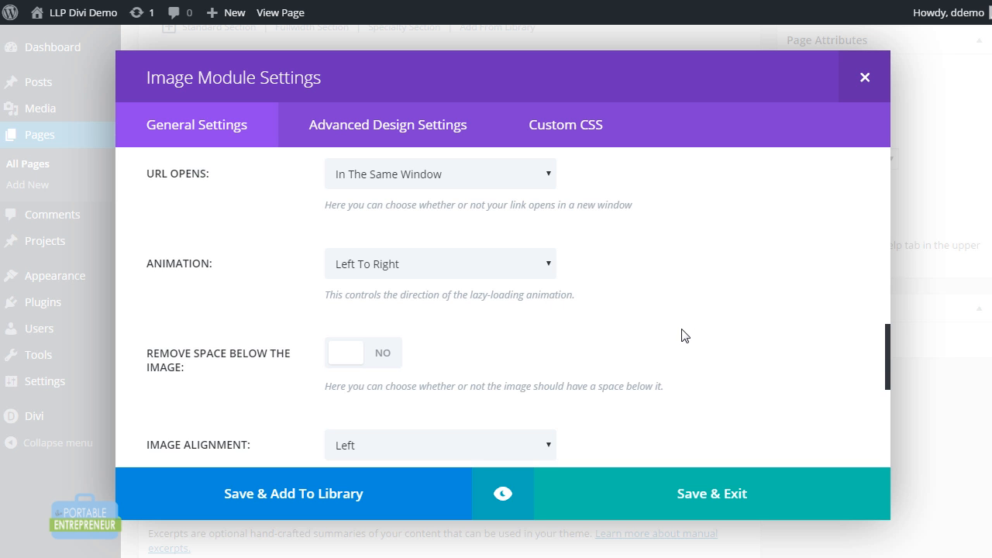
# Set the image alignment of the lawn mowing Image module to Center
pyautogui.scroll(-3, 696, 333)
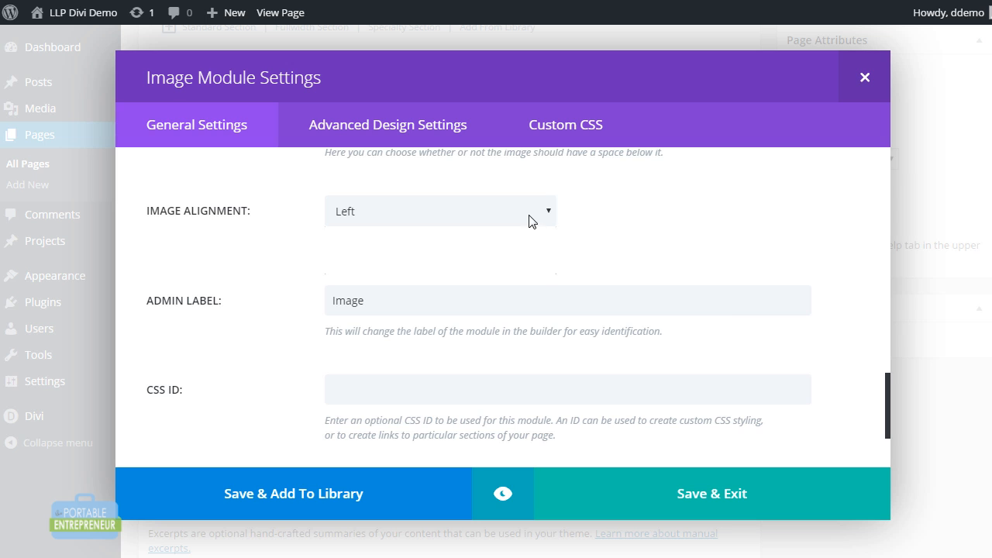
pyautogui.click(532, 220)
pyautogui.click(524, 252)
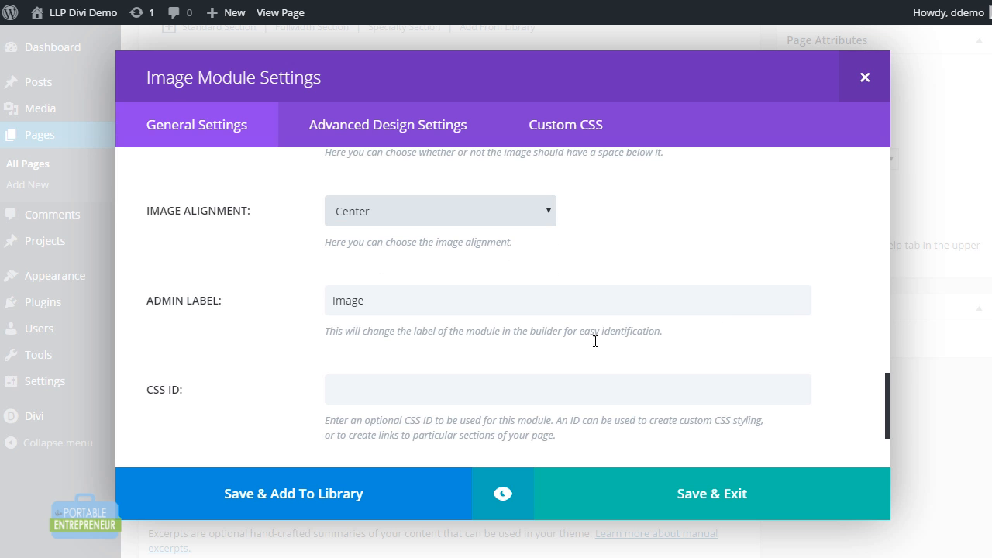
# Set the Image module's admin label to Lawn Mowing Service and save the module
pyautogui.moveTo(390, 312); pyautogui.dragTo(292, 305)
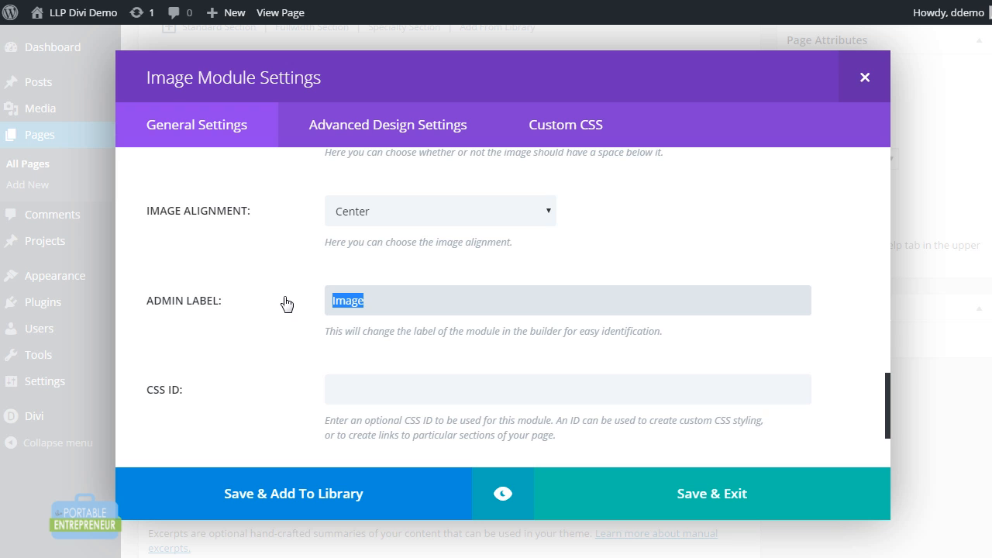
pyautogui.write('Lawn Mowing')
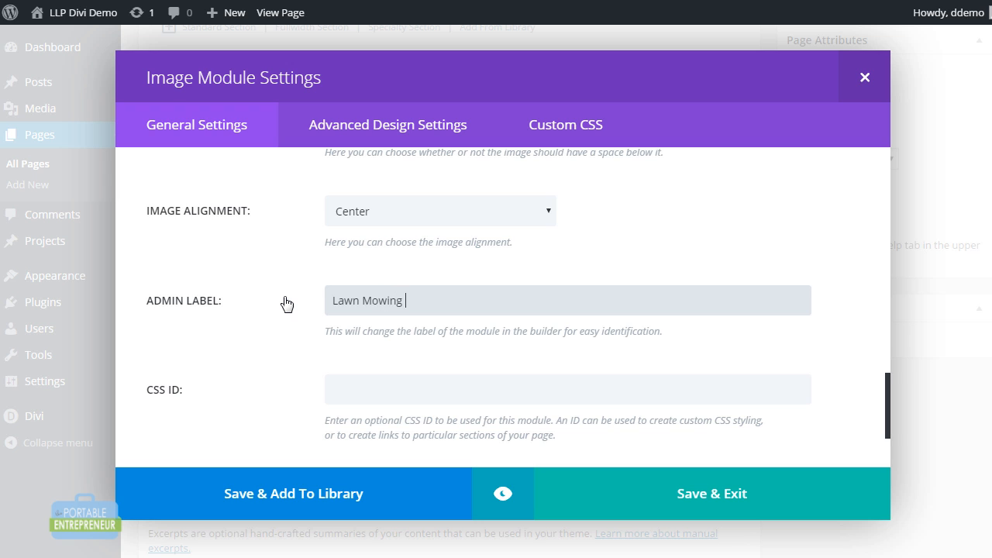
pyautogui.write(' Service')
pyautogui.click(814, 495)
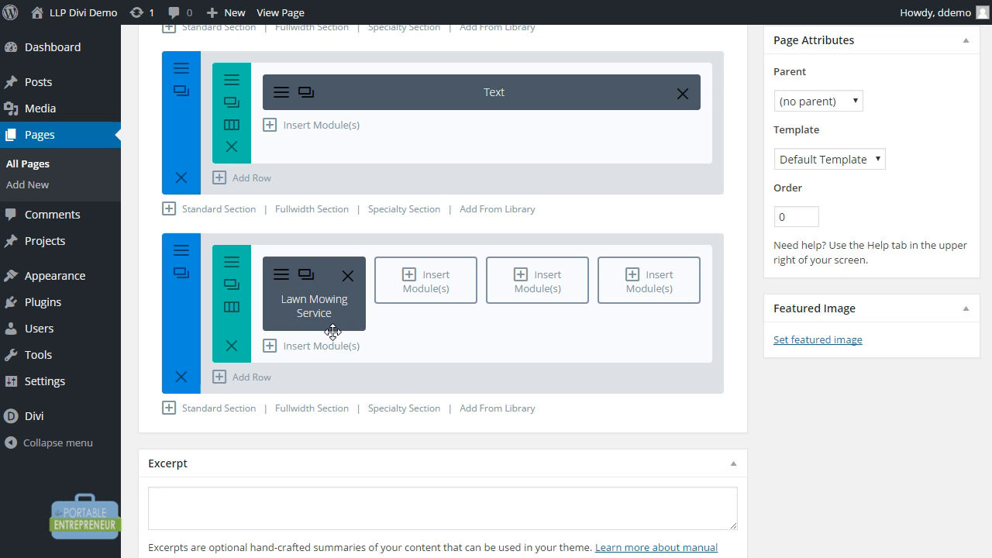
pyautogui.click(281, 278)
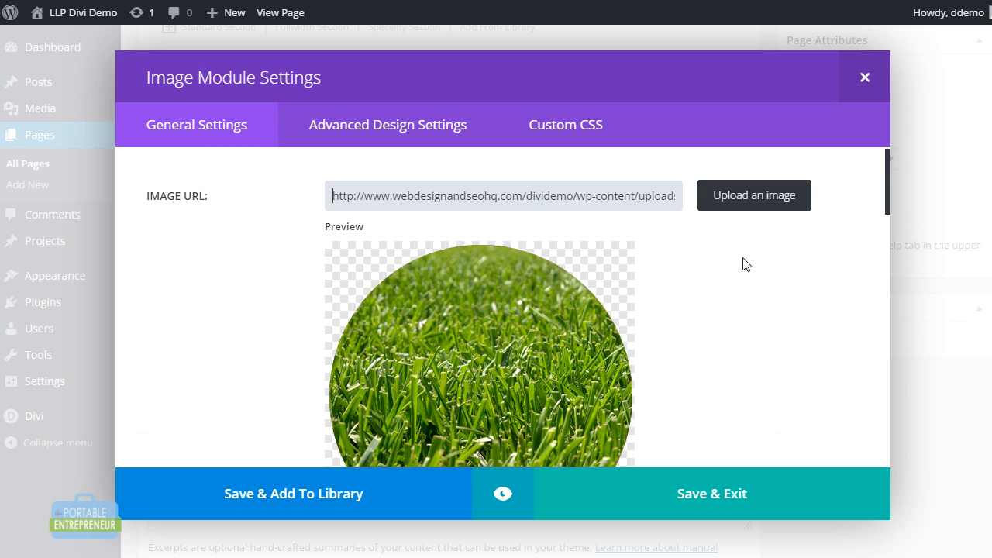
pyautogui.click(742, 508)
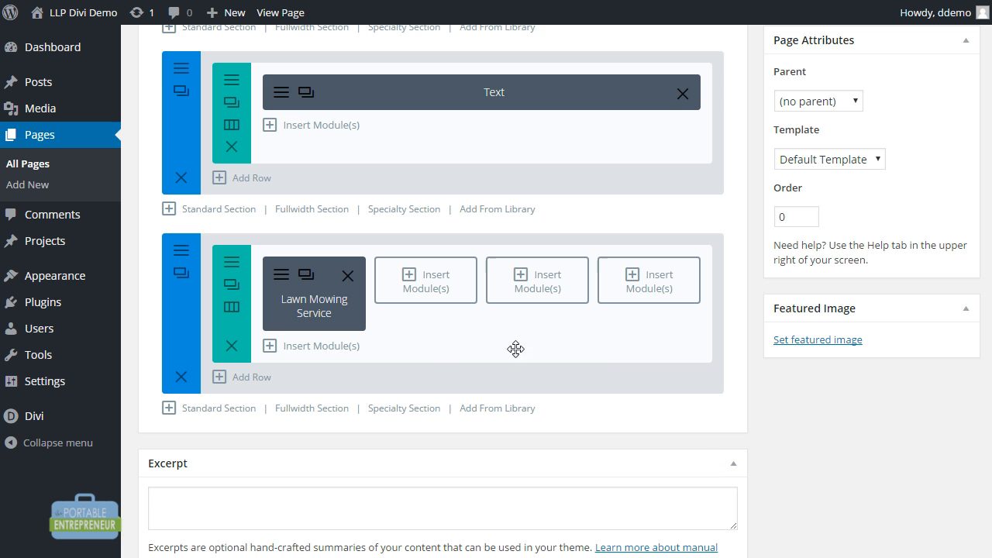
# Insert a Text module below the Lawn Mowing Service image and enter LAWN MOWING as its content
pyautogui.click(350, 351)
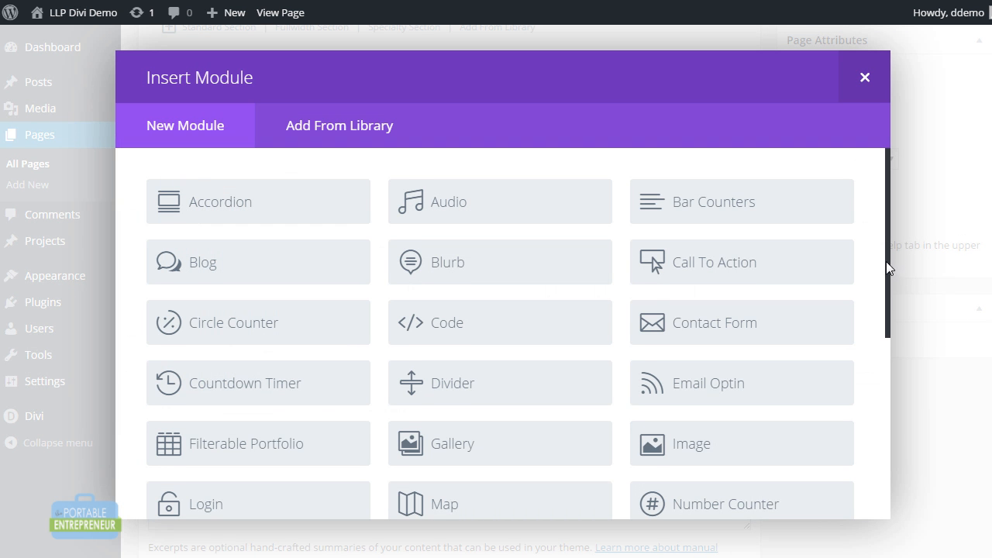
pyautogui.moveTo(886, 261); pyautogui.dragTo(884, 415)
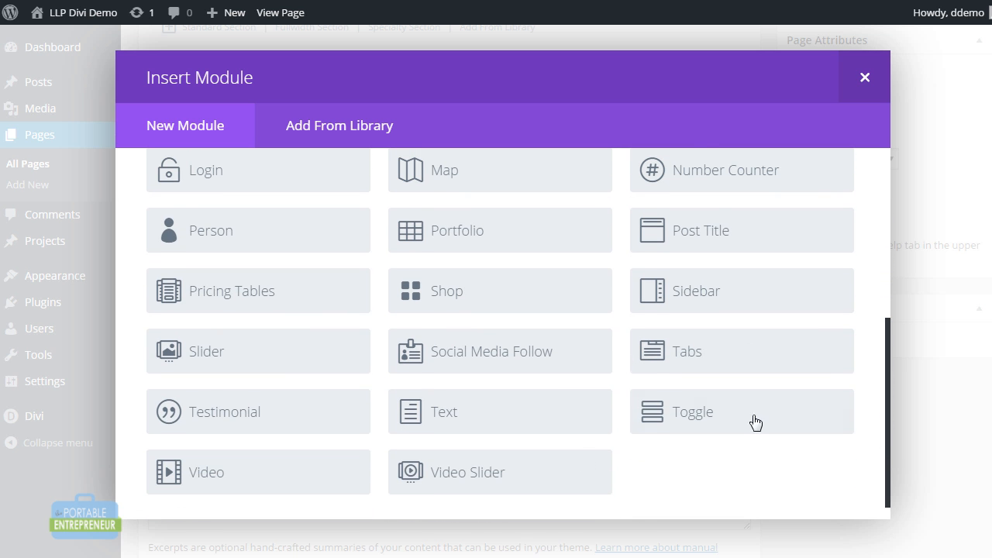
pyautogui.click(541, 421)
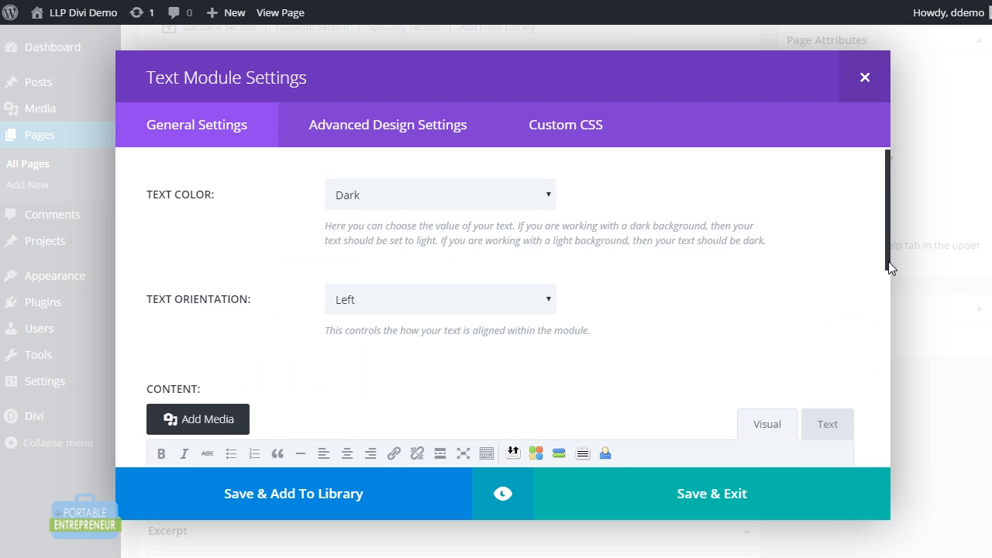
pyautogui.moveTo(889, 261); pyautogui.dragTo(889, 378)
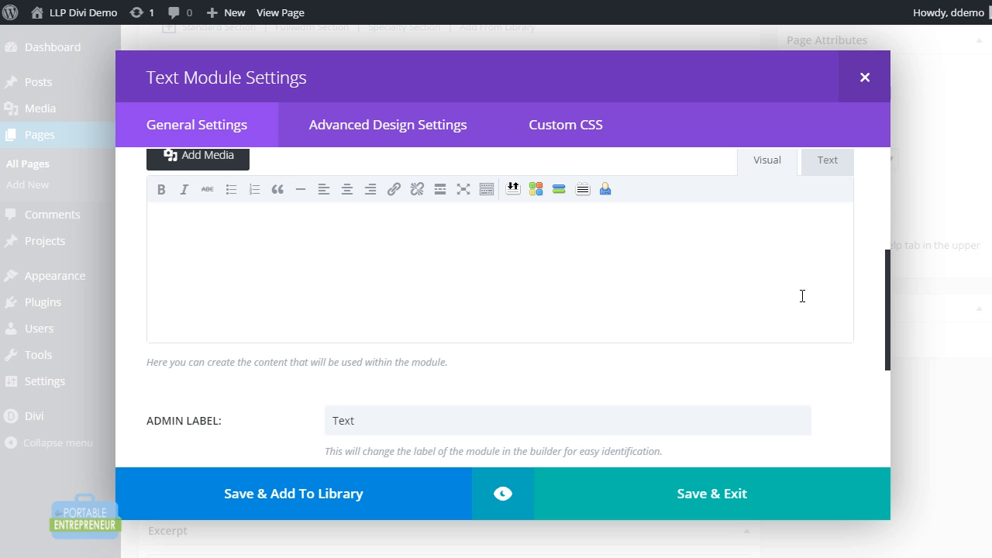
pyautogui.write('AWN MOWING')
# Set the new Text module's text orientation to Center and save the module
pyautogui.moveTo(886, 301); pyautogui.dragTo(889, 353)
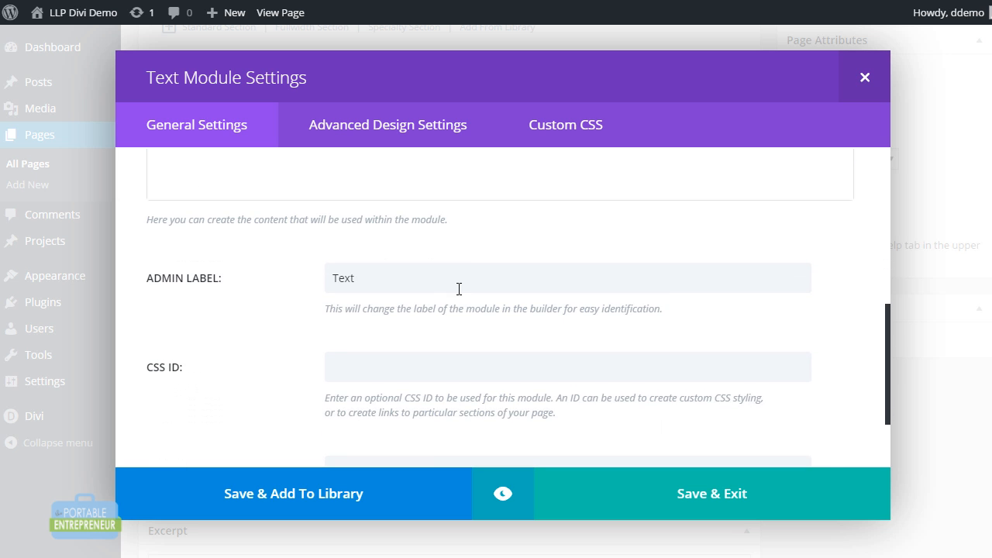
pyautogui.moveTo(401, 288); pyautogui.dragTo(309, 286)
pyautogui.moveTo(889, 412); pyautogui.dragTo(886, 256)
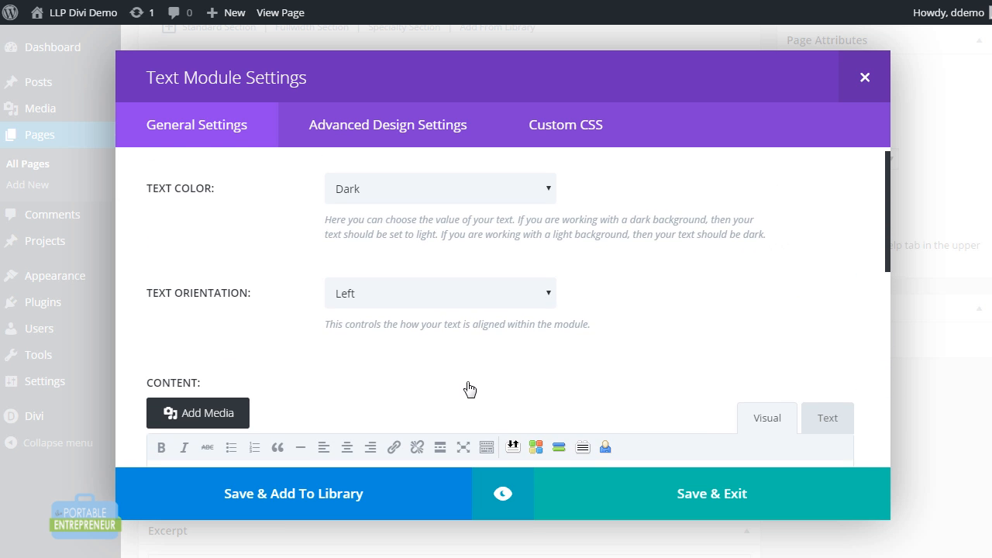
pyautogui.click(476, 294)
pyautogui.click(469, 330)
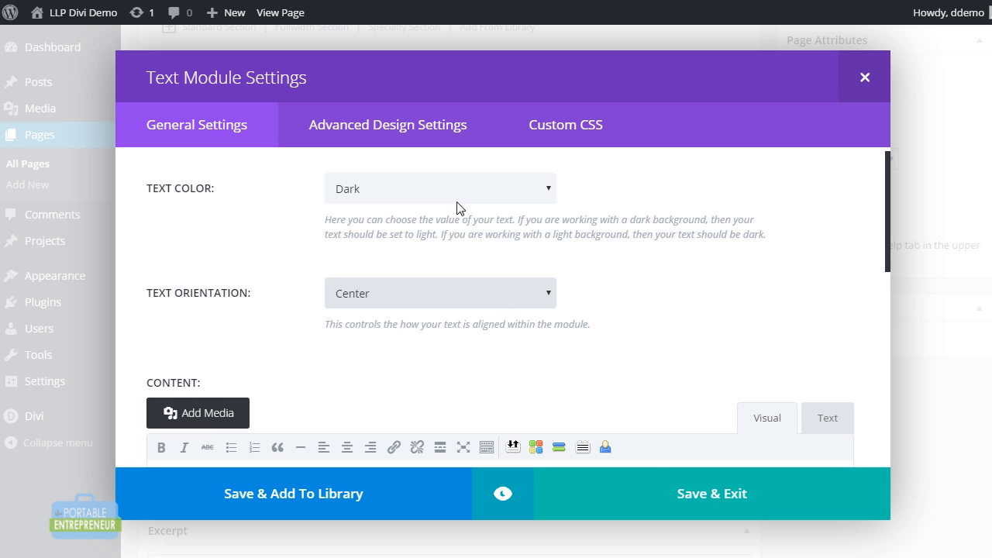
pyautogui.click(672, 506)
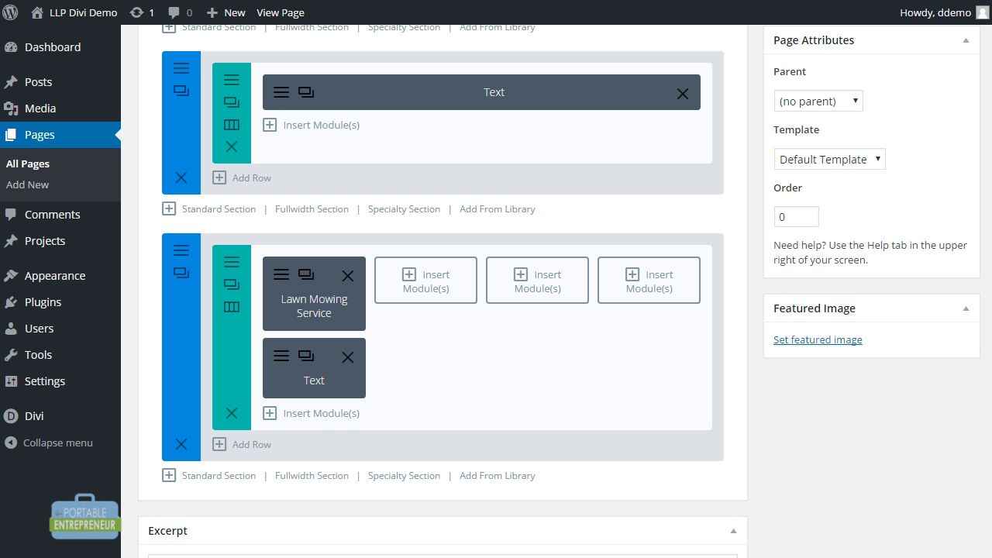
# Update the Home page and review the new service section below the quote on the live page
pyautogui.scroll(5, 442, 310)
pyautogui.click(954, 403)
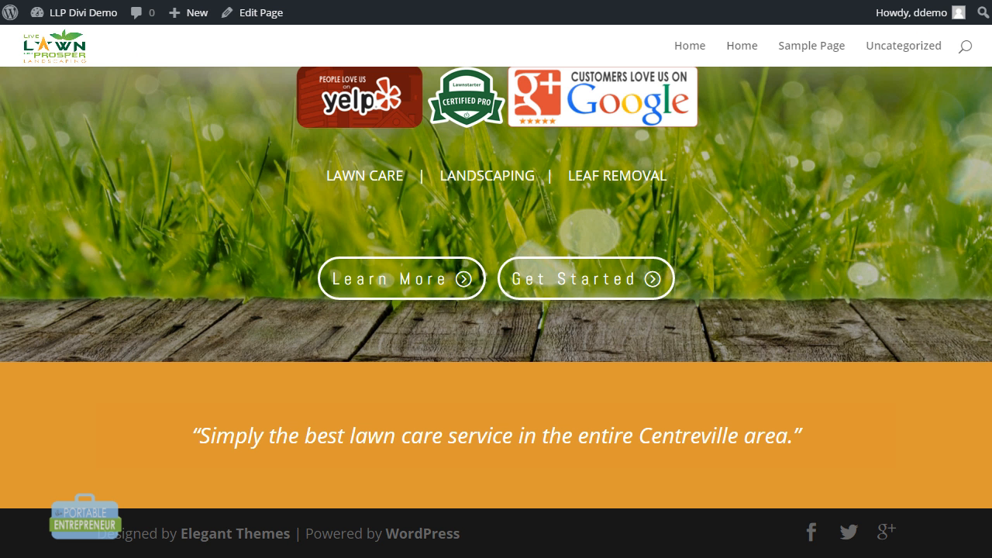
pyautogui.scroll(-5, 496, 310)
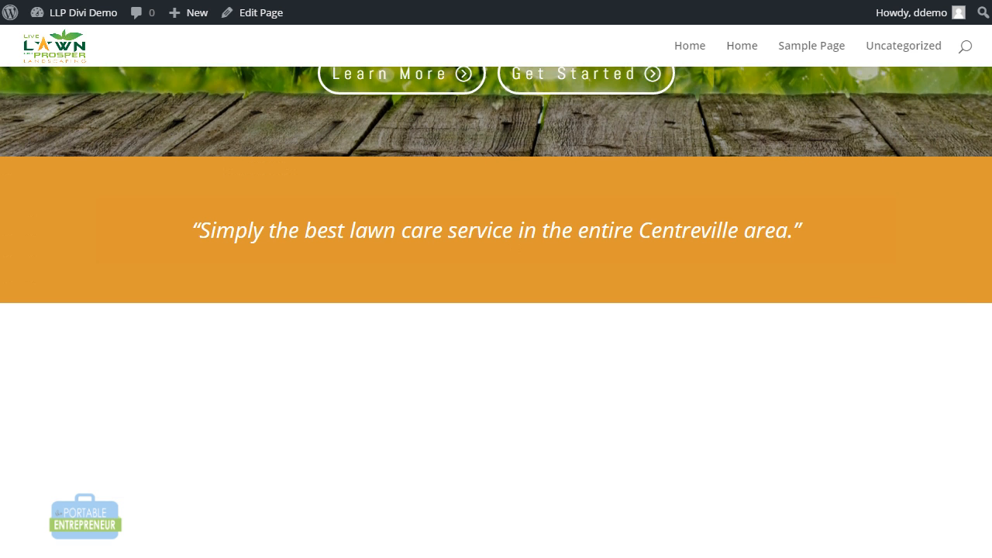
pyautogui.scroll(-3, 496, 310)
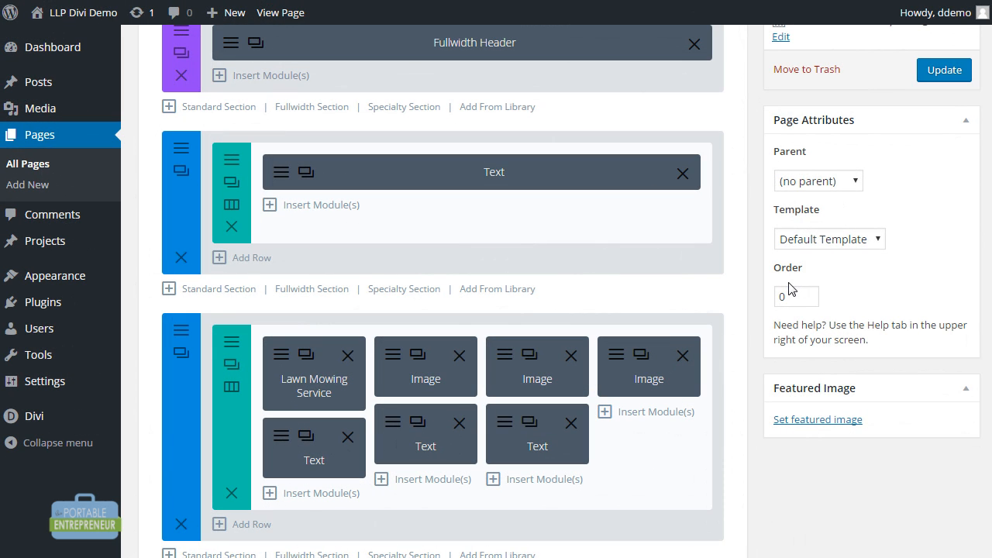
# Duplicate the third column's Text module and move the copy below the image in the fourth column
pyautogui.click(539, 431)
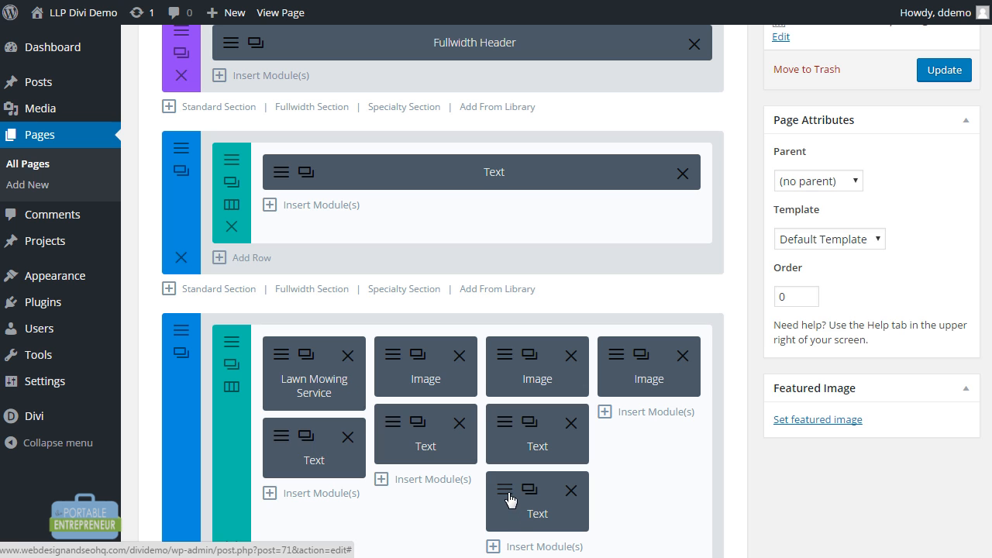
pyautogui.moveTo(518, 520)
pyautogui.mouseDown()
pyautogui.moveTo(640, 412)
pyautogui.moveTo(647, 427)
pyautogui.moveTo(635, 449)
pyautogui.mouseUp()
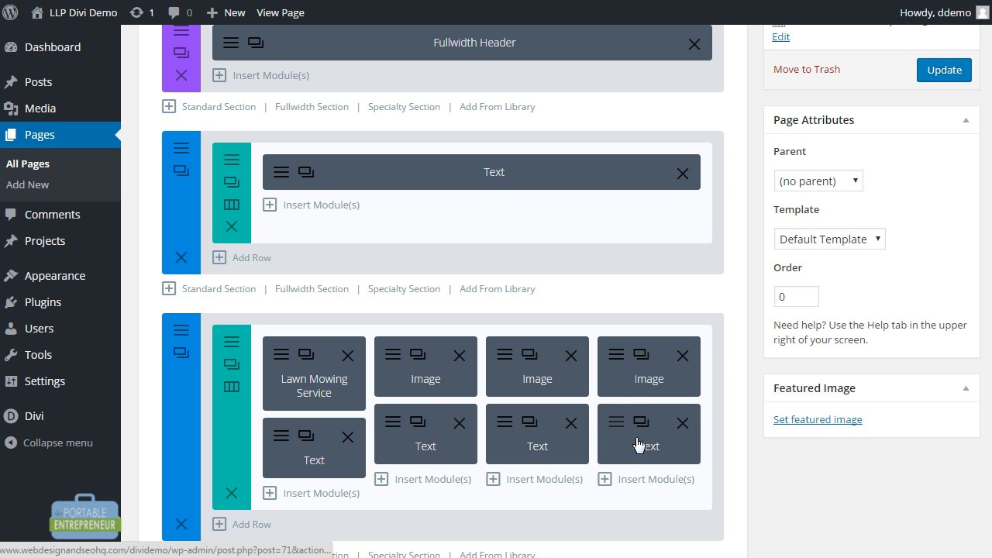
# Replace the fourth column's LEAF REMOVAL text with MULCHING and save the Text module
pyautogui.click(625, 439)
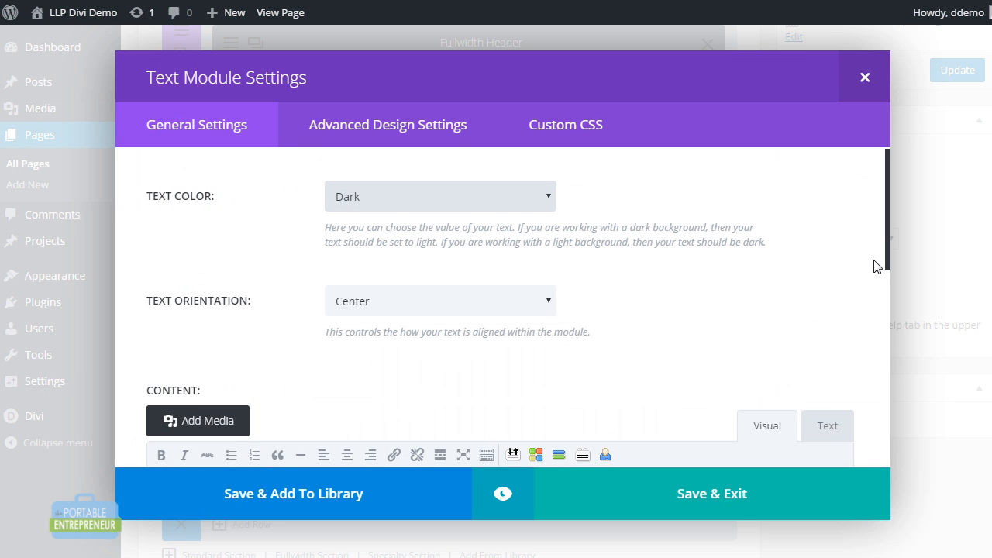
pyautogui.moveTo(889, 259); pyautogui.dragTo(892, 361)
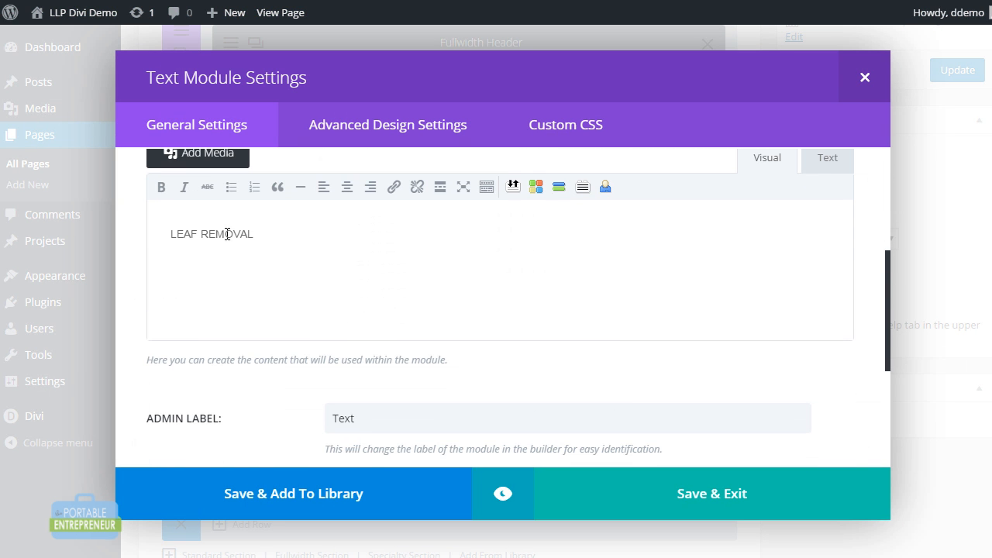
pyautogui.moveTo(260, 240); pyautogui.dragTo(92, 187)
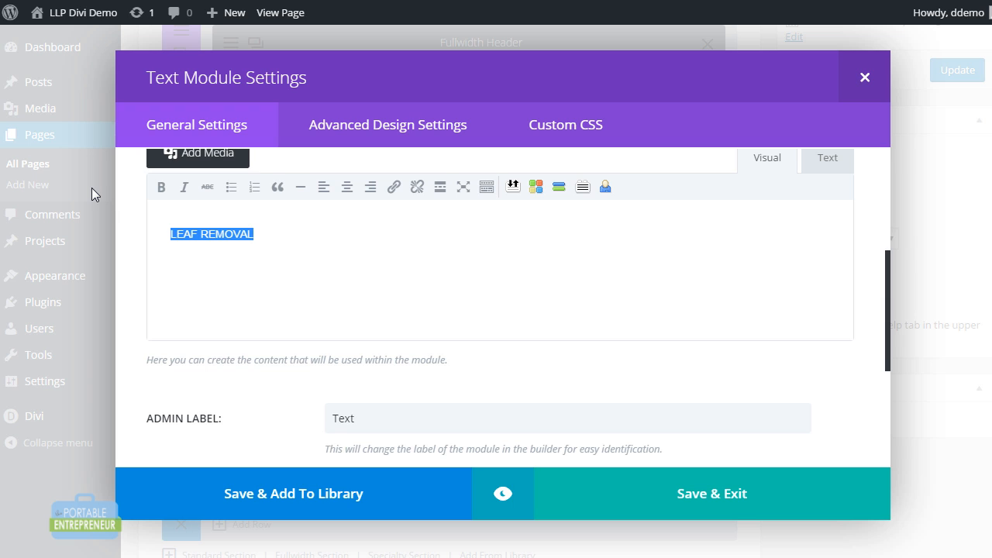
pyautogui.write('m')
pyautogui.press('BackSpace')
pyautogui.write('MULCHING')
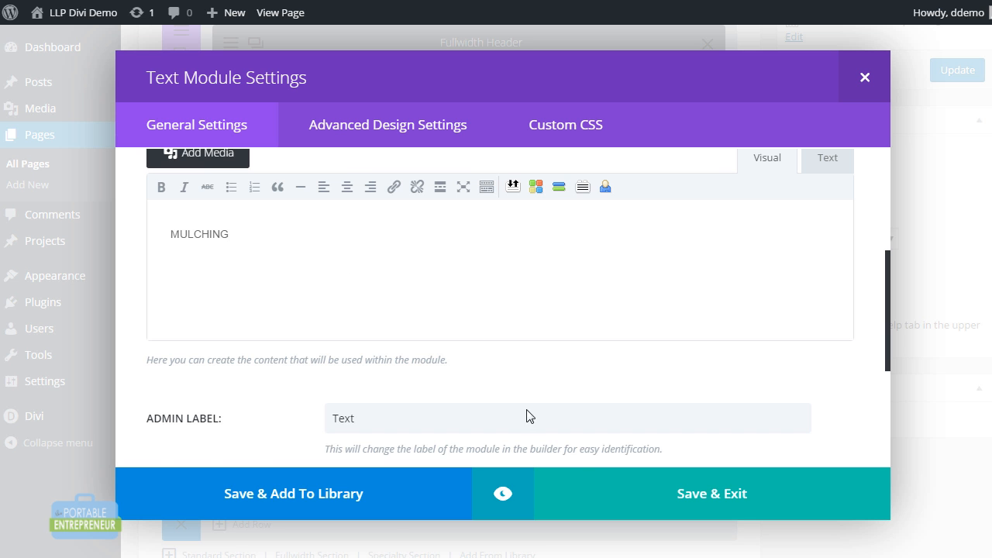
pyautogui.click(592, 496)
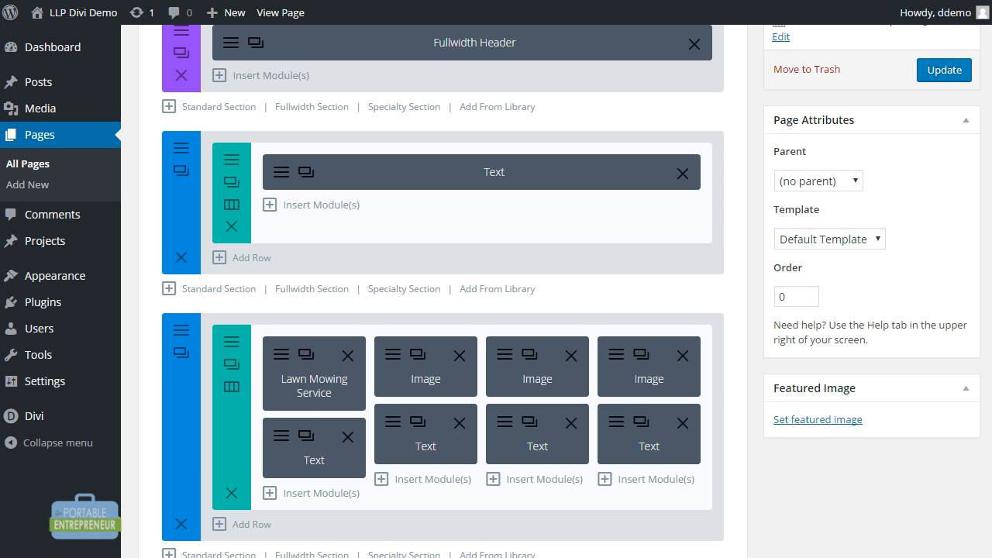
pyautogui.scroll(2, 497, 295)
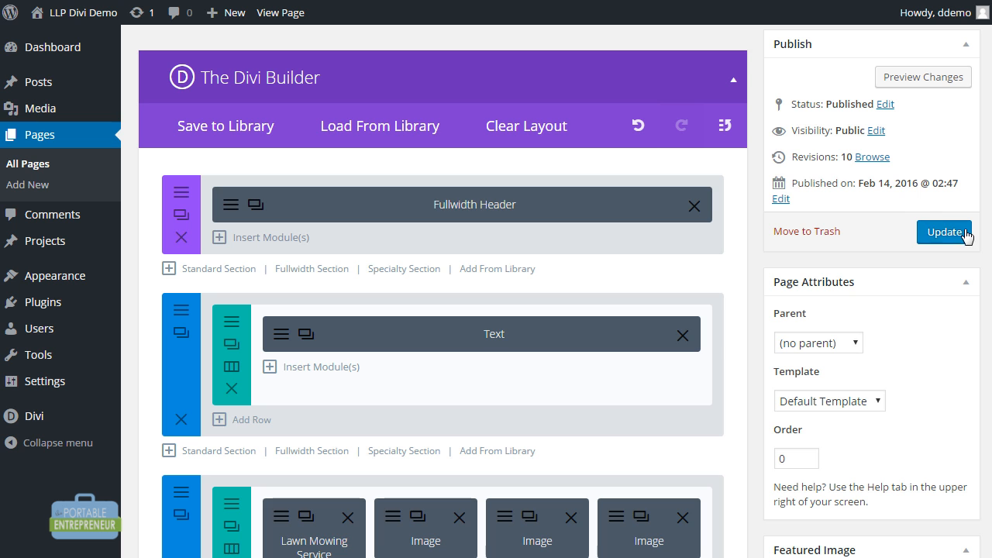
# Update the Home page and review the four captioned service images on the live page
pyautogui.click(965, 234)
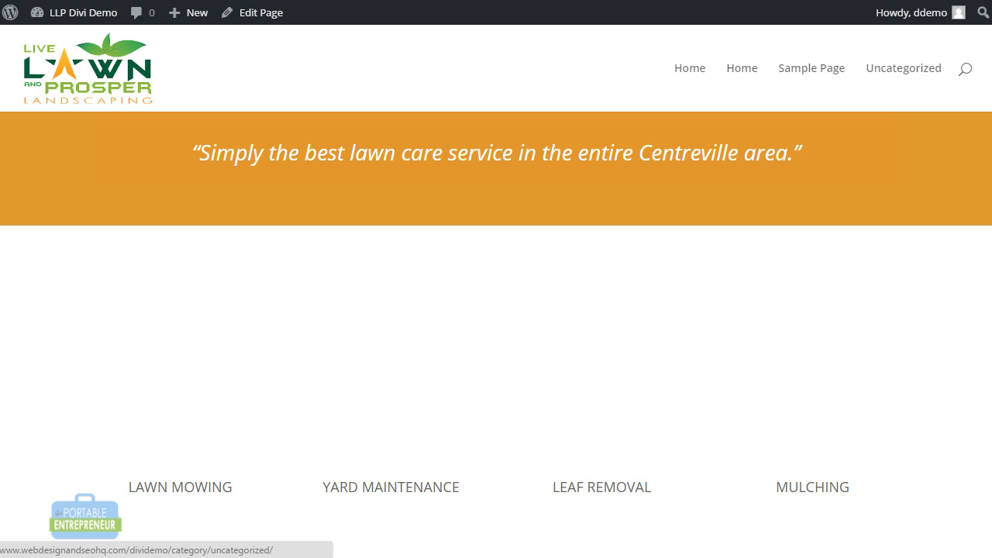
pyautogui.scroll(6, 496, 310)
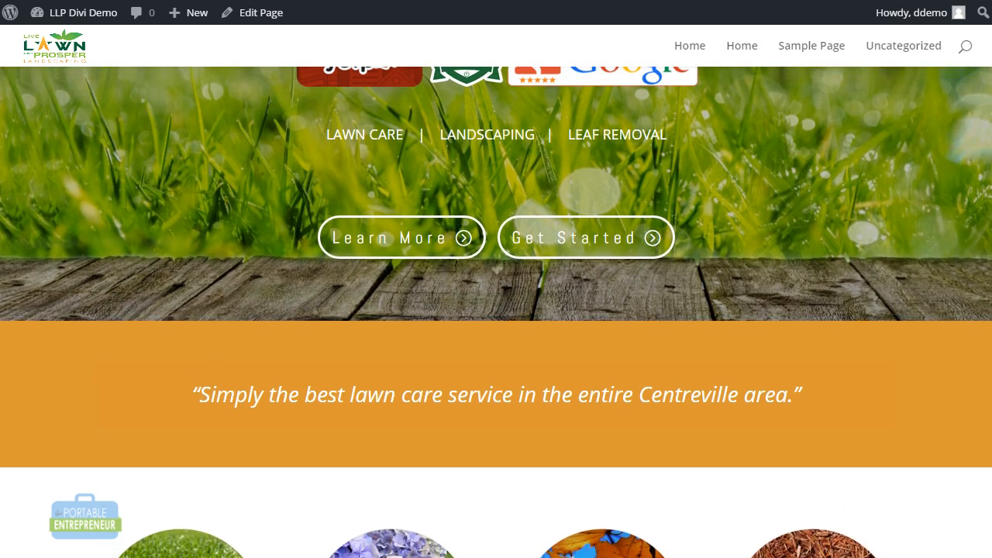
pyautogui.scroll(-5, 497, 311)
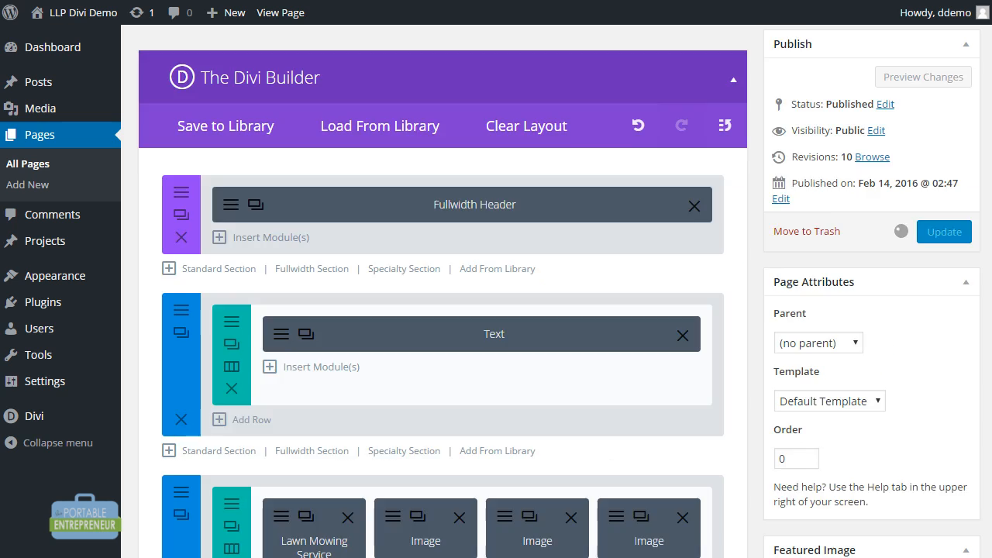
pyautogui.scroll(4, 740, 316)
# Add a standard section with a single full-width column below the service section and insert a Contact Form module
pyautogui.scroll(-8, 442, 349)
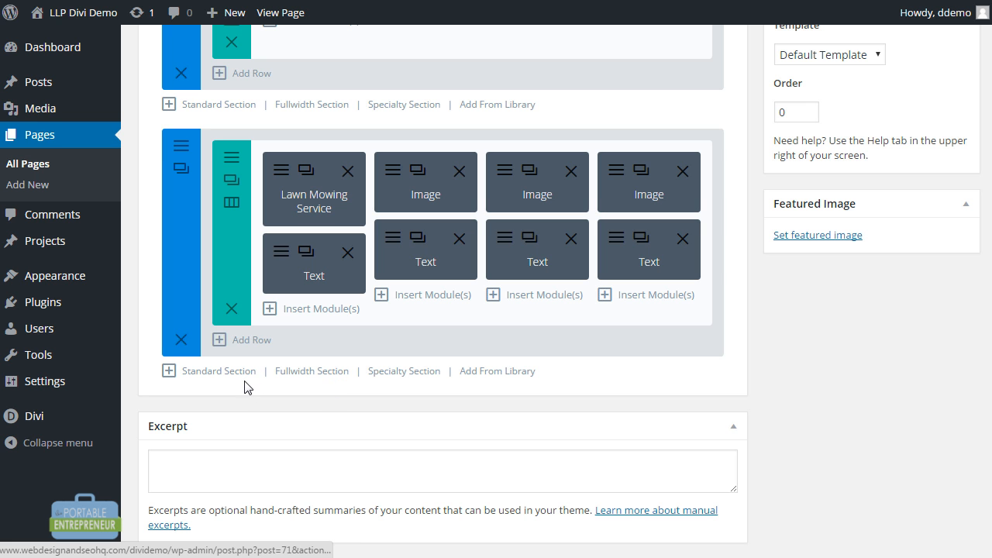
pyautogui.click(238, 375)
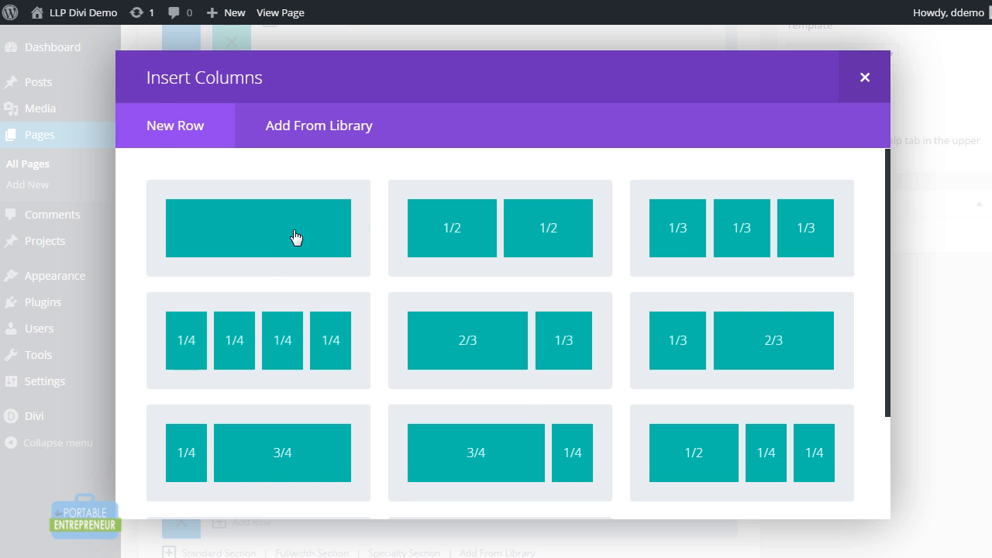
pyautogui.click(296, 238)
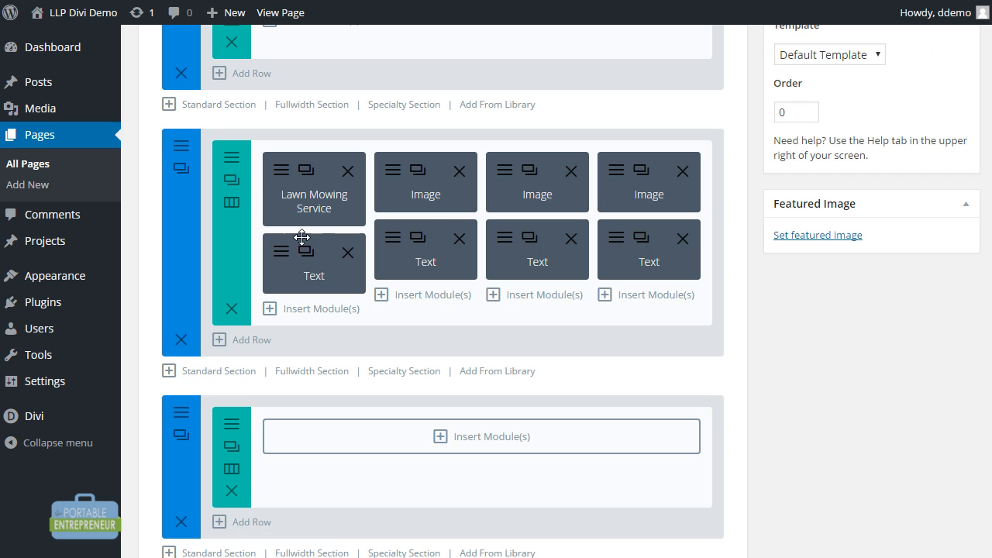
pyautogui.click(350, 440)
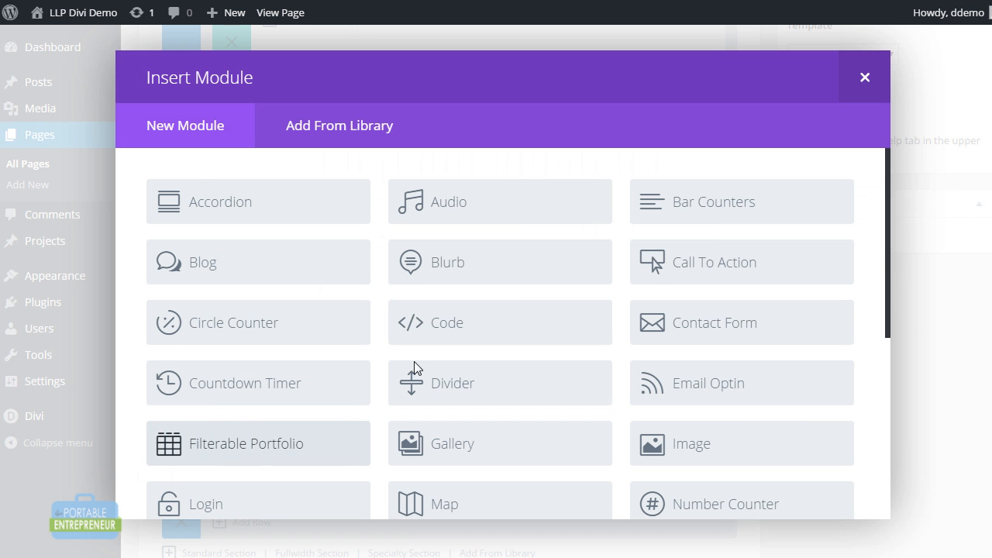
pyautogui.click(696, 323)
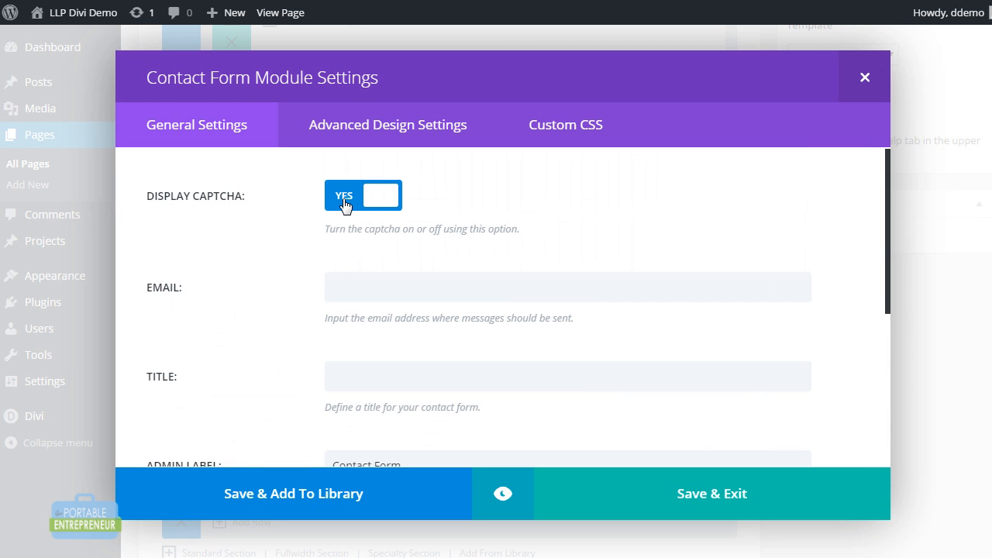
# Turn off the form's captcha, enter the recipient email address, and set the title to "Get a Free Quote Within 24 Hours"
pyautogui.click(345, 203)
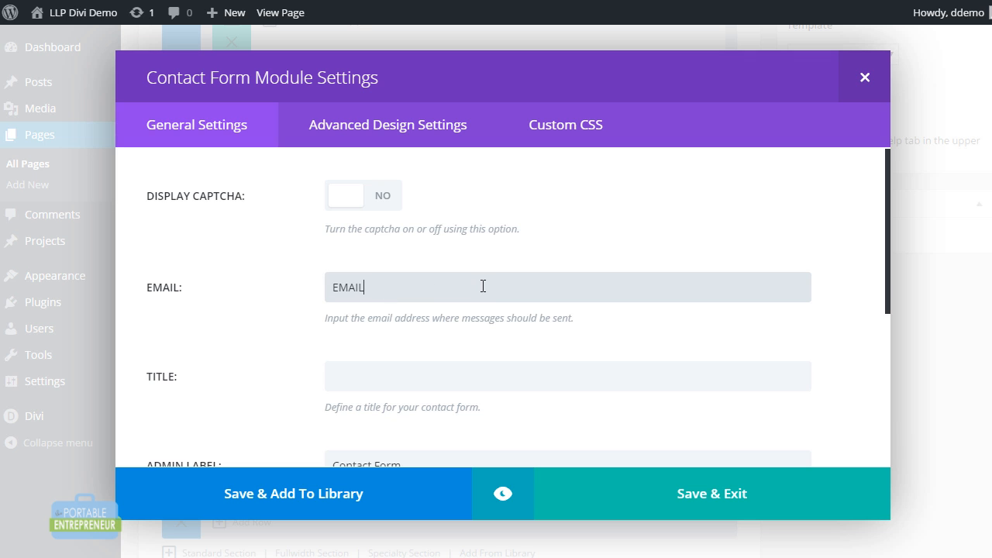
pyautogui.write('AIL.COM')
pyautogui.press('Tab')
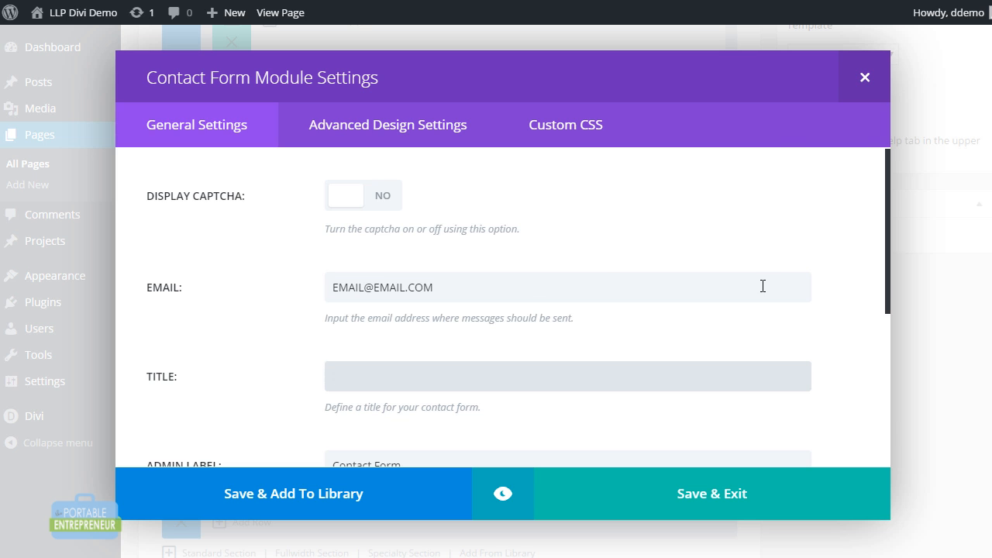
pyautogui.write('Get a Free Quote Within 24 Hours')
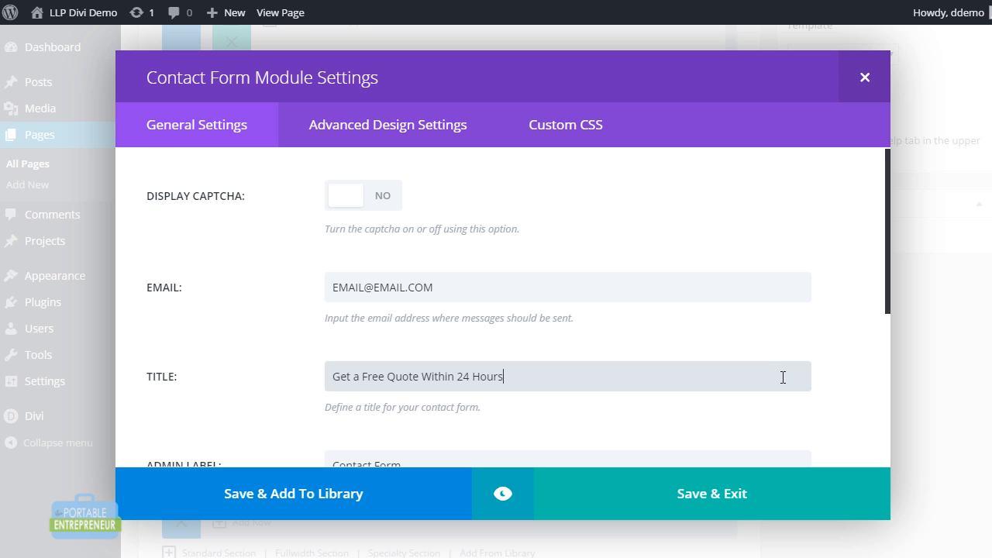
pyautogui.moveTo(887, 293)
pyautogui.mouseDown()
pyautogui.moveTo(882, 414)
pyautogui.moveTo(882, 281)
pyautogui.mouseUp()
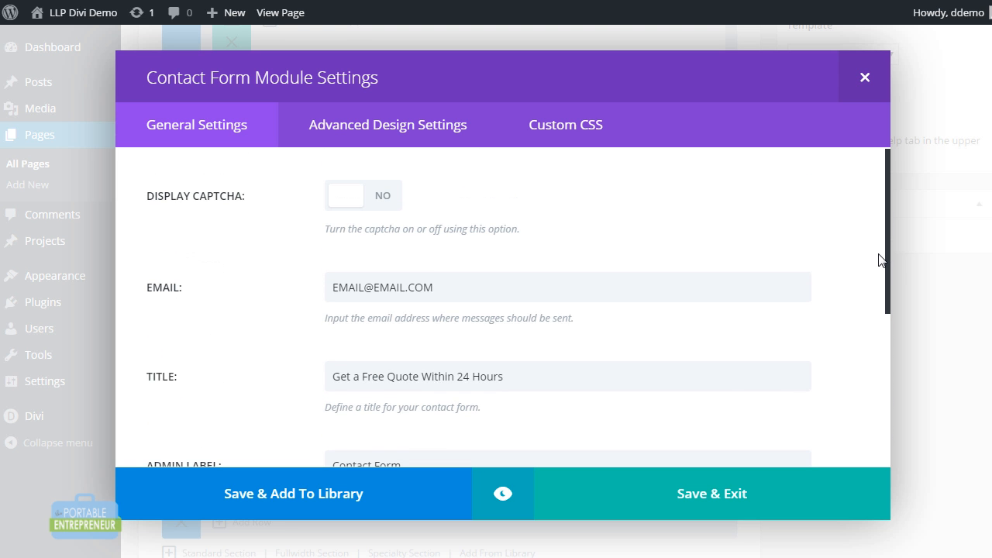
# Check the contact form's advanced design settings and save the module
pyautogui.click(421, 121)
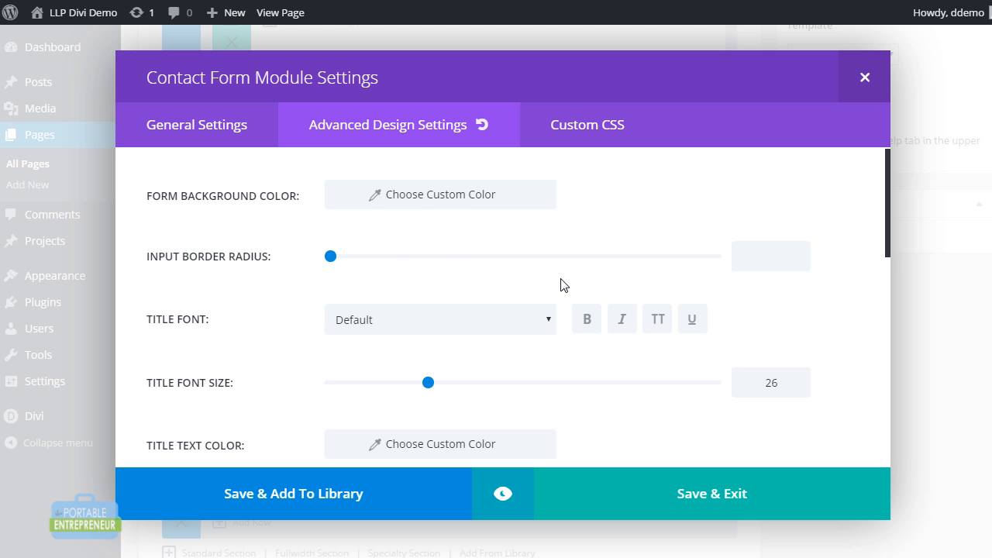
pyautogui.moveTo(888, 215); pyautogui.dragTo(885, 300)
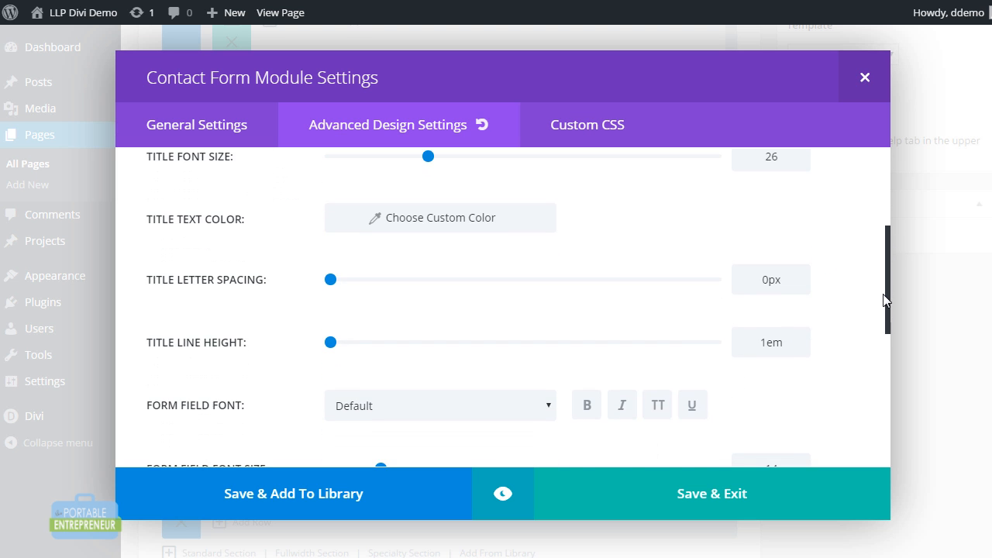
pyautogui.click(785, 497)
# Update the Home page and review the new contact form below the service images on the live page
pyautogui.scroll(5, 442, 310)
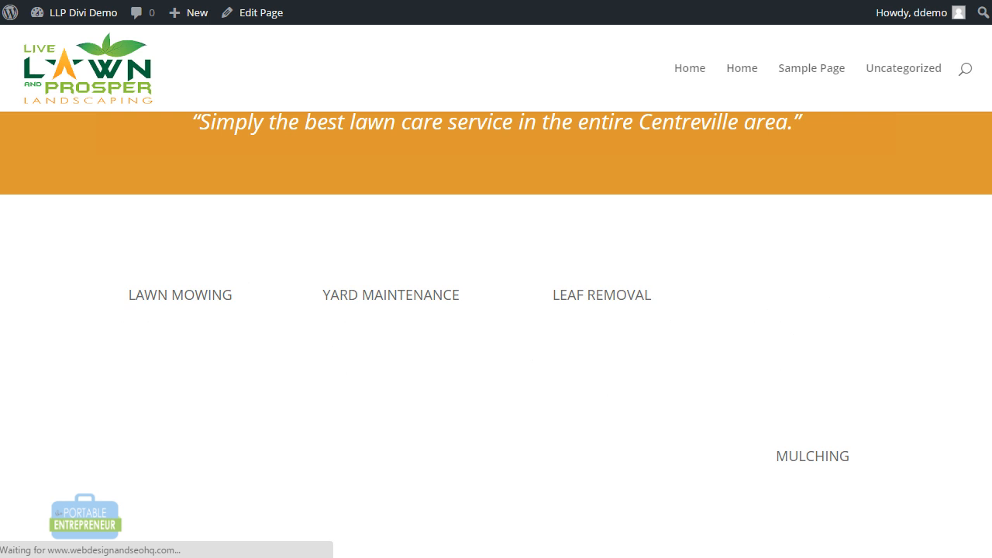
pyautogui.scroll(-4, 496, 310)
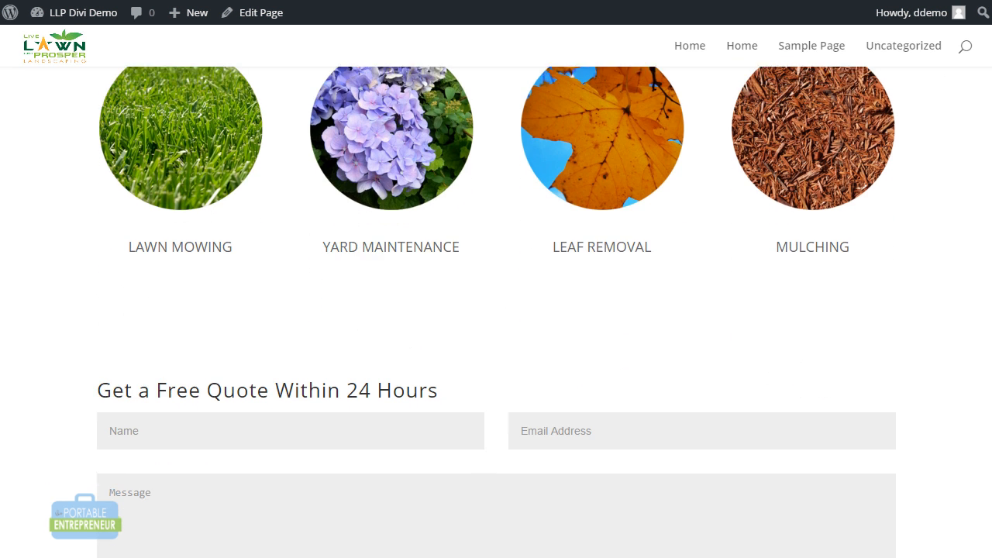
pyautogui.scroll(-1, 496, 310)
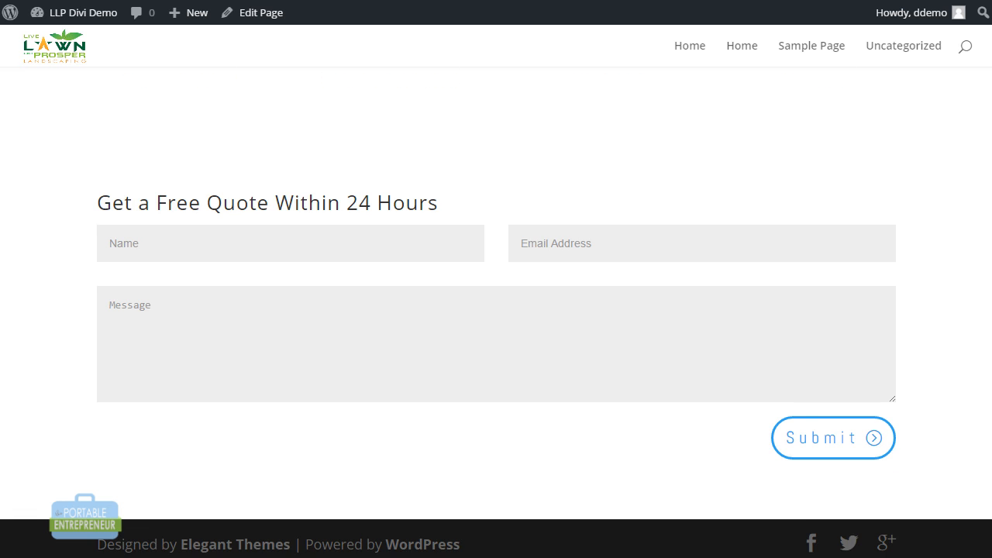
pyautogui.scroll(-1, 496, 366)
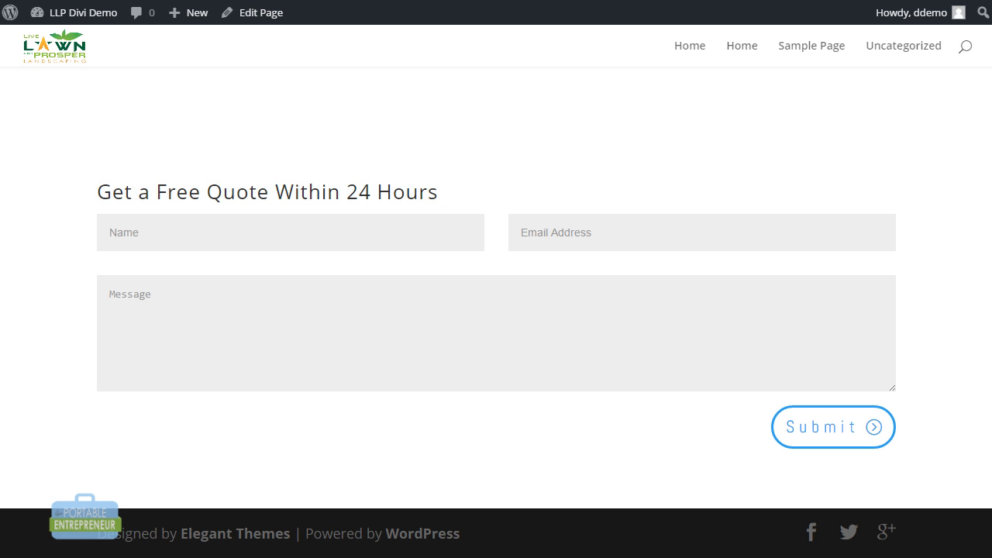
pyautogui.scroll(2, 496, 310)
pyautogui.scroll(4, 827, 277)
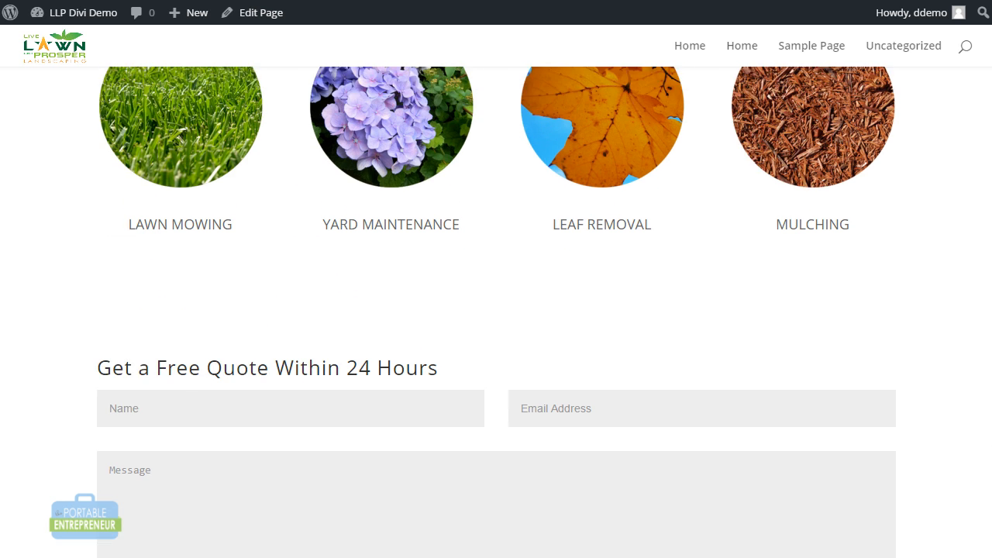
pyautogui.scroll(-2, 827, 277)
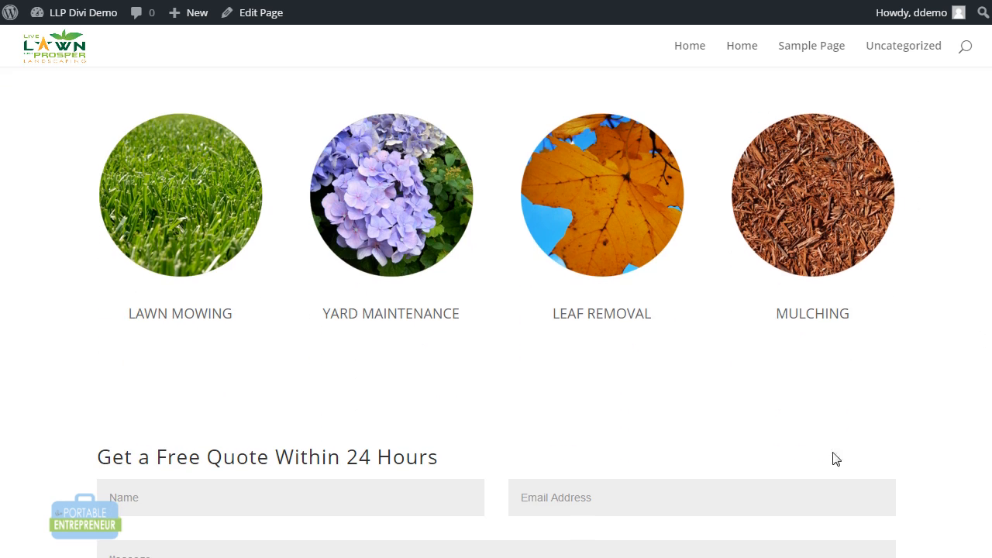
pyautogui.scroll(-1, 700, 74)
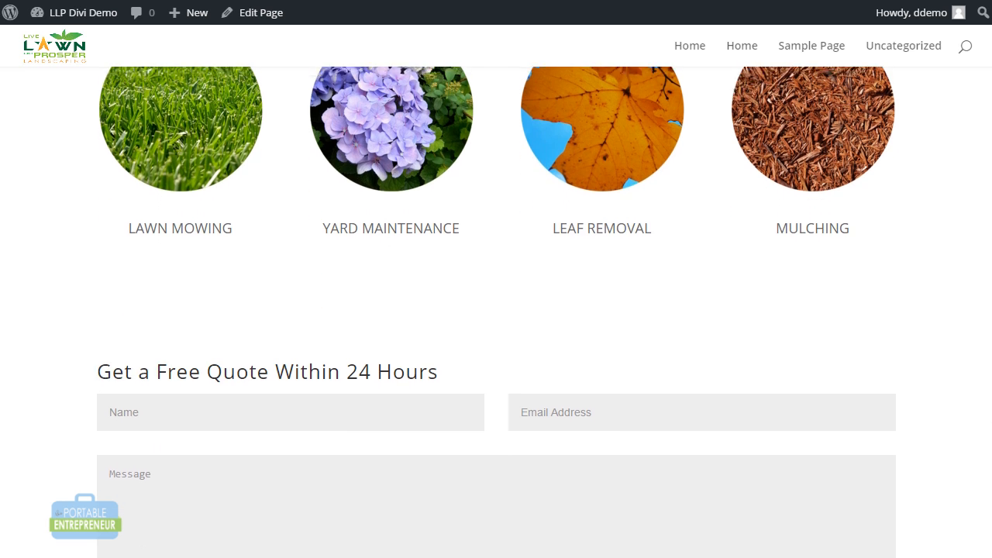
pyautogui.scroll(1, 700, 73)
# Set the contact form section's background color to the preset green and save the section settings
pyautogui.click(201, 1)
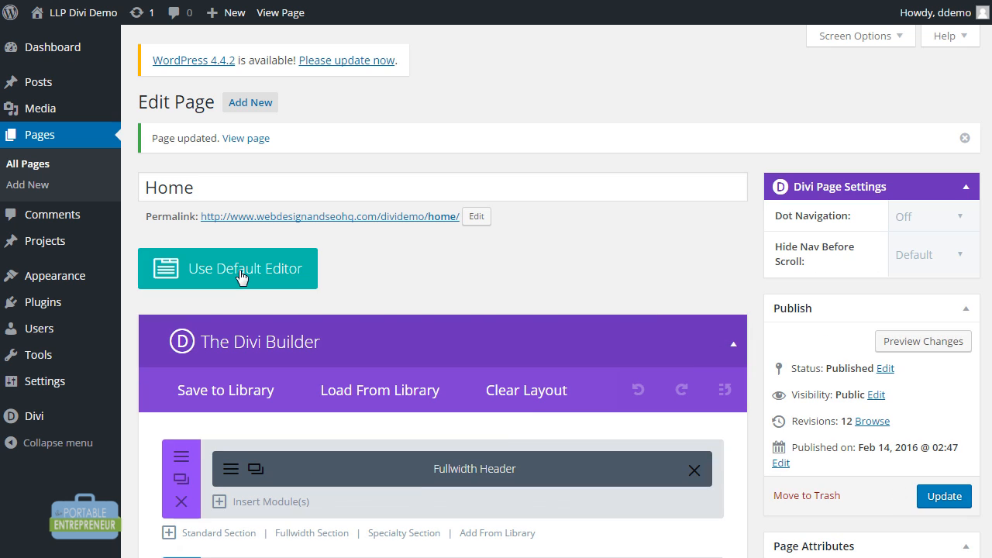
pyautogui.scroll(-1, 662, 322)
pyautogui.scroll(-1, 659, 319)
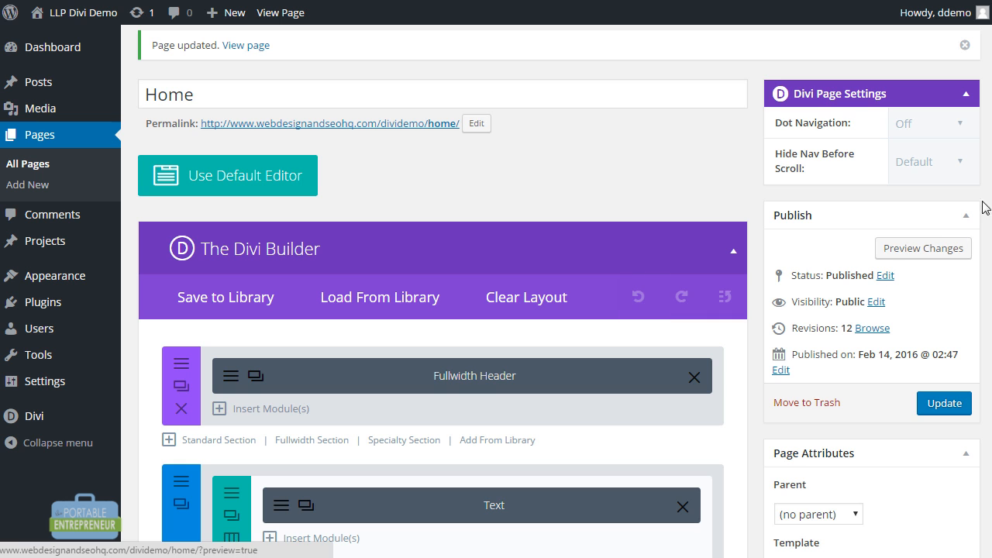
pyautogui.scroll(-3, 982, 207)
pyautogui.scroll(-5, 442, 310)
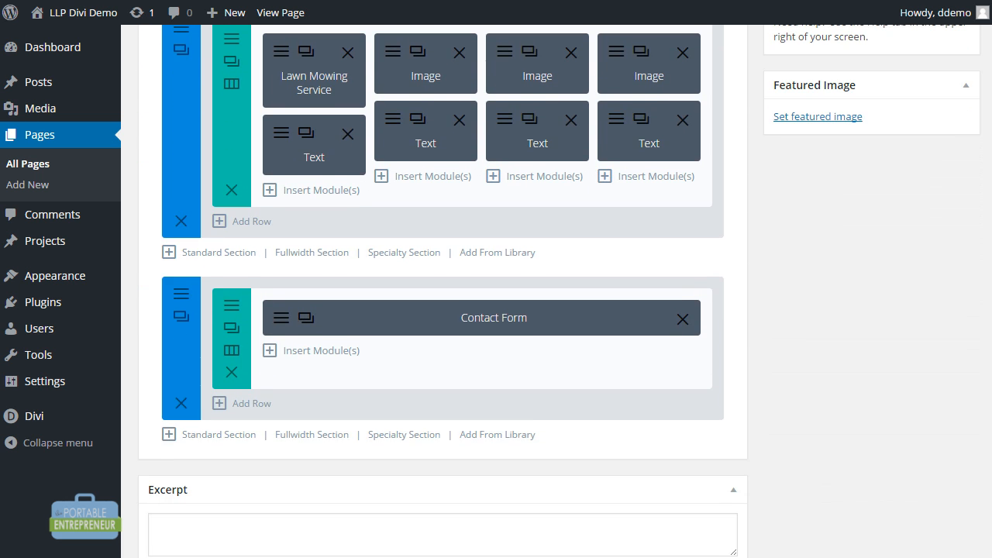
pyautogui.click(185, 302)
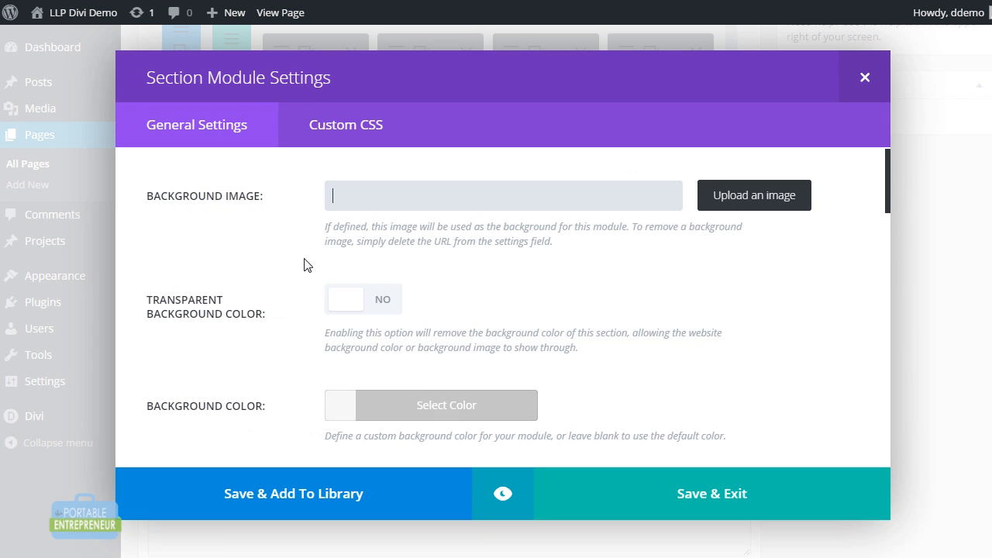
pyautogui.click(356, 412)
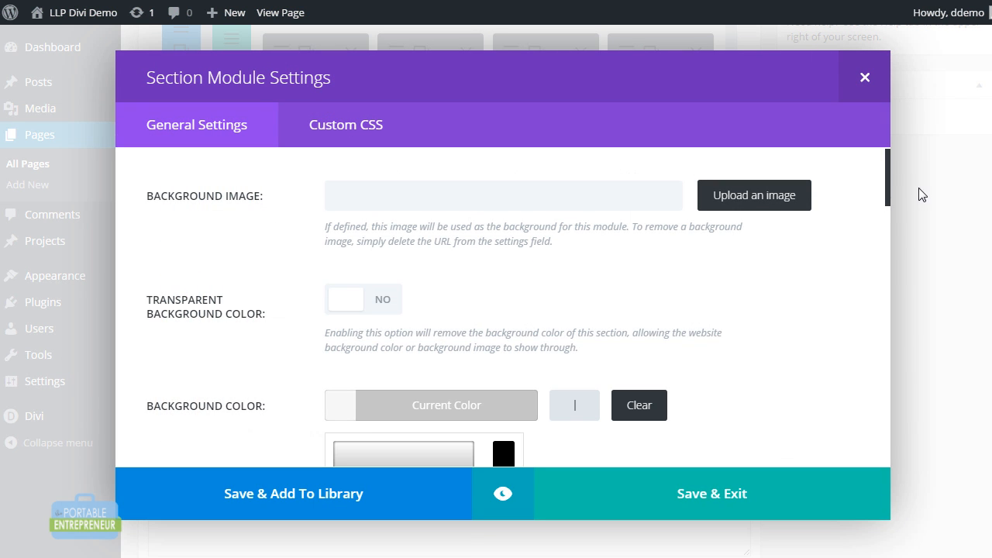
pyautogui.moveTo(886, 195); pyautogui.dragTo(892, 255)
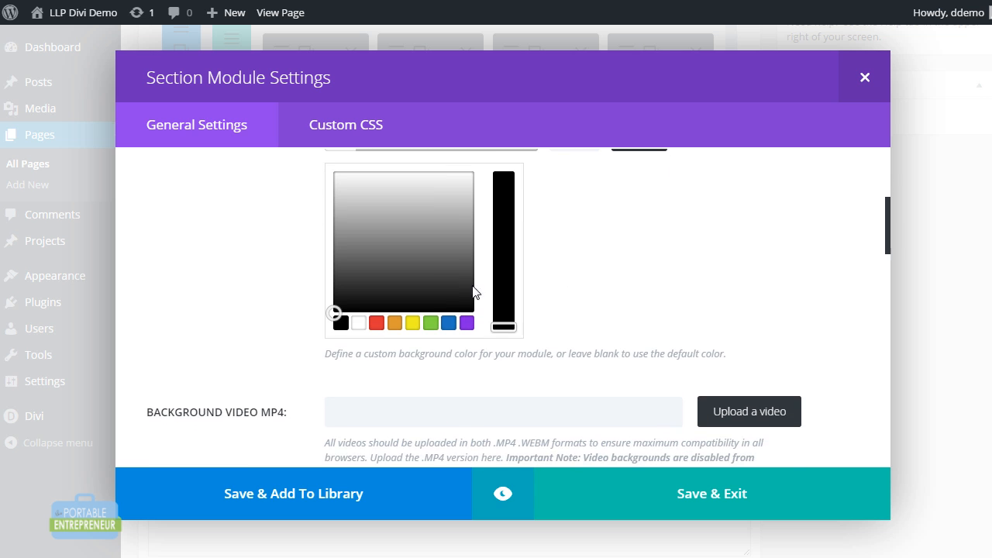
pyautogui.click(432, 324)
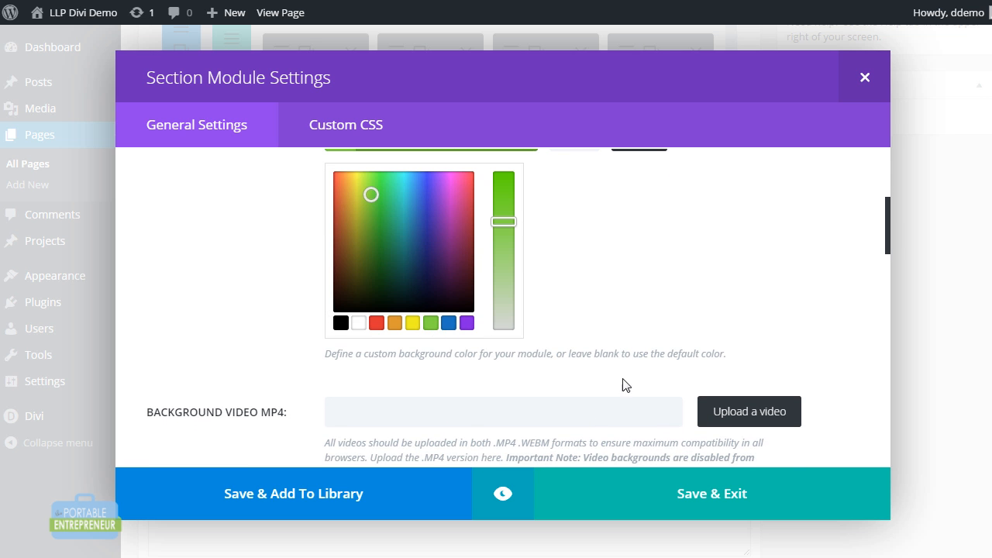
pyautogui.click(762, 496)
# Update the Home page and review the live page from the green contact form section up to the header
pyautogui.scroll(10, 814, 465)
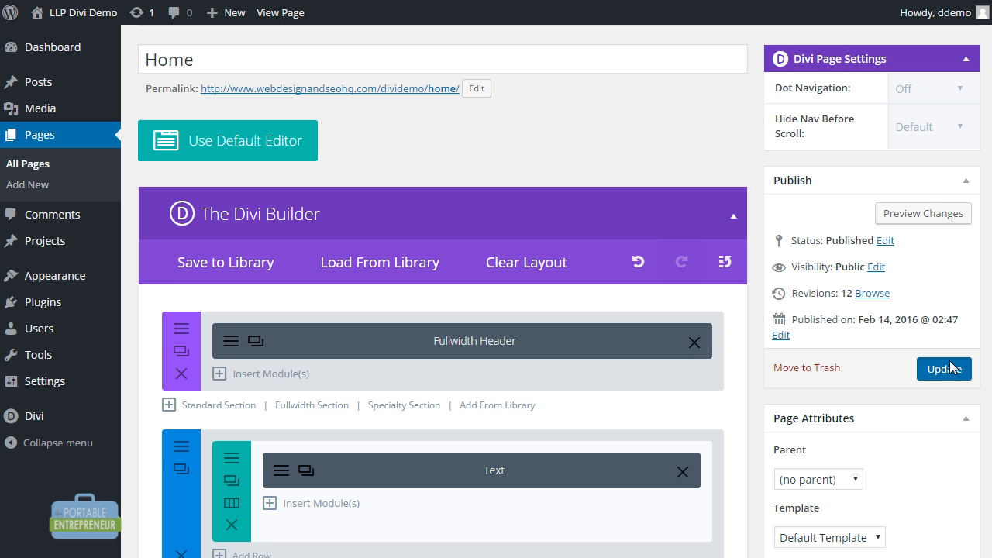
pyautogui.click(938, 368)
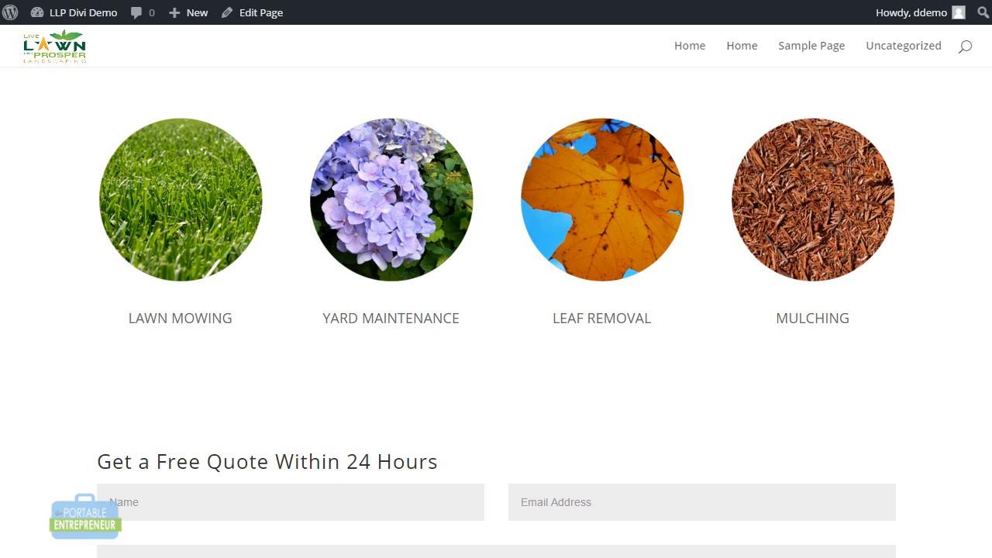
pyautogui.scroll(4, 497, 310)
pyautogui.scroll(-3, 496, 310)
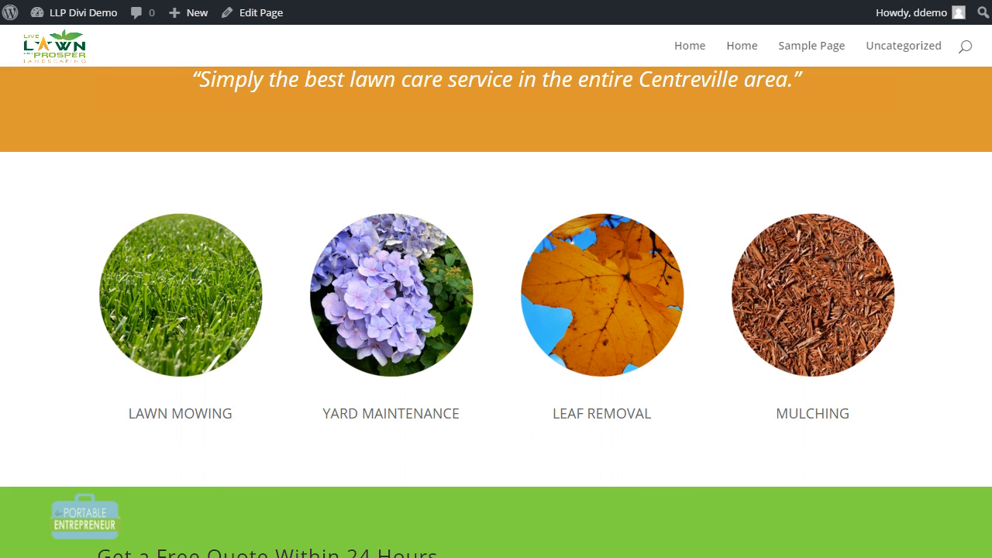
pyautogui.scroll(-5, 496, 310)
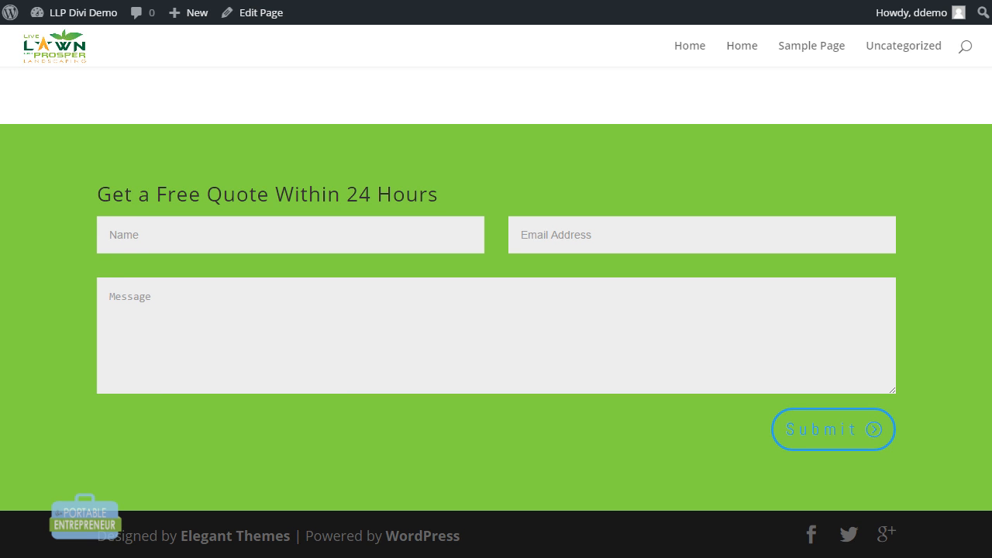
pyautogui.scroll(1, 496, 311)
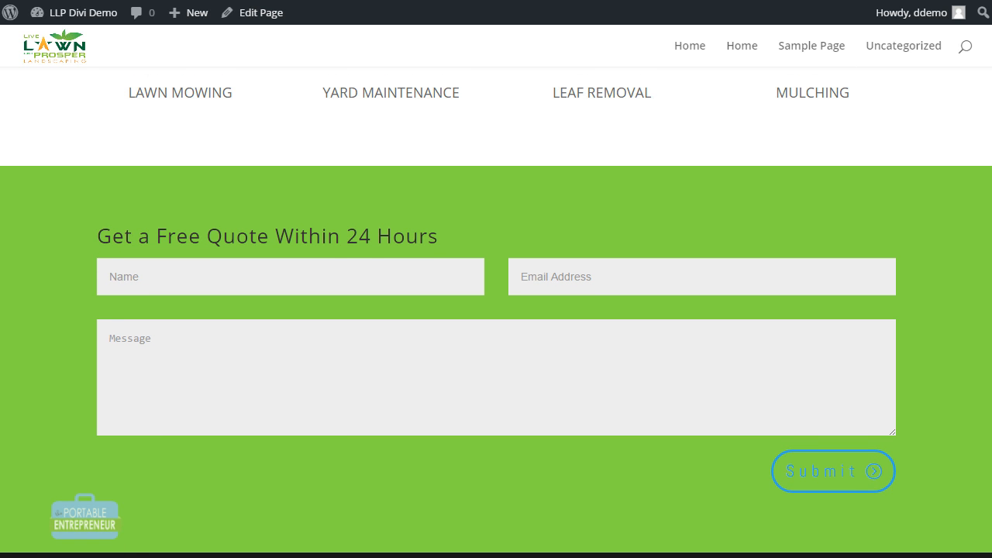
pyautogui.scroll(10, 497, 310)
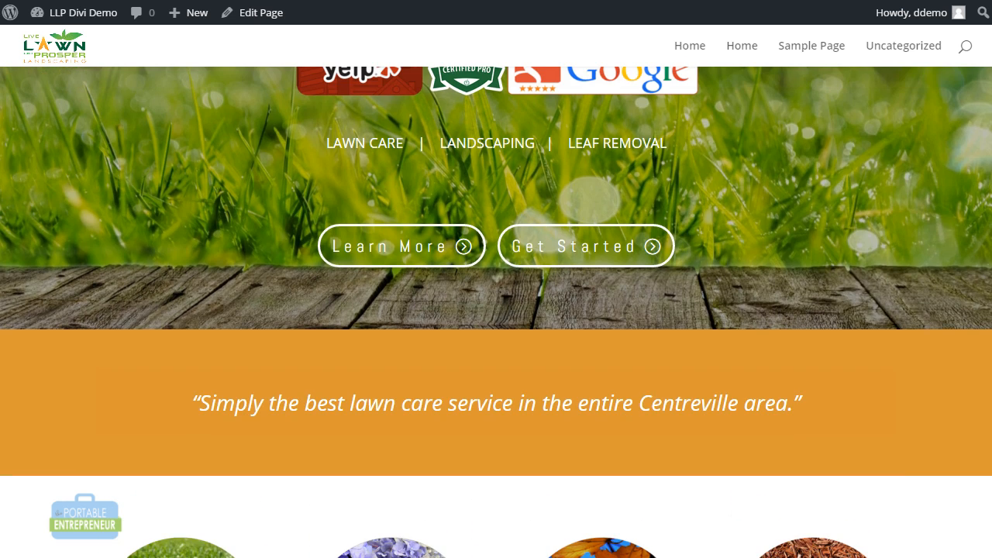
pyautogui.scroll(3, 496, 310)
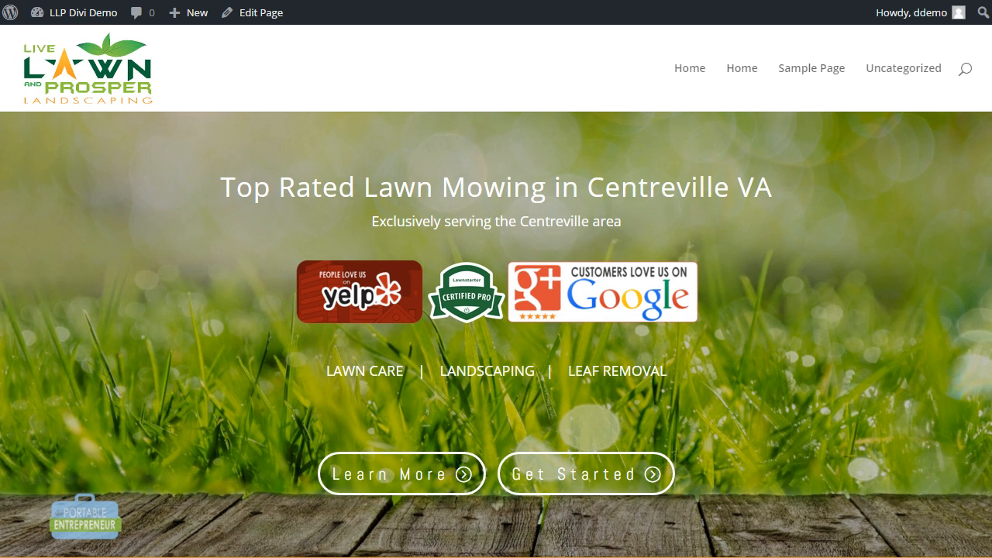
# Return to the page editor and create a new page titled About that uses the Divi Builder
pyautogui.scroll(-1, 496, 333)
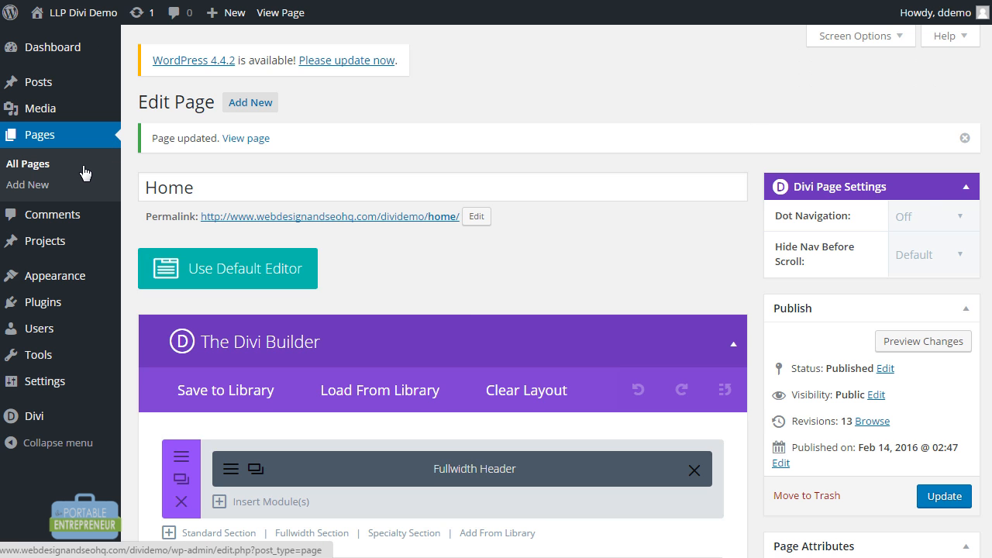
pyautogui.click(261, 99)
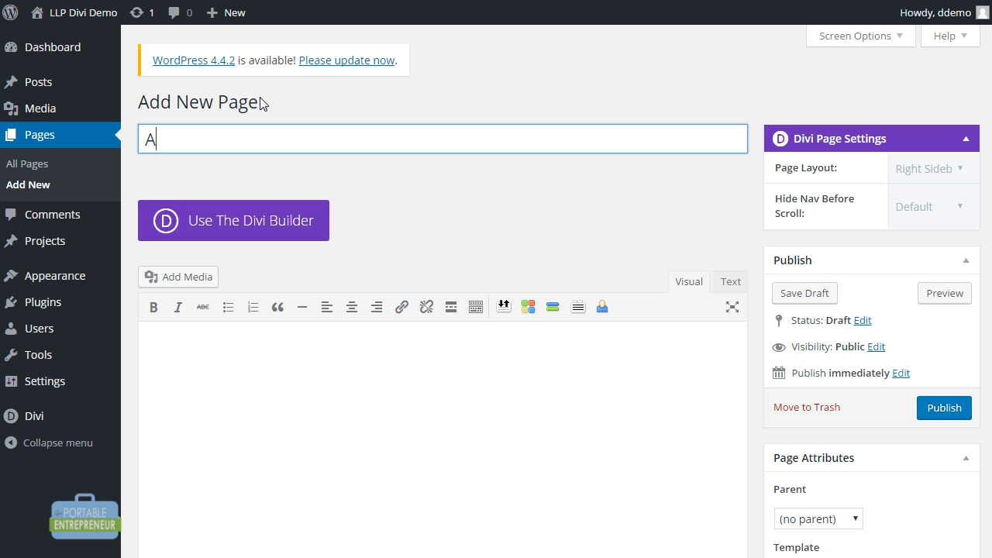
pyautogui.write('About')
pyautogui.click(280, 221)
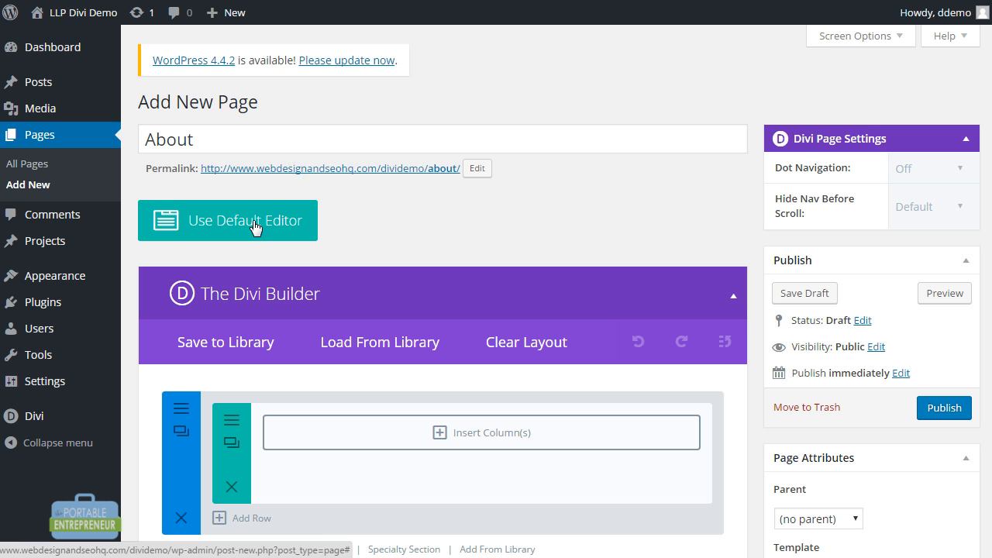
# Load the predefined About Us layout into the About page, replacing its existing content
pyautogui.click(387, 358)
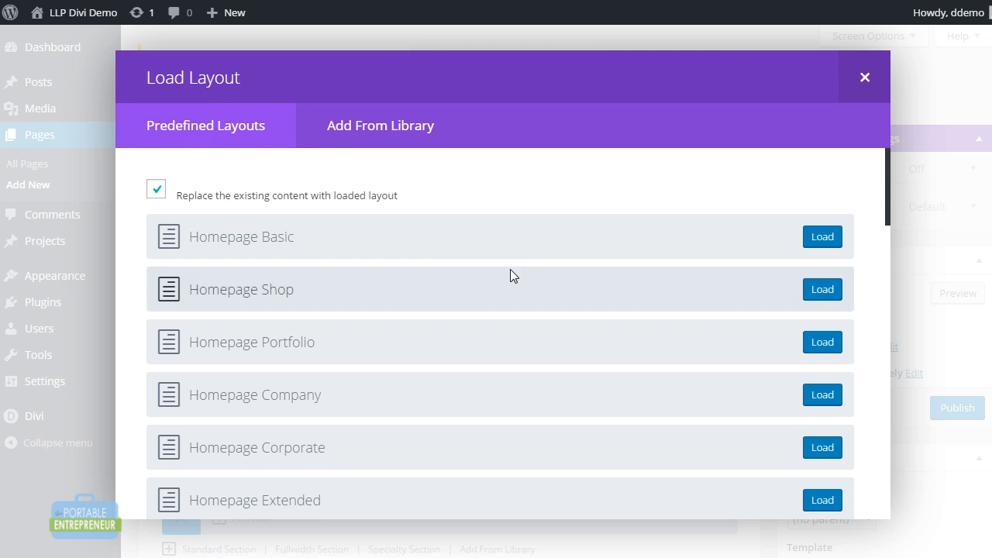
pyautogui.moveTo(887, 204); pyautogui.dragTo(887, 216)
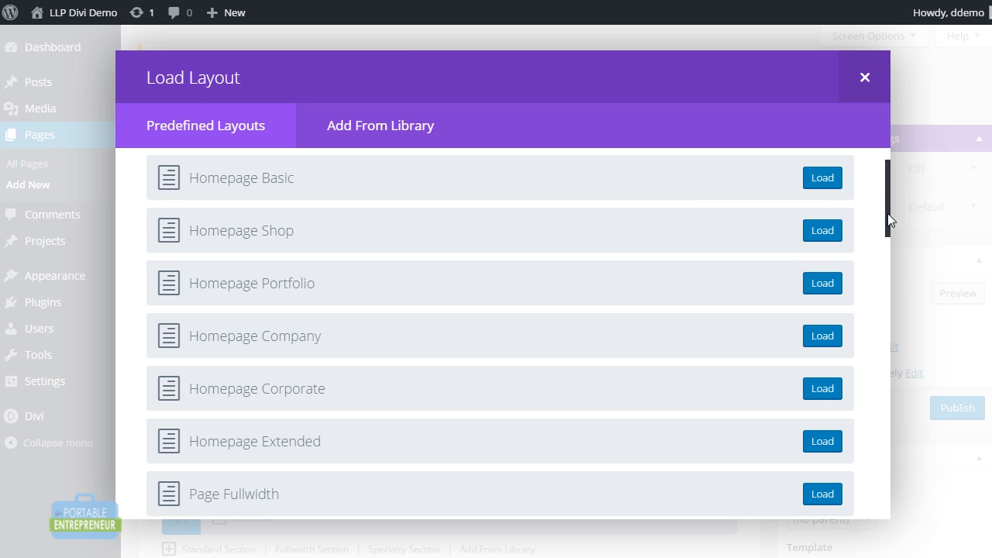
pyautogui.moveTo(887, 214); pyautogui.dragTo(888, 459)
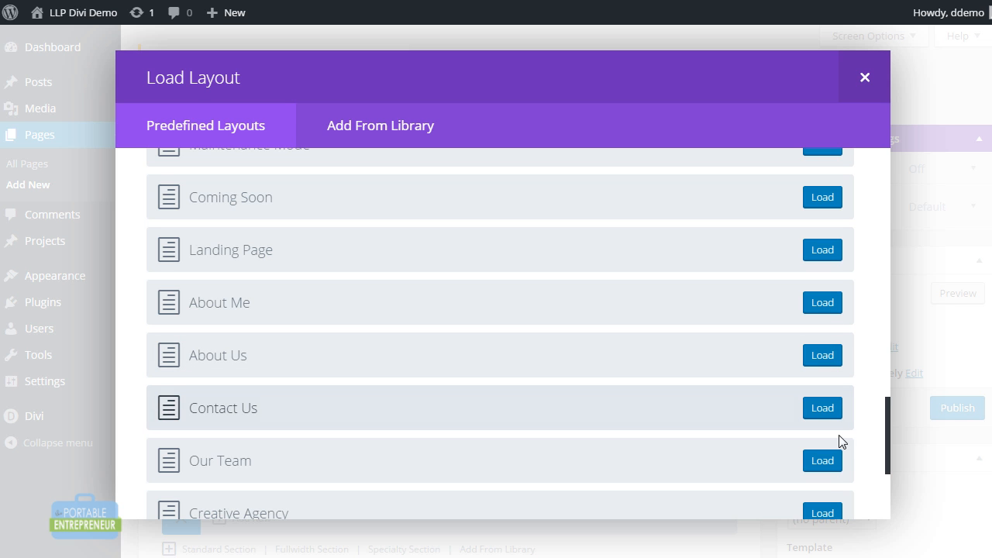
pyautogui.moveTo(891, 447); pyautogui.dragTo(891, 479)
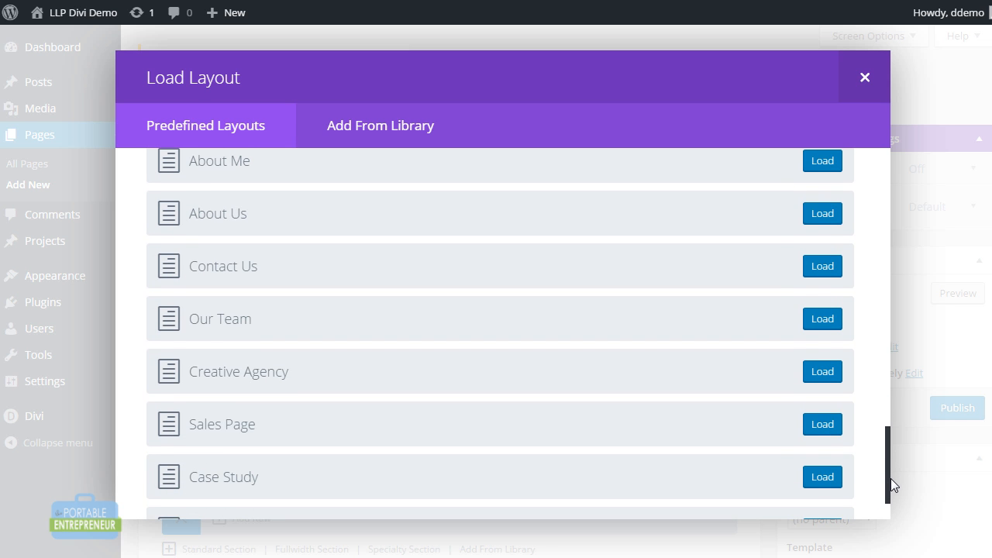
pyautogui.click(825, 215)
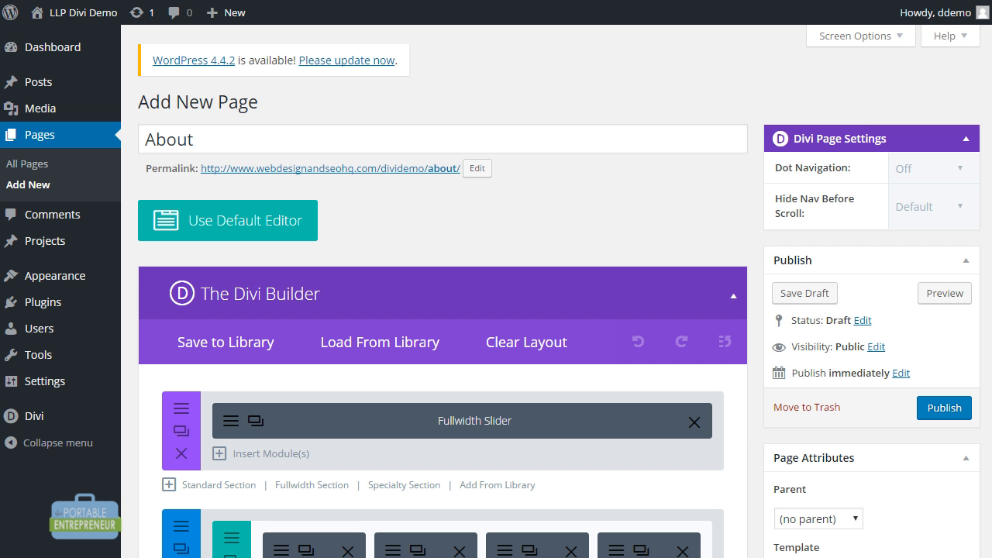
# Look over the loaded layout's sections and publish the About page
pyautogui.scroll(-4, 825, 219)
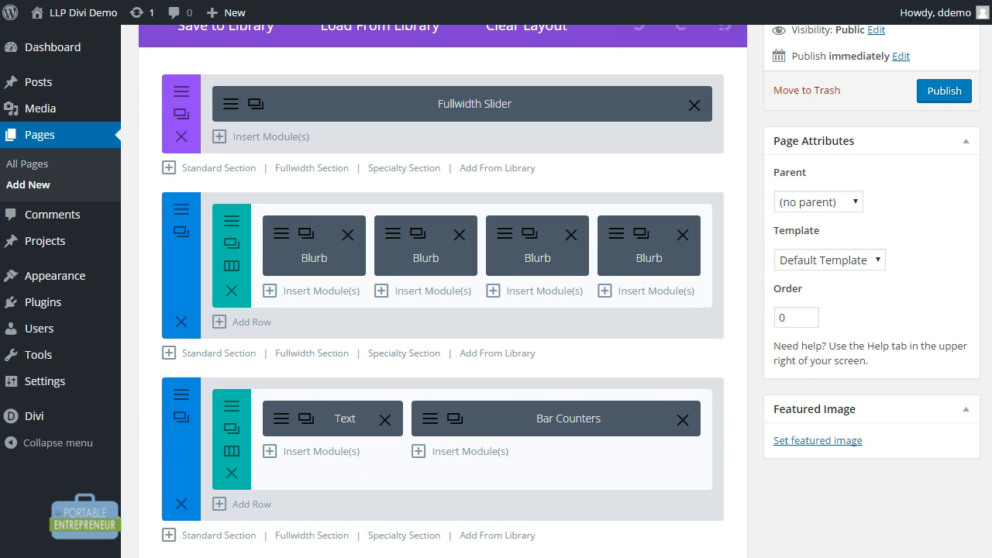
pyautogui.scroll(-1, 470, 405)
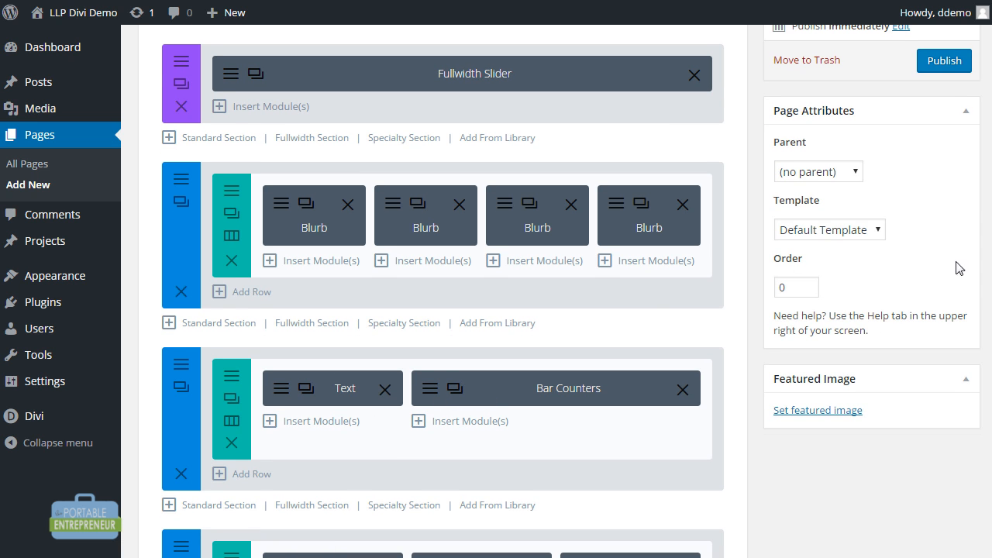
pyautogui.scroll(-3, 572, 292)
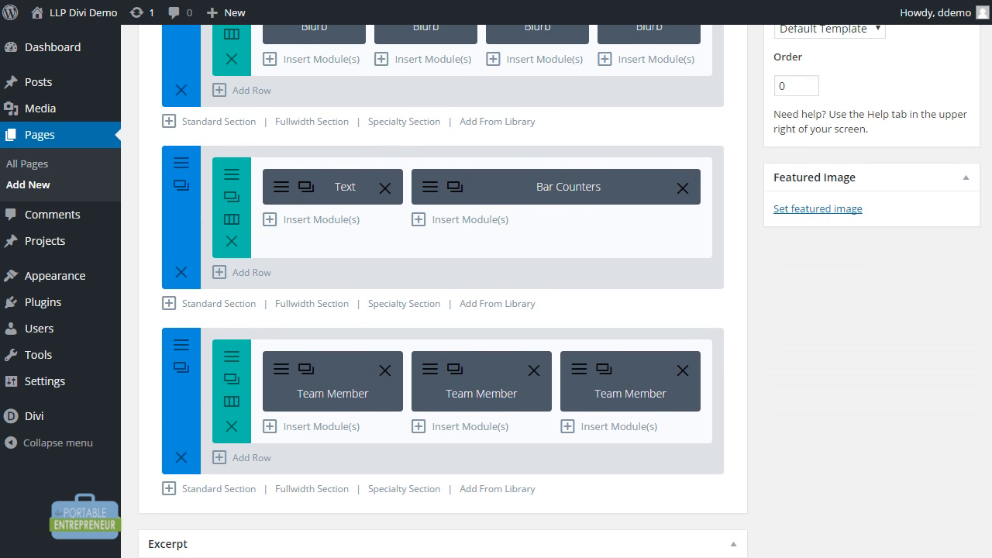
pyautogui.scroll(4, 563, 292)
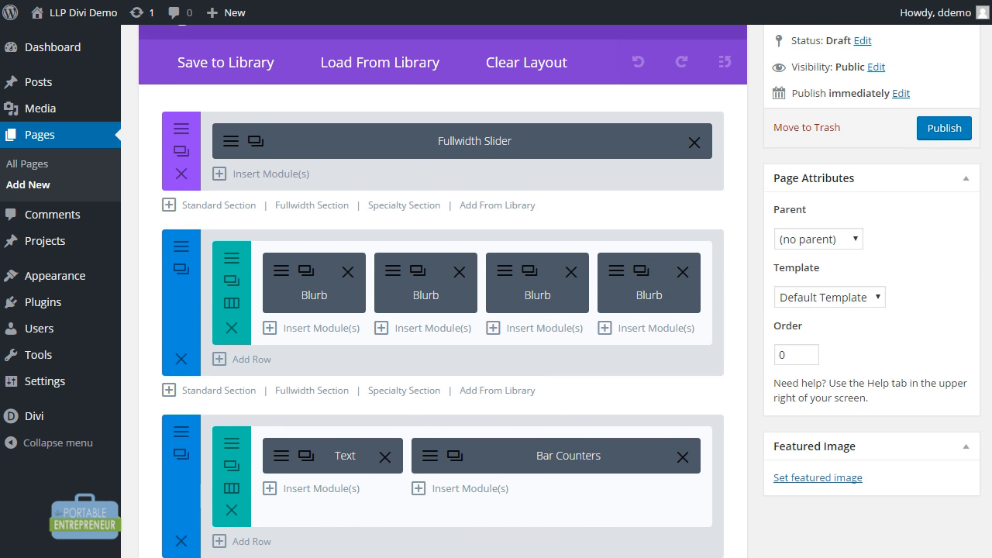
pyautogui.click(960, 145)
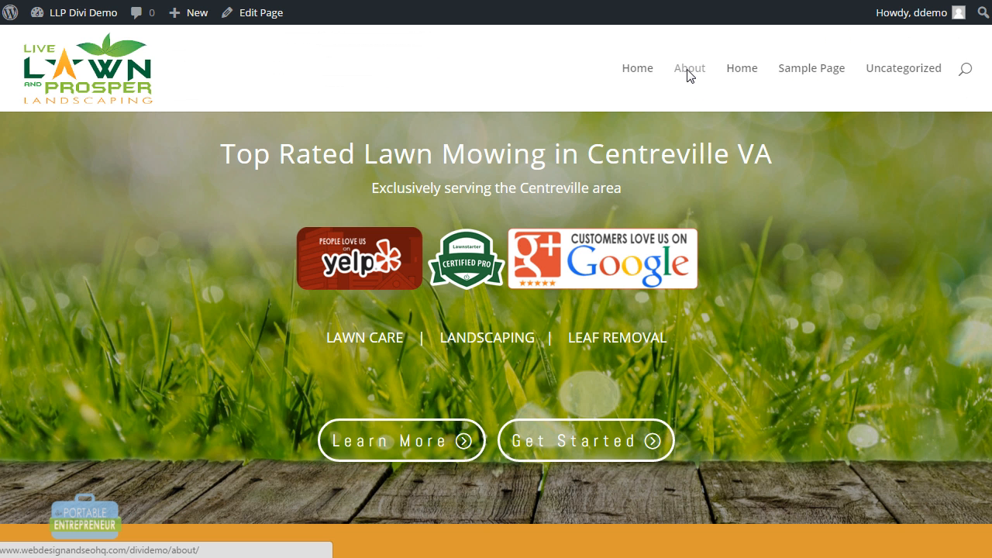
# Open the live About page and examine its slider, blurbs, Our Story bar counters and team member section
pyautogui.click(688, 71)
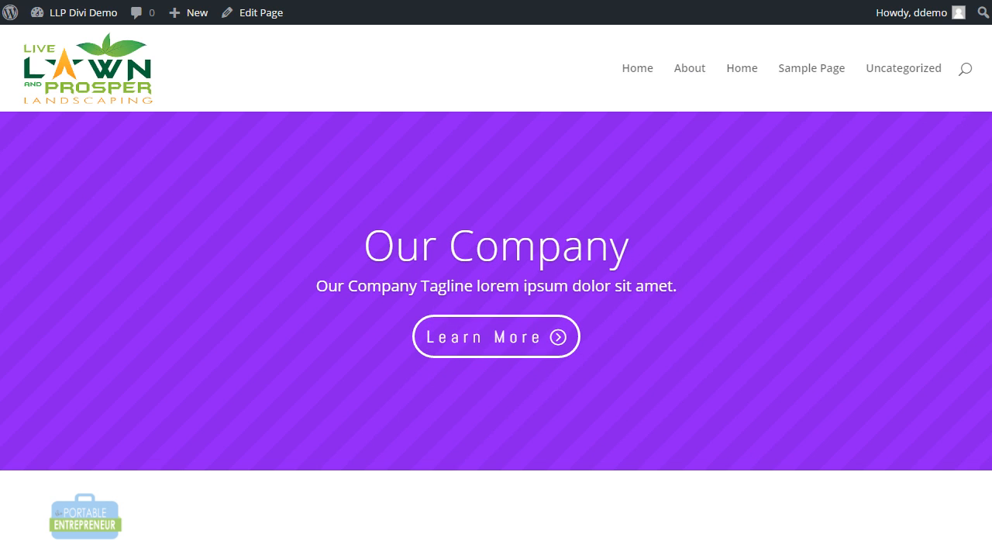
pyautogui.scroll(-5, 496, 310)
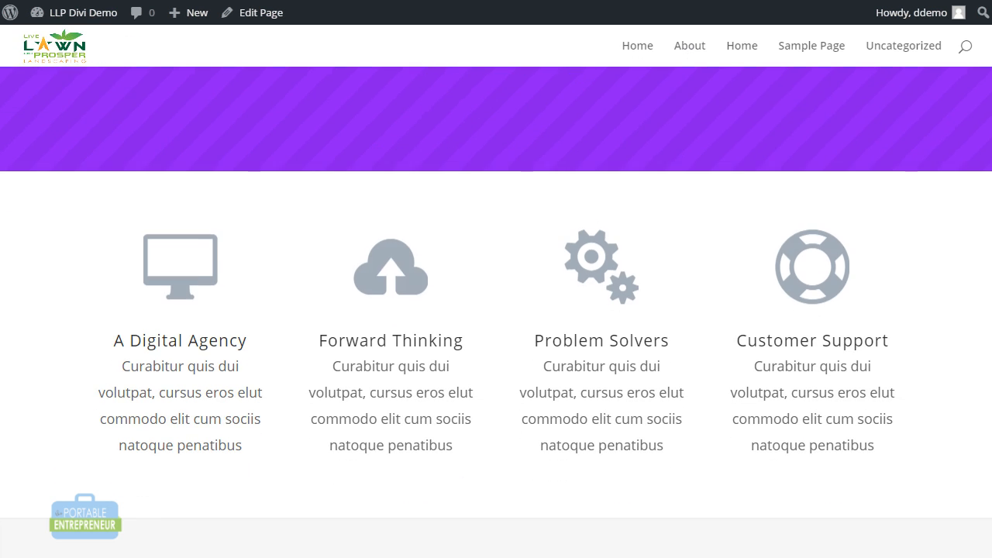
pyautogui.scroll(-3, 496, 310)
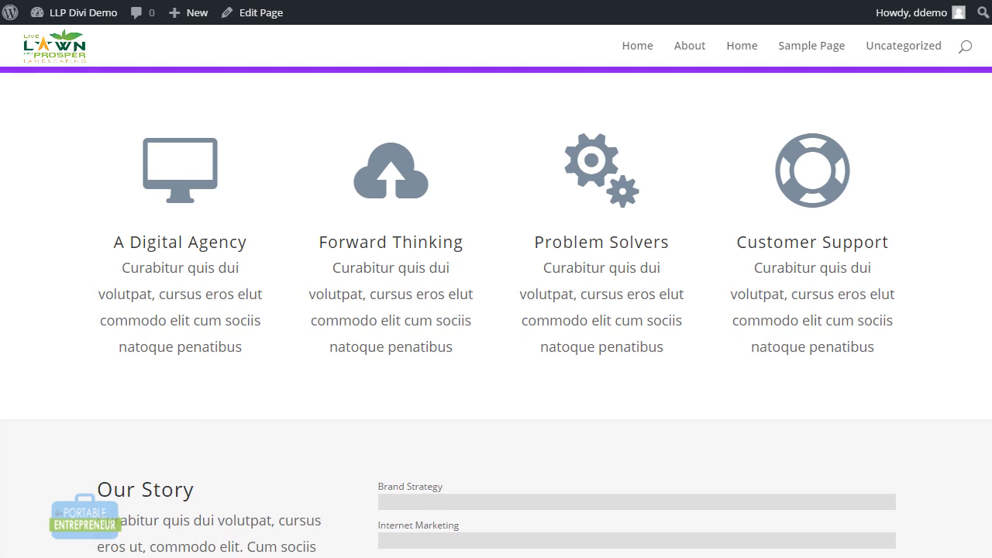
pyautogui.scroll(2, 496, 310)
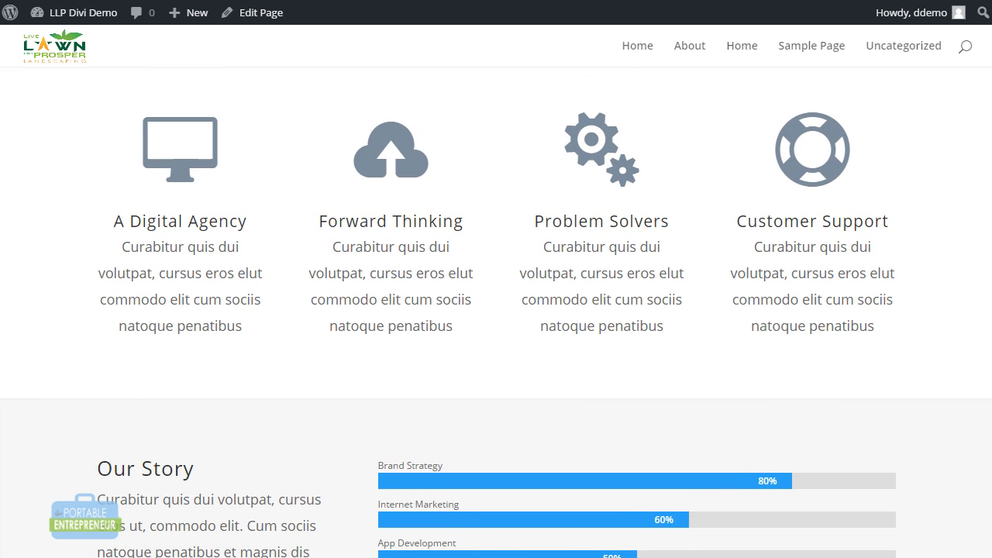
pyautogui.scroll(-3, 496, 310)
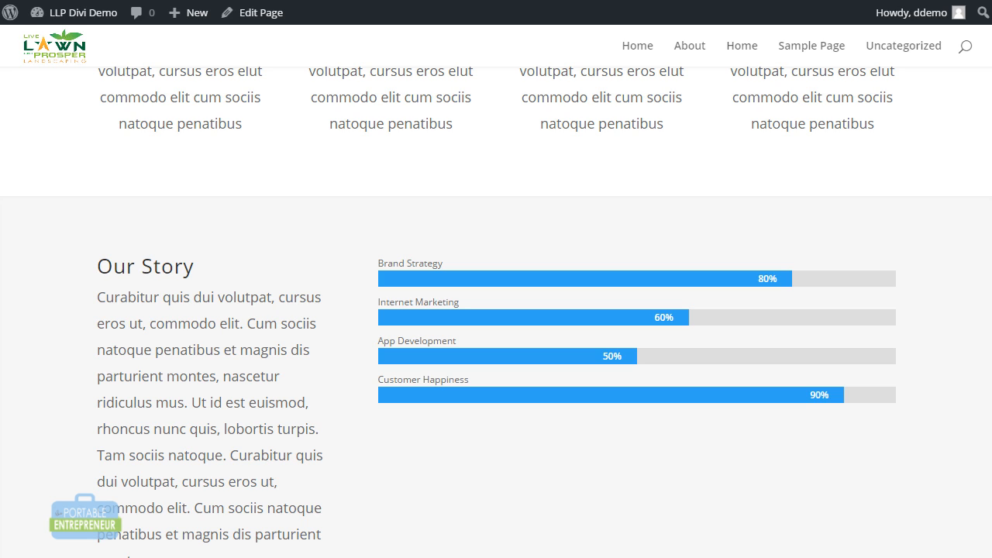
pyautogui.scroll(-2, 497, 310)
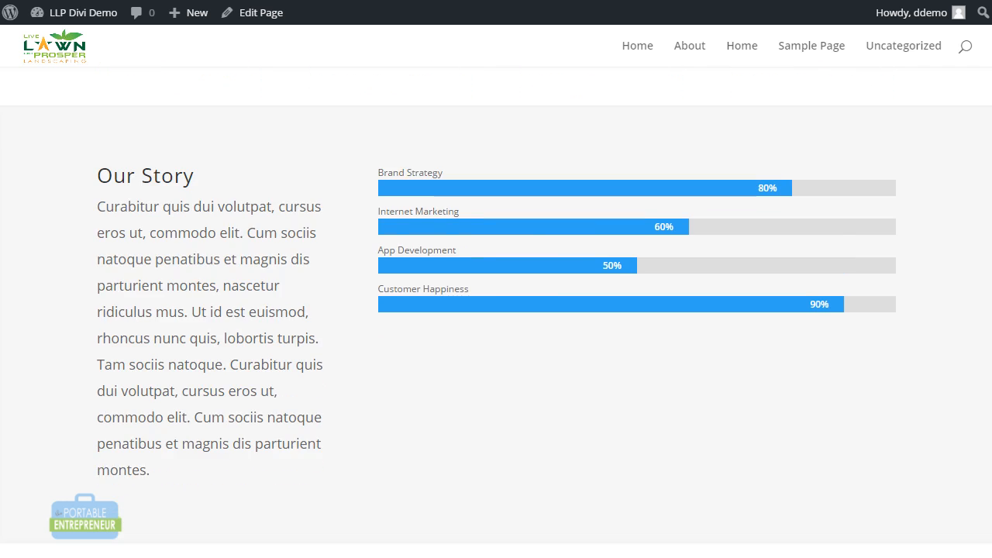
pyautogui.scroll(-3, 496, 311)
pyautogui.scroll(-3, 497, 310)
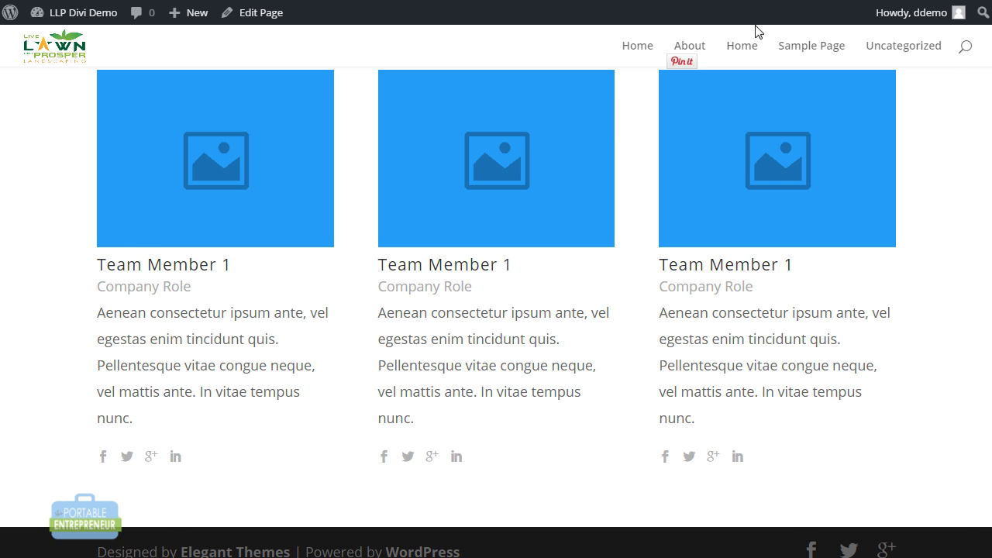
# Try removing the fourth Blurb from the About page layout and browse the modules that could replace it
pyautogui.click(733, 1)
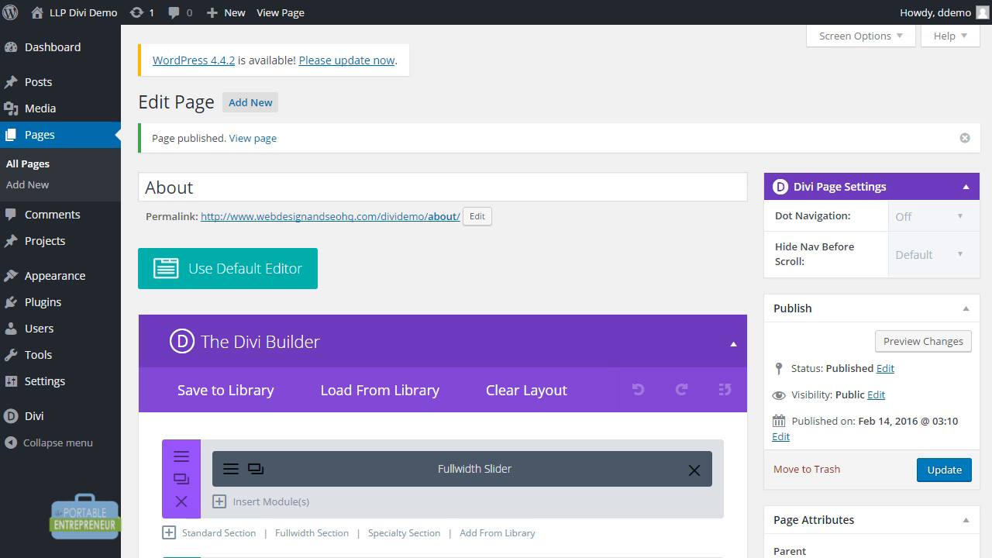
pyautogui.scroll(-3, 682, 347)
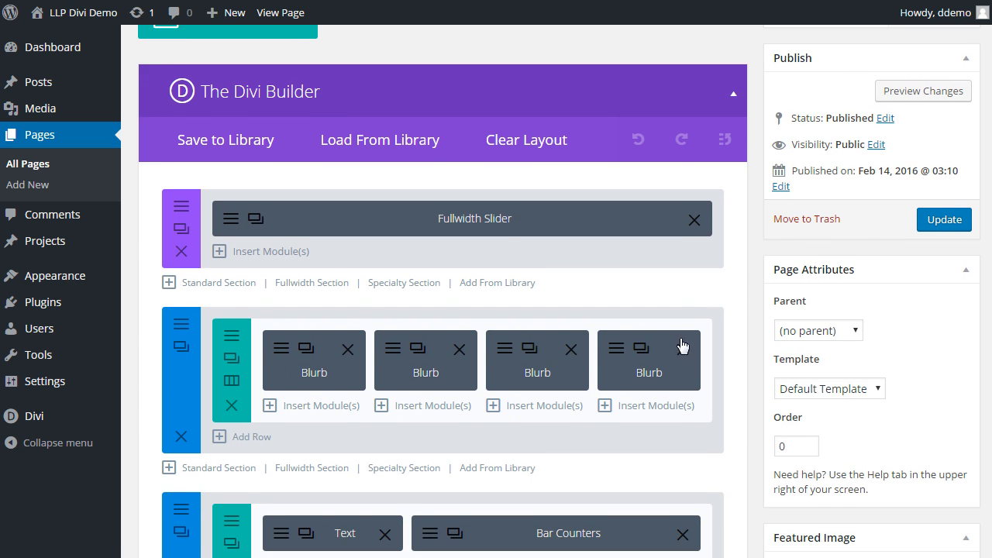
pyautogui.click(684, 350)
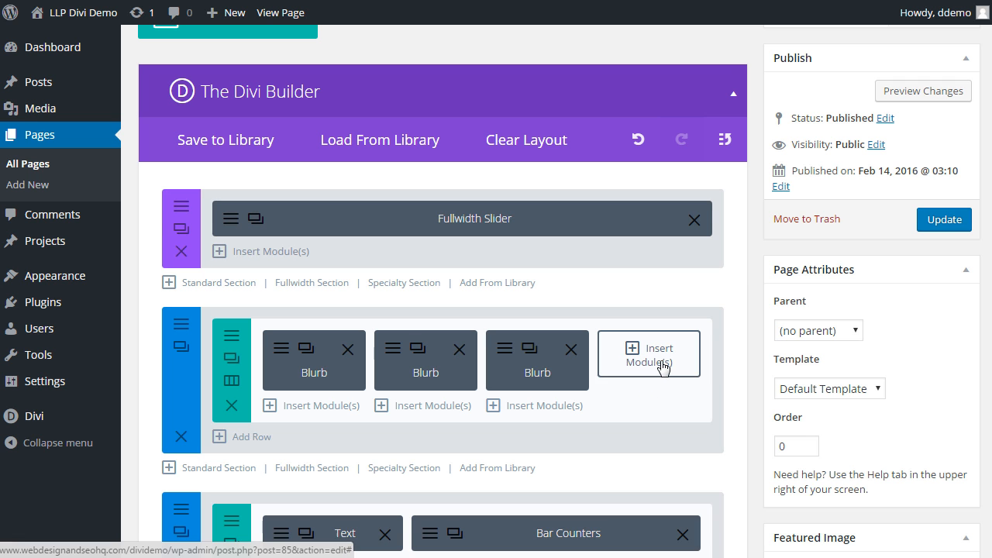
pyautogui.click(665, 359)
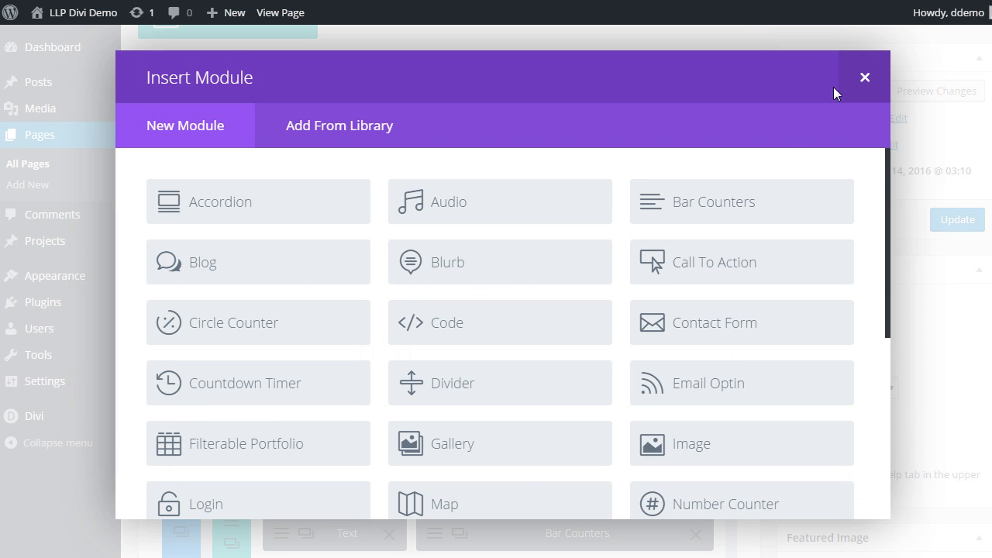
pyautogui.click(858, 87)
pyautogui.scroll(-1, 558, 292)
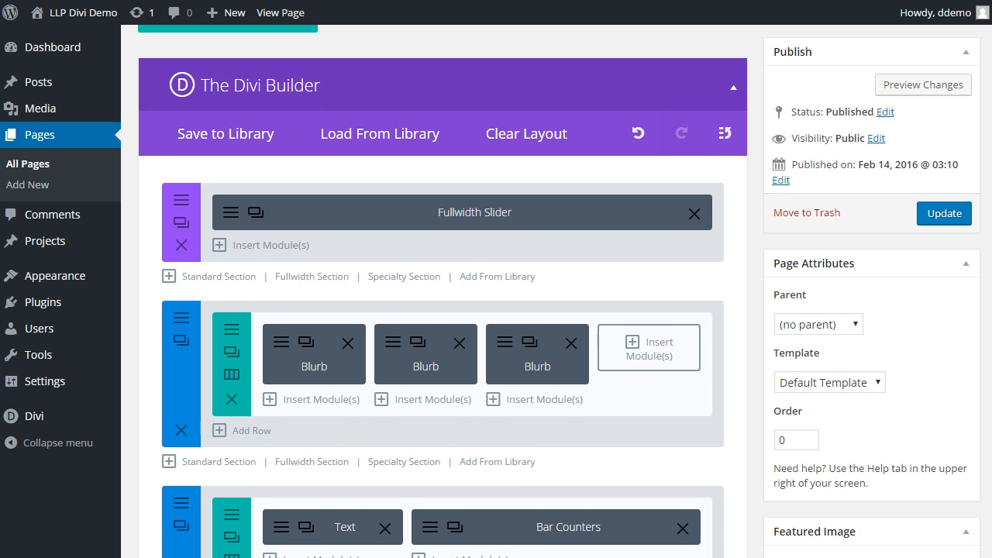
# Leave the About page without saving its changes and start a new page titled Services
pyautogui.scroll(1, 558, 292)
pyautogui.scroll(3, 443, 292)
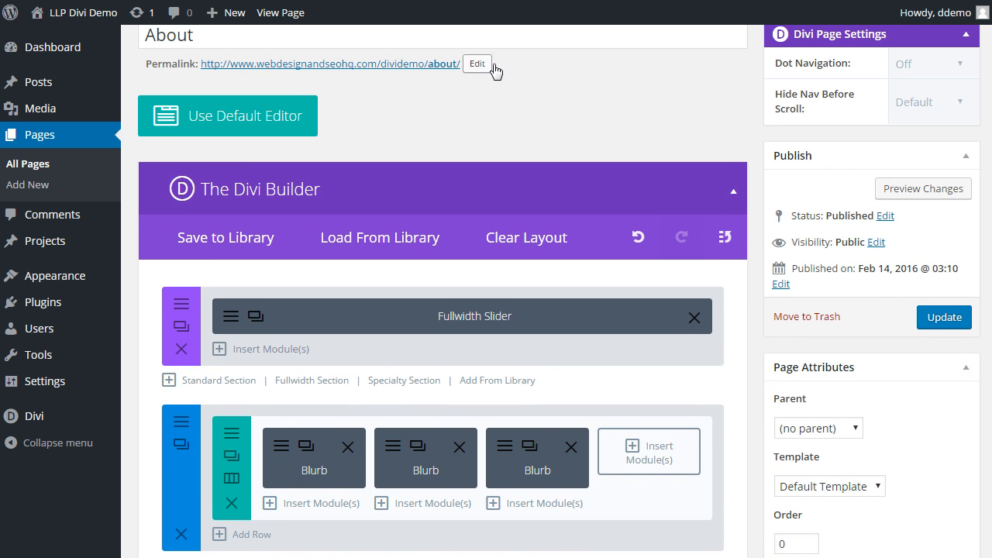
pyautogui.scroll(2, 471, 105)
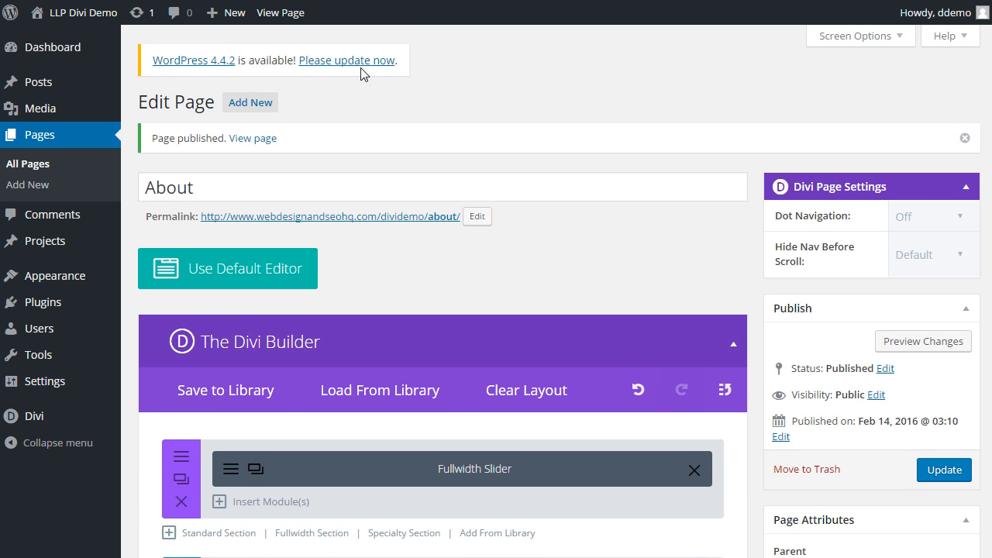
pyautogui.click(260, 104)
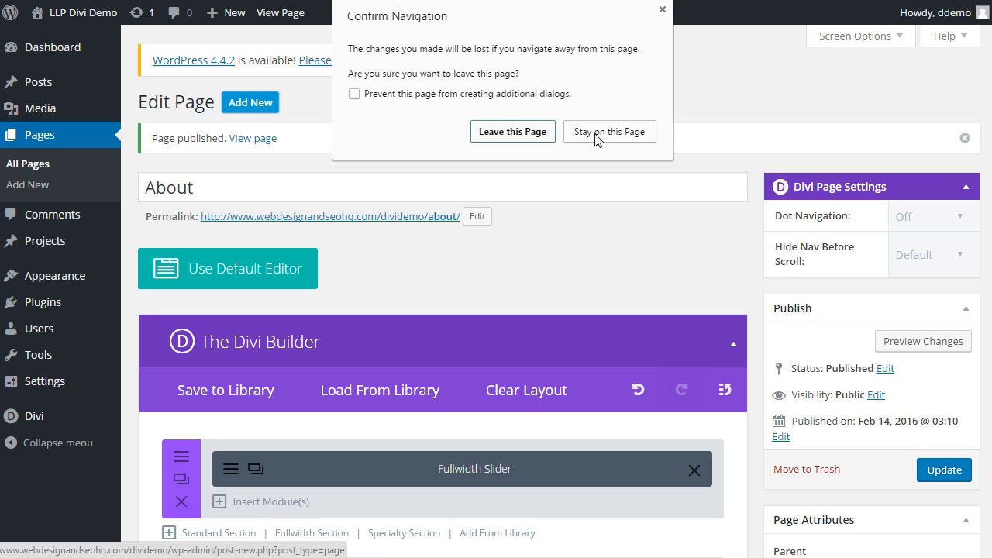
pyautogui.click(549, 135)
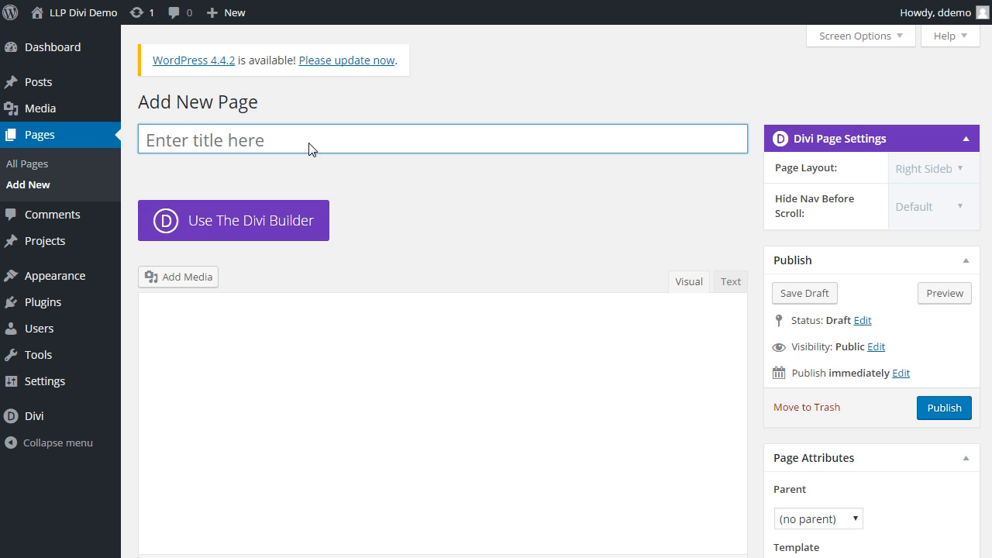
pyautogui.write('Services')
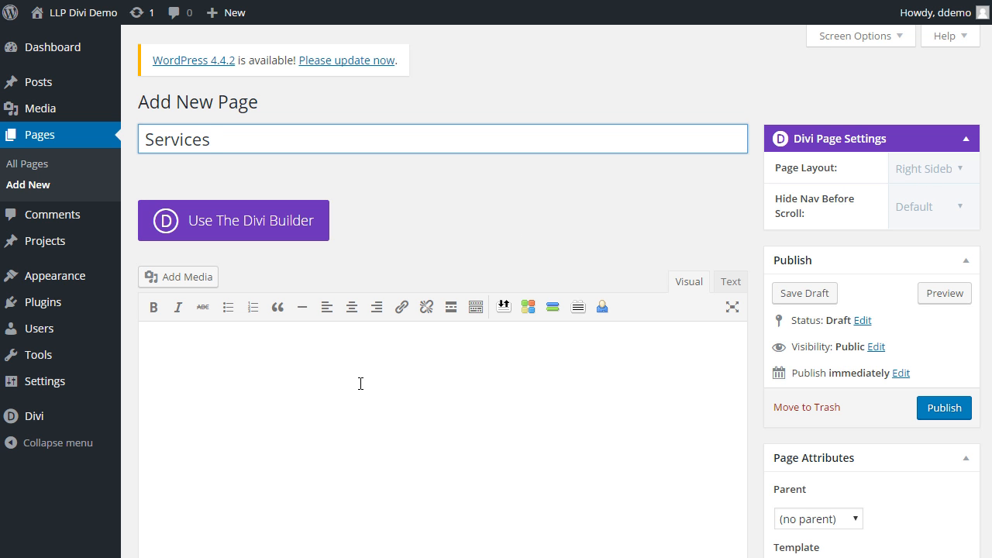
# Set the Services page layout to Full Width and switch the page to the Divi Builder
pyautogui.moveTo(60, 281)
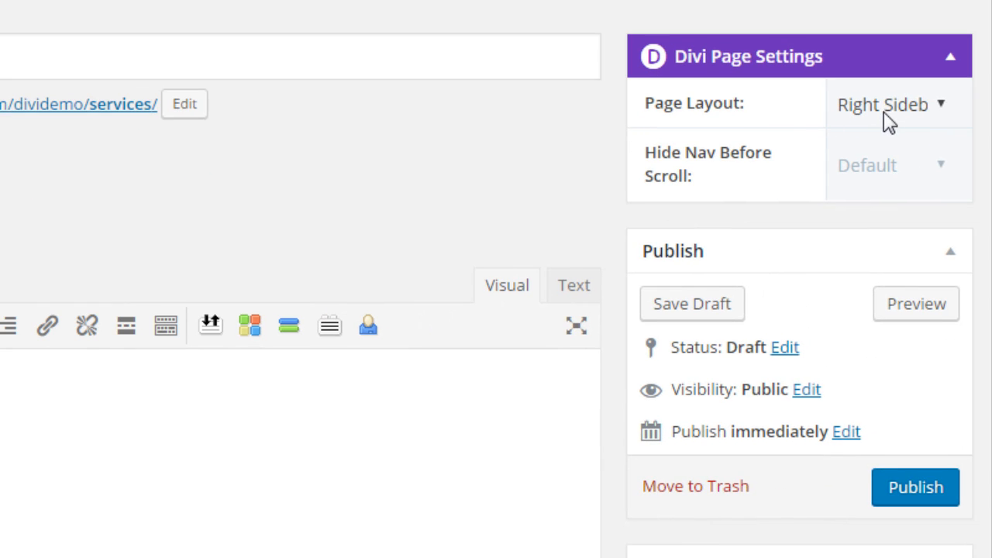
pyautogui.click(890, 116)
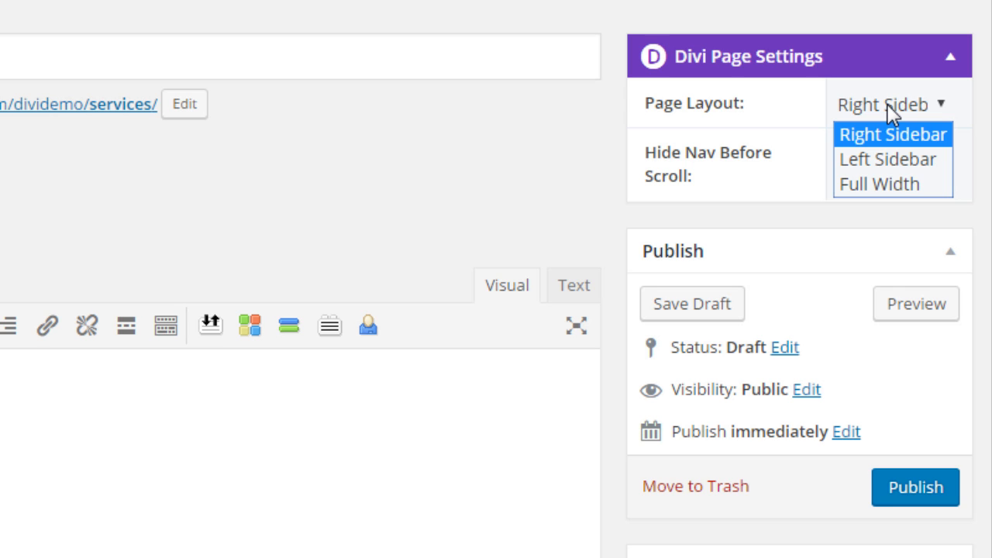
pyautogui.click(886, 183)
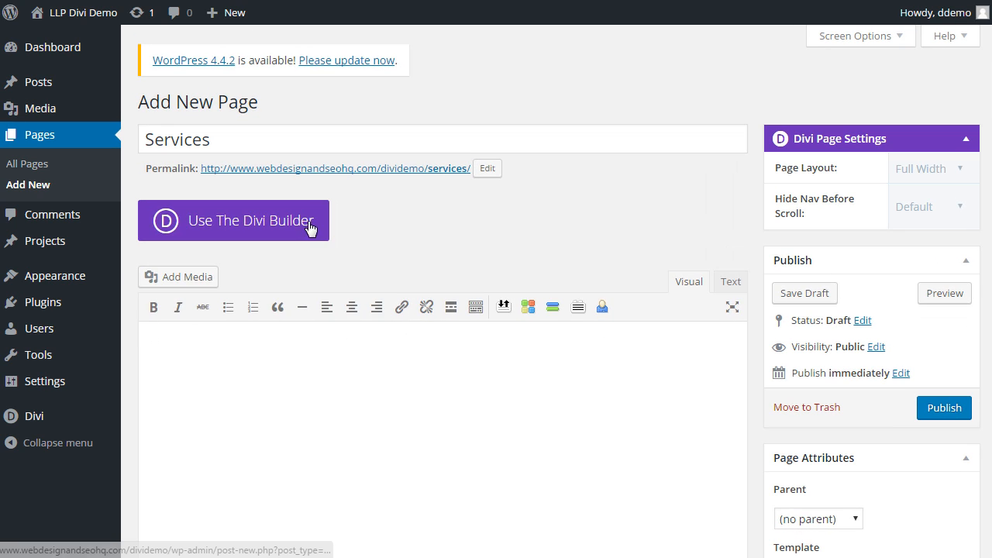
pyautogui.click(309, 226)
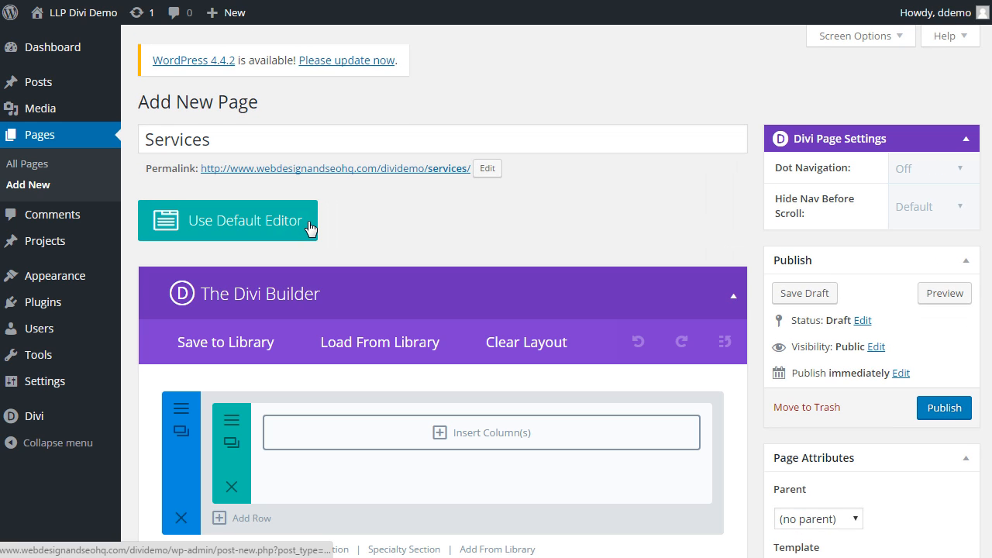
pyautogui.scroll(-2, 454, 315)
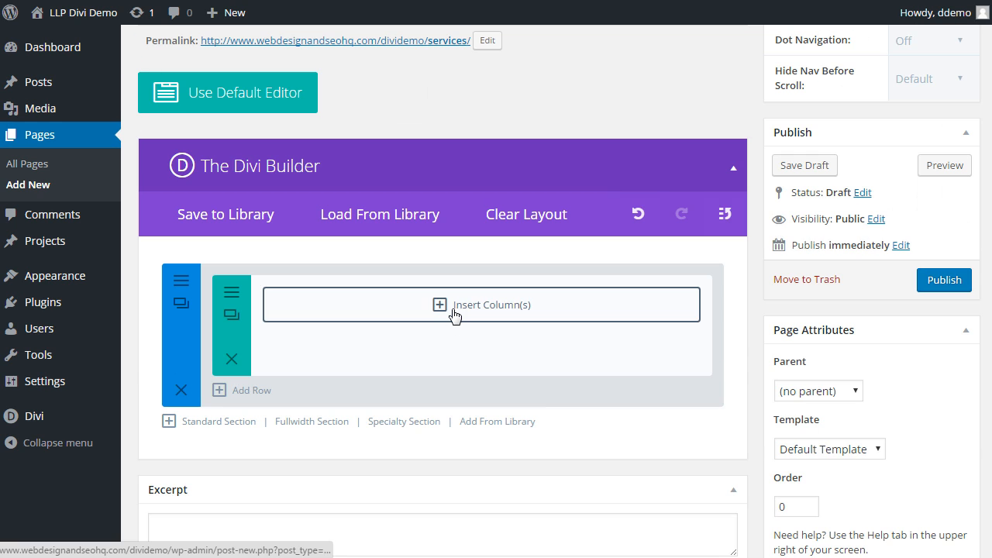
# Insert a row with 3/4 and 1/4 columns into the Services page's empty section
pyautogui.click(454, 310)
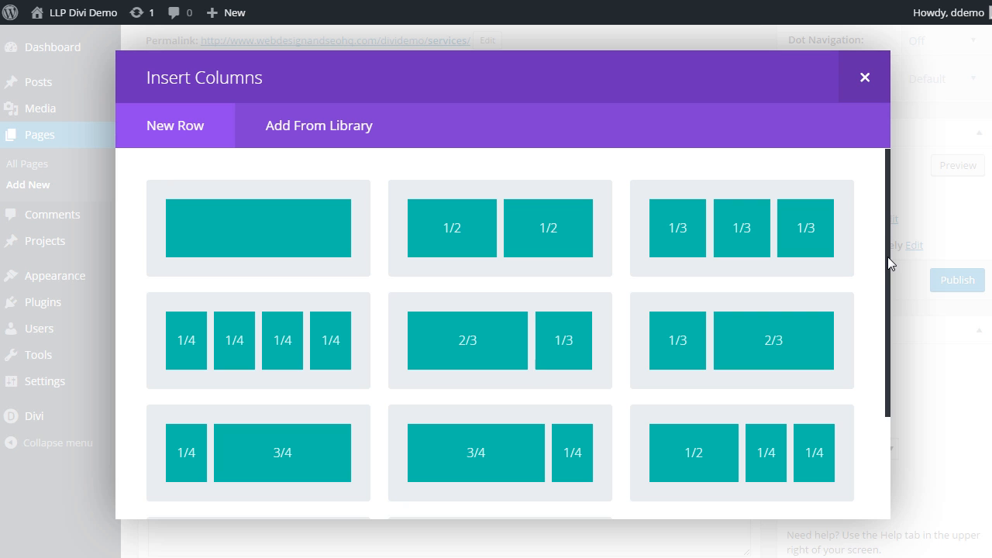
pyautogui.moveTo(889, 257); pyautogui.dragTo(877, 346)
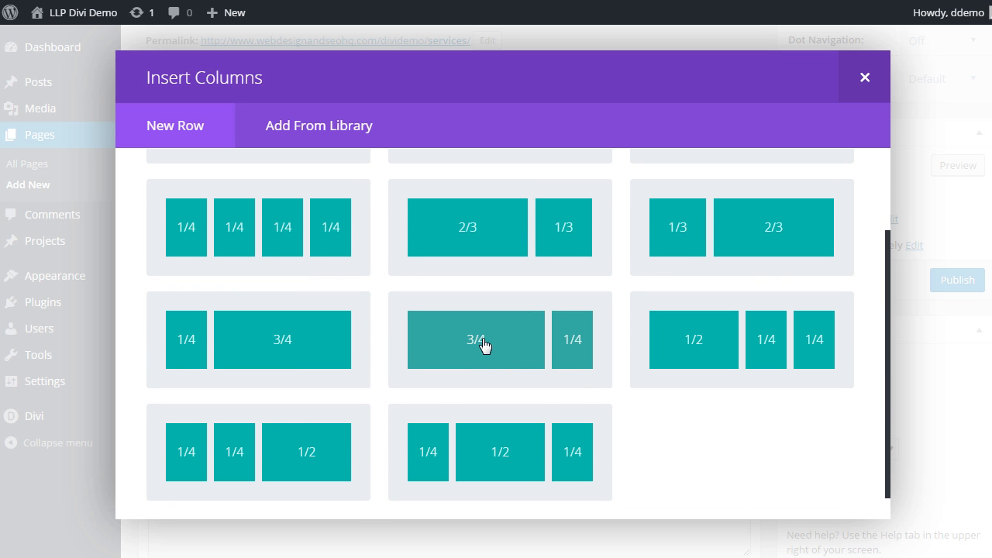
pyautogui.click(594, 355)
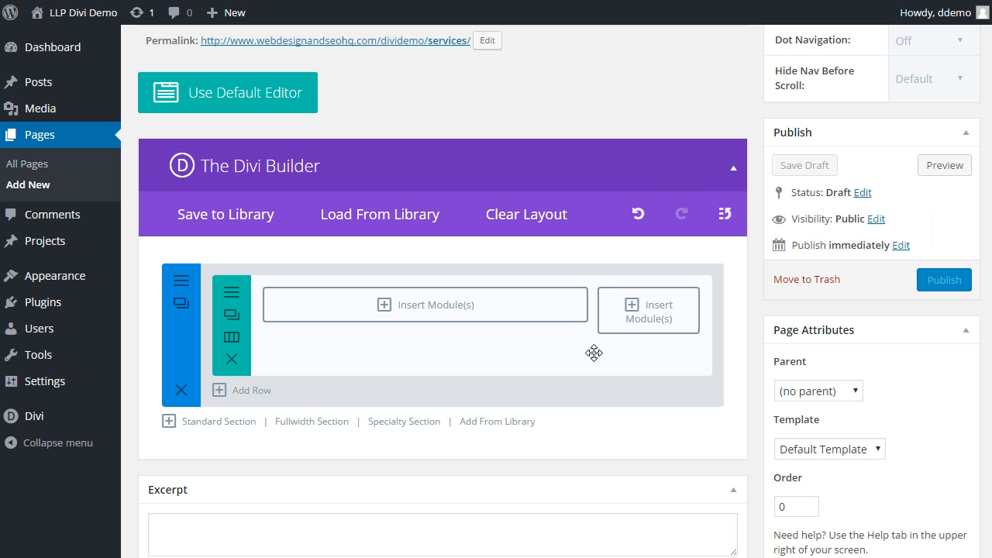
# Add a Text module to the 3/4 column and an Email Optin module to the 1/4 column
pyautogui.click(527, 310)
pyautogui.moveTo(887, 344); pyautogui.dragTo(889, 481)
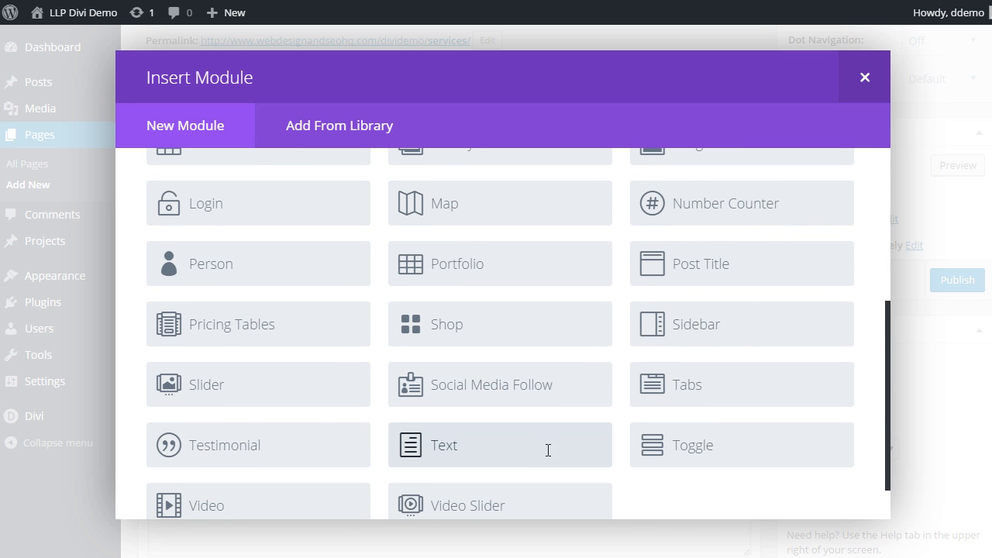
pyautogui.click(548, 450)
pyautogui.click(655, 504)
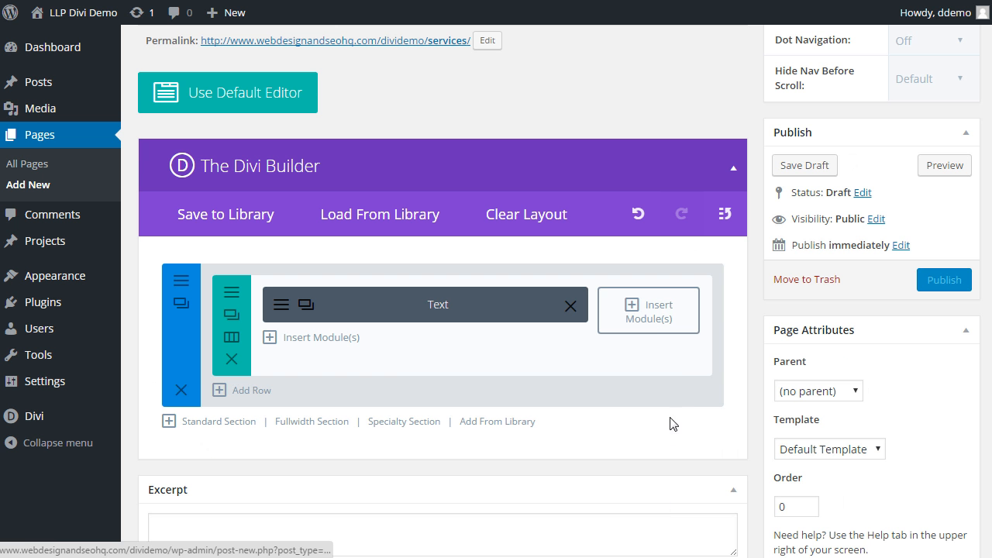
pyautogui.click(653, 319)
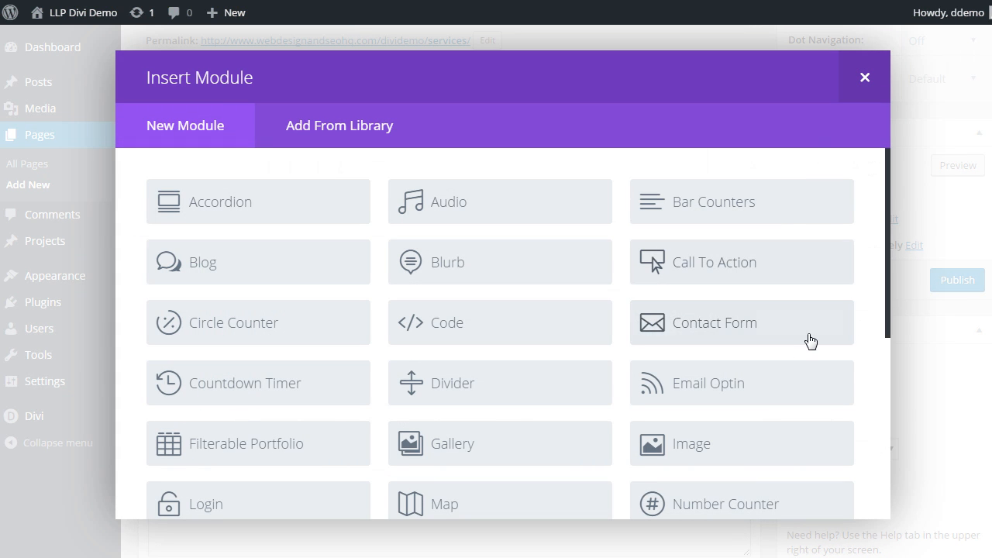
pyautogui.click(738, 395)
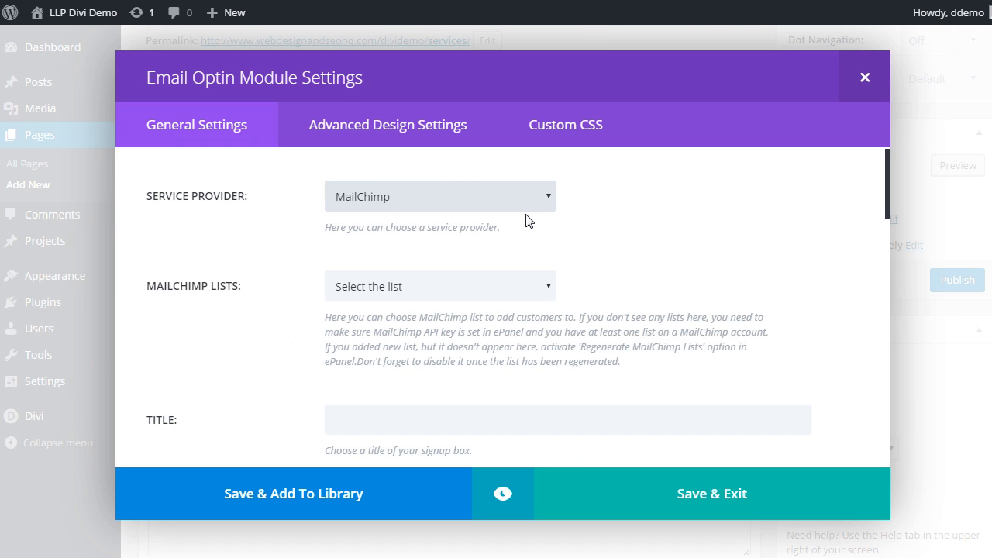
pyautogui.click(671, 506)
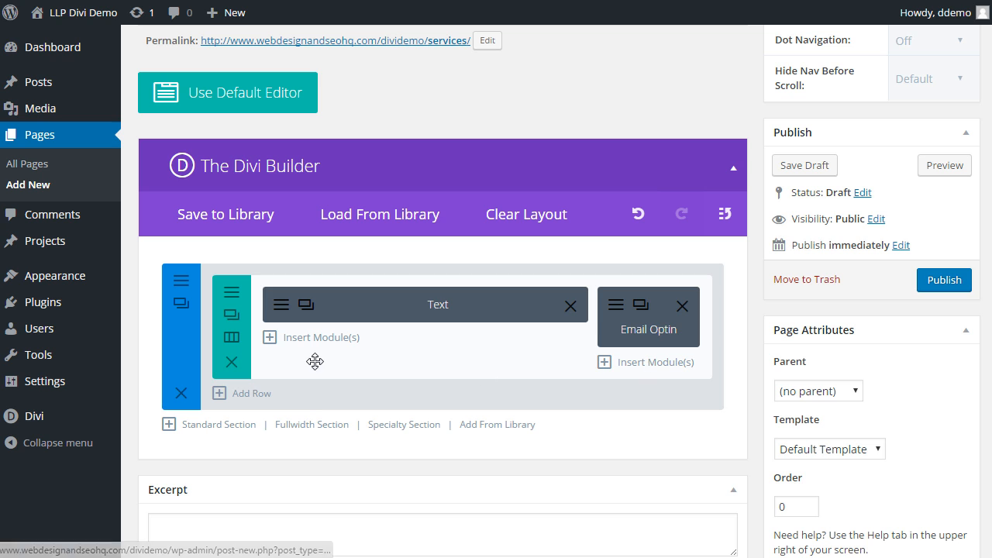
# Duplicate the row and remove the Email Optin module from the copy
pyautogui.click(231, 315)
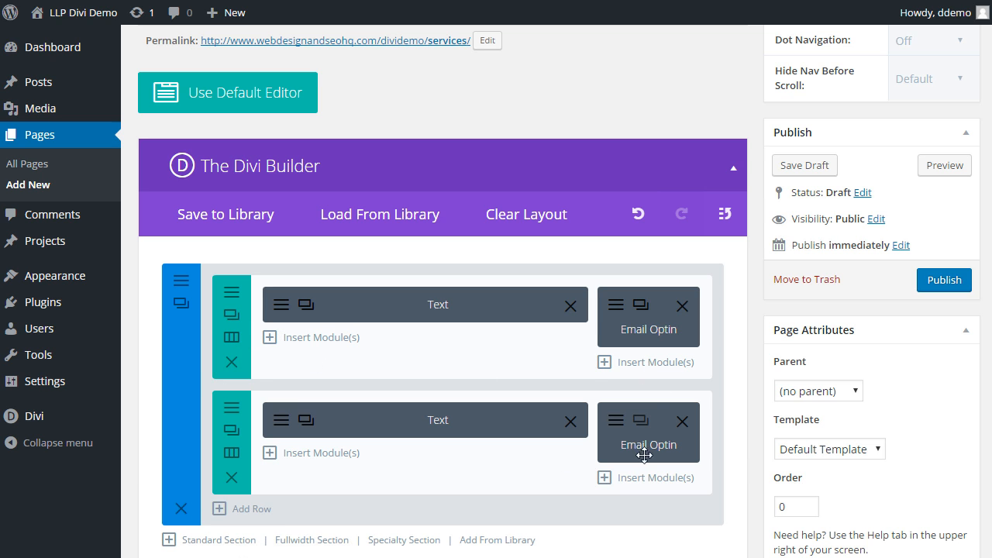
pyautogui.click(617, 423)
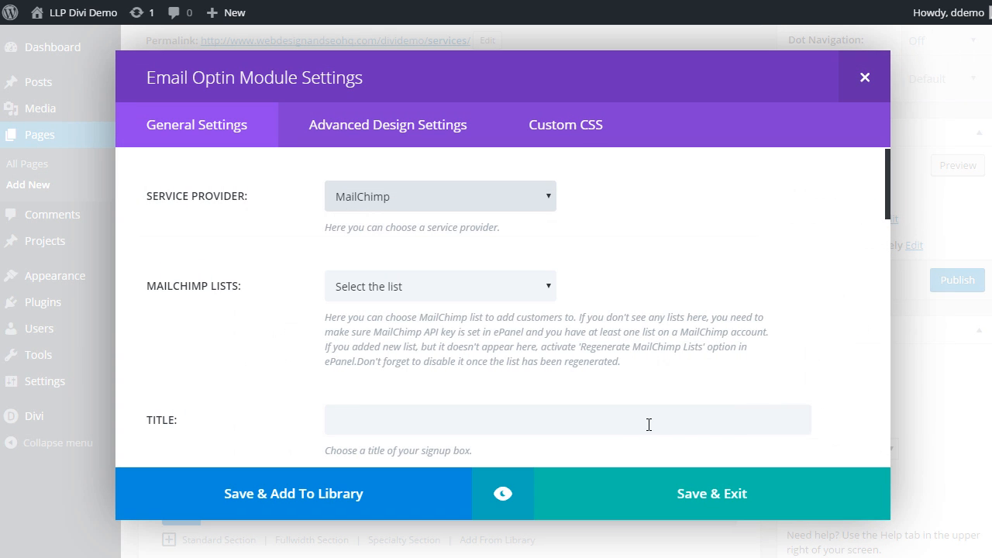
pyautogui.click(866, 79)
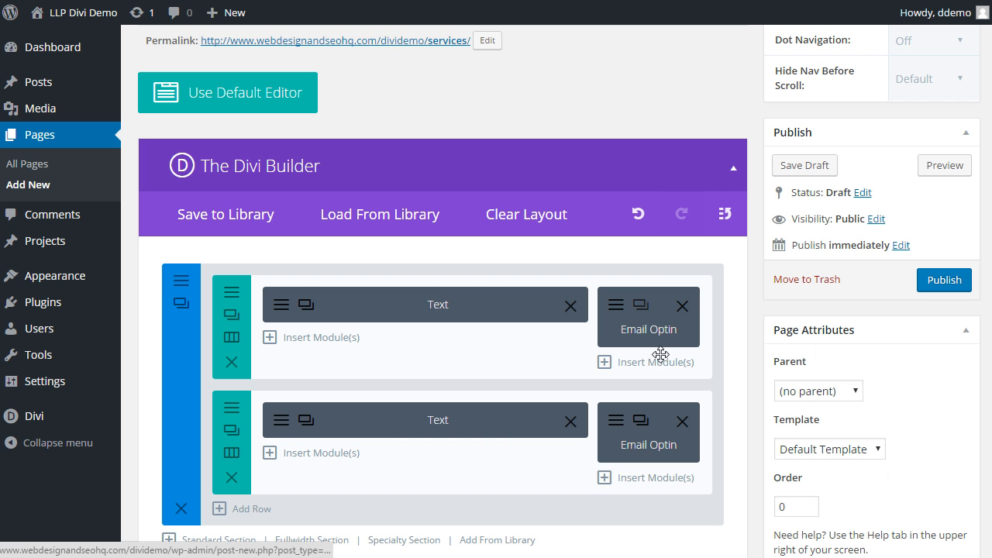
pyautogui.click(684, 427)
# Try a Sidebar module in the second row's 1/4 column, view its widget area choices and remove the module again
pyautogui.click(642, 421)
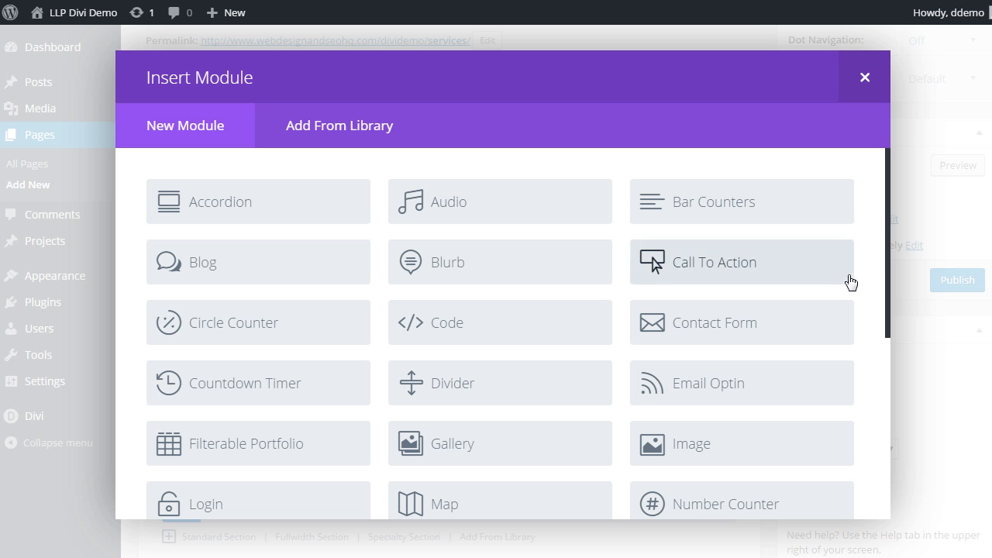
pyautogui.scroll(-1, 887, 248)
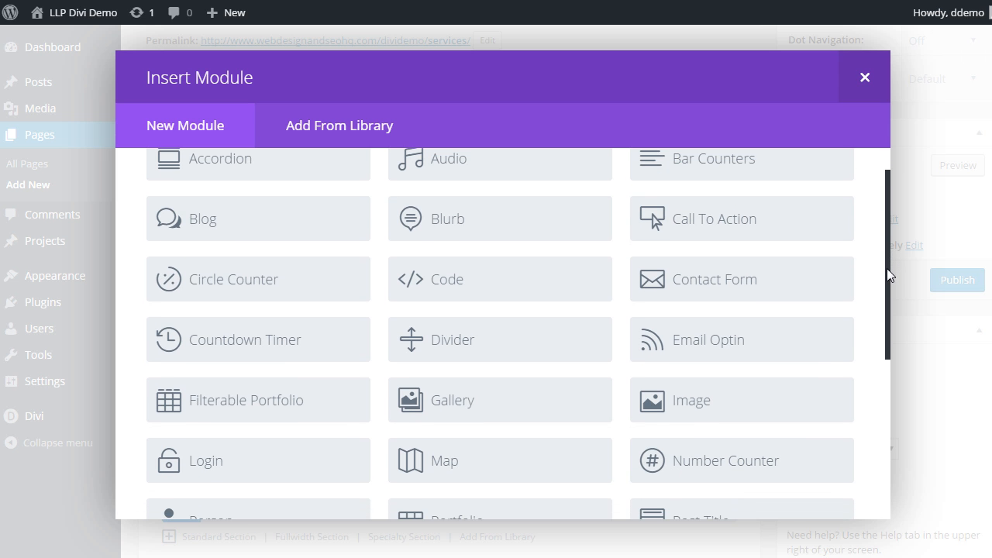
pyautogui.scroll(1, 820, 436)
pyautogui.scroll(-2, 886, 326)
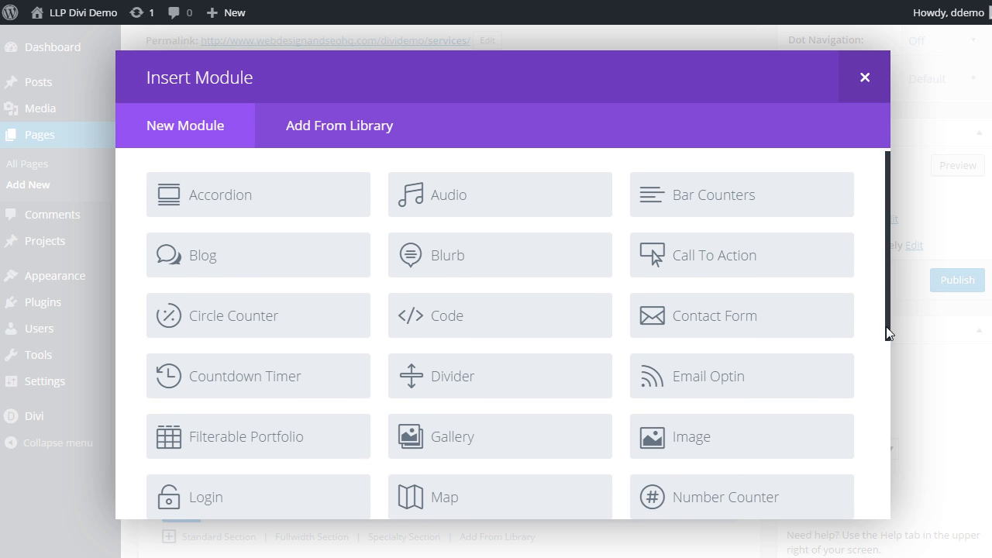
pyautogui.scroll(-2, 883, 376)
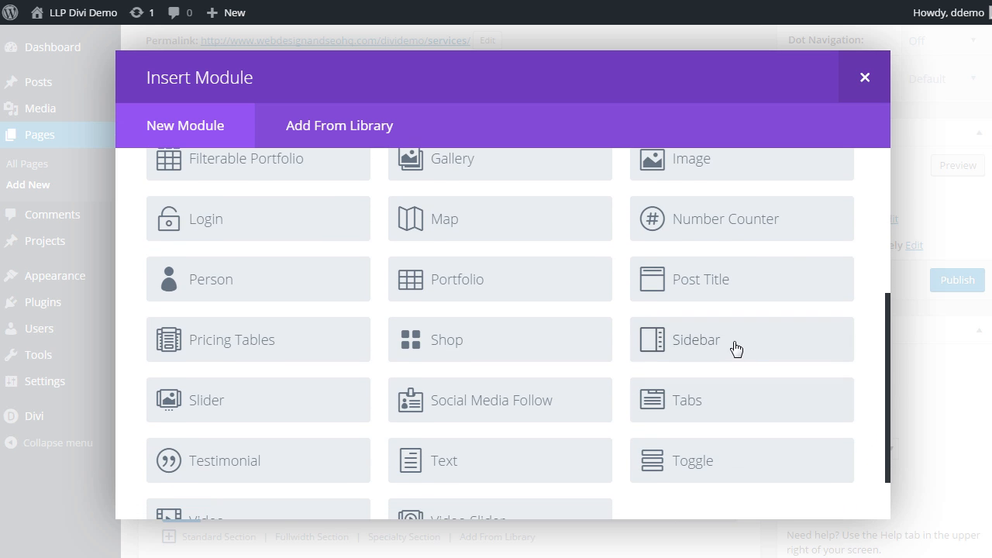
pyautogui.click(731, 349)
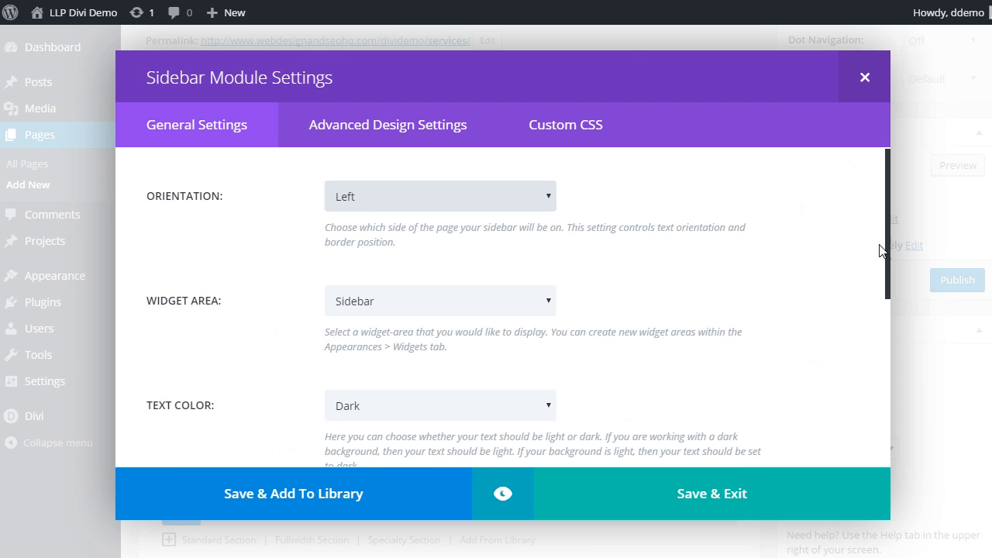
pyautogui.scroll(-1, 888, 244)
pyautogui.click(510, 271)
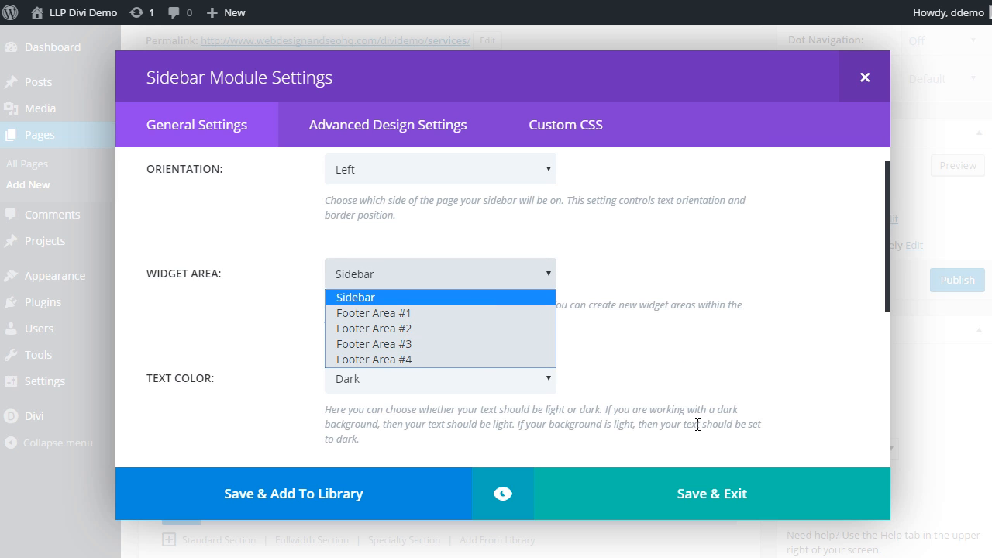
pyautogui.click(700, 483)
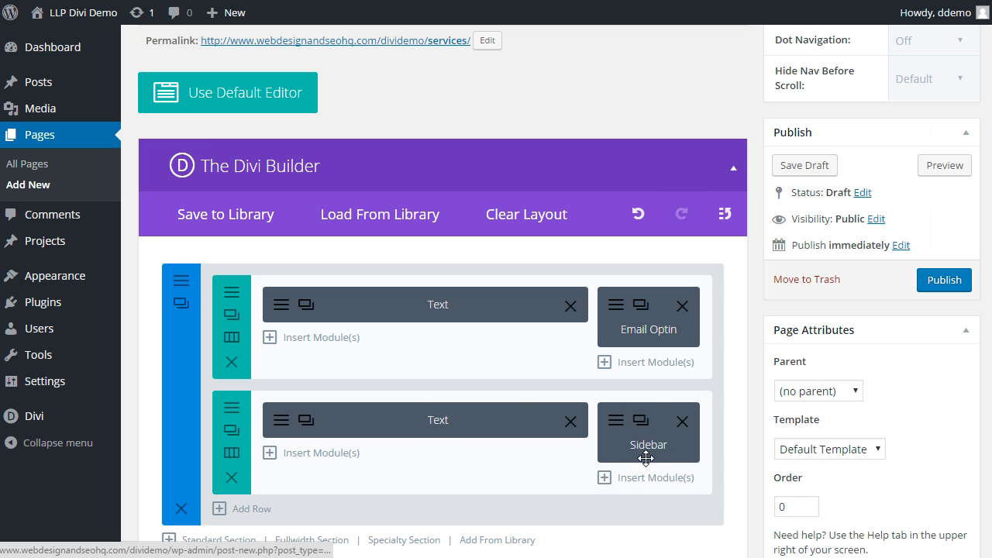
pyautogui.click(682, 421)
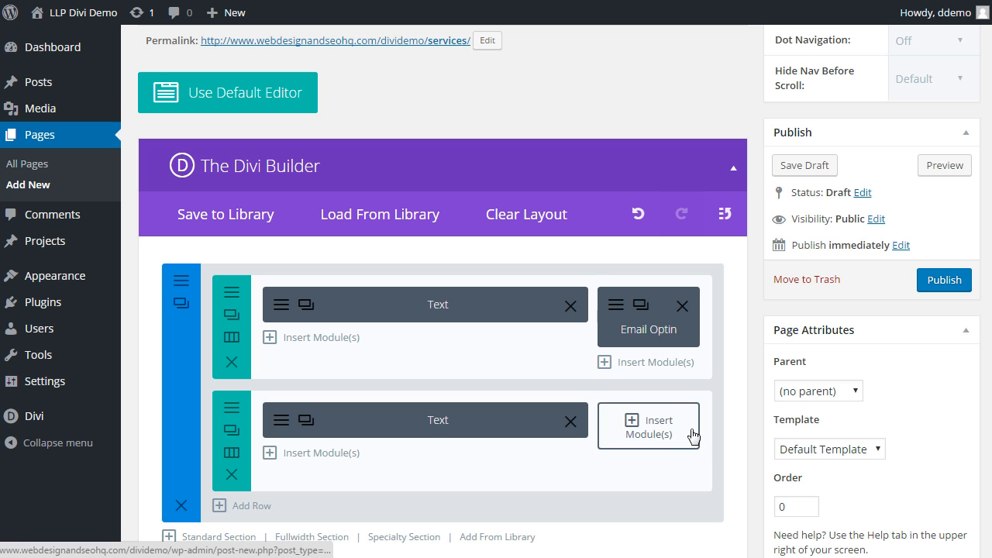
# Add a Testimonial module with default settings to the second row's 1/4 column
pyautogui.click(679, 427)
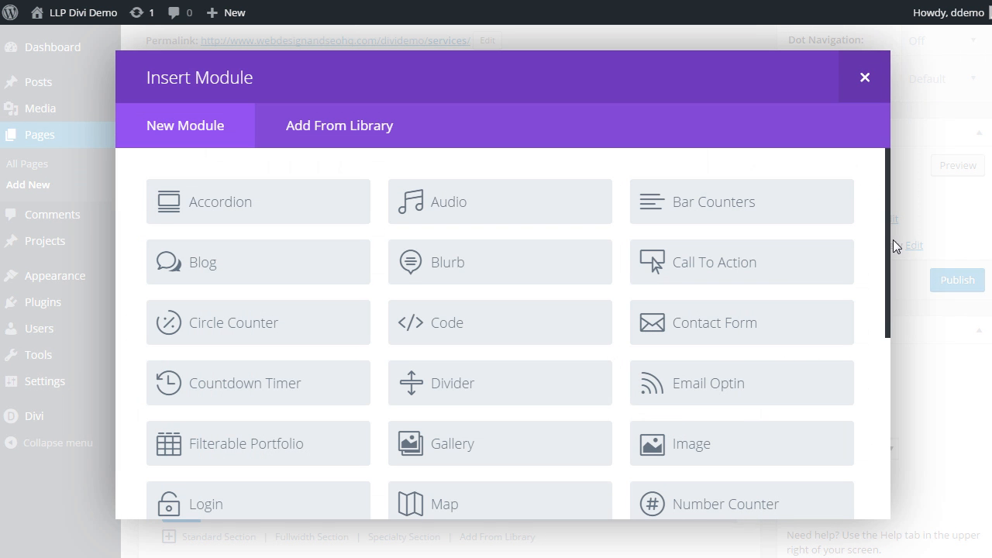
pyautogui.moveTo(887, 252); pyautogui.dragTo(887, 414)
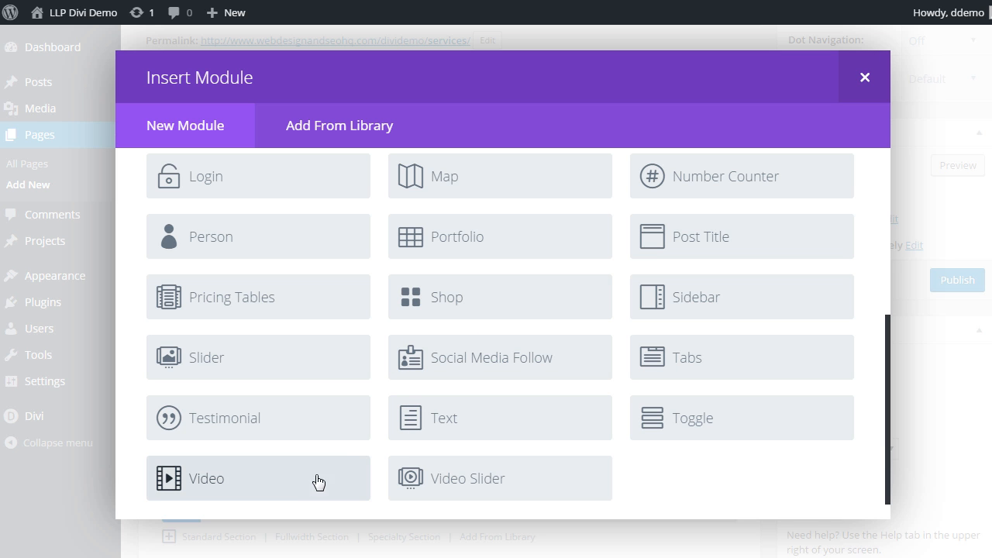
pyautogui.click(309, 411)
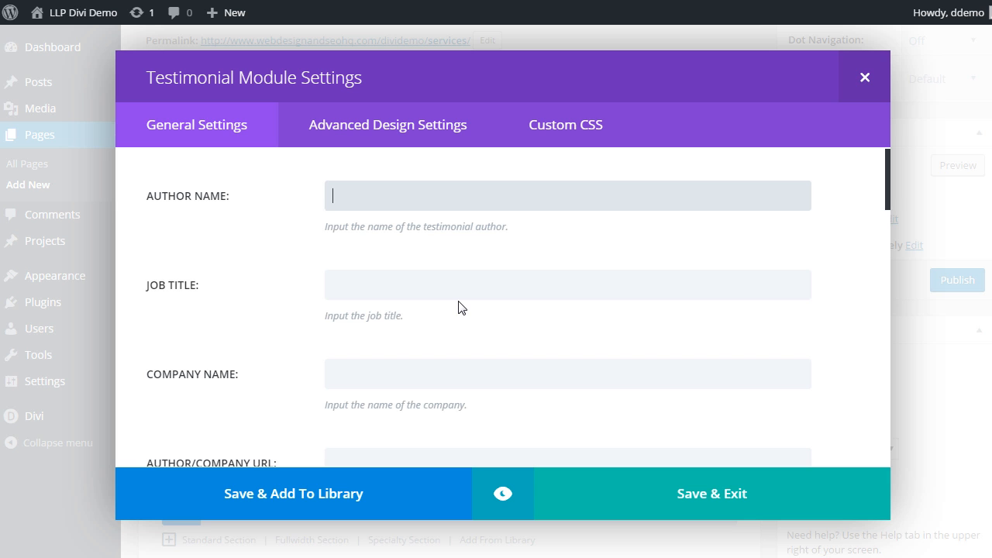
pyautogui.click(723, 483)
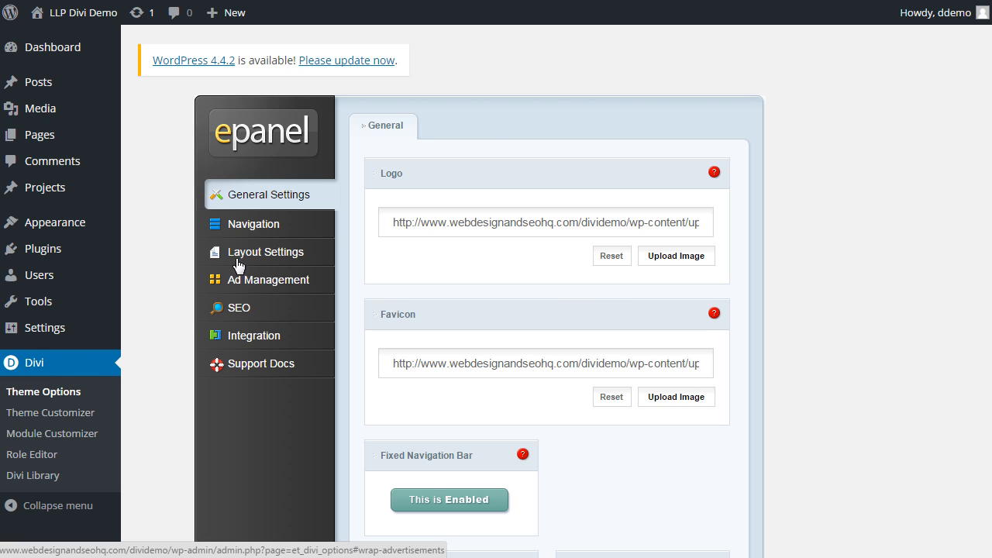
# Exclude Sample Page from the navigation bar in the theme's navigation settings and save the options
pyautogui.click(238, 226)
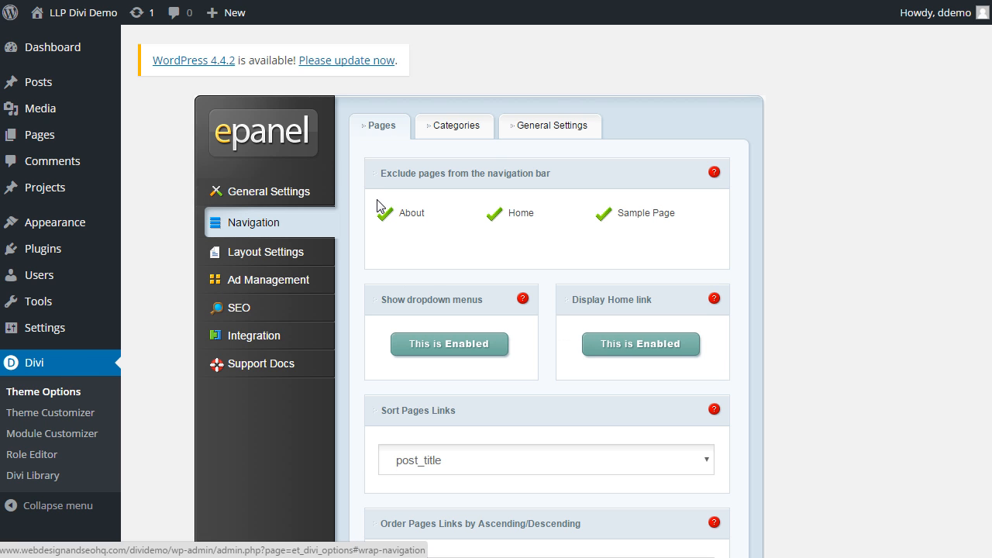
pyautogui.click(655, 214)
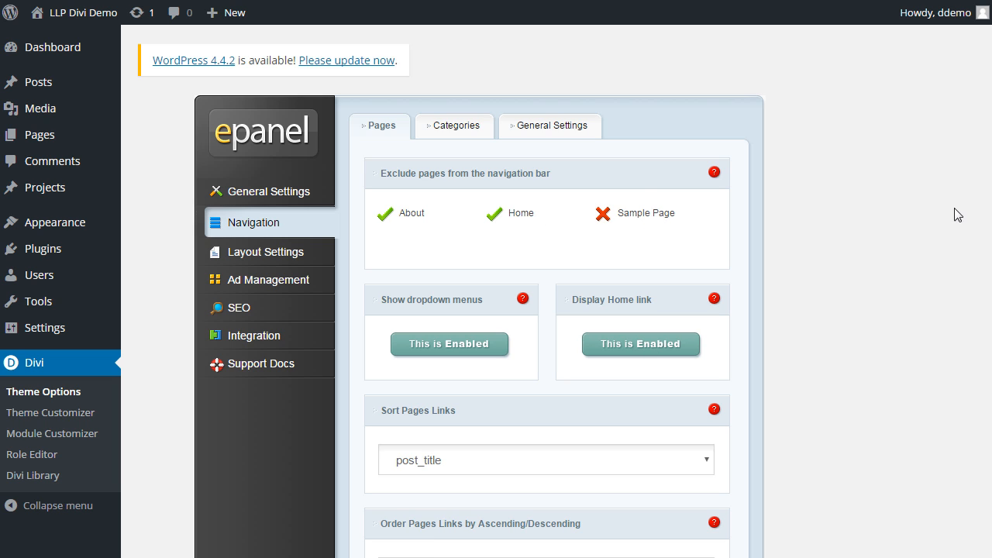
pyautogui.scroll(-5, 984, 205)
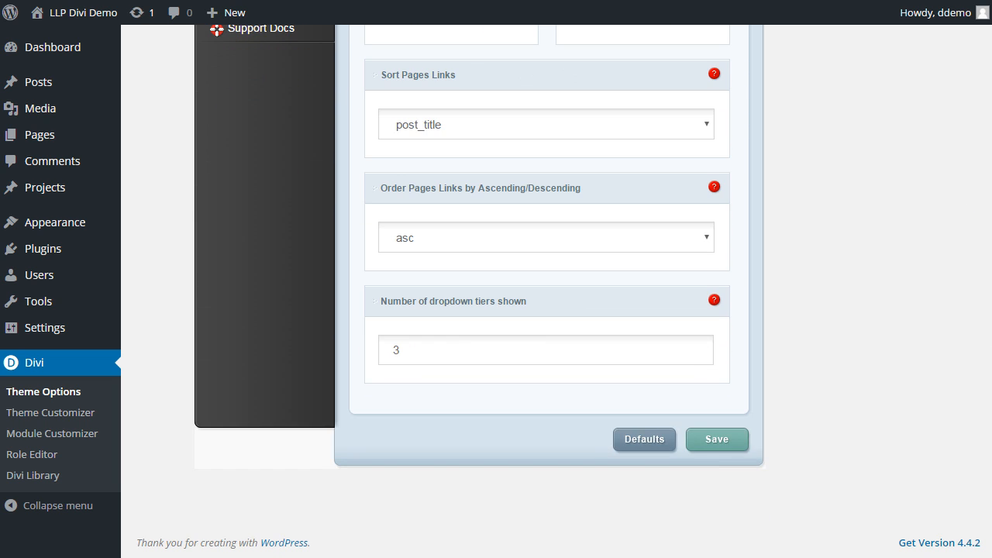
pyautogui.click(714, 441)
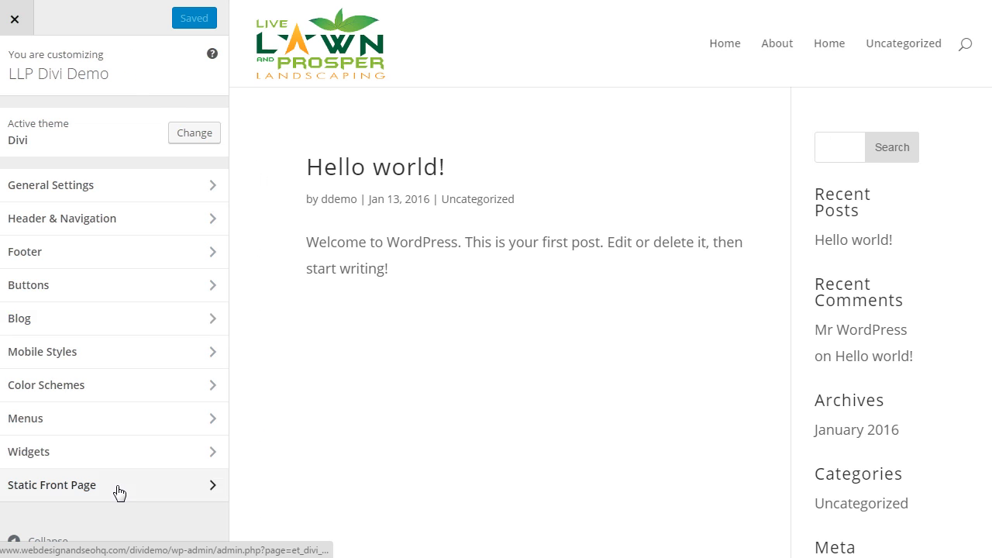
# Make the site's front page a static page, using the Home page, and publish the change
pyautogui.click(114, 485)
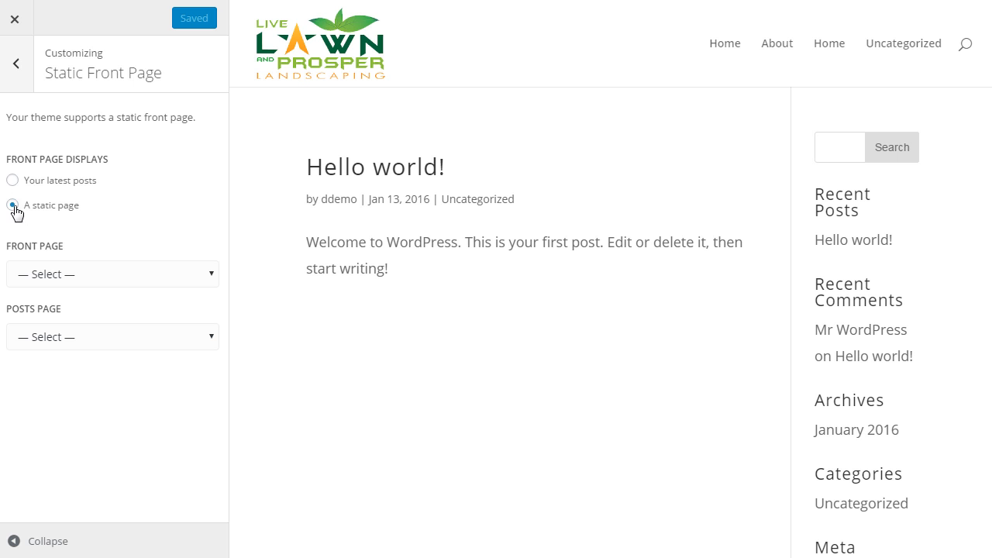
pyautogui.click(41, 274)
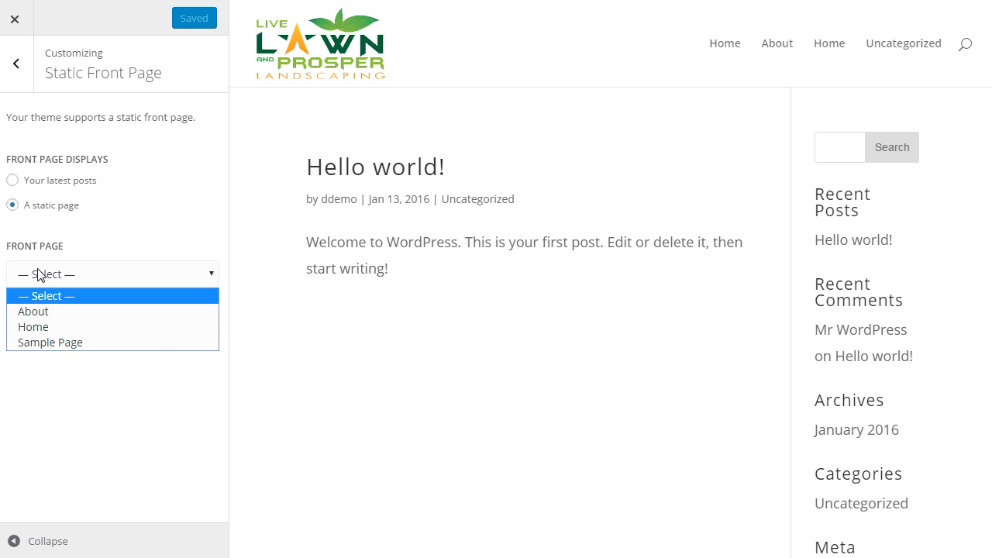
pyautogui.click(42, 326)
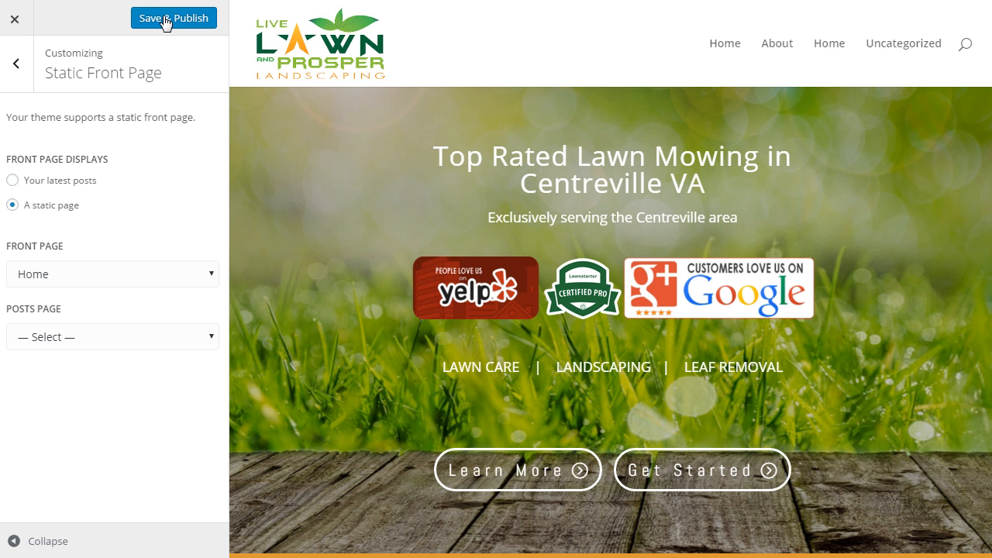
pyautogui.click(164, 19)
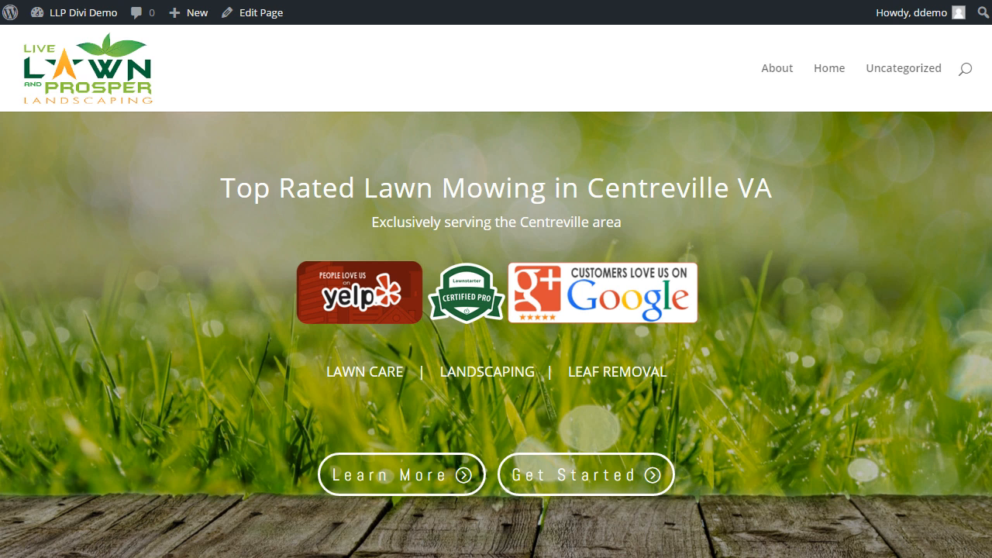
# Look over the live Home page from the hero banner through the quote and service images to the contact form and footer
pyautogui.scroll(-3, 496, 311)
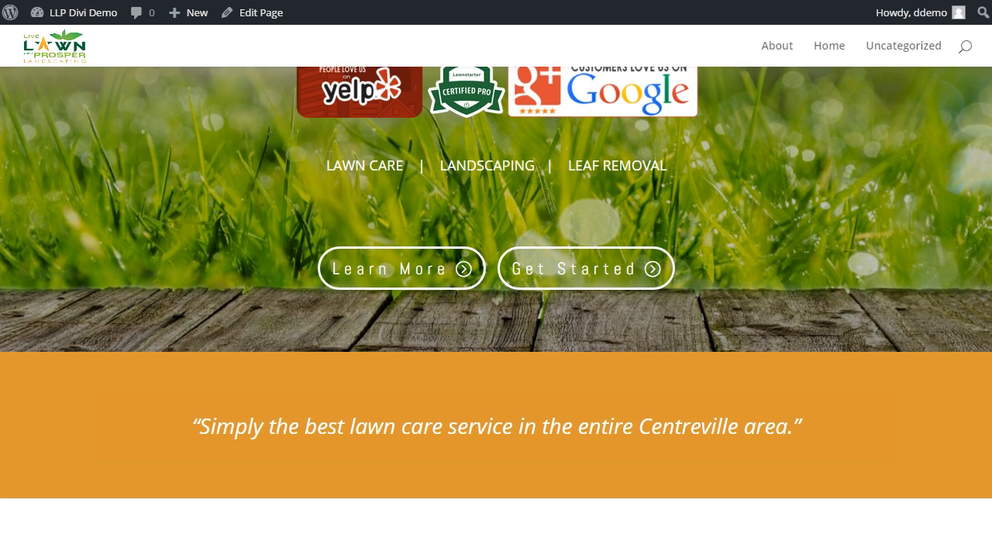
pyautogui.scroll(-1, 496, 310)
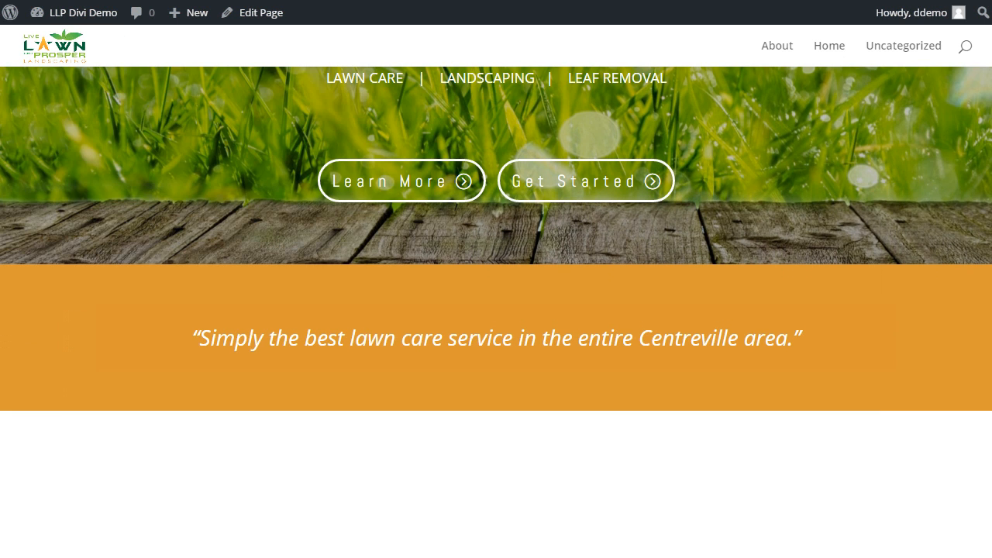
pyautogui.scroll(-3, 496, 311)
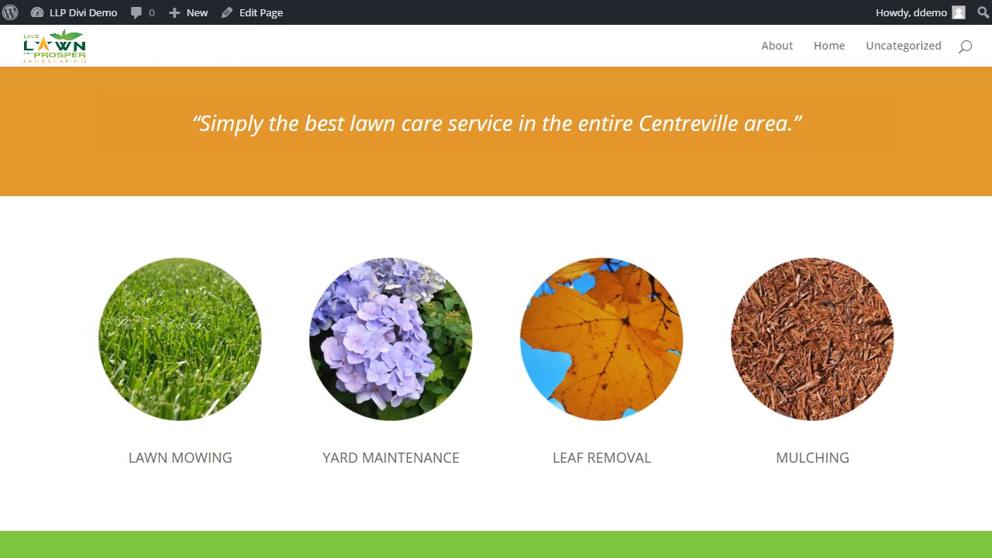
pyautogui.scroll(-5, 496, 311)
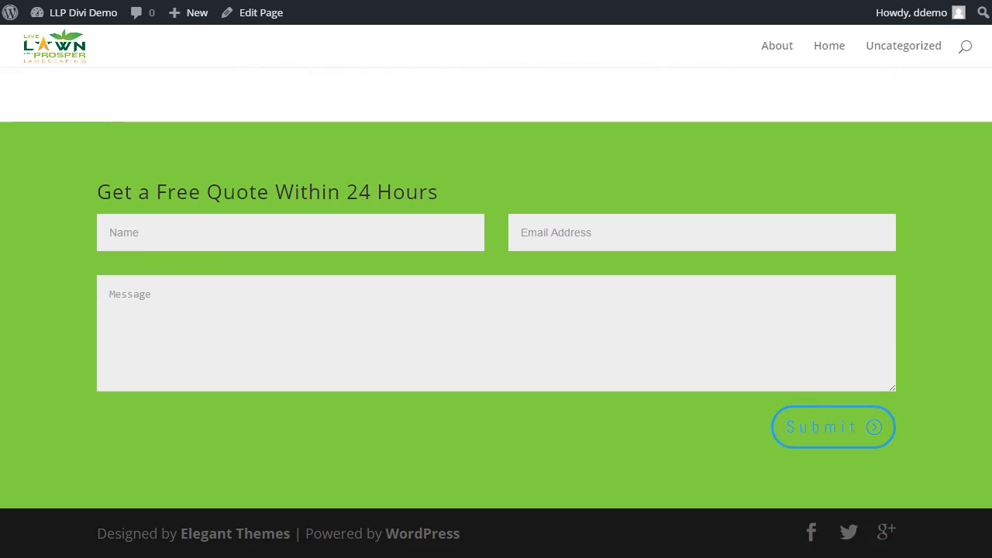
# Open the live About page and look over its banner, four feature blurbs and Our Story section
pyautogui.scroll(10, 791, 73)
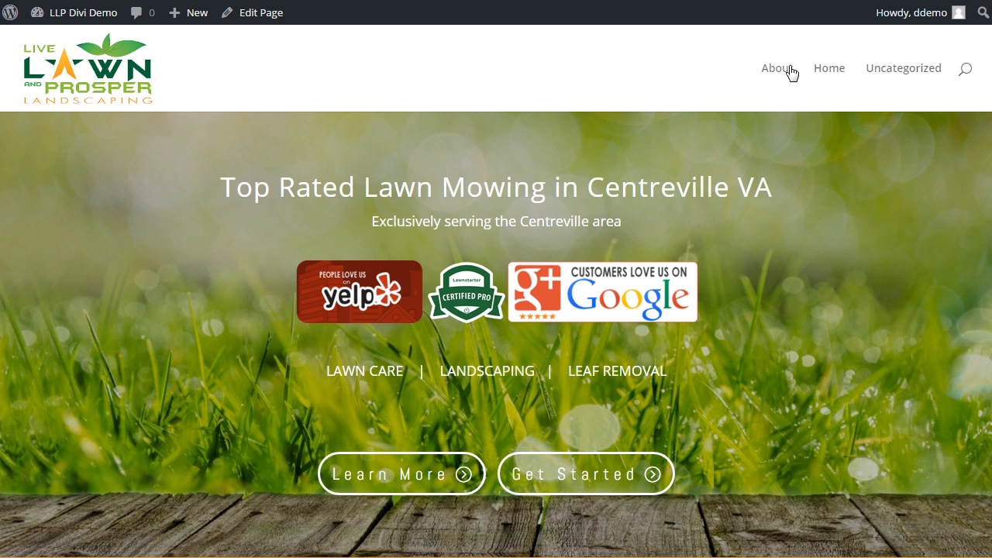
pyautogui.click(791, 73)
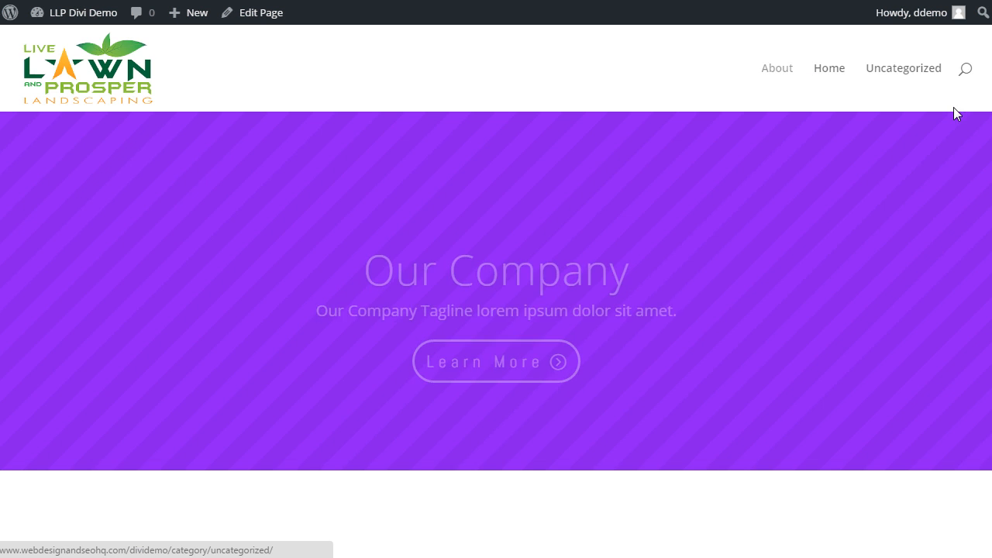
pyautogui.scroll(-5, 496, 310)
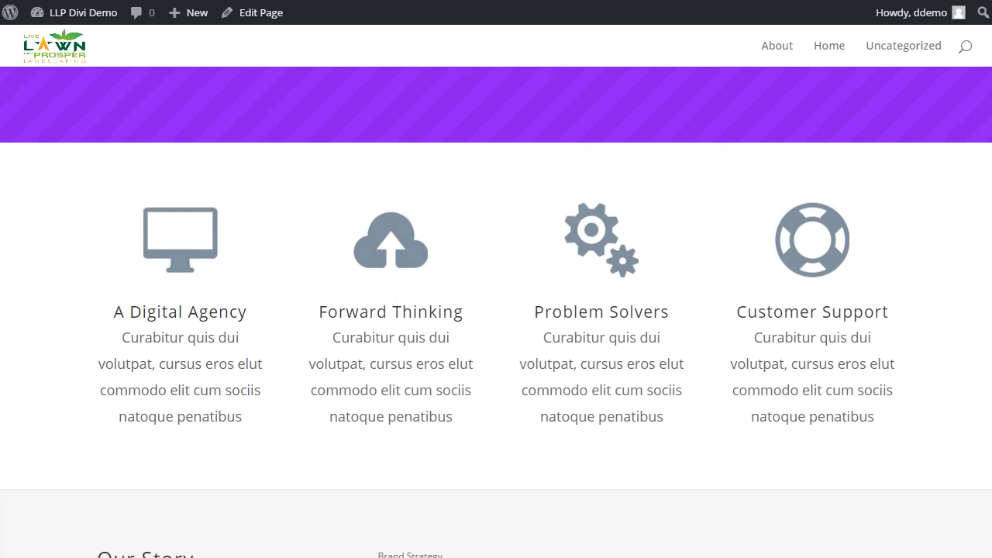
pyautogui.scroll(-5, 496, 310)
pyautogui.scroll(5, 496, 310)
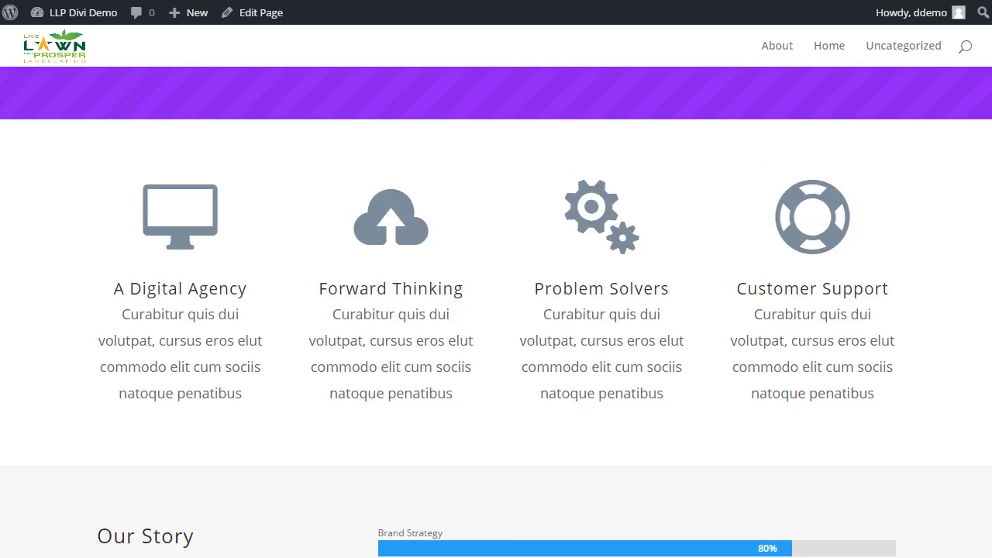
# Return to the live Home page and review the hero banner, quote and four round service images
pyautogui.scroll(5, 497, 310)
pyautogui.click(835, 71)
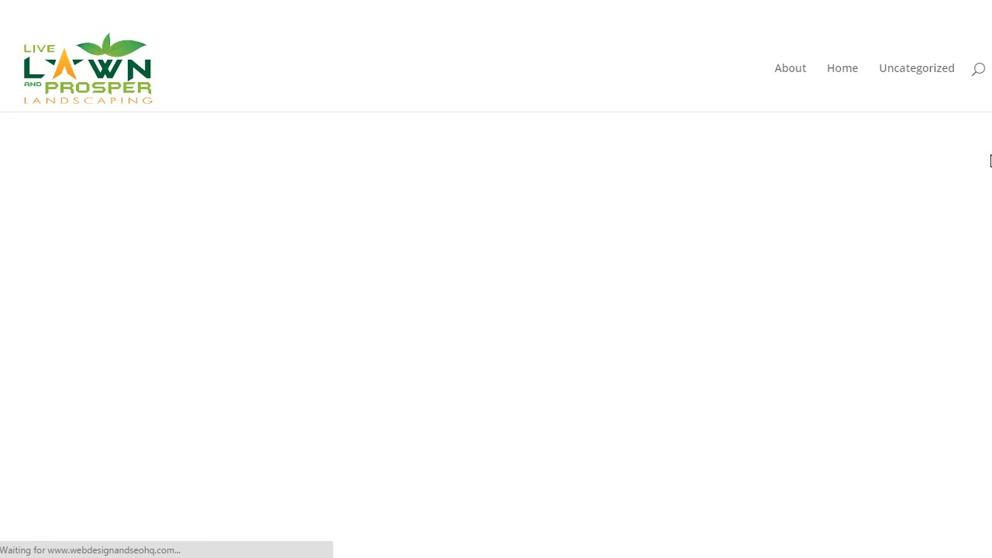
pyautogui.scroll(-3, 991, 161)
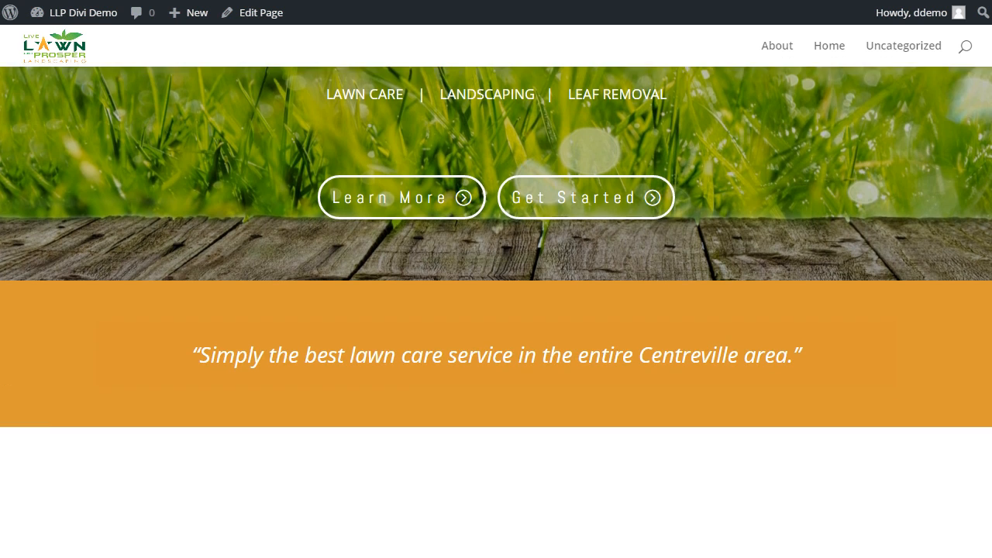
pyautogui.scroll(-3, 870, 321)
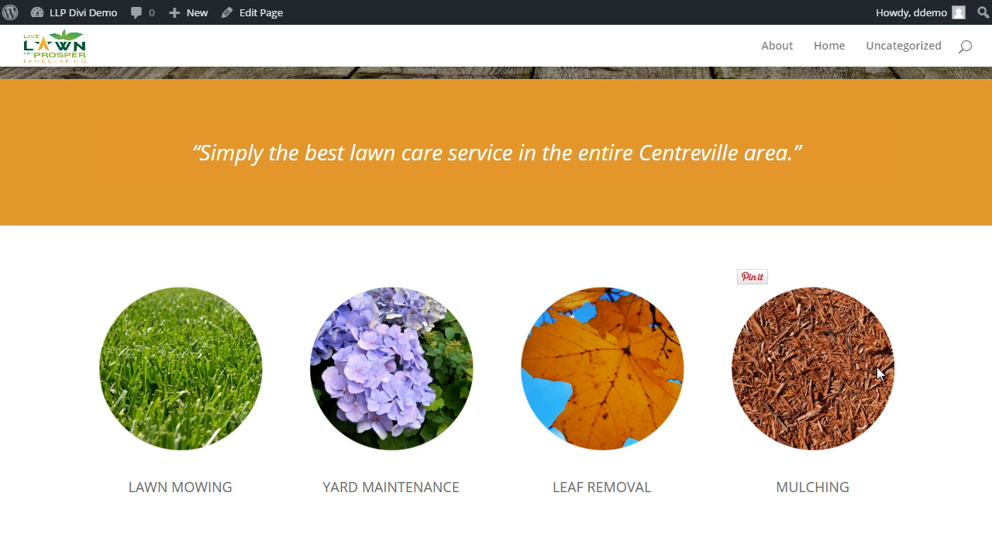
pyautogui.scroll(4, 877, 366)
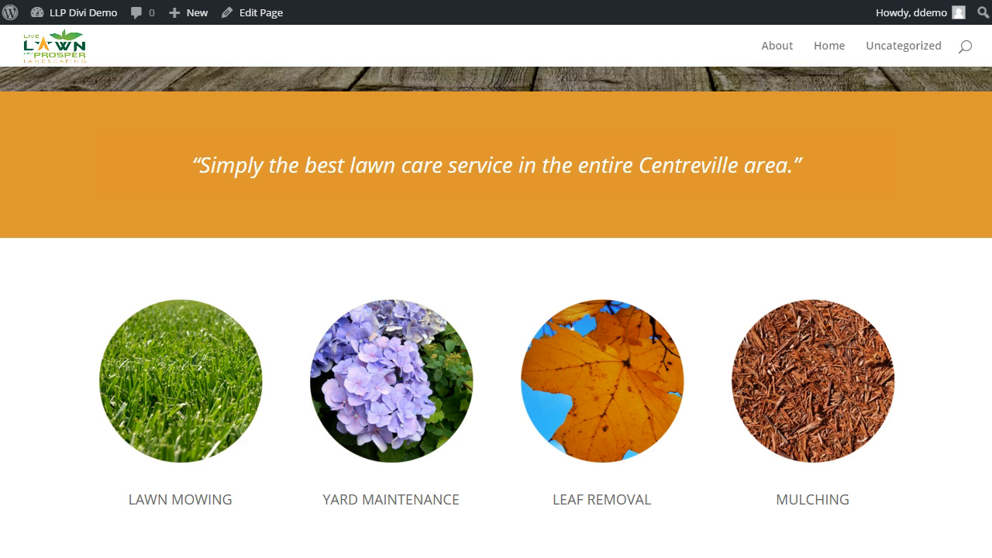
pyautogui.scroll(3, 496, 295)
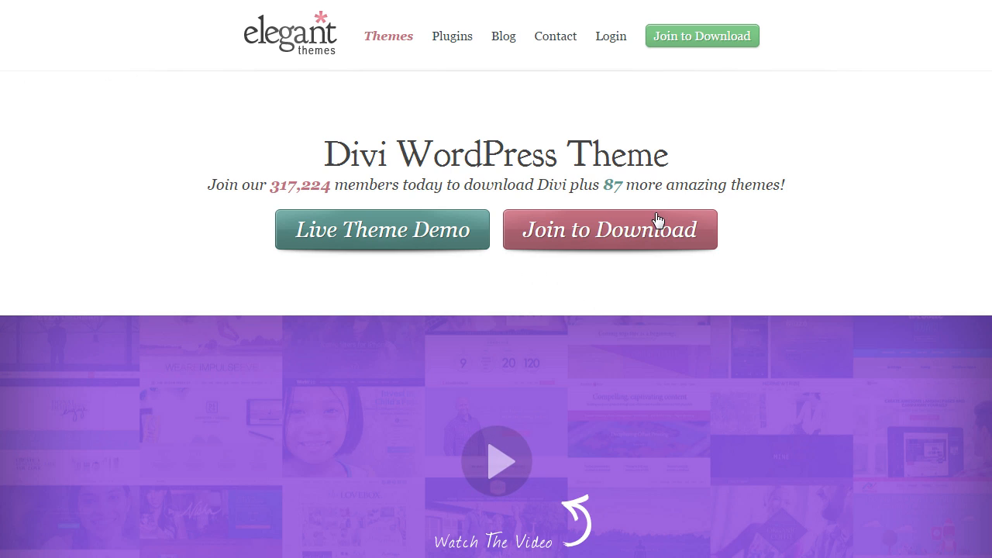
# Open the Elegant Themes join page from the Divi theme page and compare the Personal, Developer and Lifetime Access plans
pyautogui.click(654, 223)
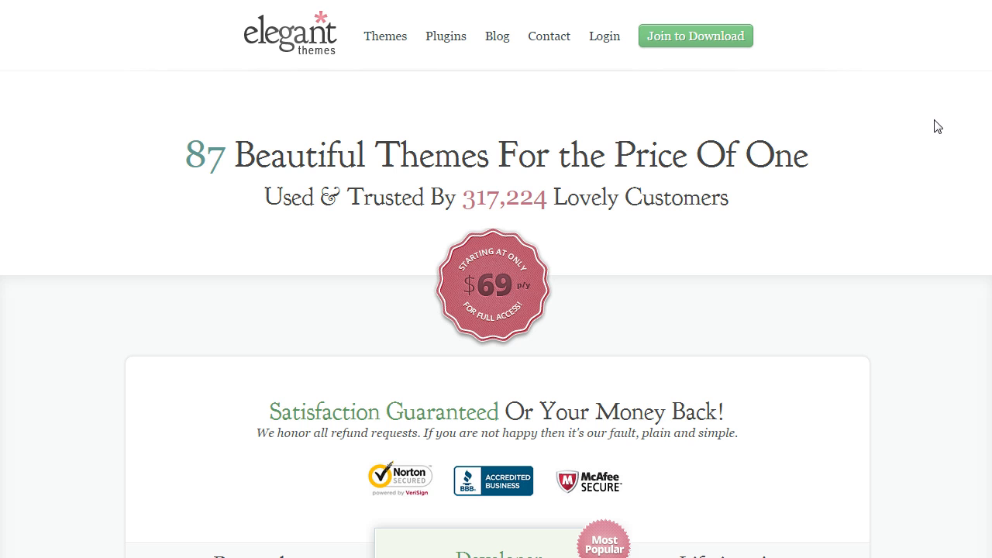
pyautogui.scroll(-4, 976, 105)
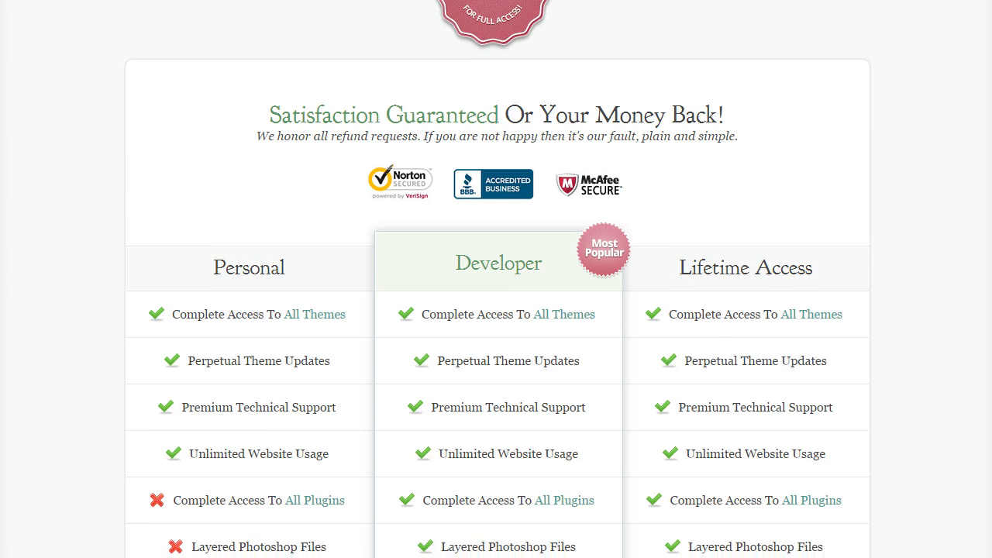
pyautogui.scroll(-2, 497, 310)
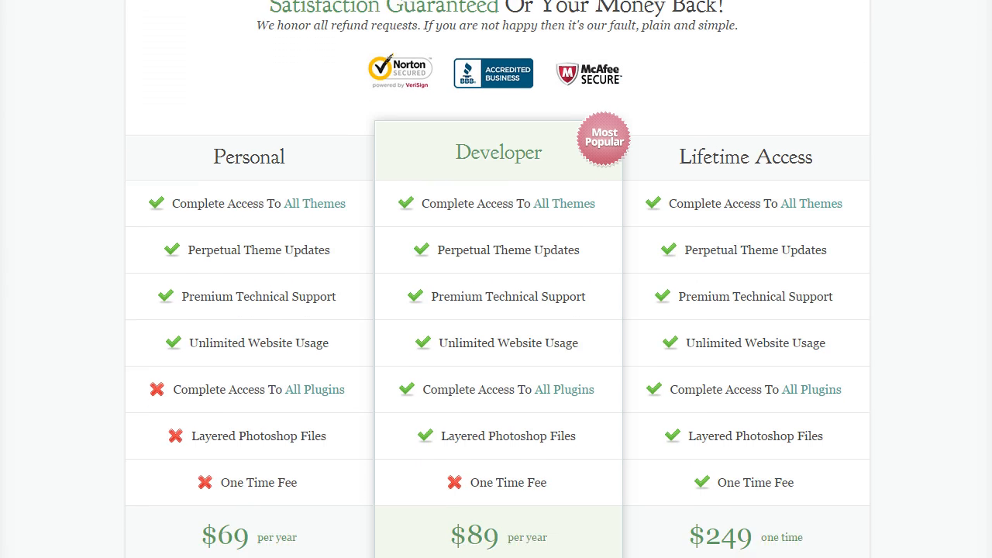
pyautogui.scroll(-2, 496, 310)
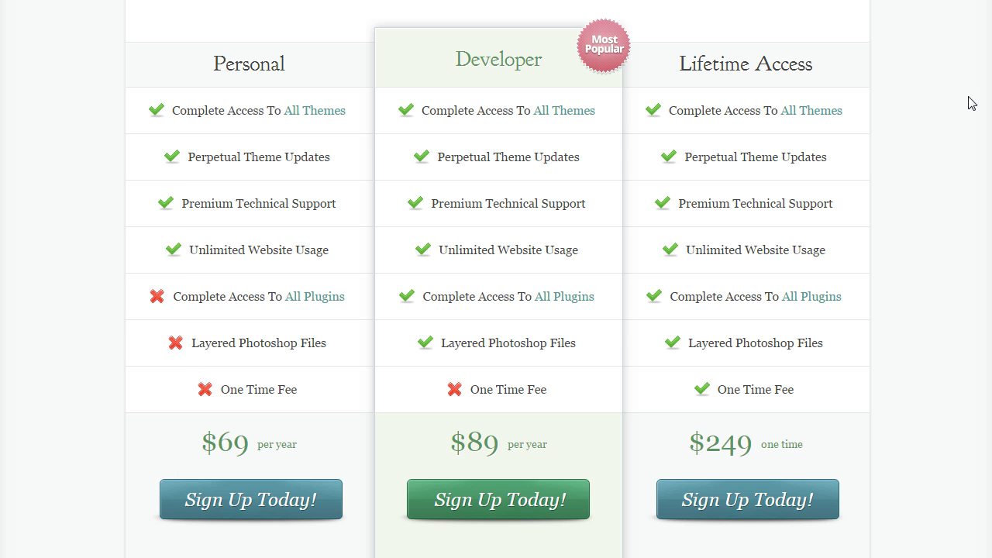
pyautogui.scroll(-2, 978, 101)
pyautogui.scroll(-3, 496, 280)
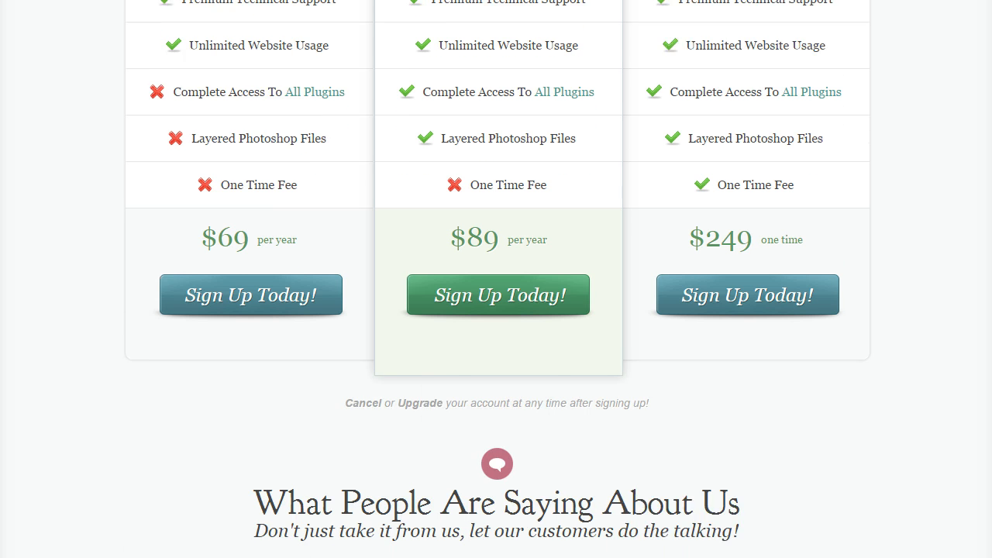
pyautogui.scroll(-4, 496, 279)
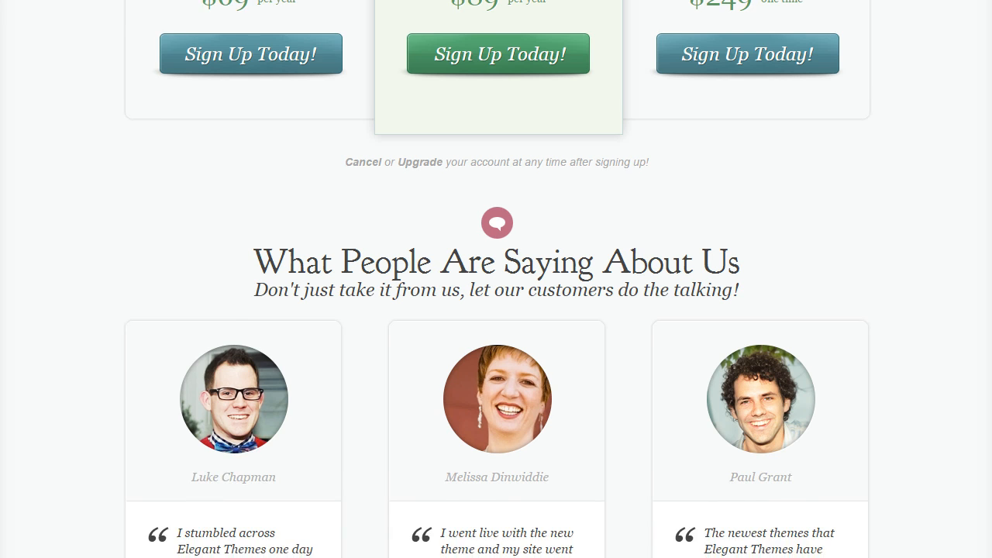
pyautogui.scroll(15, 496, 280)
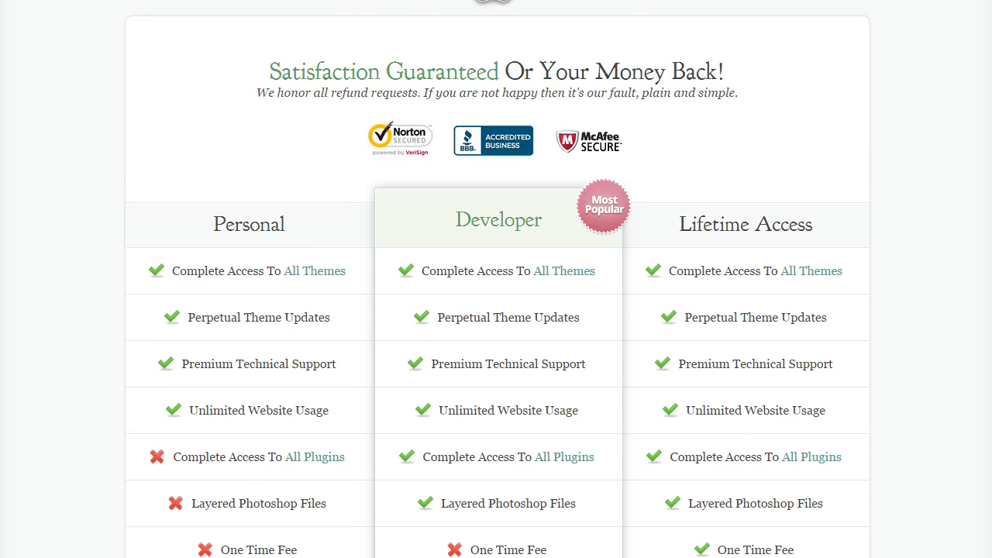